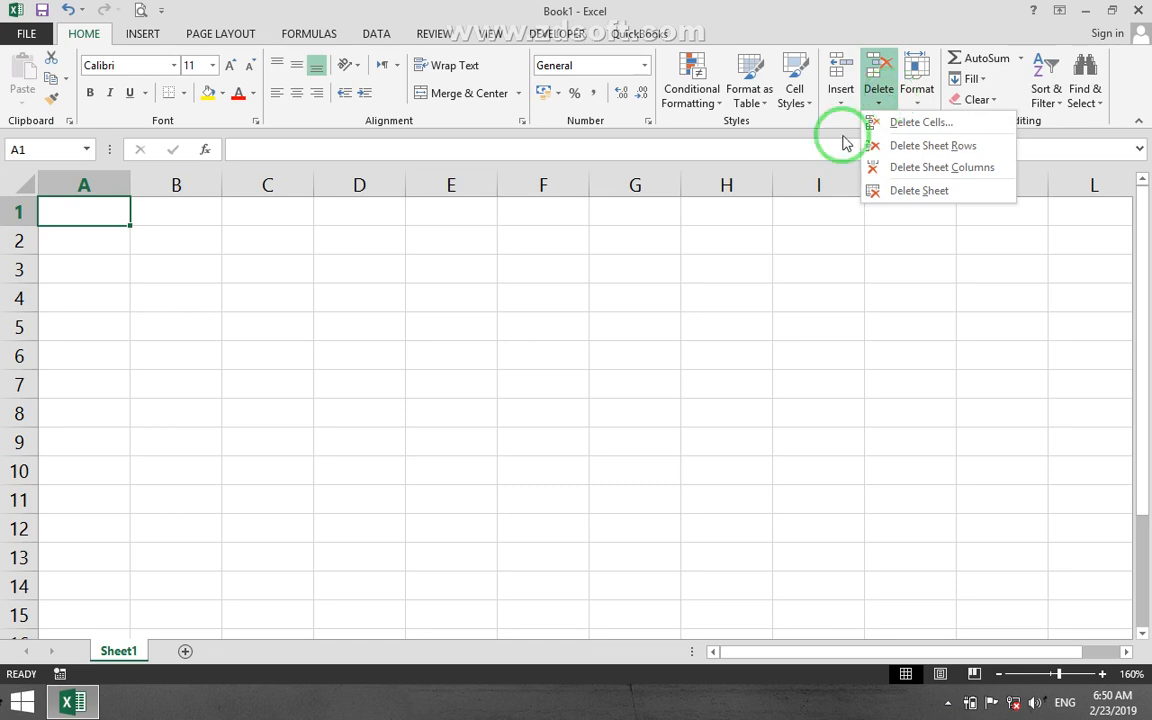
# Enter the header ID in A1 and the numbers 1 to 5 in the cells below it.
pyautogui.click(410, 355)
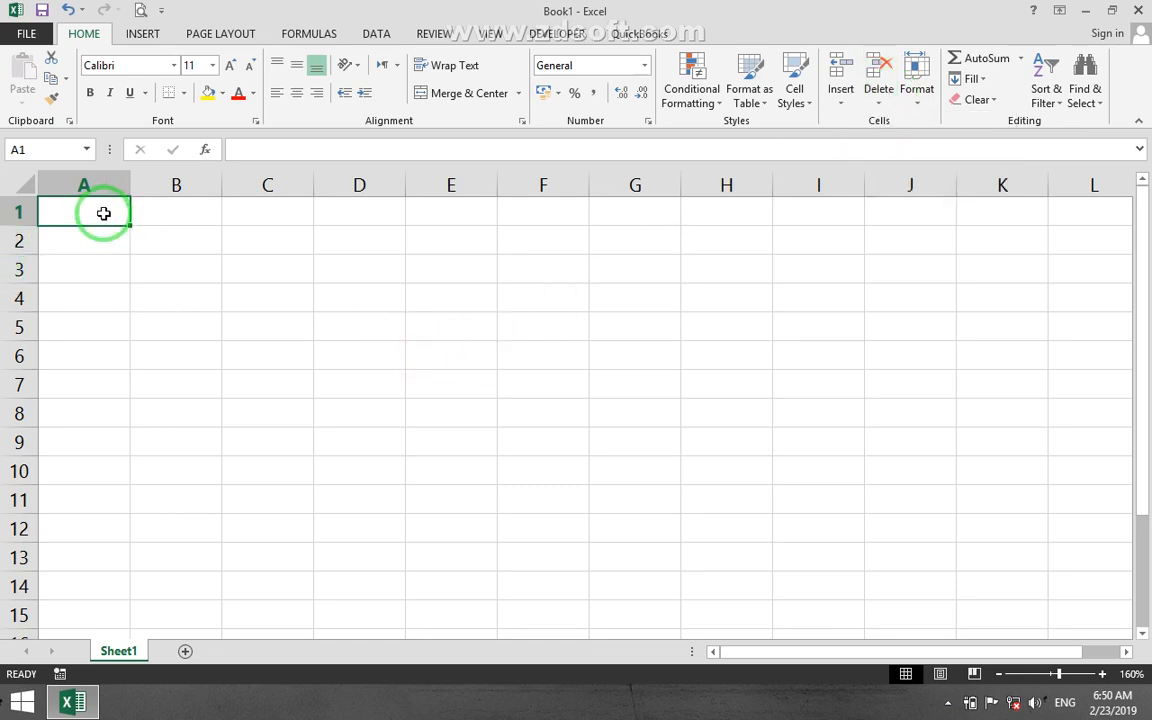
pyautogui.write('ID')
pyautogui.press('Return')
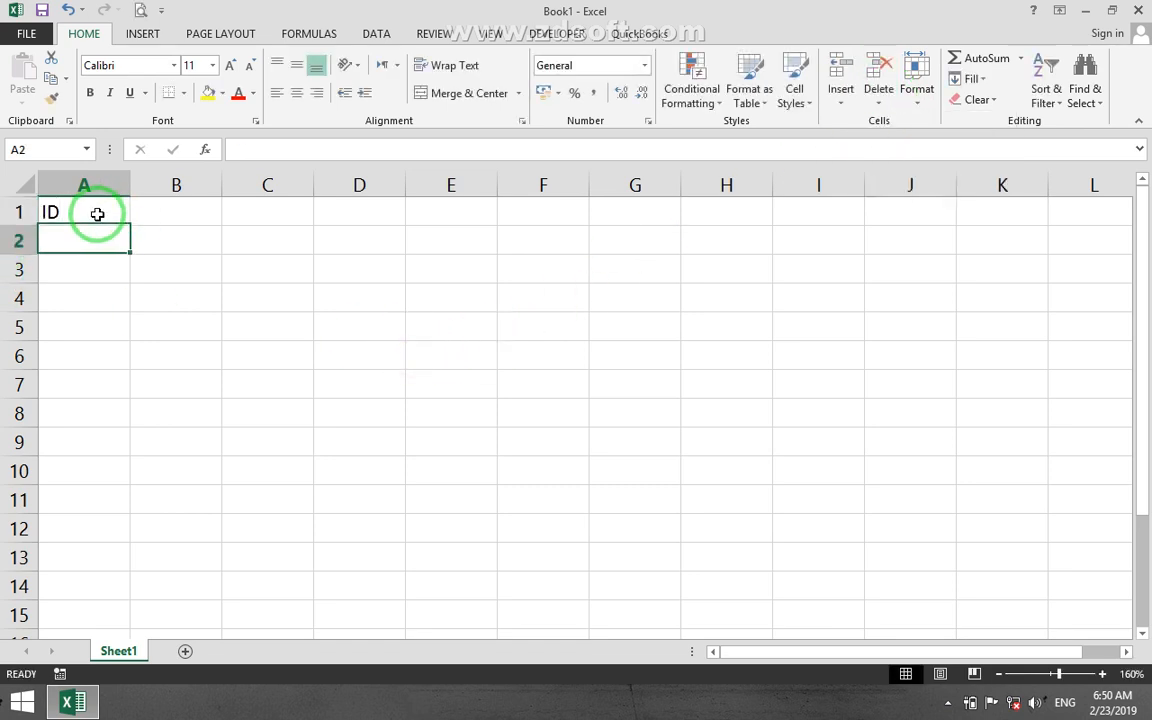
pyautogui.write('1 2 3 4')
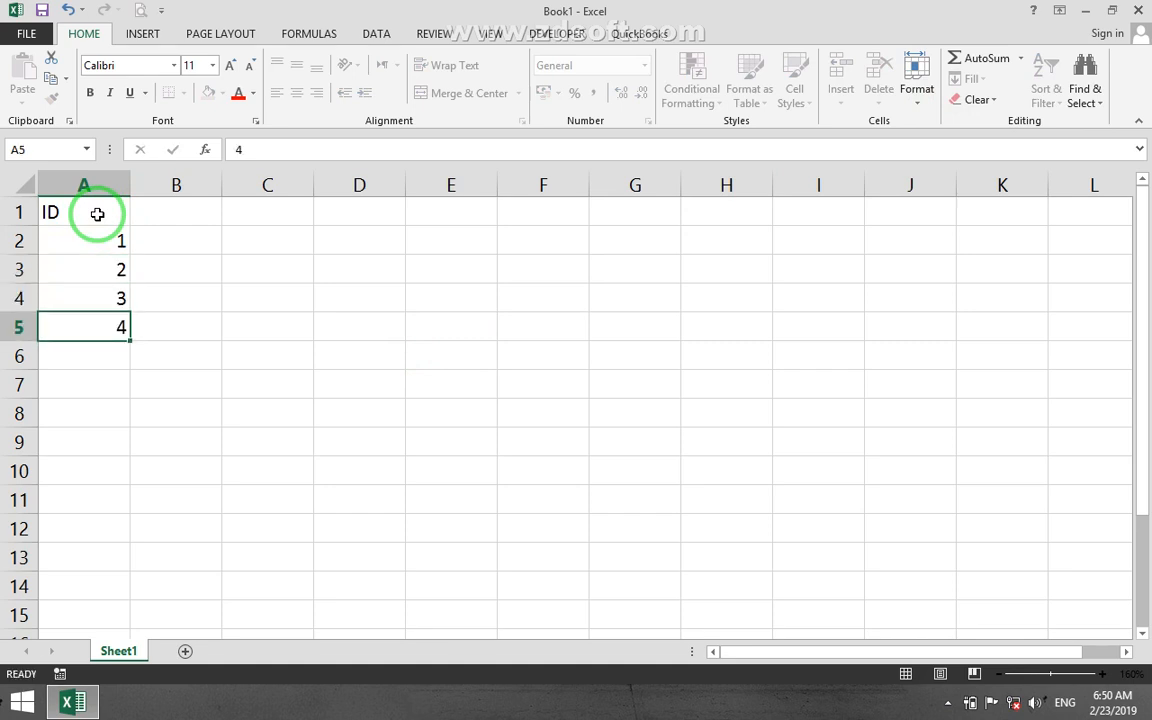
pyautogui.write(' 5')
# Enter the header Name in B1 and a first name for each of the five IDs in B2:B6.
pyautogui.press('Up')
pyautogui.press('Up')
pyautogui.press('Up')
pyautogui.press('Up')
pyautogui.press('Up')
pyautogui.press('Up')
pyautogui.press('Right')
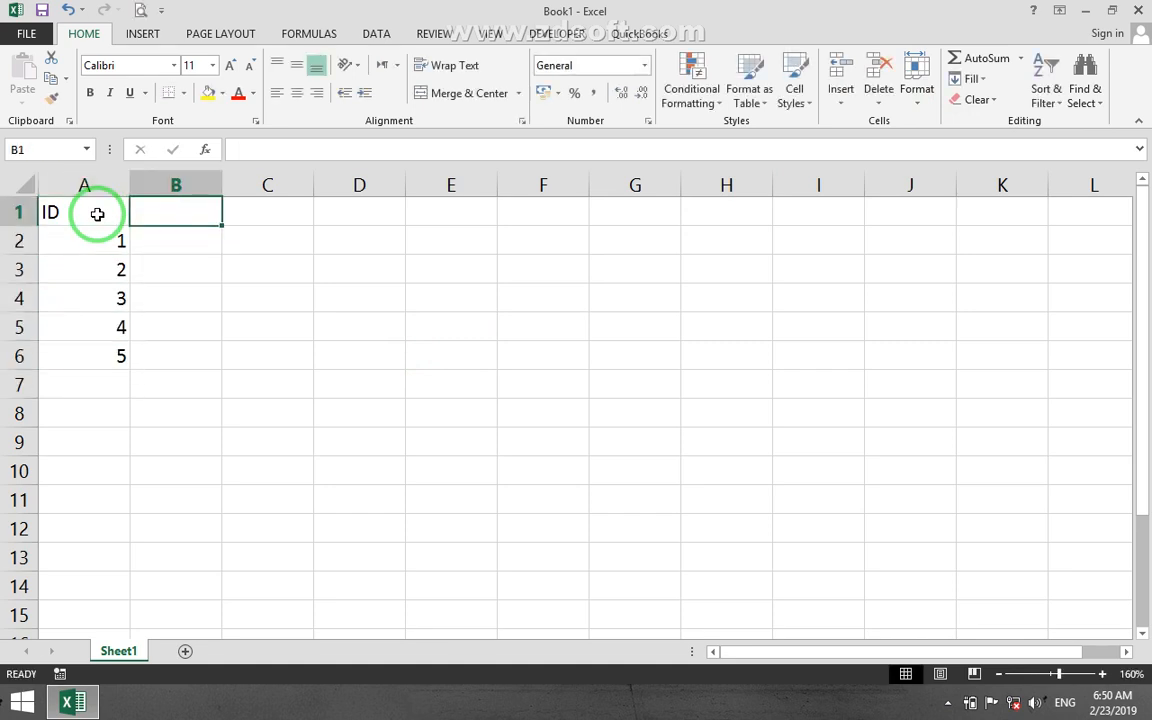
pyautogui.write('Name')
pyautogui.press('Return')
pyautogui.write('Ali')
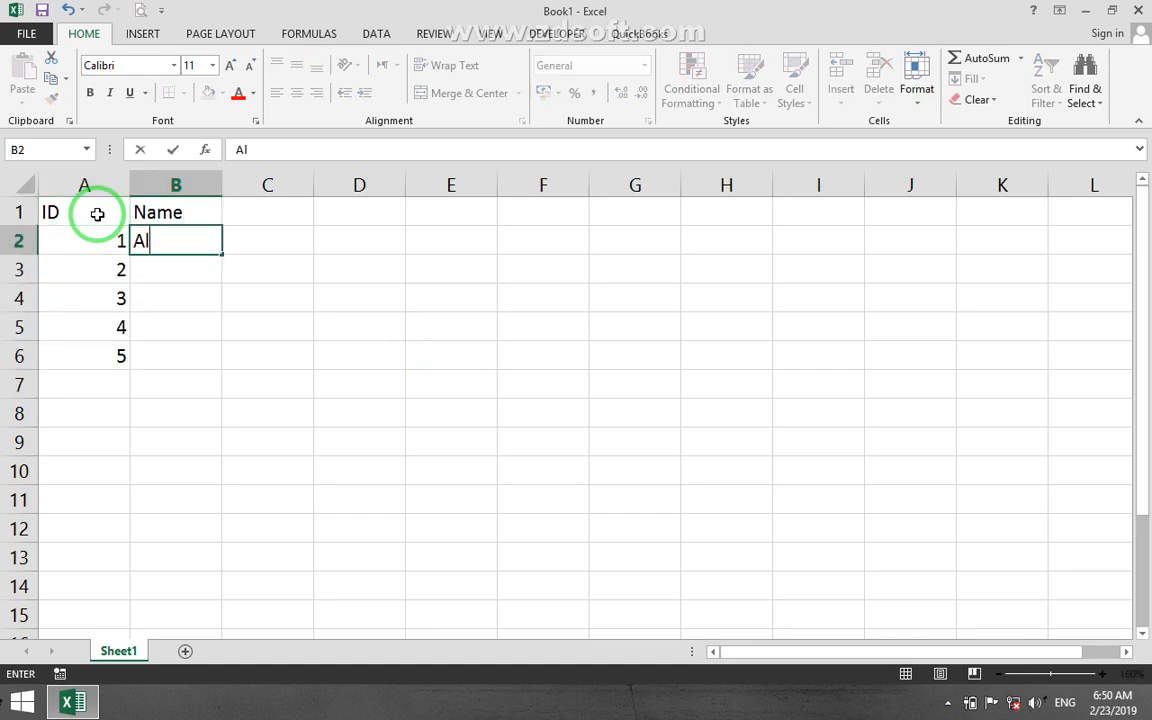
pyautogui.press('Return')
pyautogui.write('Ahmad')
pyautogui.press('Return')
pyautogui.write('Sa')
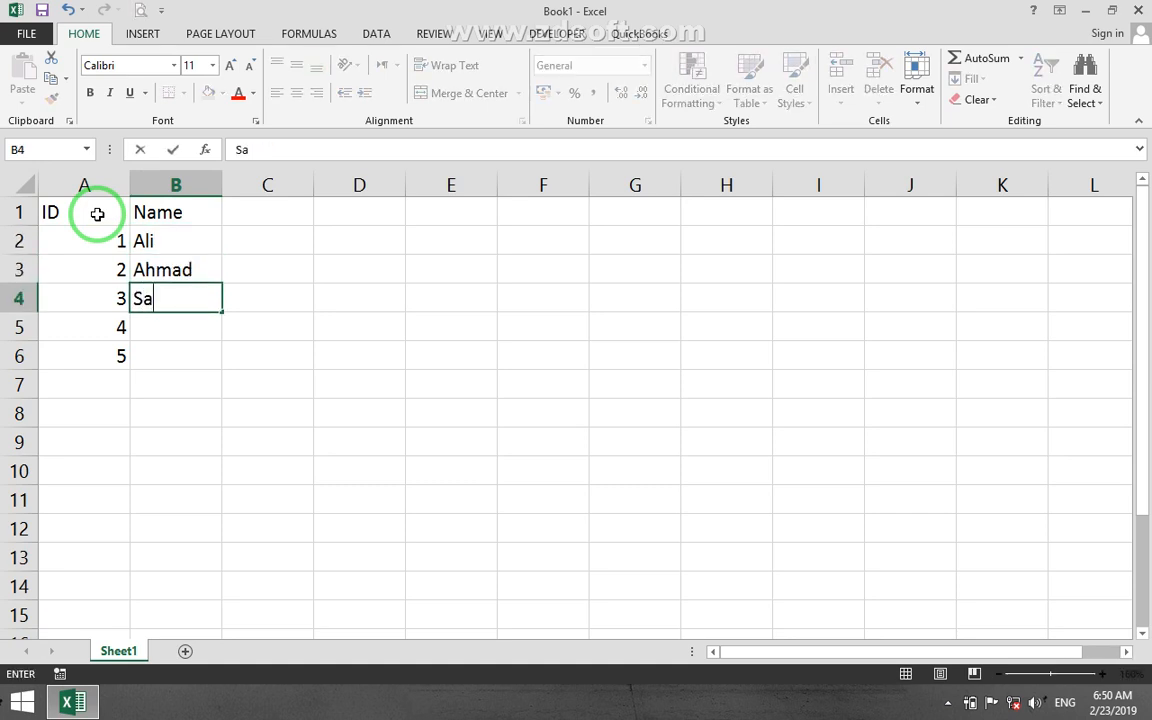
pyautogui.write('jjad')
pyautogui.press('Return')
pyautogui.write('Noor')
pyautogui.press('Return')
pyautogui.write('Kamal')
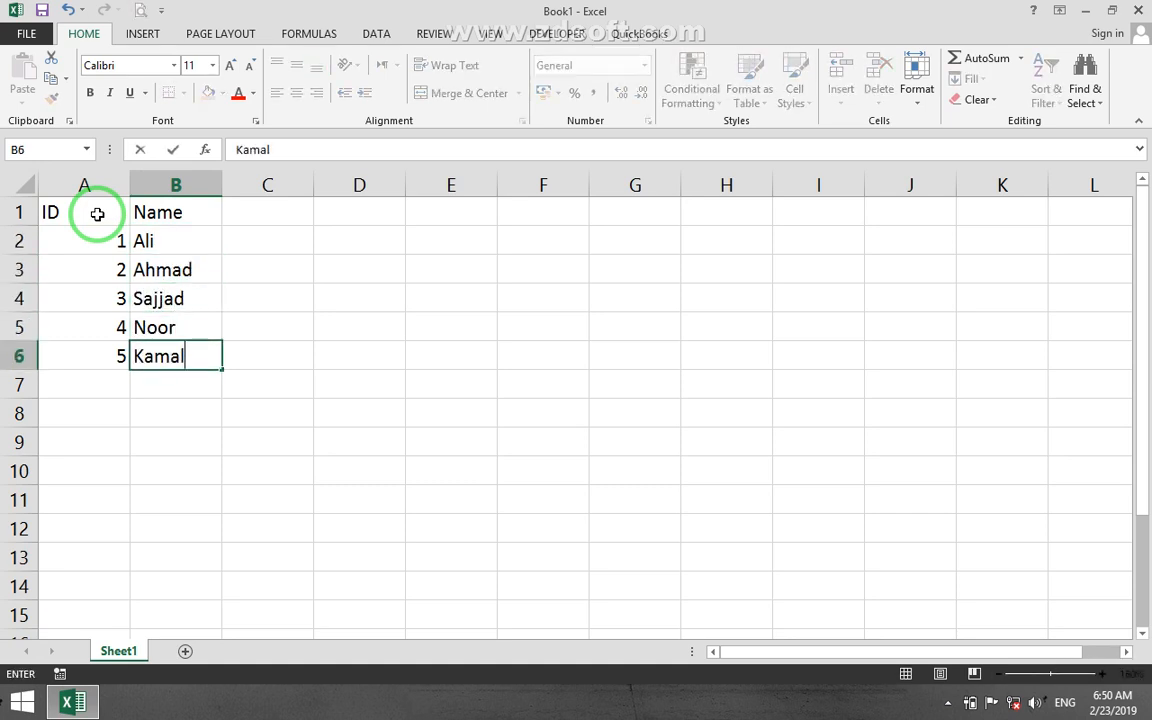
pyautogui.press('Return')
# Enter the header Post in C1.
pyautogui.press('Right')
pyautogui.press('Up')
pyautogui.press('Up')
pyautogui.press('Up')
pyautogui.press('Up')
pyautogui.press('Up')
pyautogui.press('Up')
pyautogui.write('D')
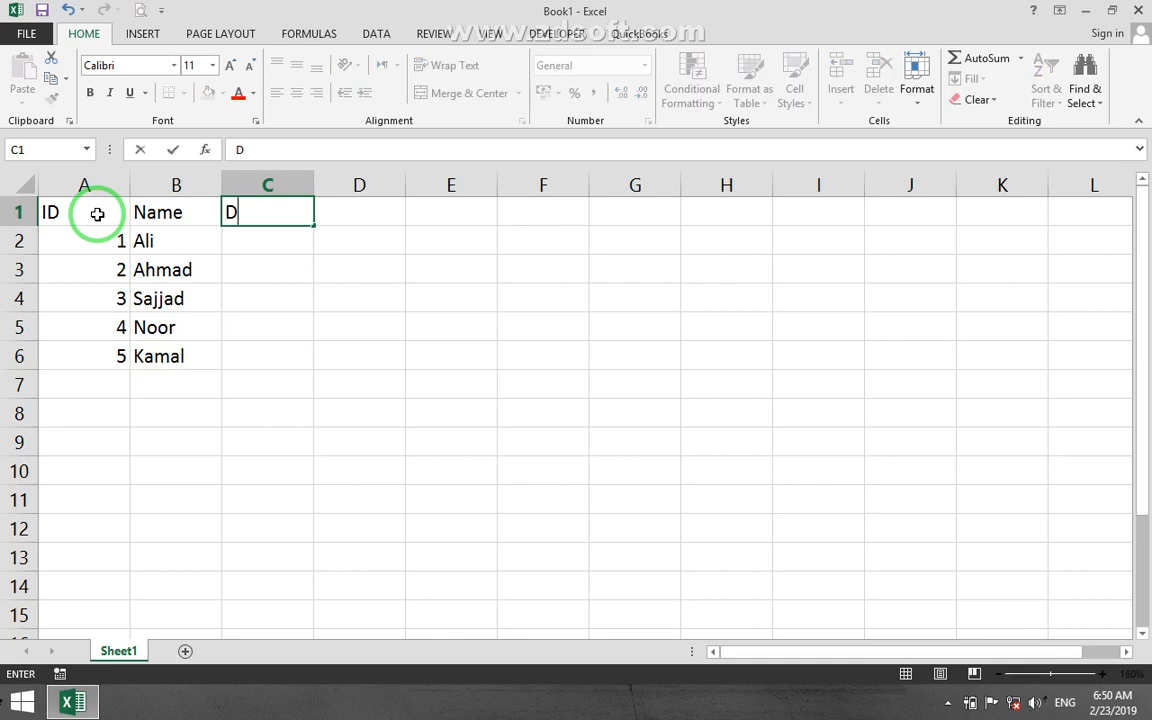
pyautogui.write('ost')
pyautogui.press('Right')
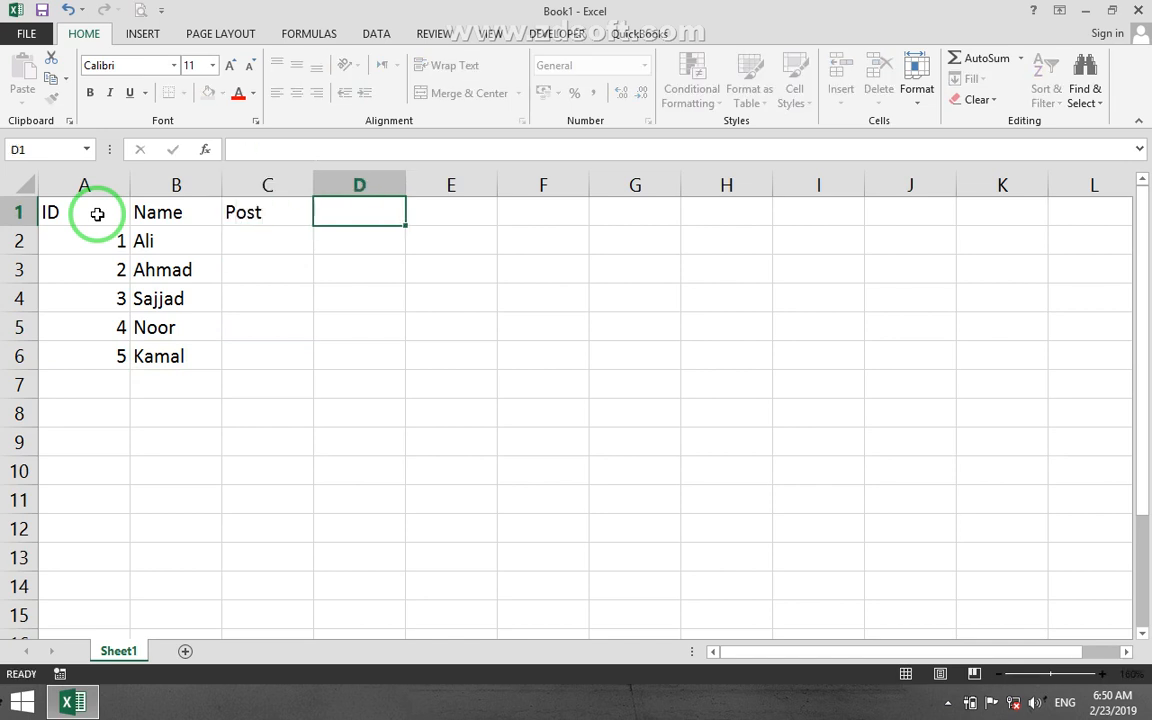
# Enter Doctor in C2 and Engineer in C3 as the first two posts.
pyautogui.press('Left')
pyautogui.press('Down')
pyautogui.write('Doctor5')
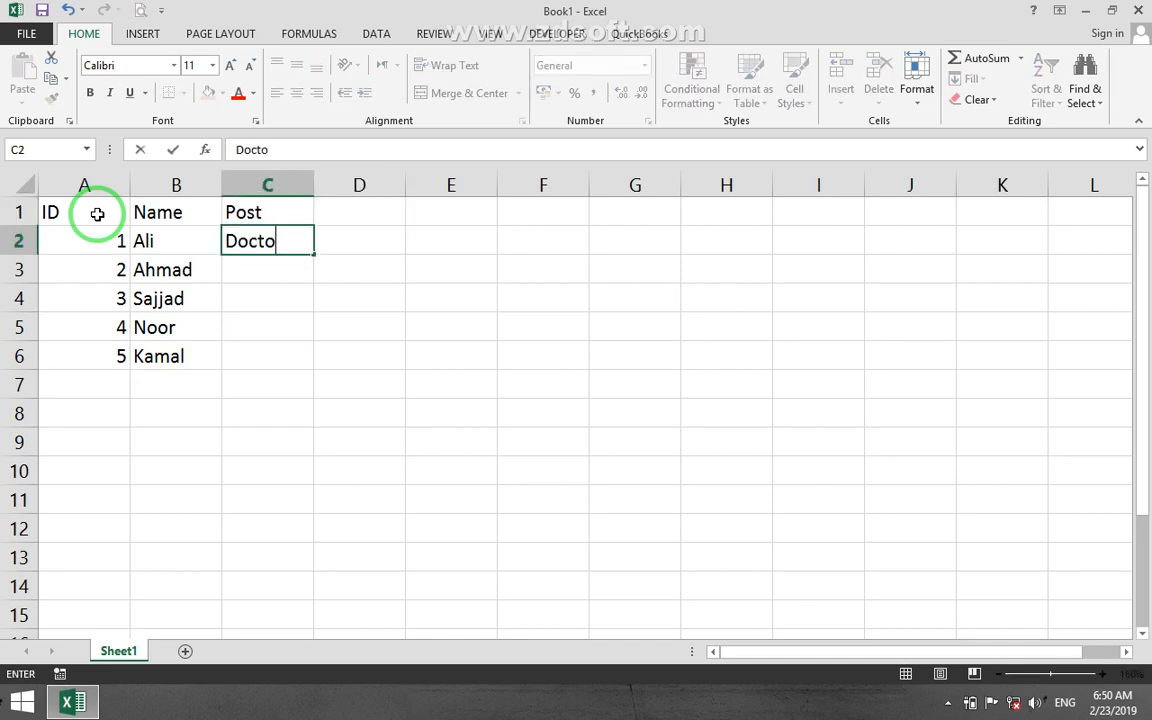
pyautogui.press('Return')
pyautogui.press('Up')
pyautogui.write('Doctor')
pyautogui.press('Return')
pyautogui.write('Egnie')
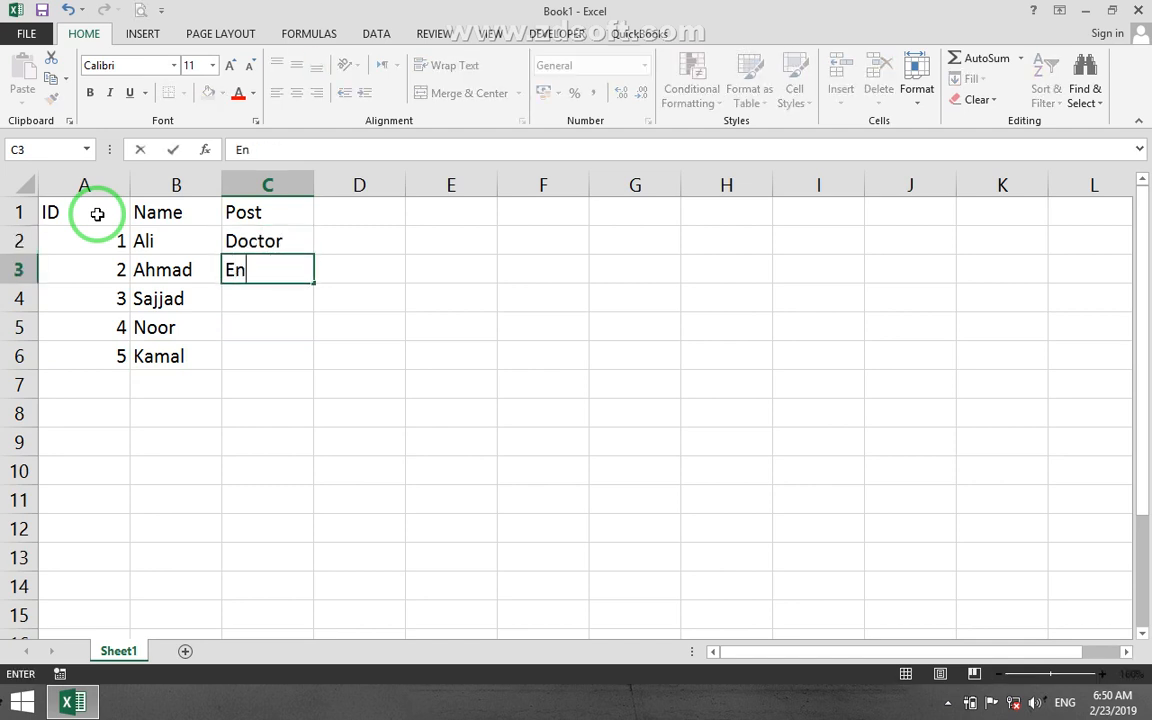
pyautogui.write('er')
pyautogui.press('Return')
# Enter the remaining posts Cook, Driver and Admin in C4:C6.
pyautogui.write('OCo')
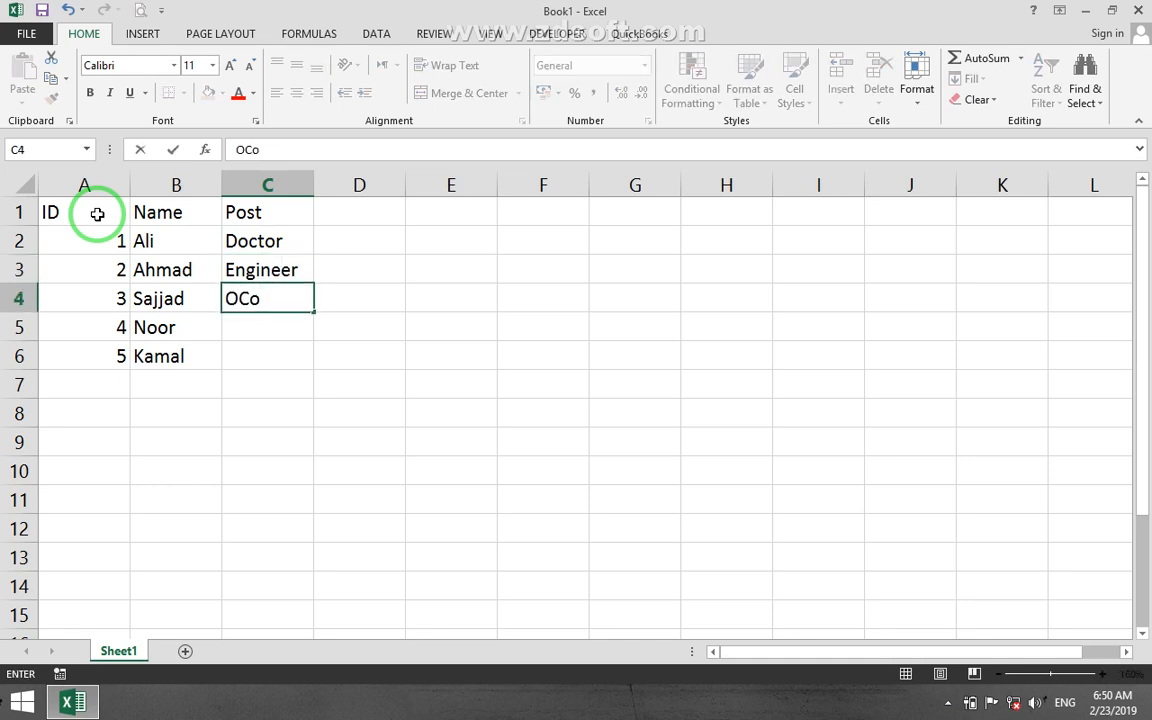
pyautogui.write('k')
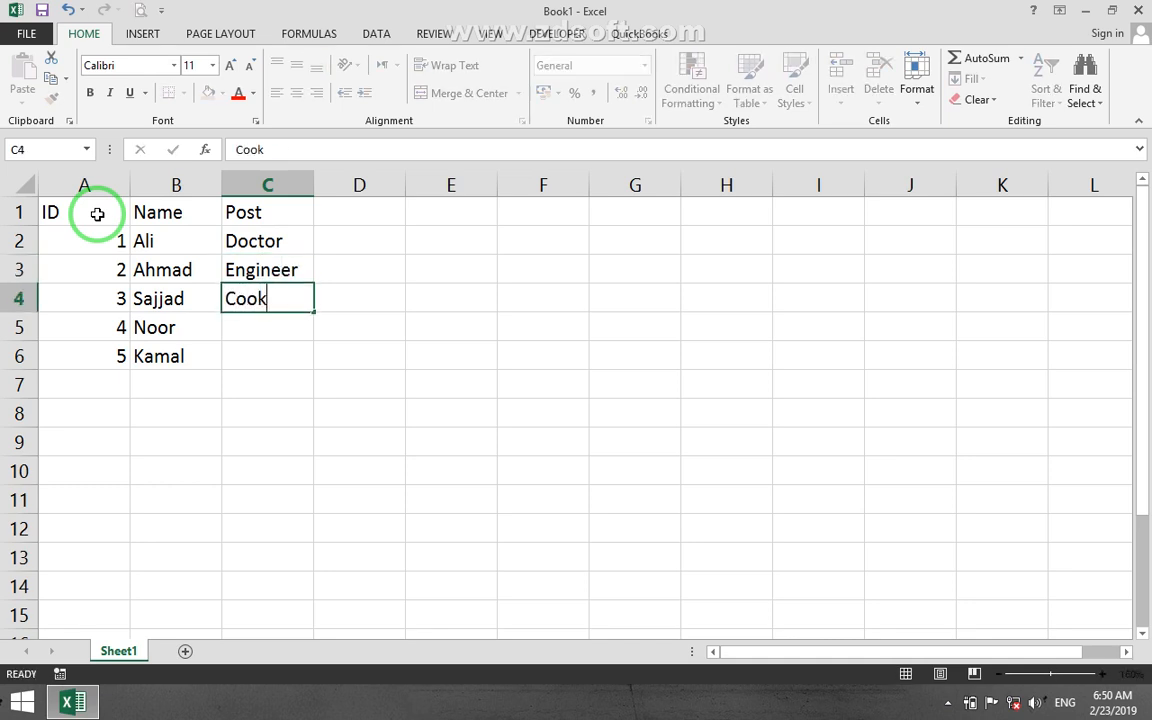
pyautogui.press('Return')
pyautogui.write('Driver')
pyautogui.press('Return')
pyautogui.write('A')
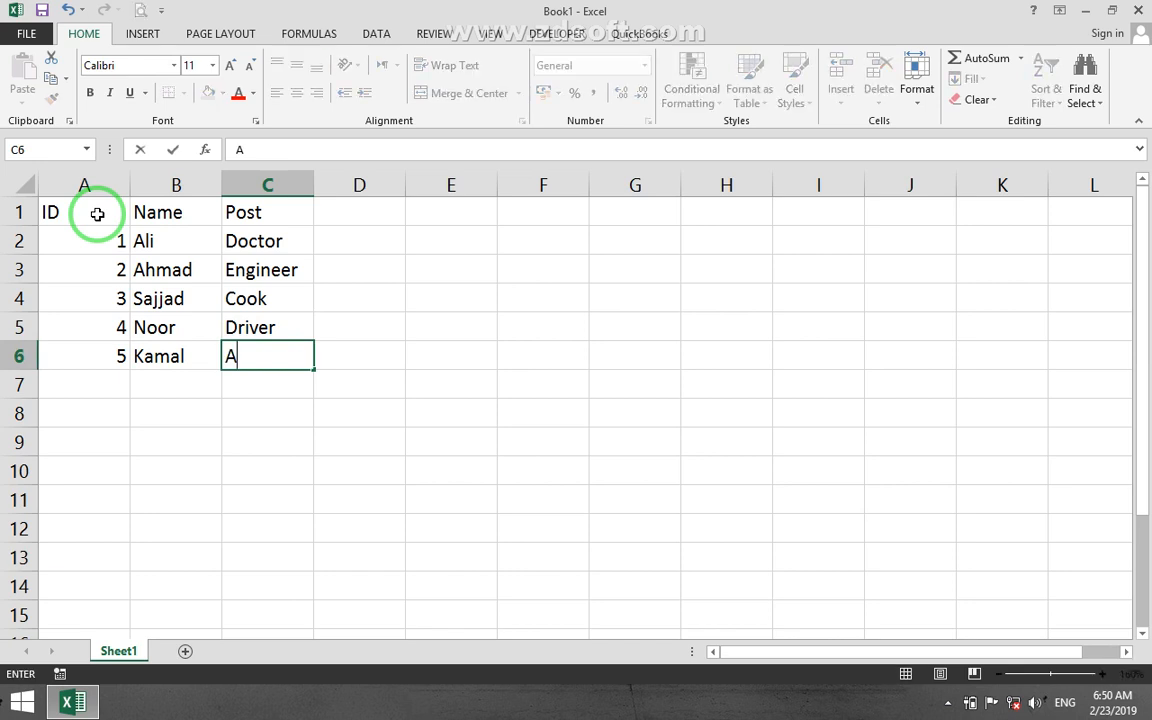
pyautogui.press('Tab')
# Enter the header Salary in D1 with 1200 and 1300 below it, and extend the series down to 1600 in D6.
pyautogui.press('Up')
pyautogui.press('Up')
pyautogui.press('Up')
pyautogui.press('Up')
pyautogui.press('Up')
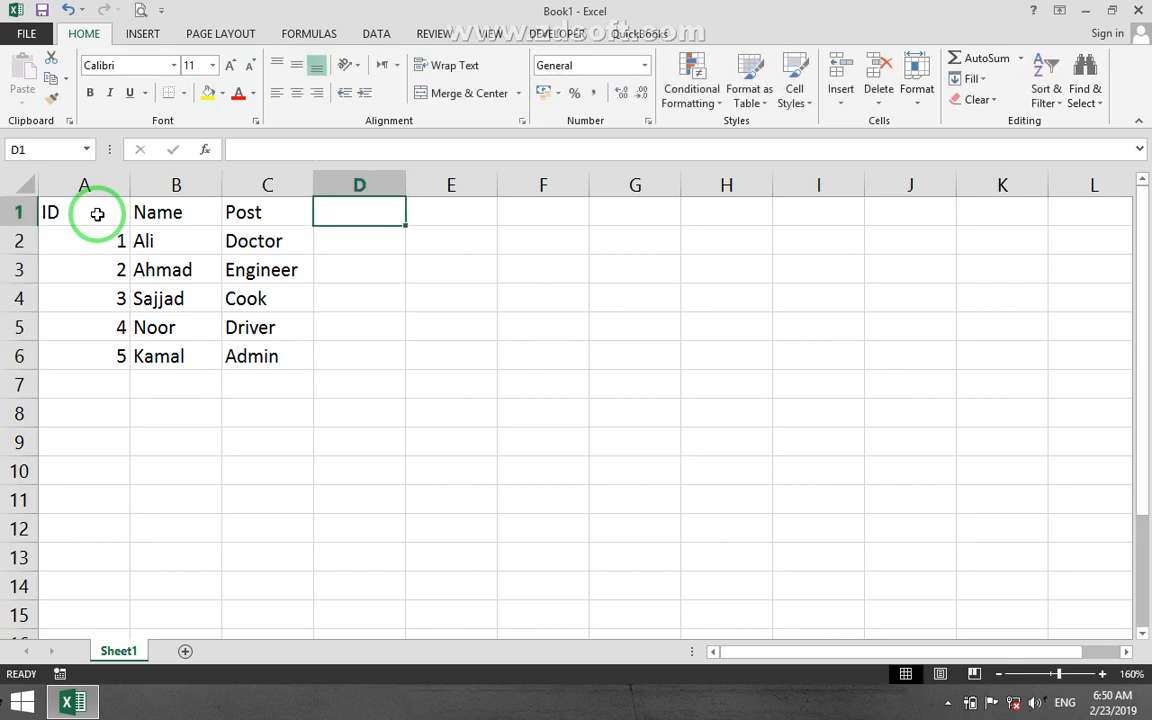
pyautogui.write('Salary')
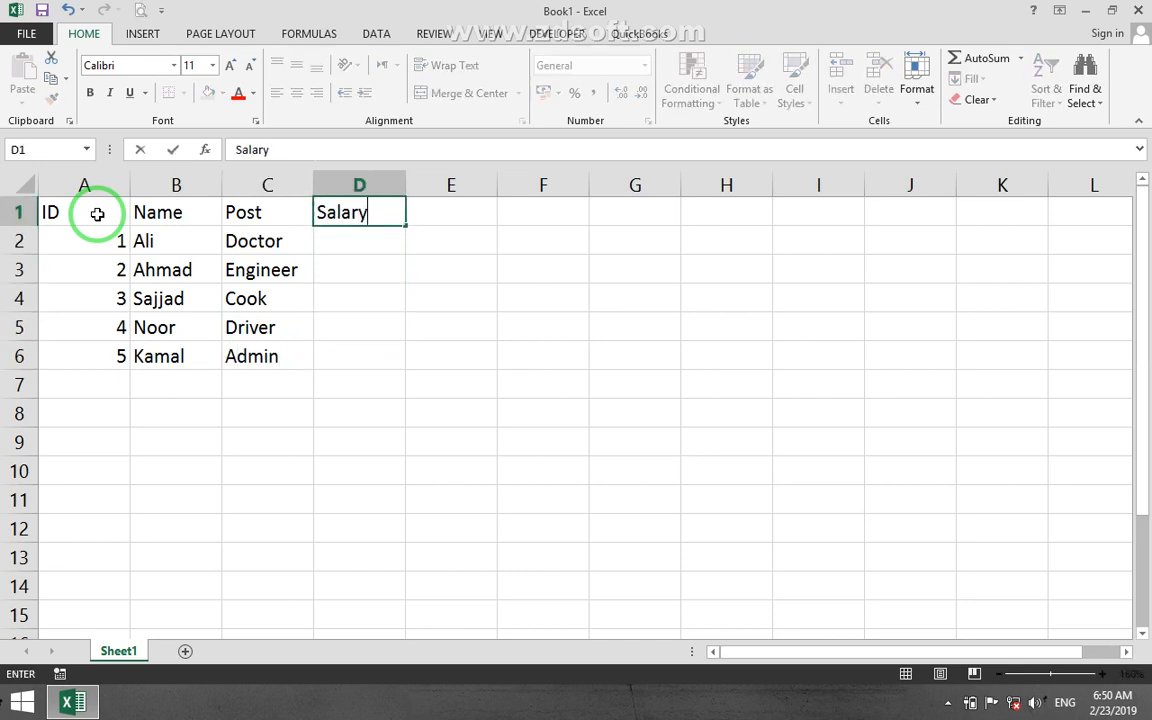
pyautogui.press('Return')
pyautogui.write('1200')
pyautogui.press('Return')
pyautogui.write('13')
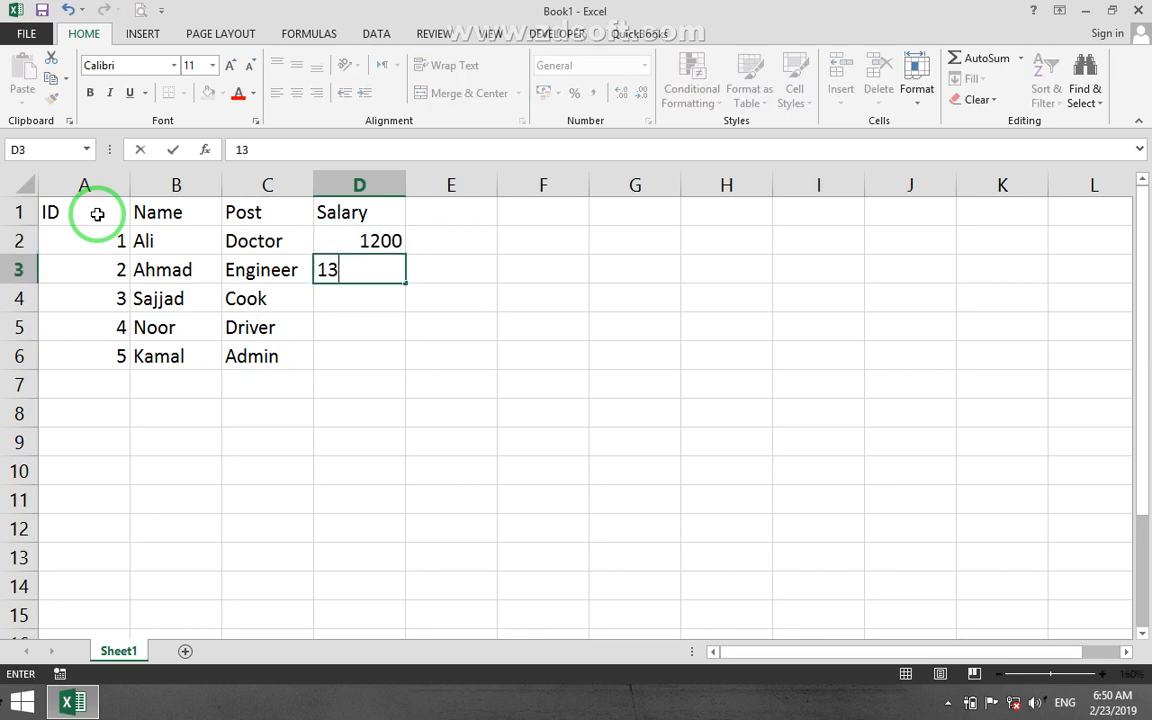
pyautogui.press('Return')
pyautogui.moveTo(395, 240); pyautogui.dragTo(390, 360)
# Apply all borders to the whole table A1:D6.
pyautogui.moveTo(92, 218); pyautogui.dragTo(368, 361)
pyautogui.click(183, 93)
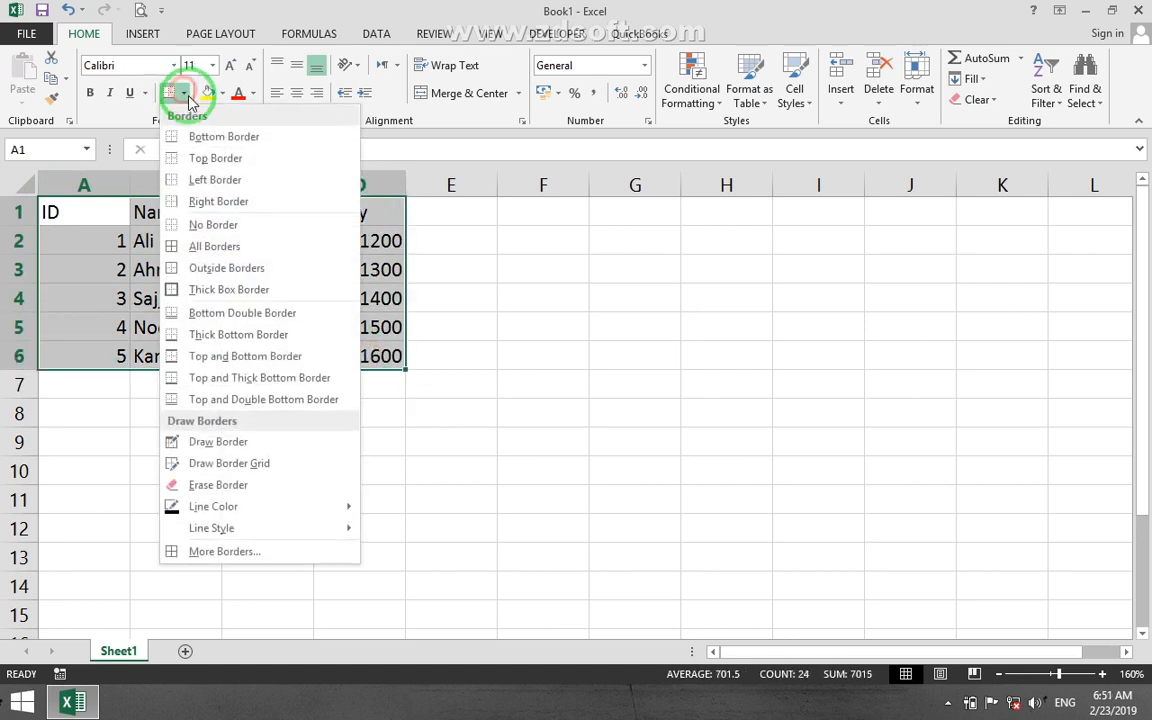
pyautogui.click(215, 246)
pyautogui.click(230, 275)
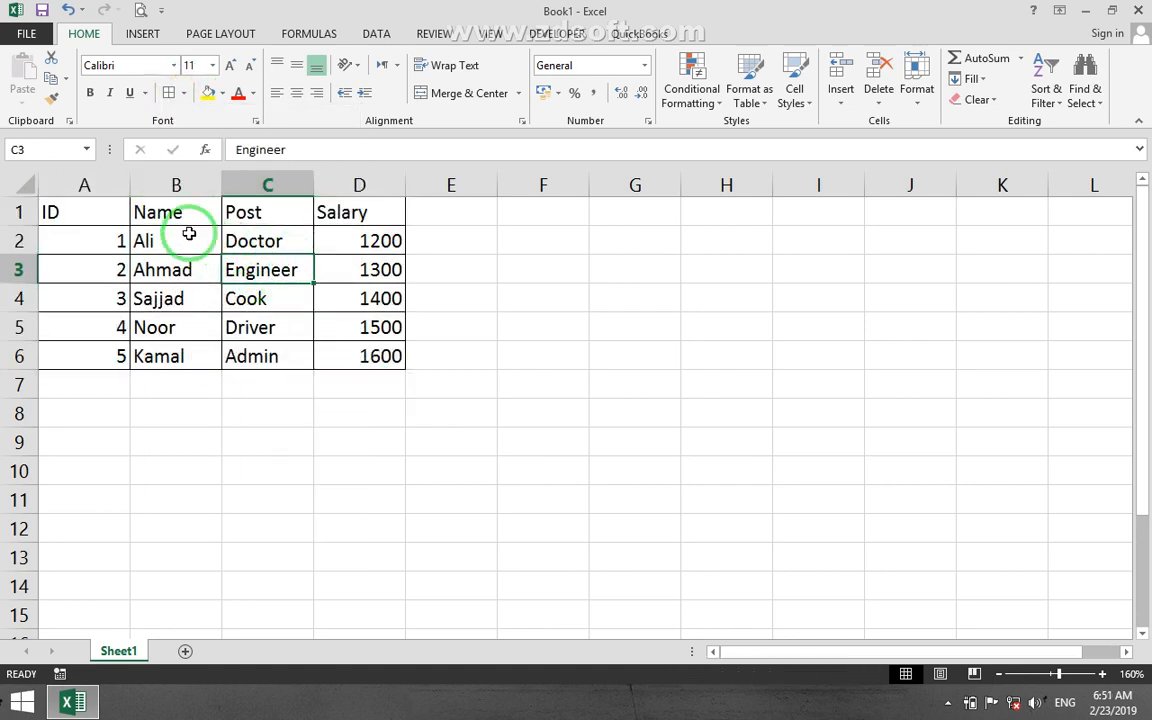
# Fill the header row A1:D1 with yellow and make its text bold.
pyautogui.click(128, 212)
pyautogui.moveTo(148, 211); pyautogui.dragTo(352, 211)
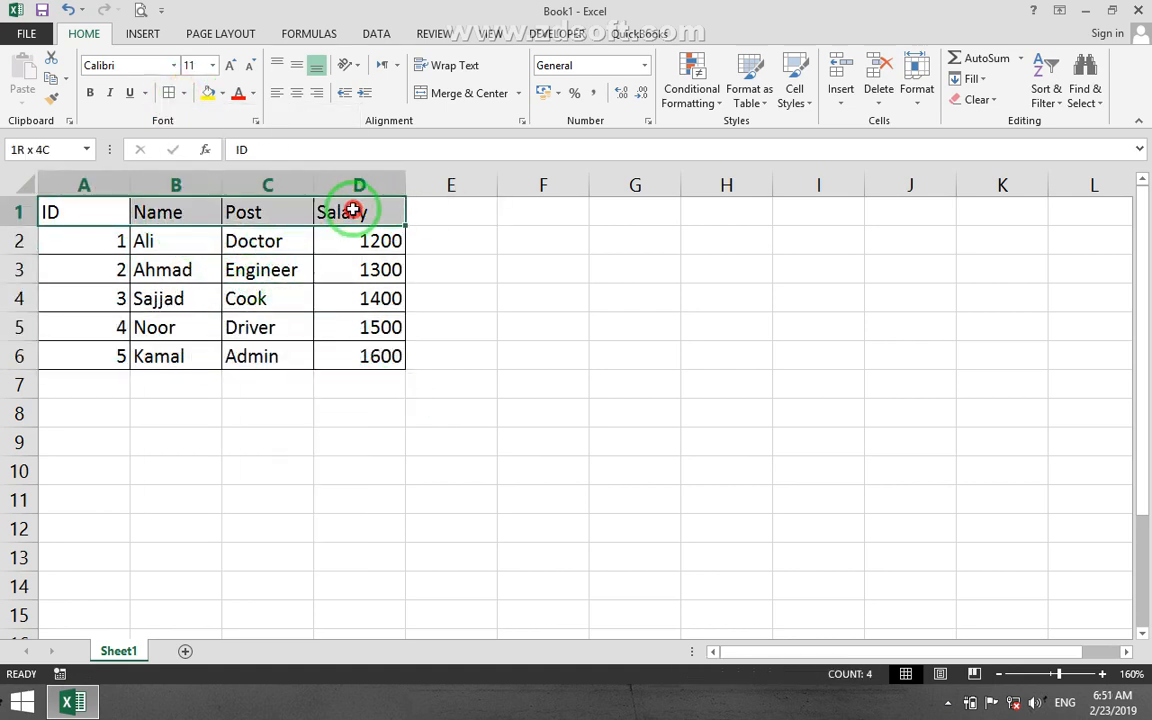
pyautogui.click(208, 92)
# Fill the data cells A2:D6 with light green.
pyautogui.moveTo(98, 245); pyautogui.dragTo(365, 356)
pyautogui.click(219, 95)
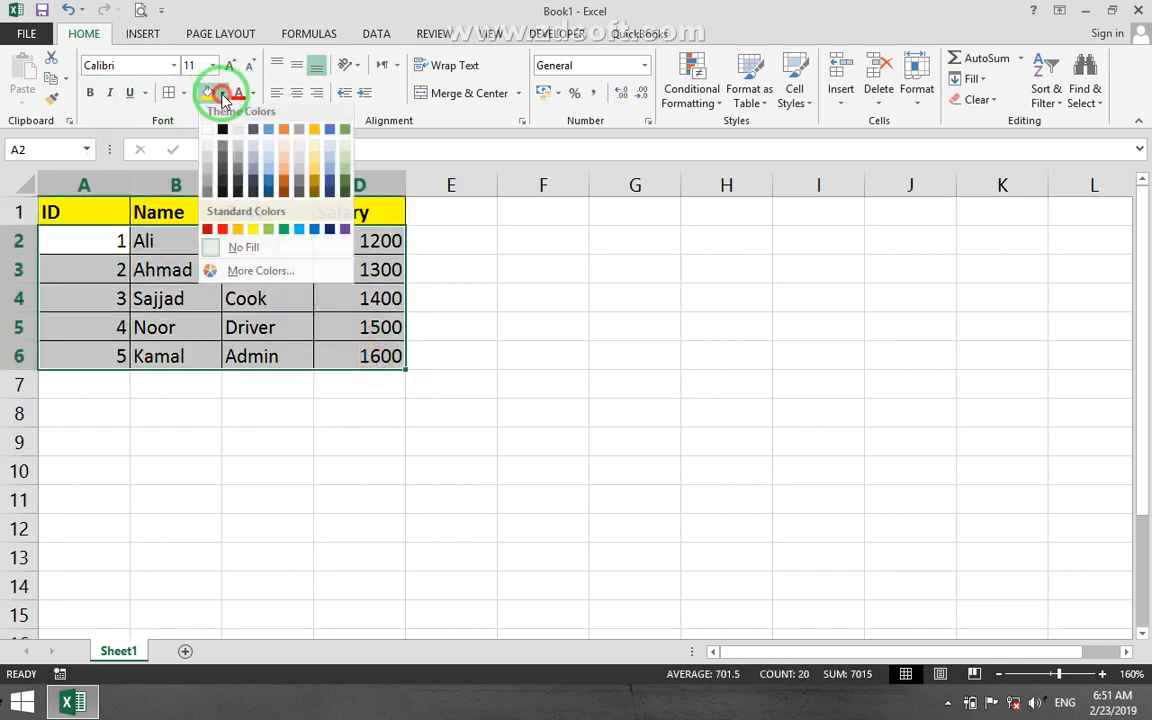
pyautogui.click(342, 175)
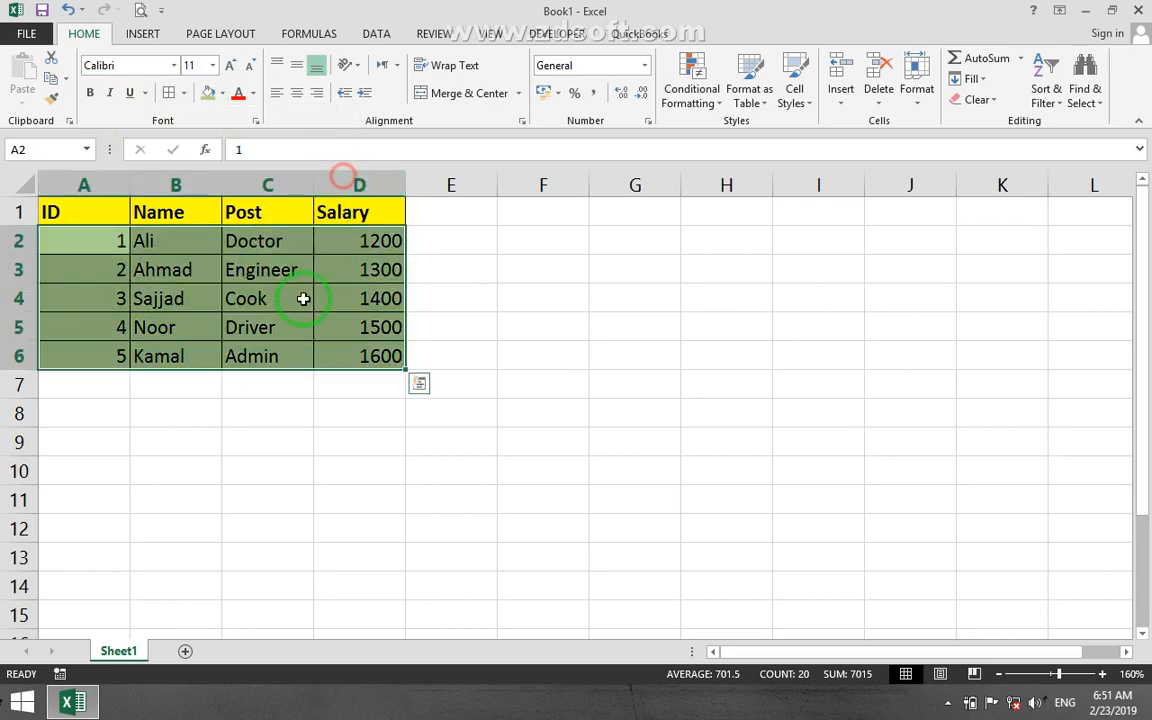
pyautogui.click(300, 300)
# Insert a blank sheet row above the record with ID 2, using cell A3 as the reference, and undo the insertion.
pyautogui.scroll(10, 300, 305)
pyautogui.scroll(1, 206, 262)
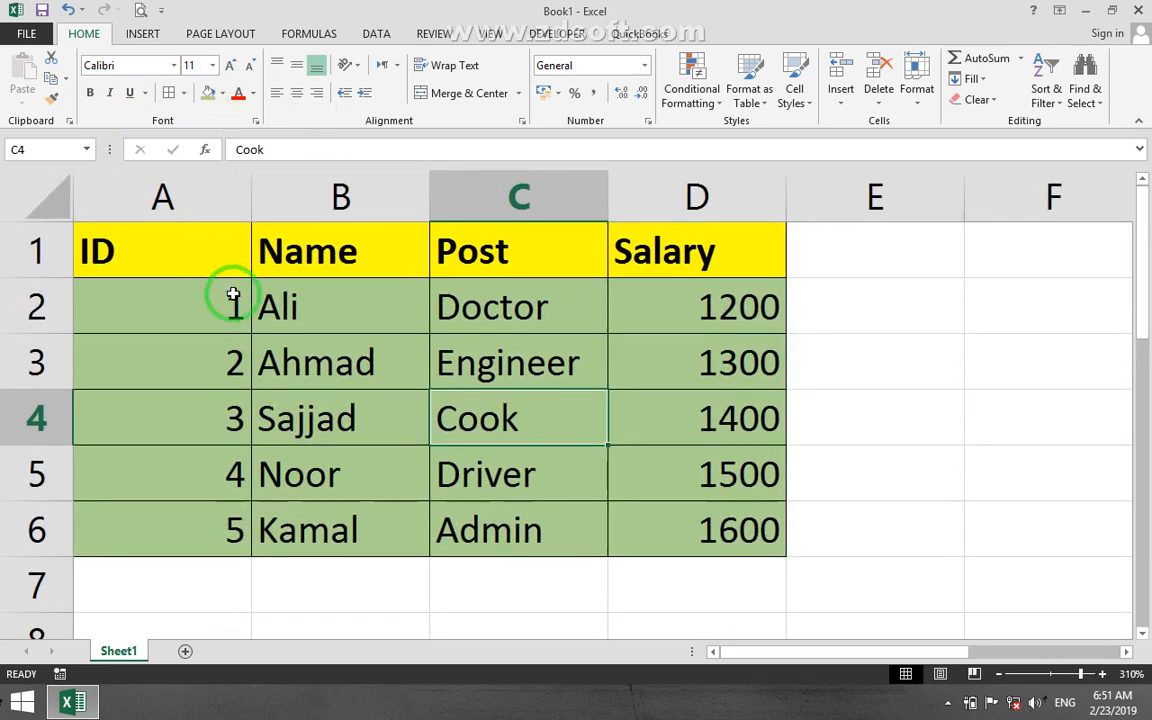
pyautogui.scroll(-2, 235, 315)
pyautogui.click(255, 420)
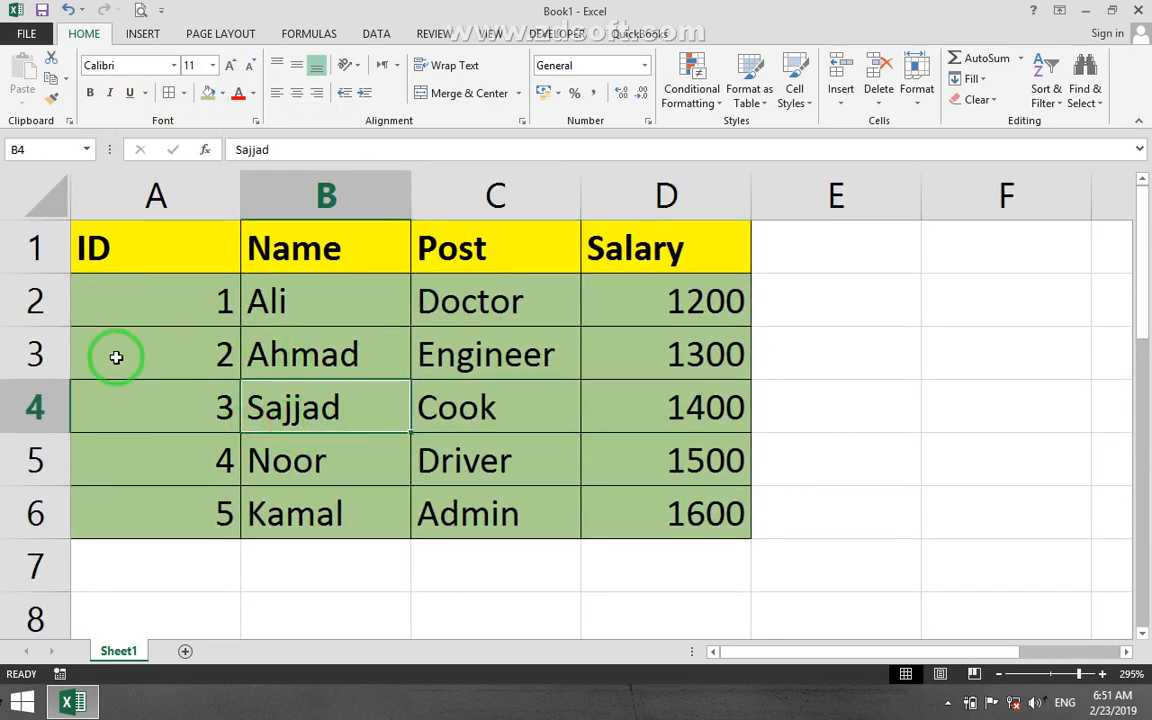
pyautogui.click(85, 348)
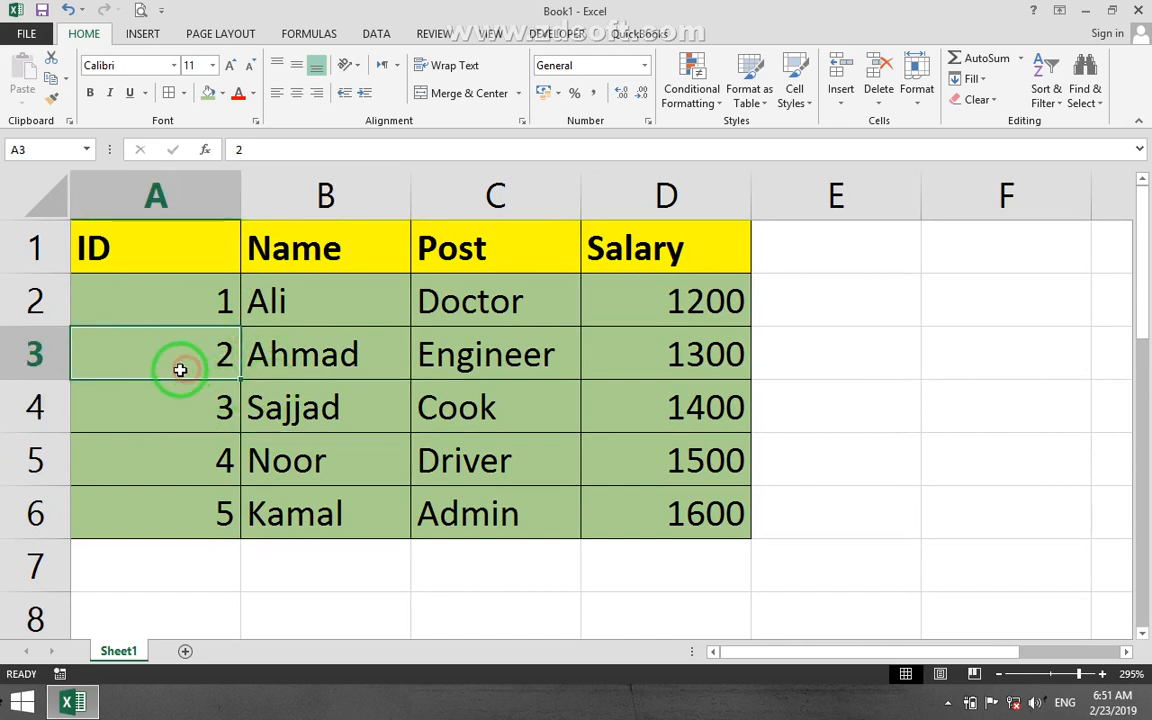
pyautogui.click(841, 98)
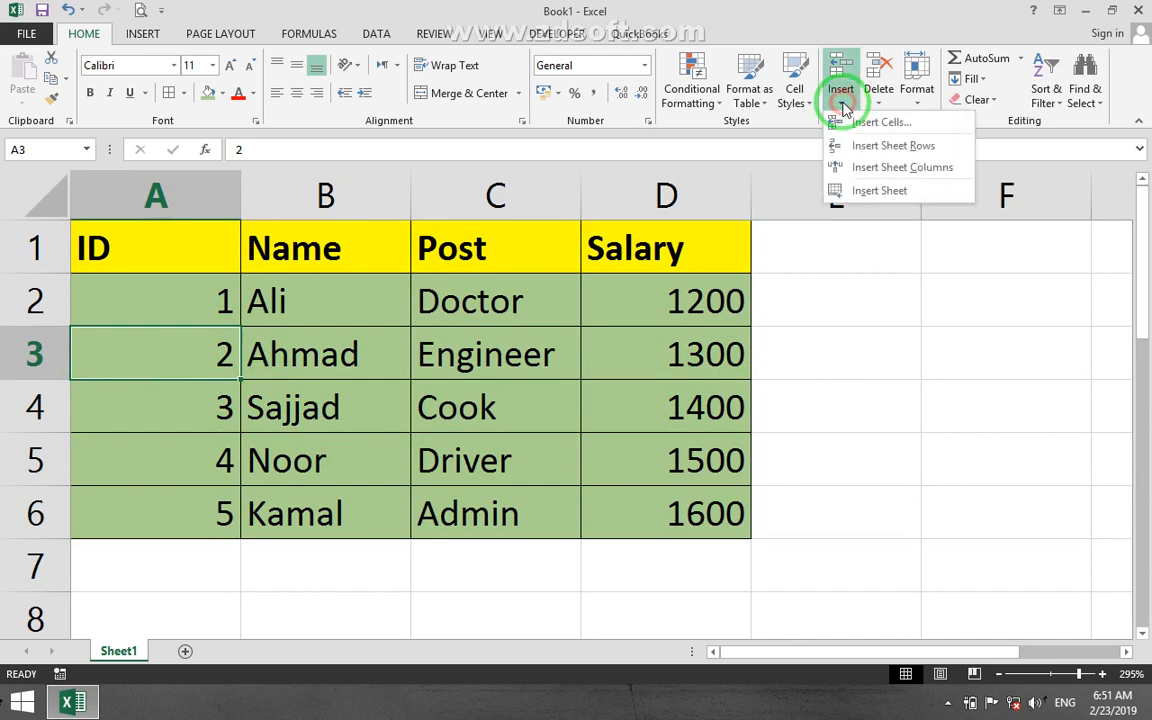
pyautogui.click(893, 146)
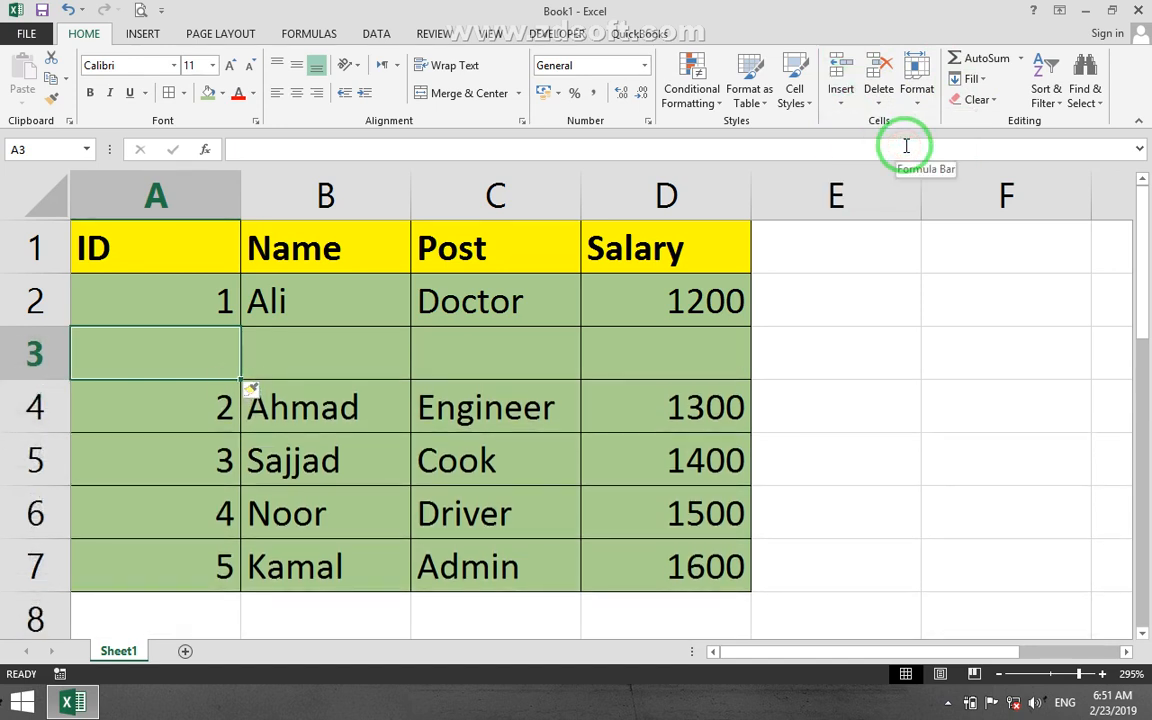
pyautogui.hotkey('ctrl', 'z')
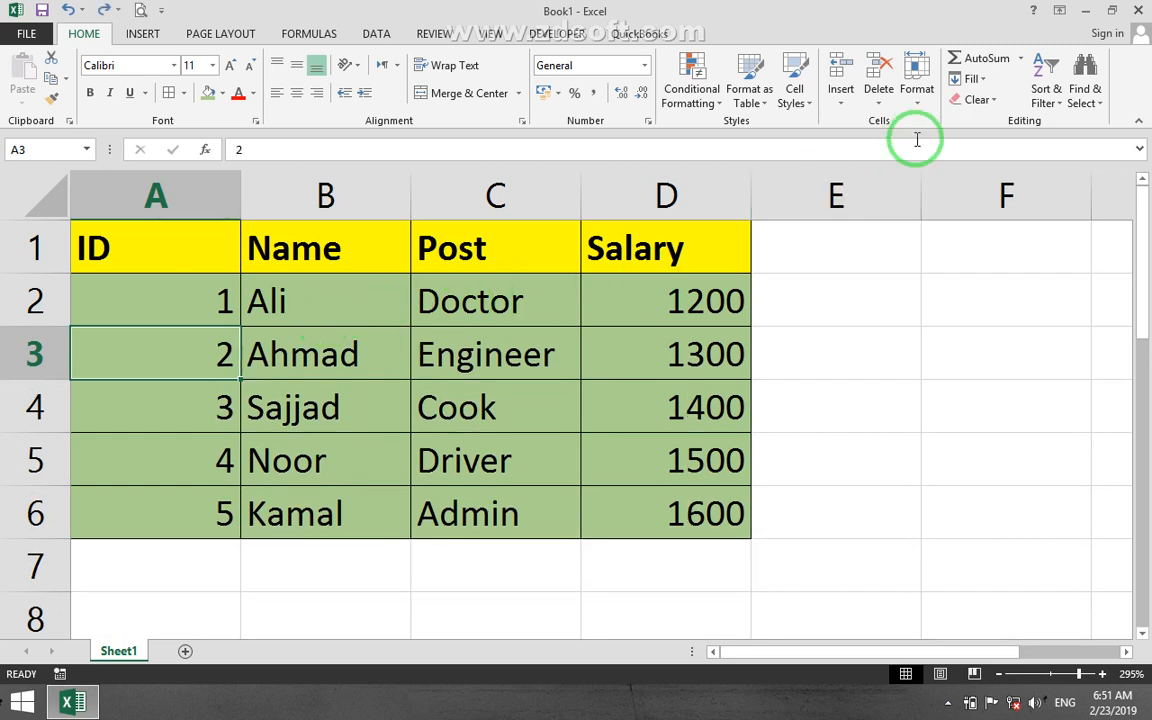
# Insert a blank sheet column before the ID column and undo the insertion.
pyautogui.click(841, 88)
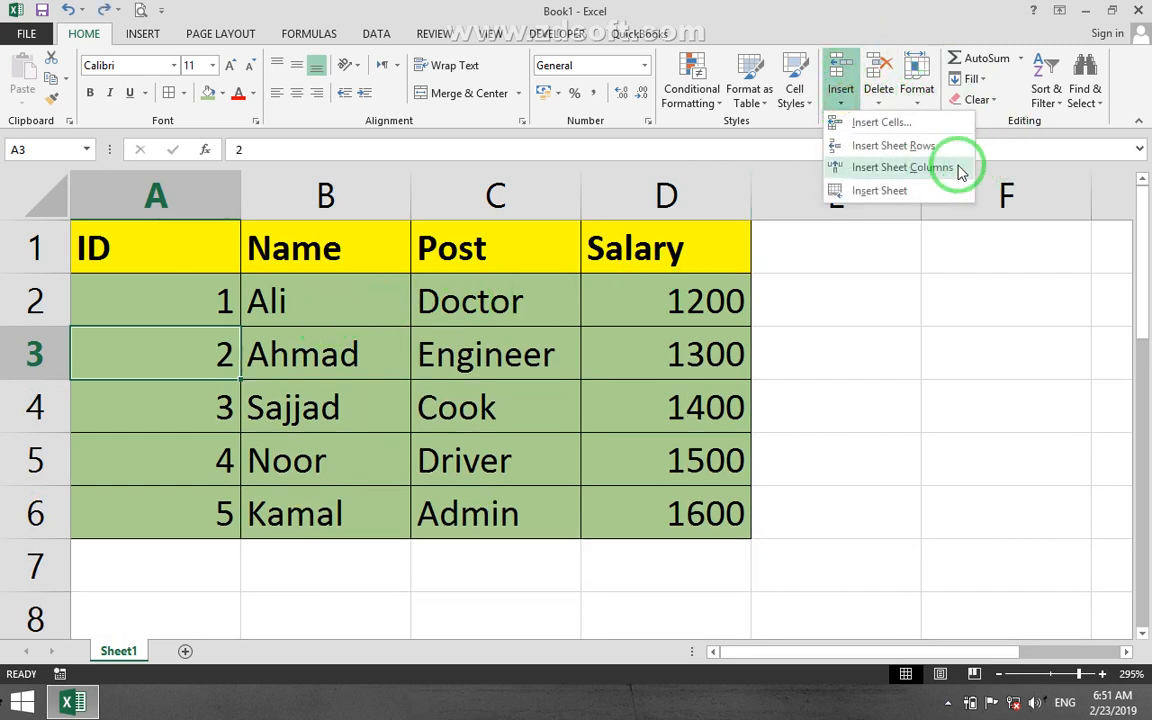
pyautogui.click(918, 167)
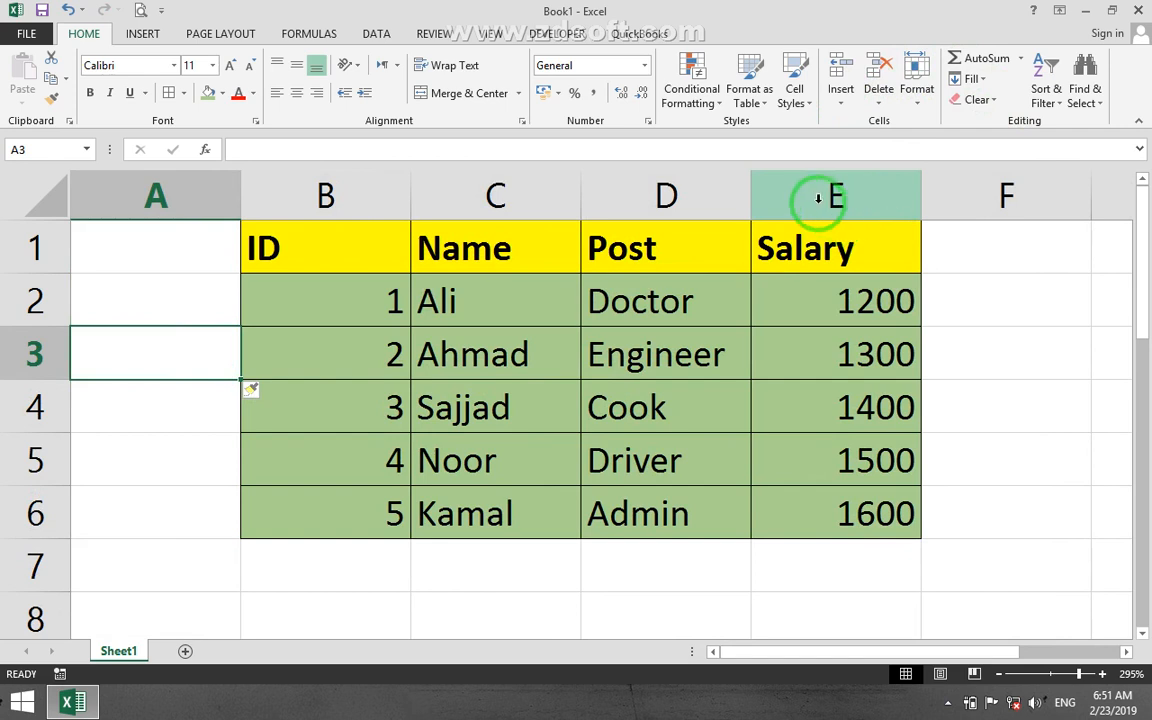
pyautogui.hotkey('ctrl', 'z')
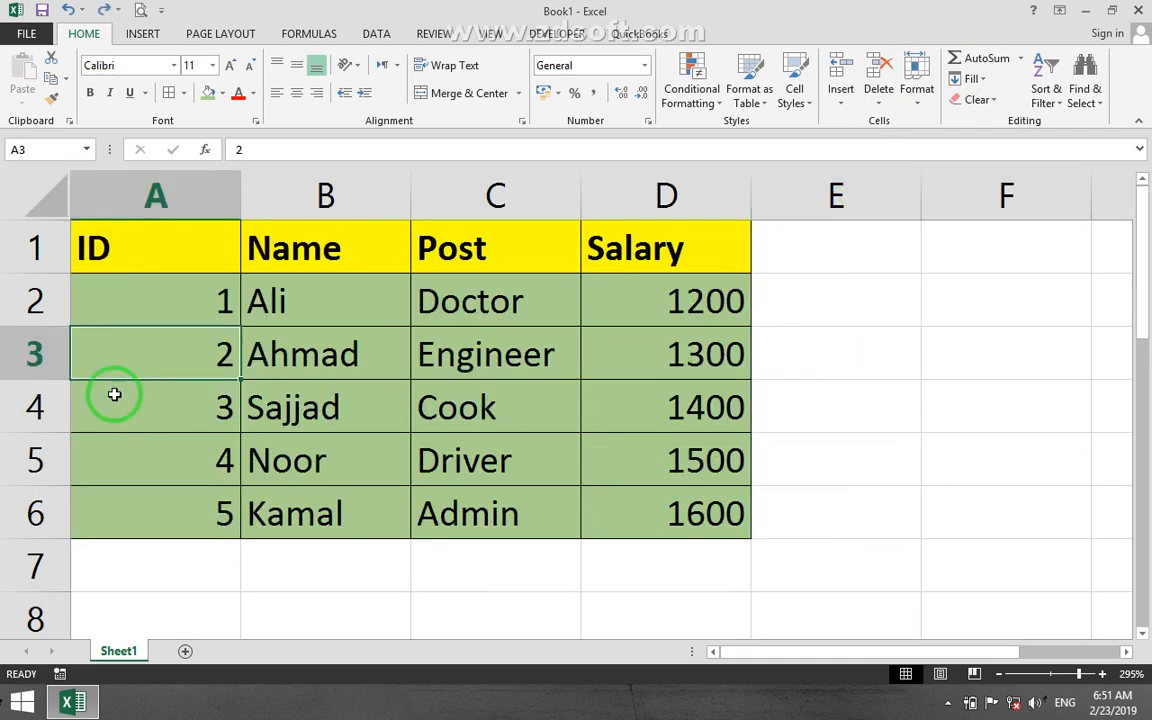
# Select the entire row 3, insert a blank row above it, and undo the insertion.
pyautogui.rightClick(30, 352)
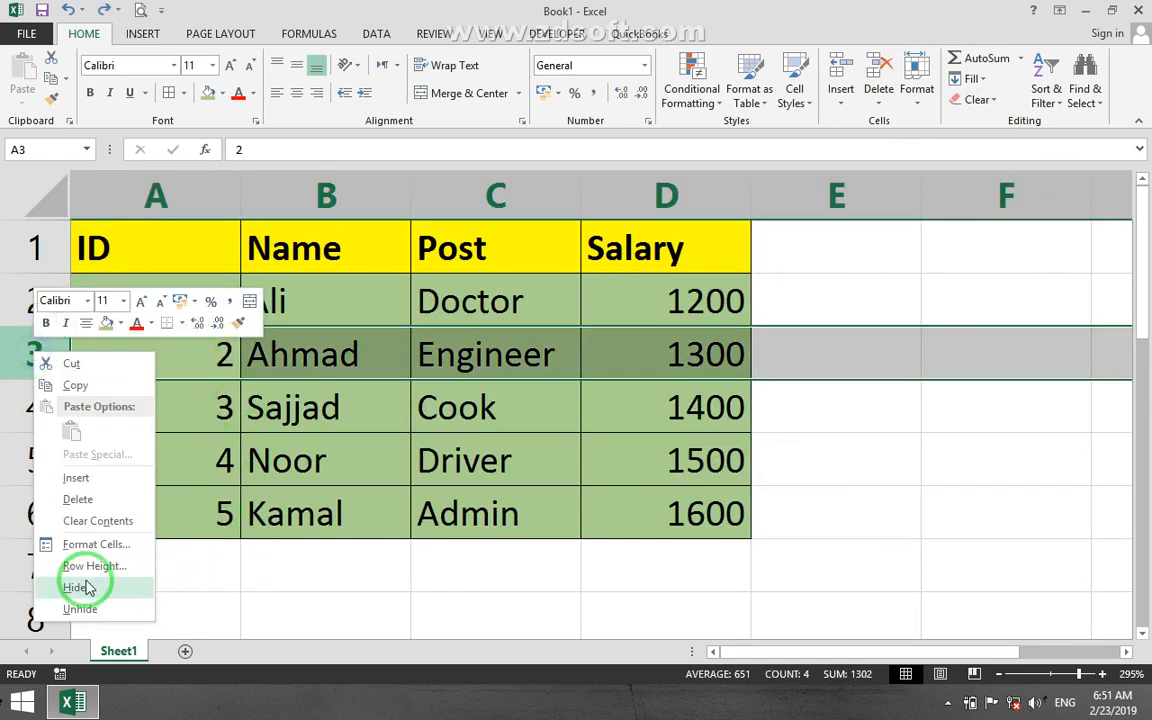
pyautogui.click(76, 478)
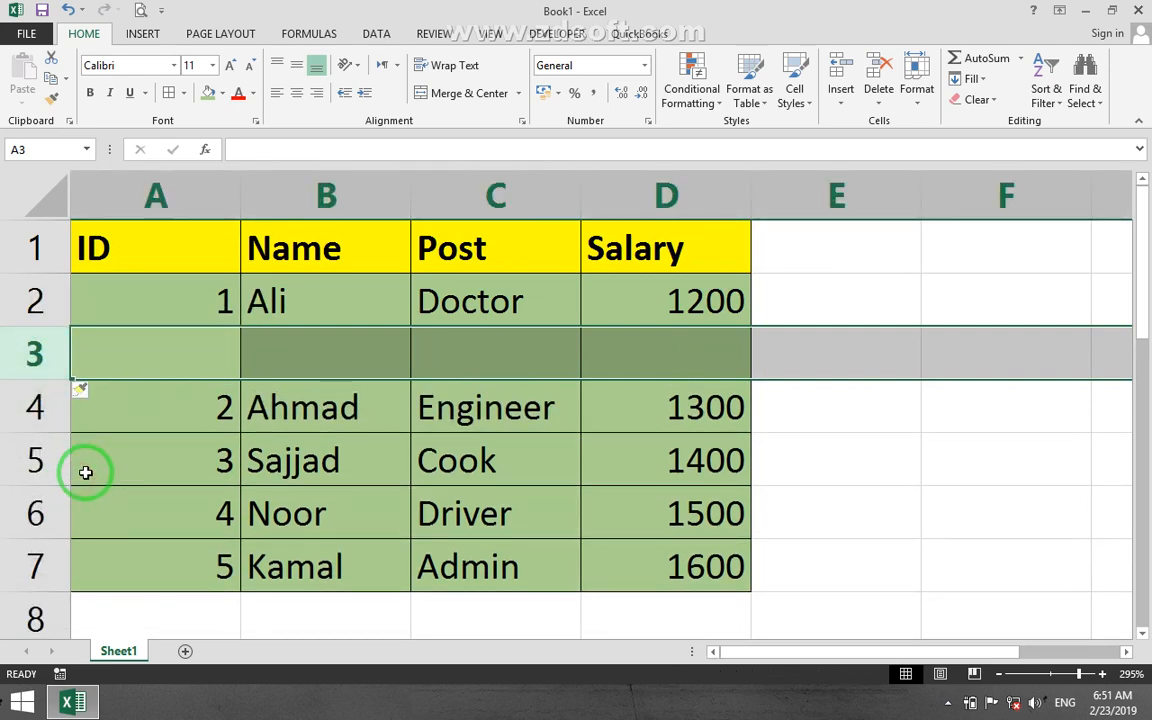
pyautogui.hotkey('ctrl', 'z')
# Select the entire column A and insert a blank column before it.
pyautogui.rightClick(150, 197)
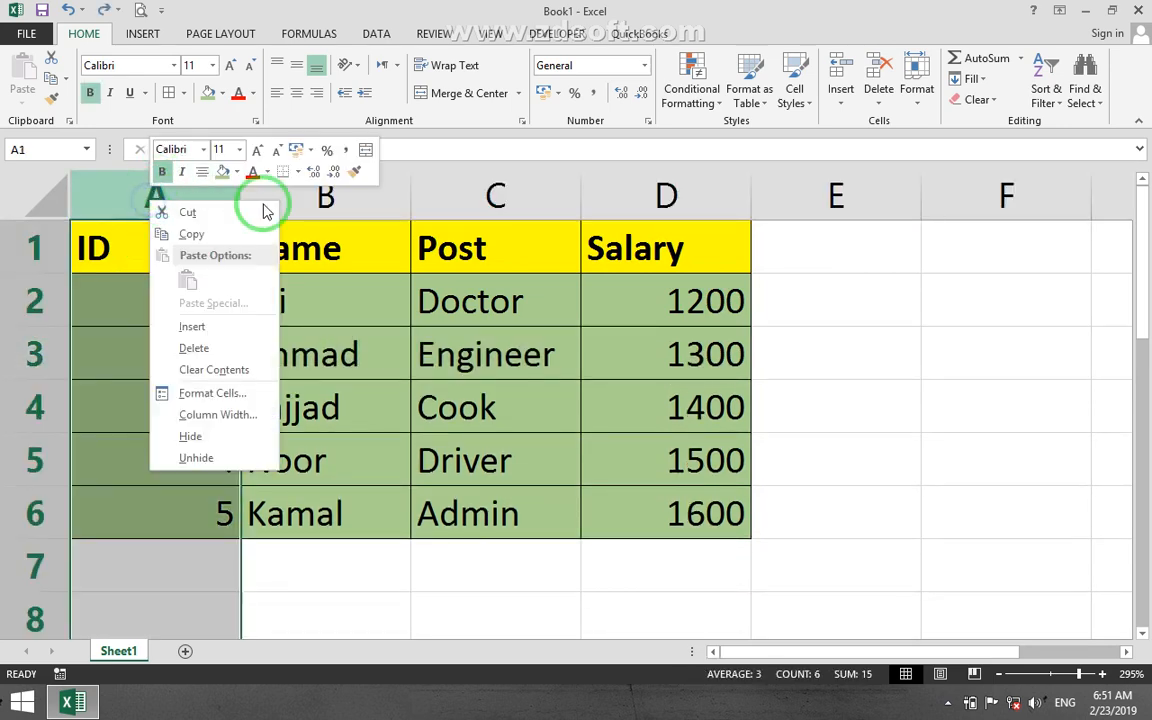
pyautogui.click(192, 326)
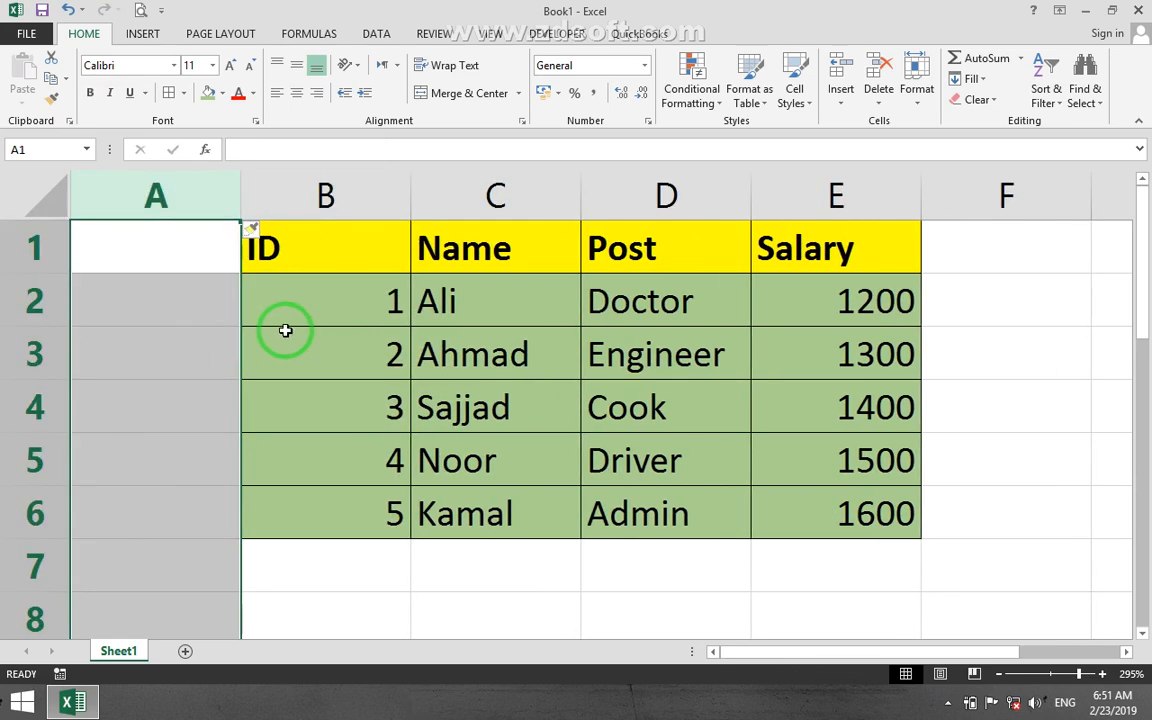
# Undo the insertion of the blank column before the ID column.
pyautogui.hotkey('ctrl', 'z')
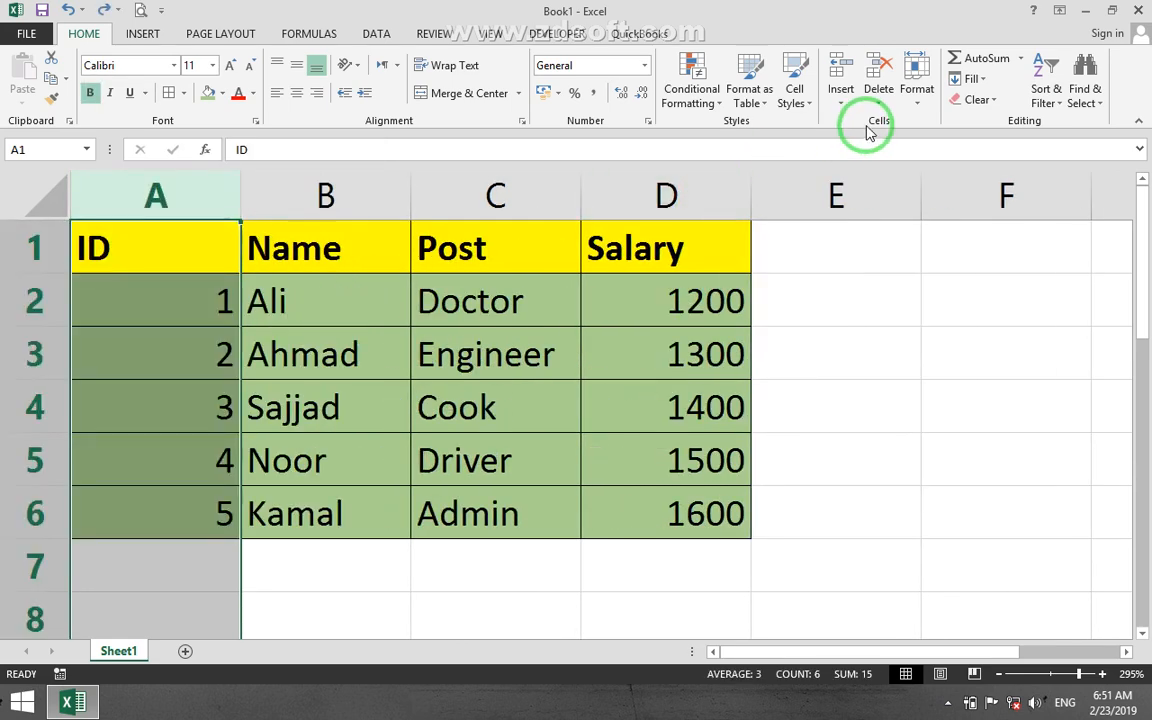
pyautogui.click(840, 104)
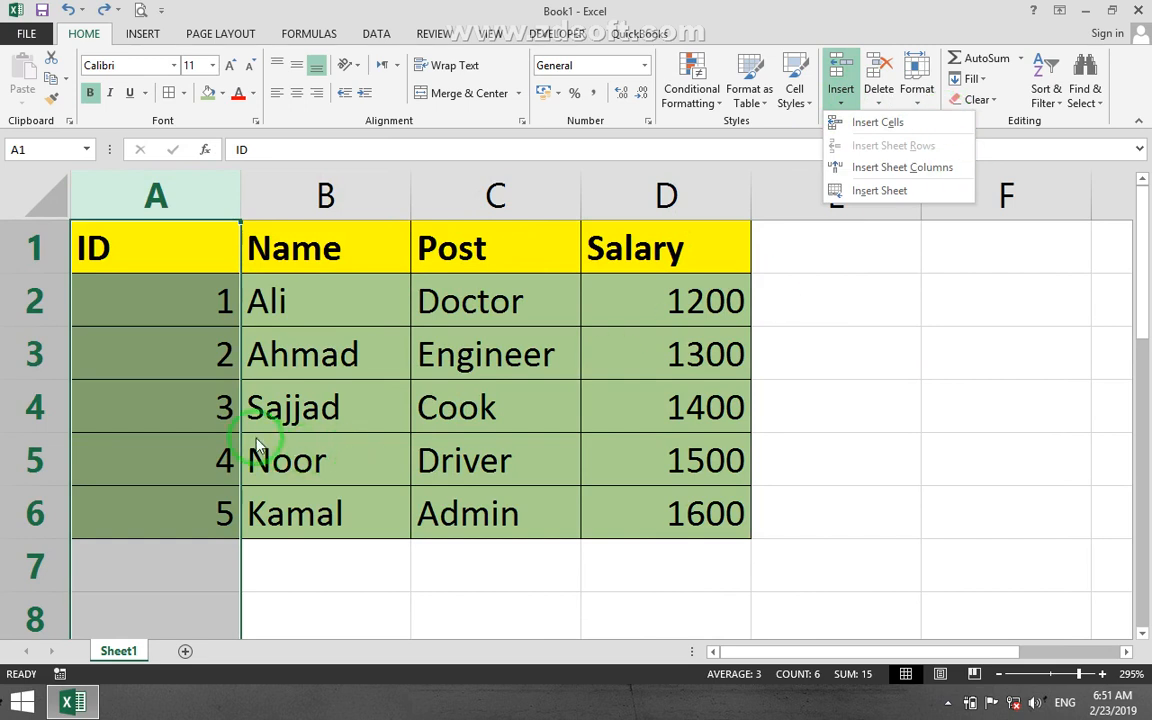
# Insert a single cell at A3 with the Shift cells right option, and undo the insertion.
pyautogui.click(206, 358)
pyautogui.click(840, 100)
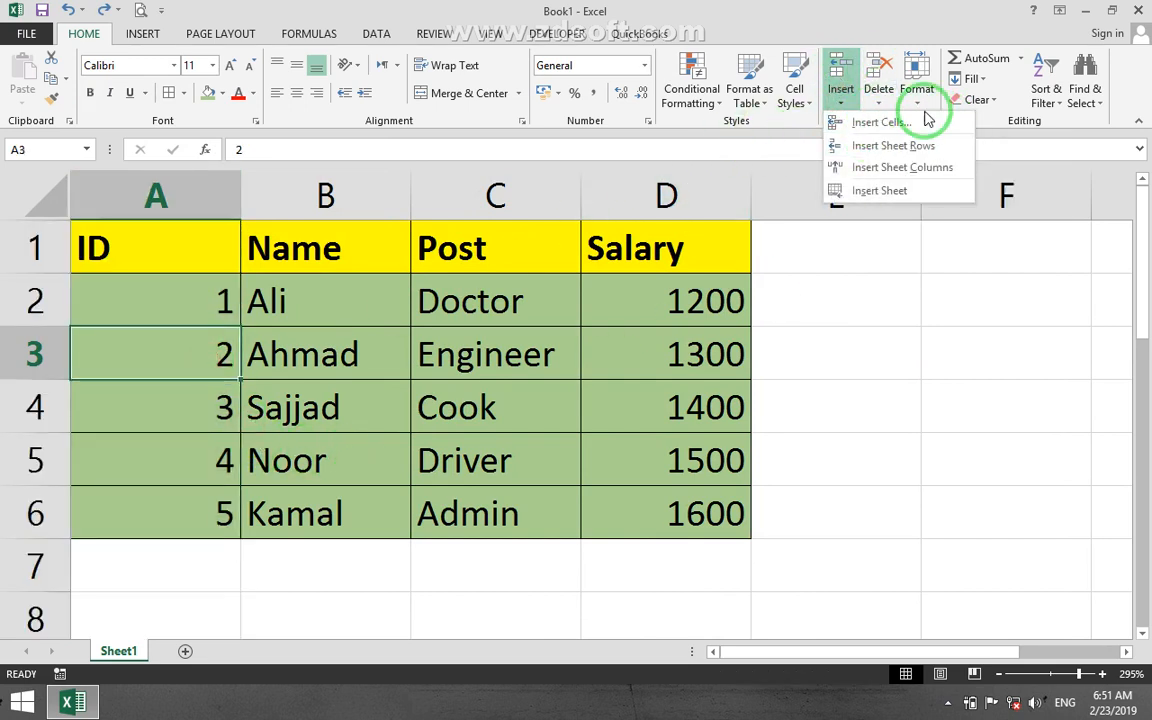
pyautogui.click(868, 128)
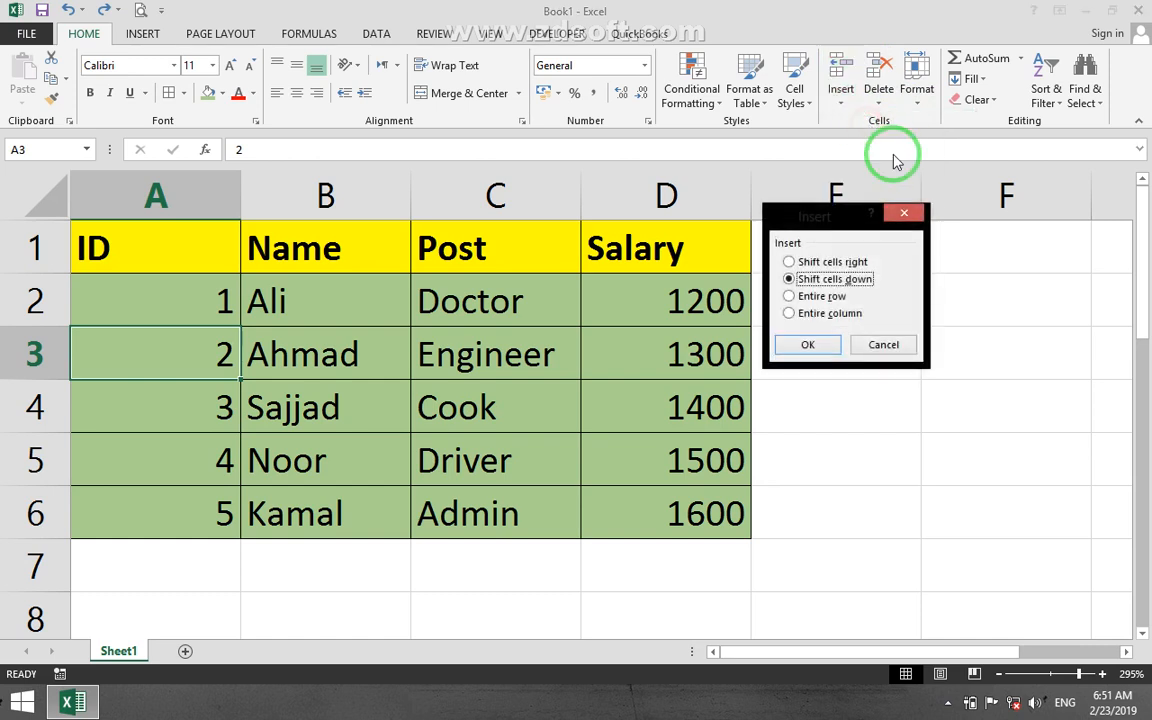
pyautogui.moveTo(818, 216); pyautogui.dragTo(433, 263)
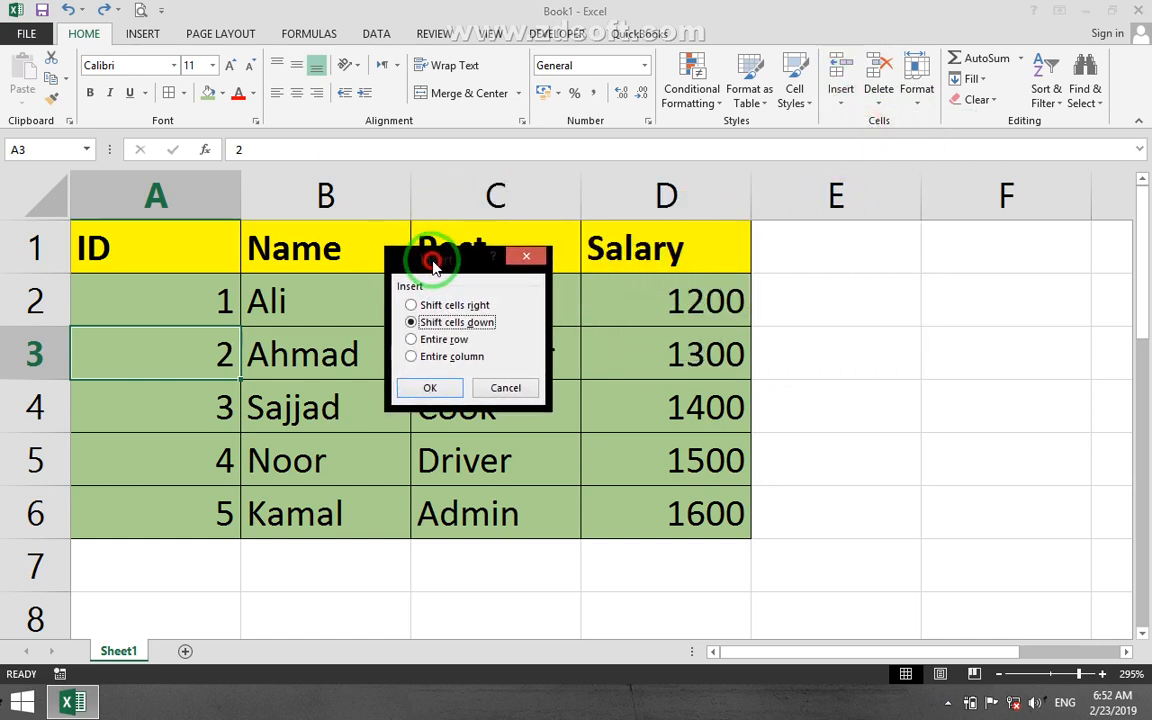
pyautogui.click(424, 305)
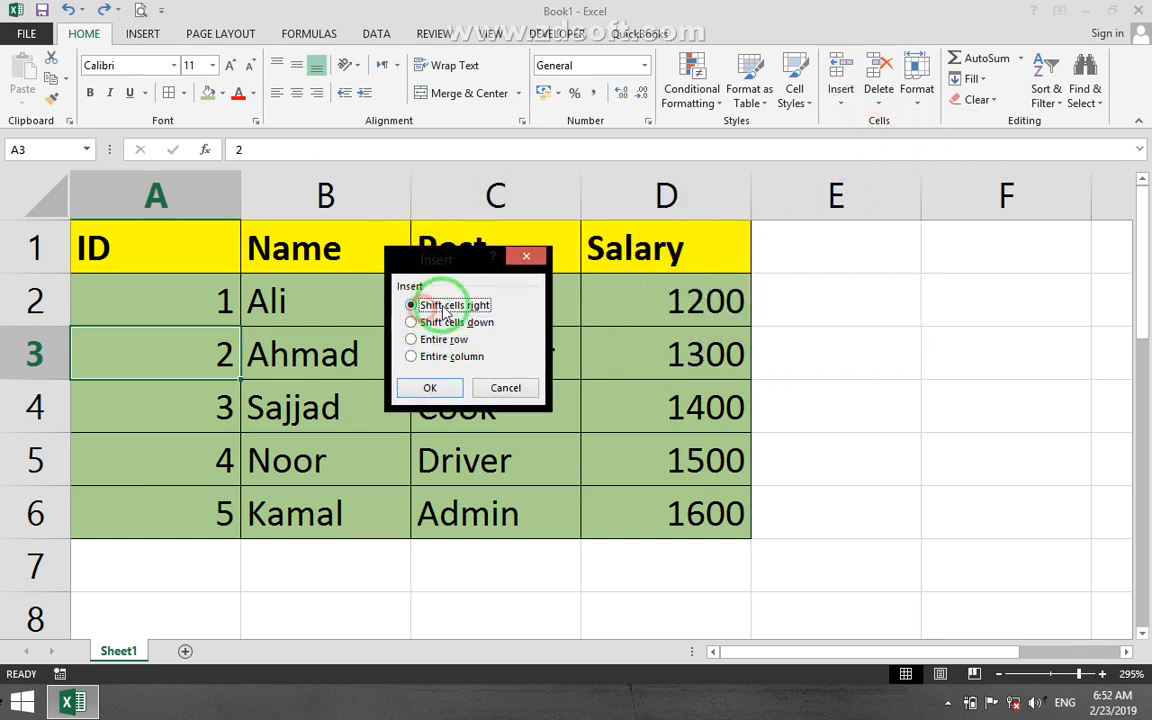
pyautogui.click(462, 323)
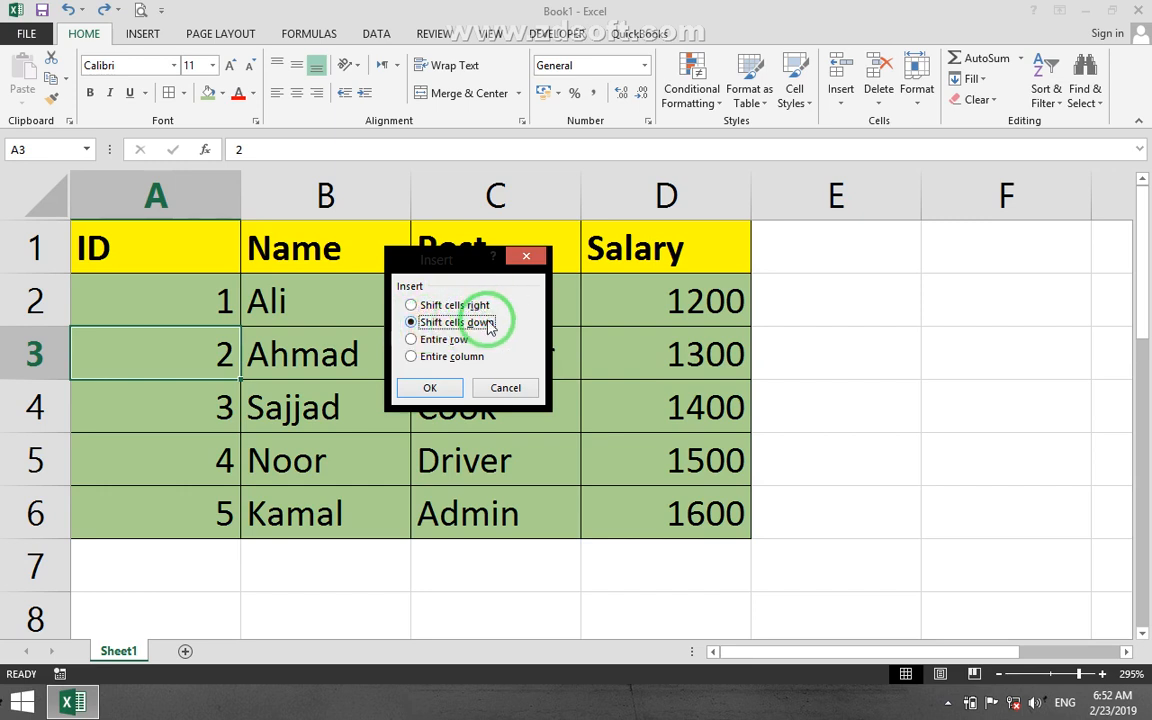
pyautogui.click(440, 339)
pyautogui.click(447, 357)
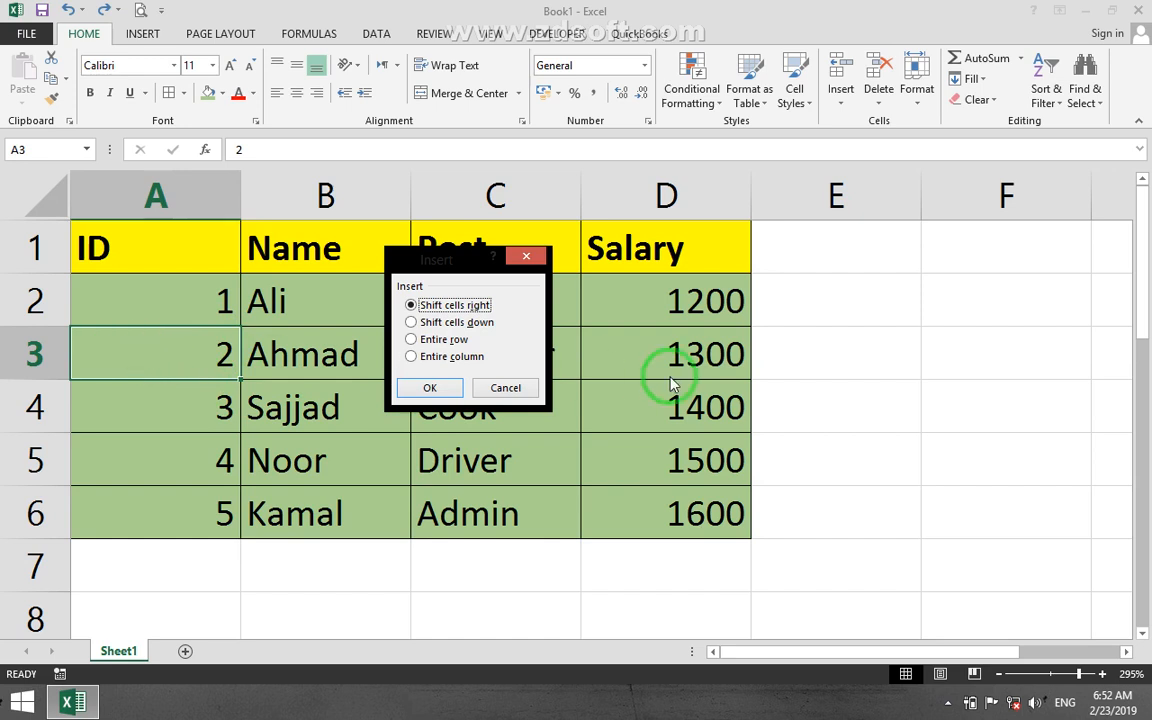
pyautogui.click(430, 388)
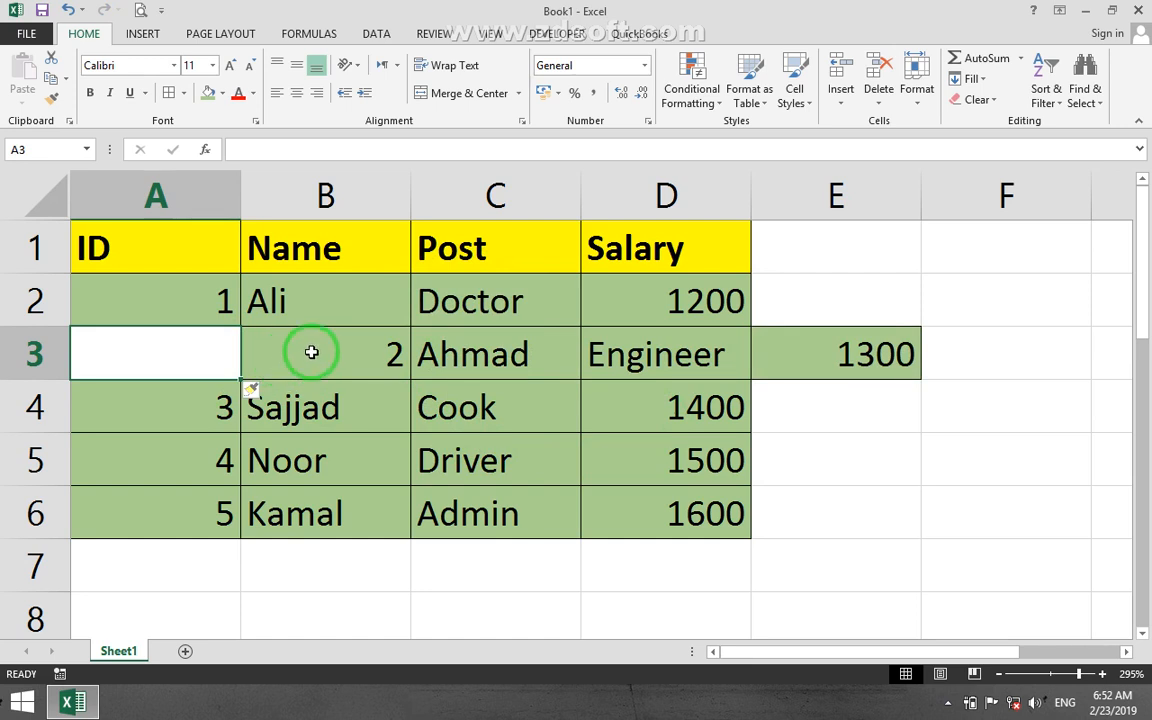
pyautogui.hotkey('ctrl', 'z')
# Insert a single cell at A3 with the Shift cells down option, and undo the insertion.
pyautogui.click(840, 100)
pyautogui.click(898, 122)
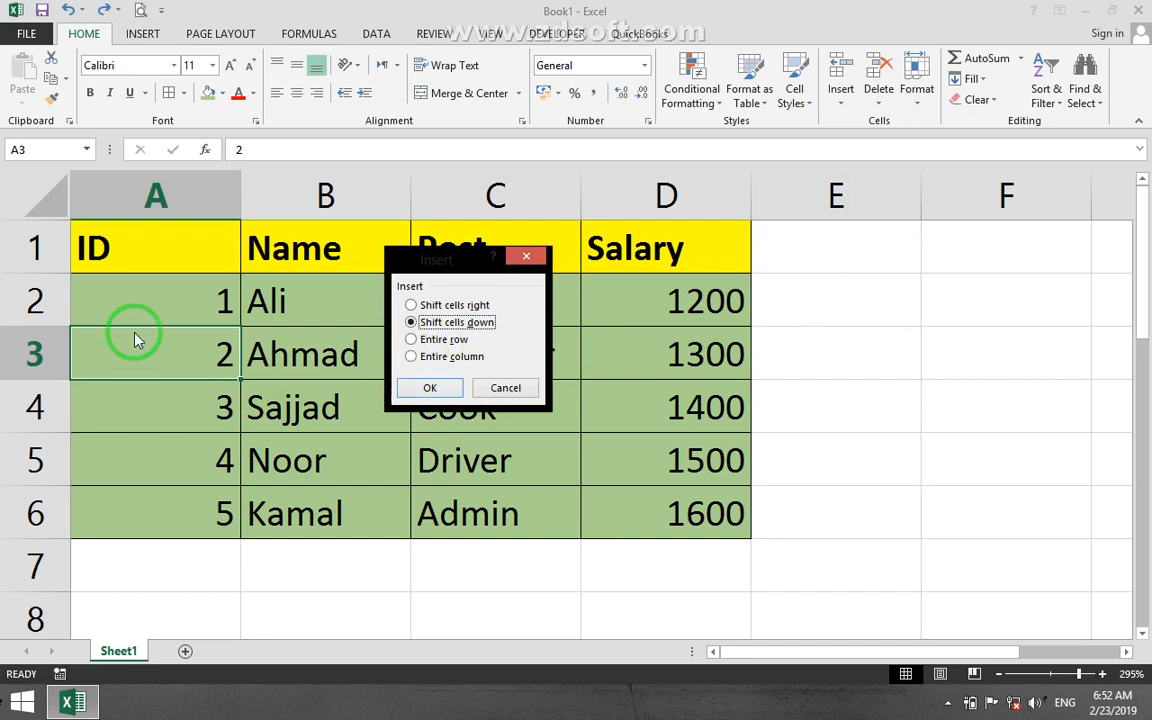
pyautogui.click(430, 388)
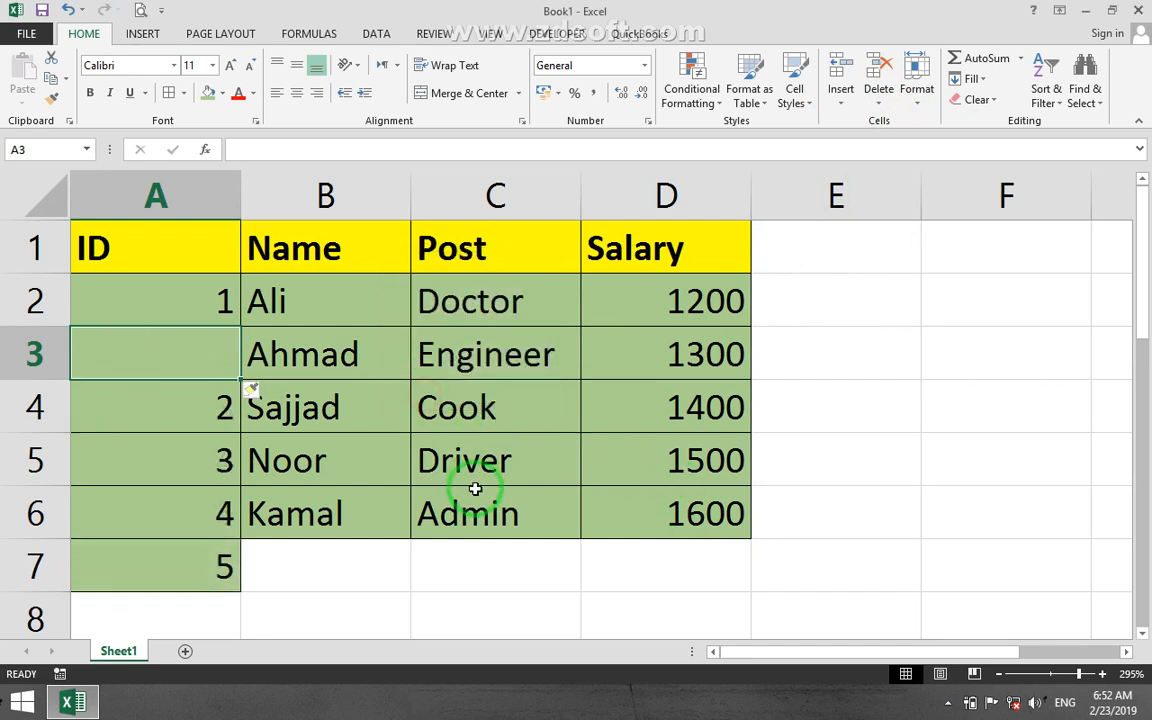
pyautogui.hotkey('ctrl', 'z')
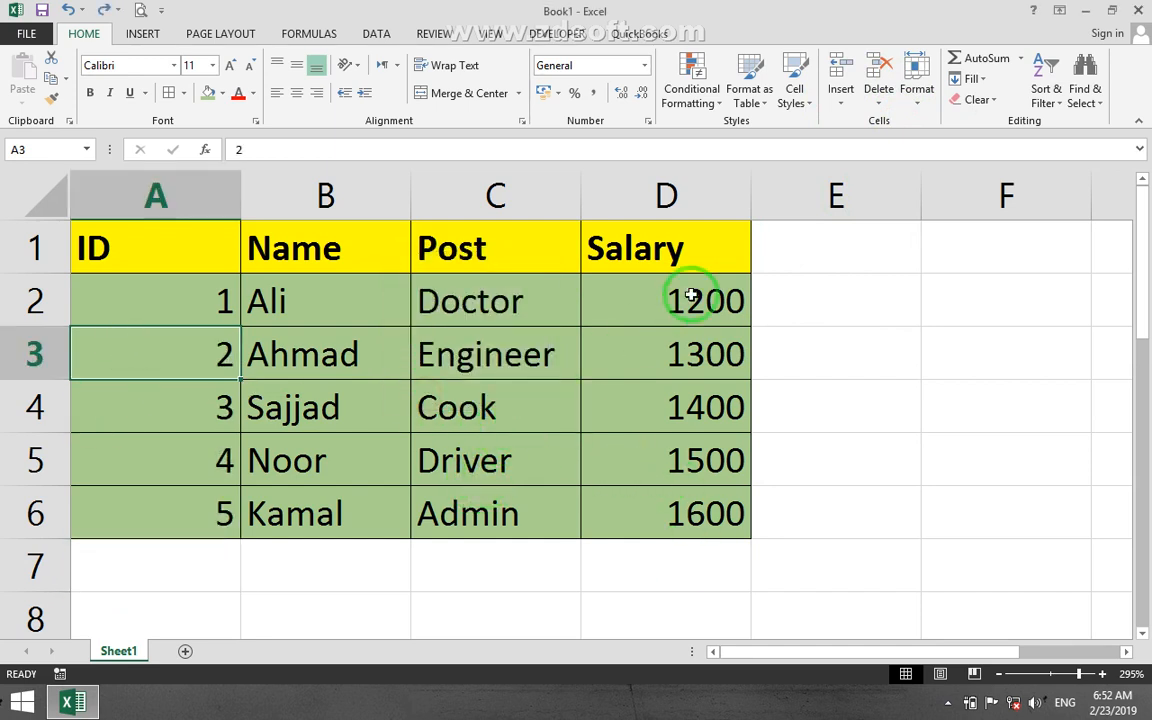
# Use Insert Cells at A3 with the Entire row option, and undo the insertion.
pyautogui.click(841, 98)
pyautogui.click(872, 124)
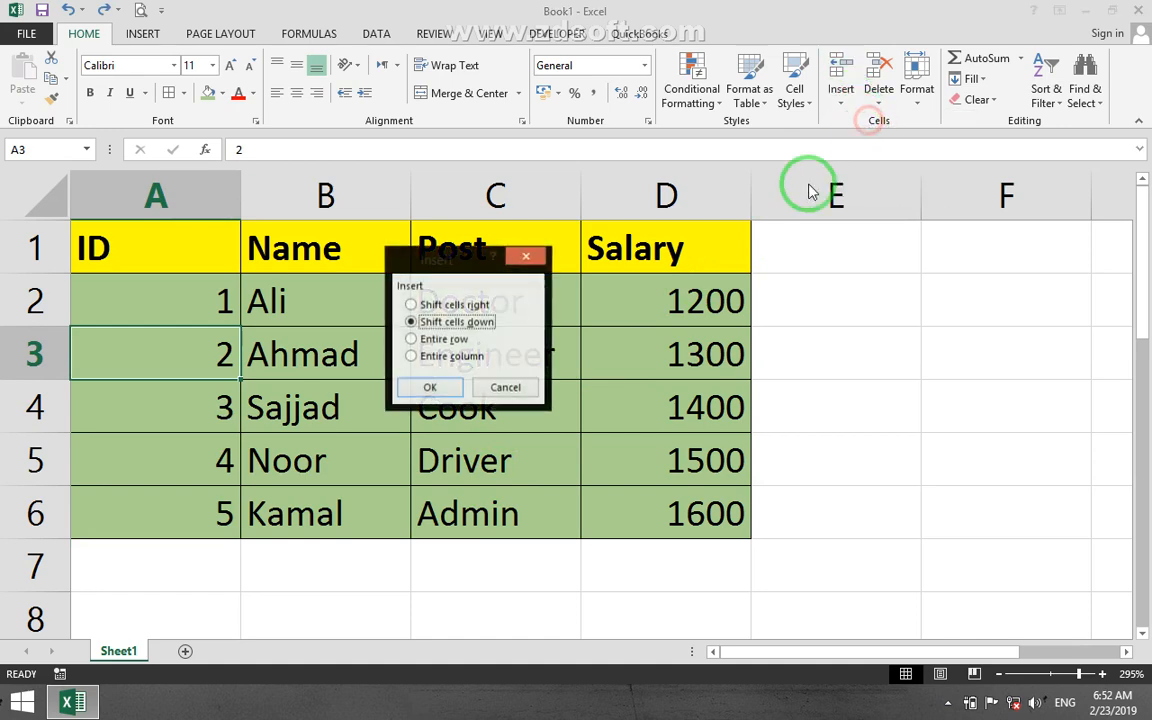
pyautogui.click(450, 340)
pyautogui.click(434, 392)
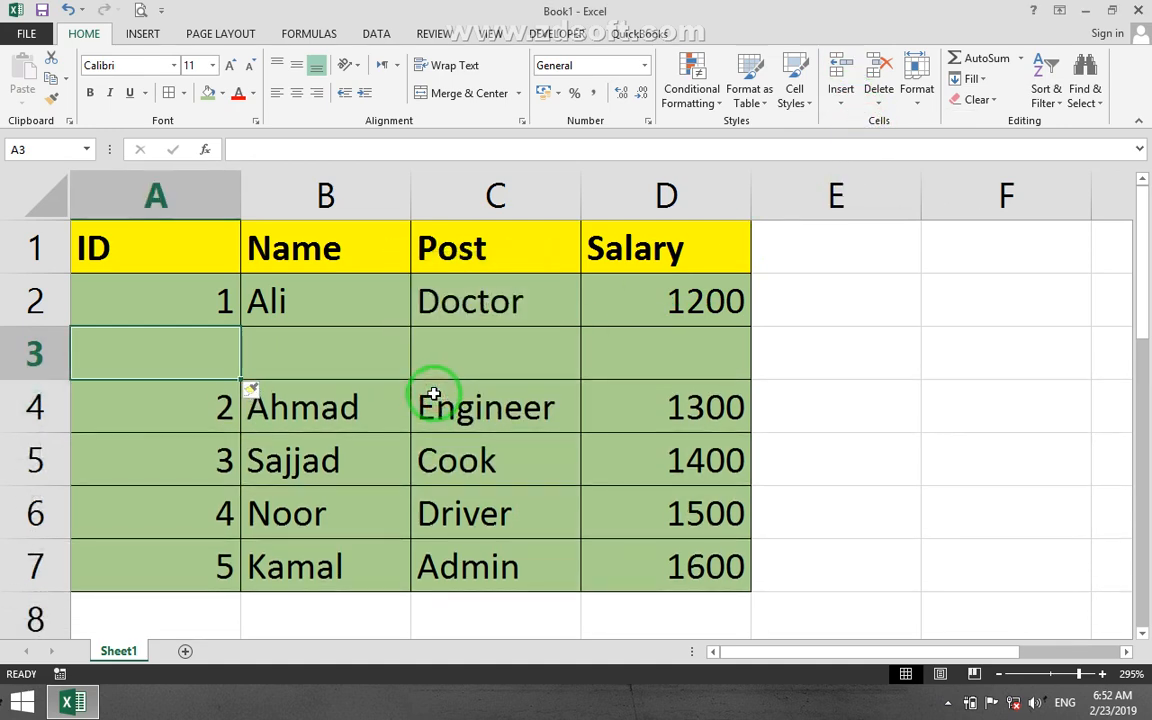
pyautogui.hotkey('ctrl', 'z')
# Use Insert Cells at A3 with the Entire column option, and undo the insertion.
pyautogui.click(838, 100)
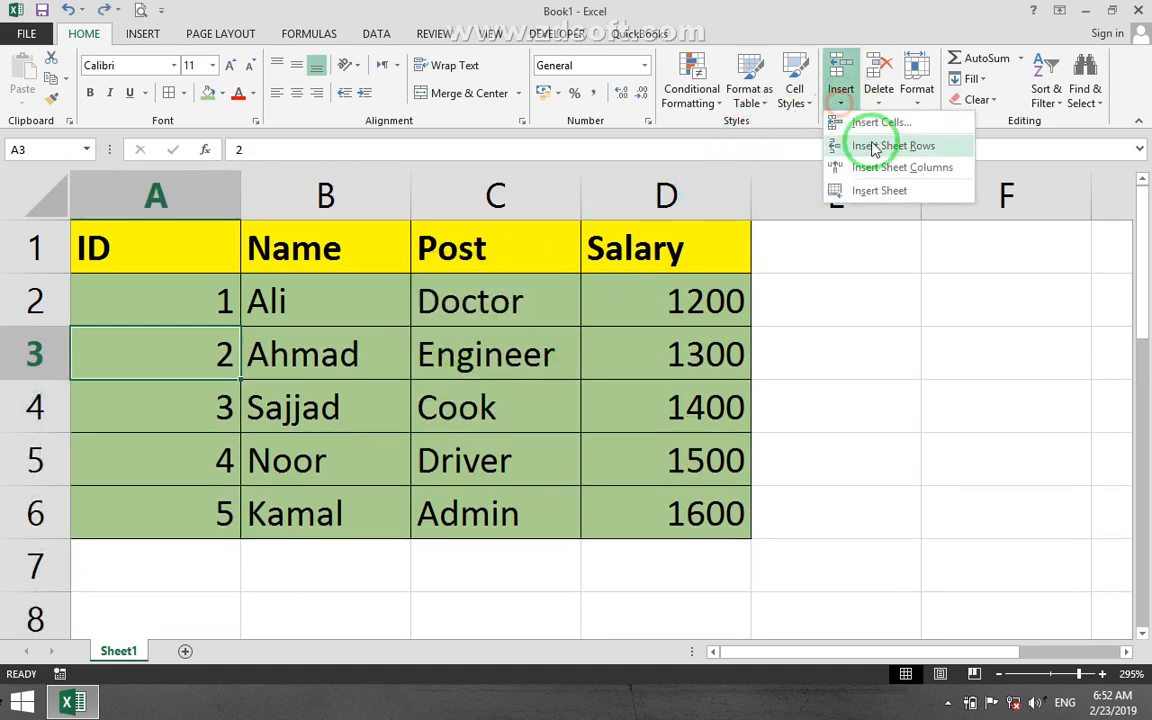
pyautogui.click(868, 127)
pyautogui.click(420, 358)
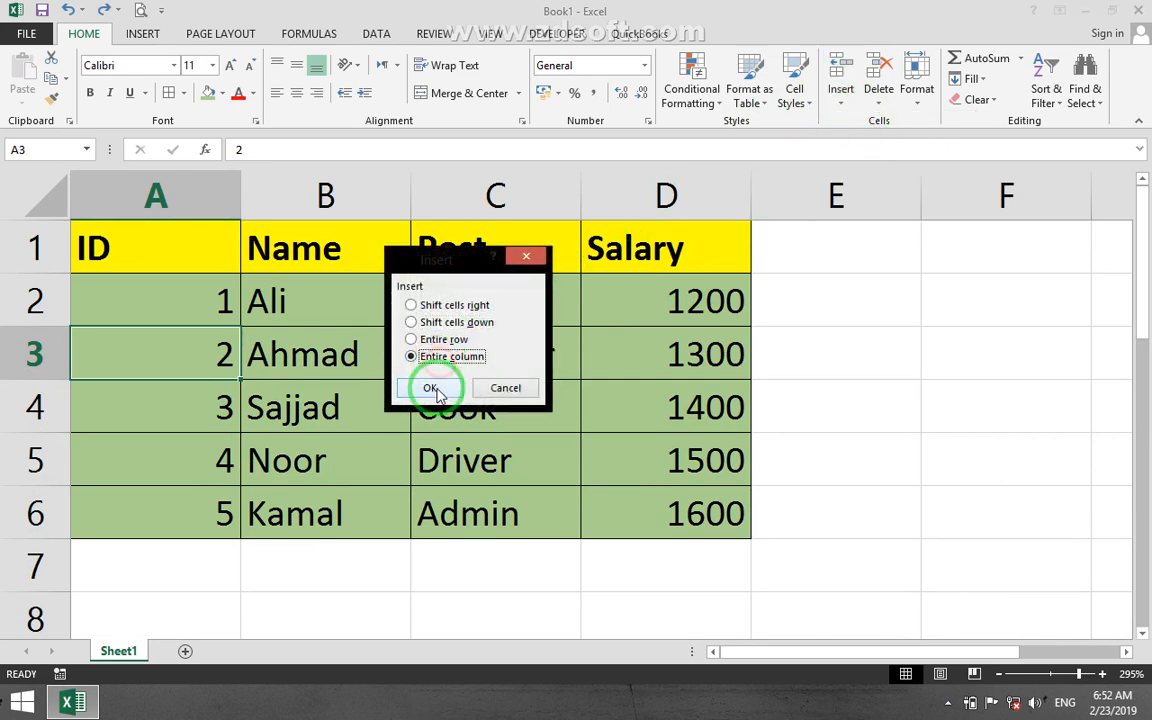
pyautogui.click(432, 386)
pyautogui.hotkey('ctrl', 'z')
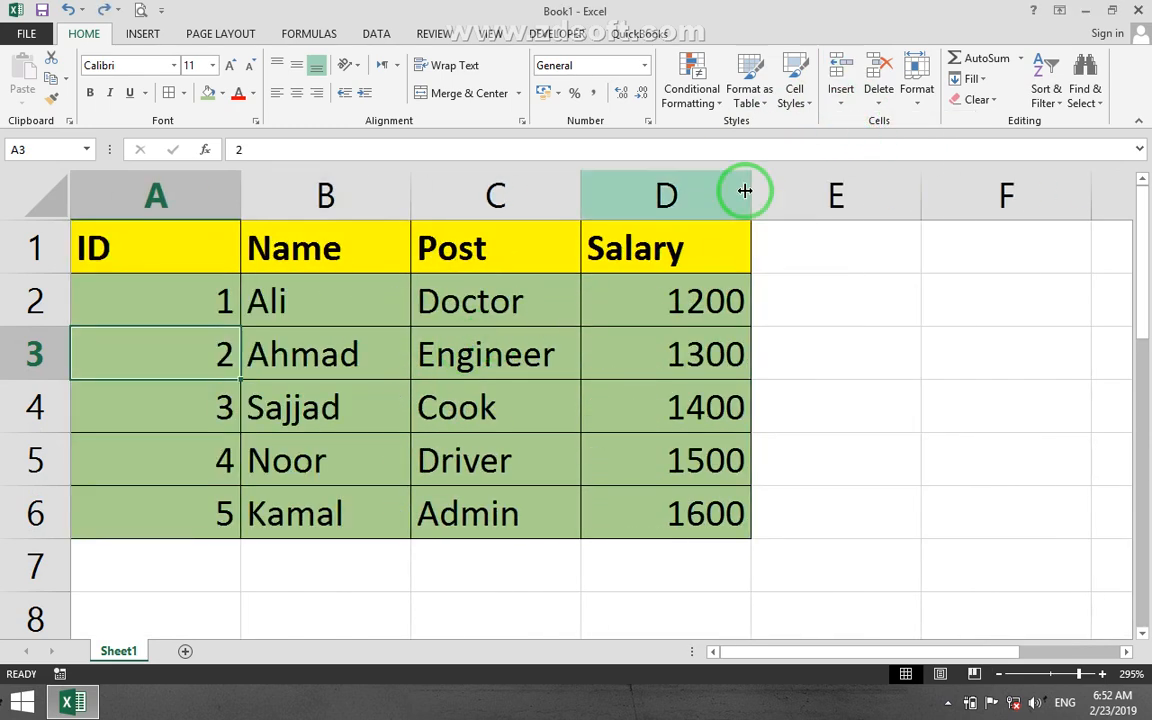
# Add two new blank worksheets to the workbook.
pyautogui.click(840, 104)
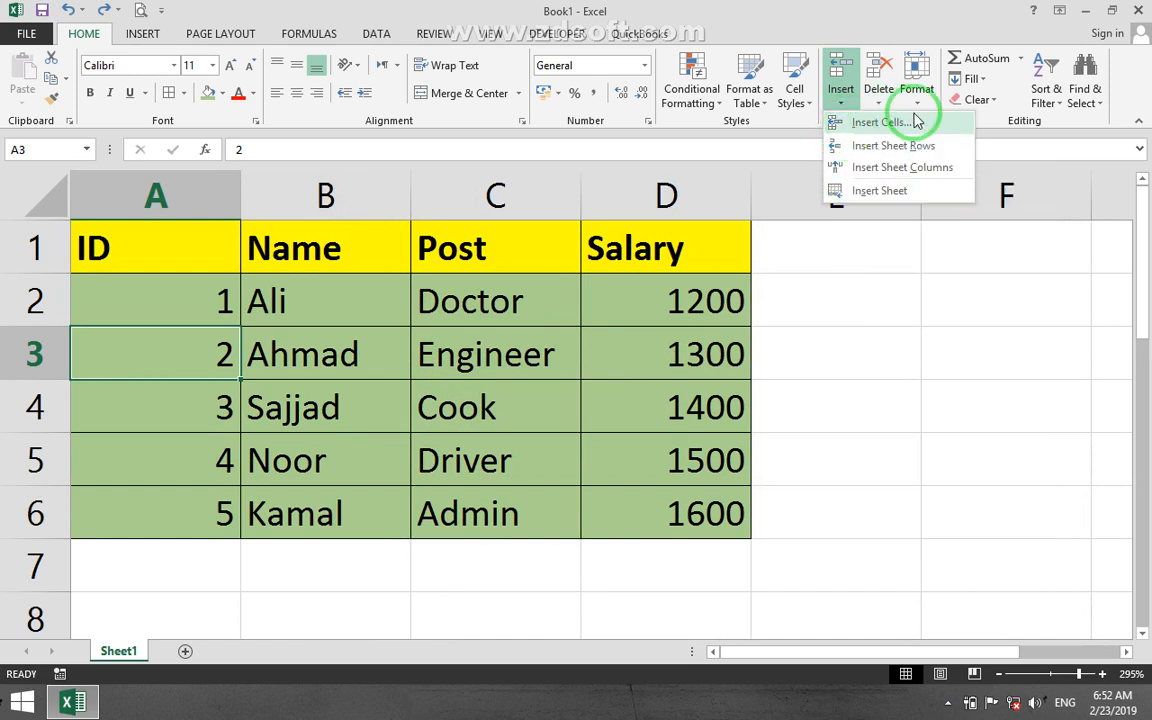
pyautogui.click(129, 605)
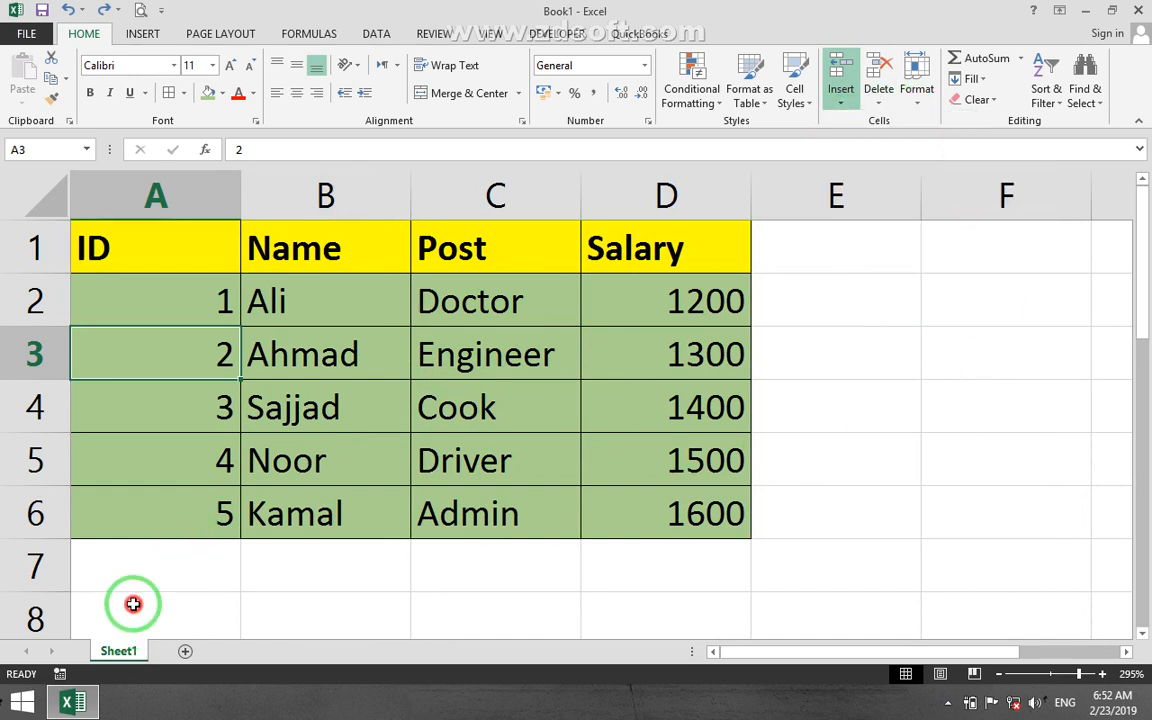
pyautogui.click(185, 651)
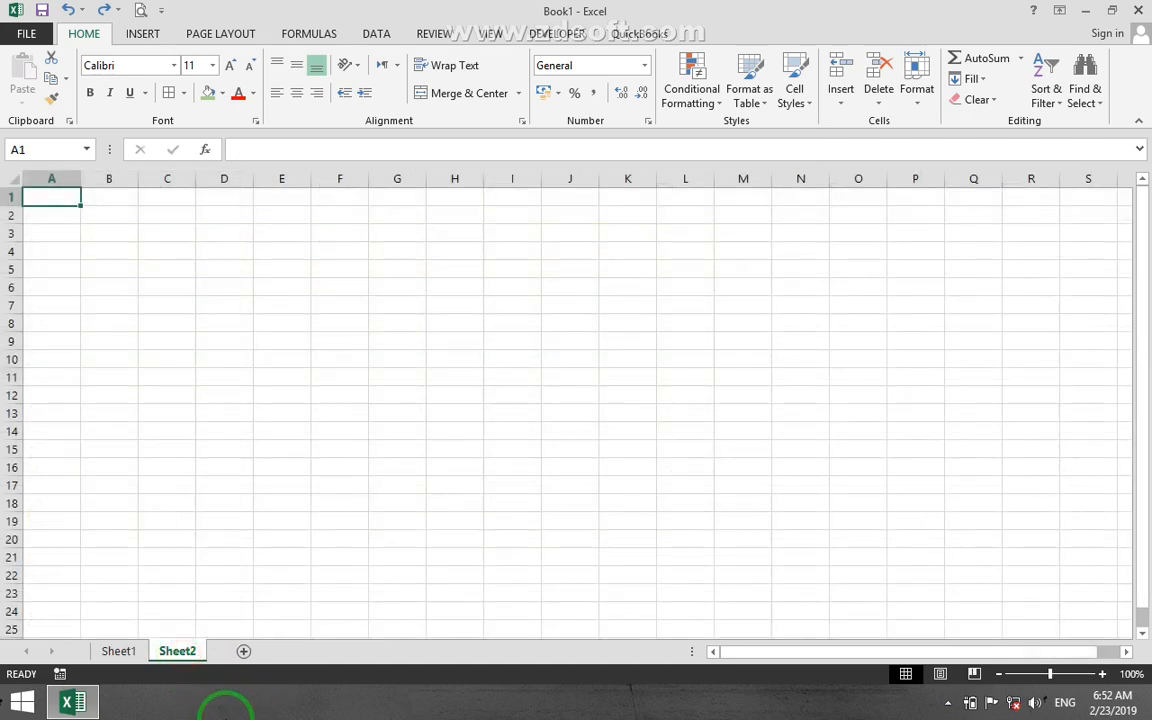
pyautogui.click(841, 85)
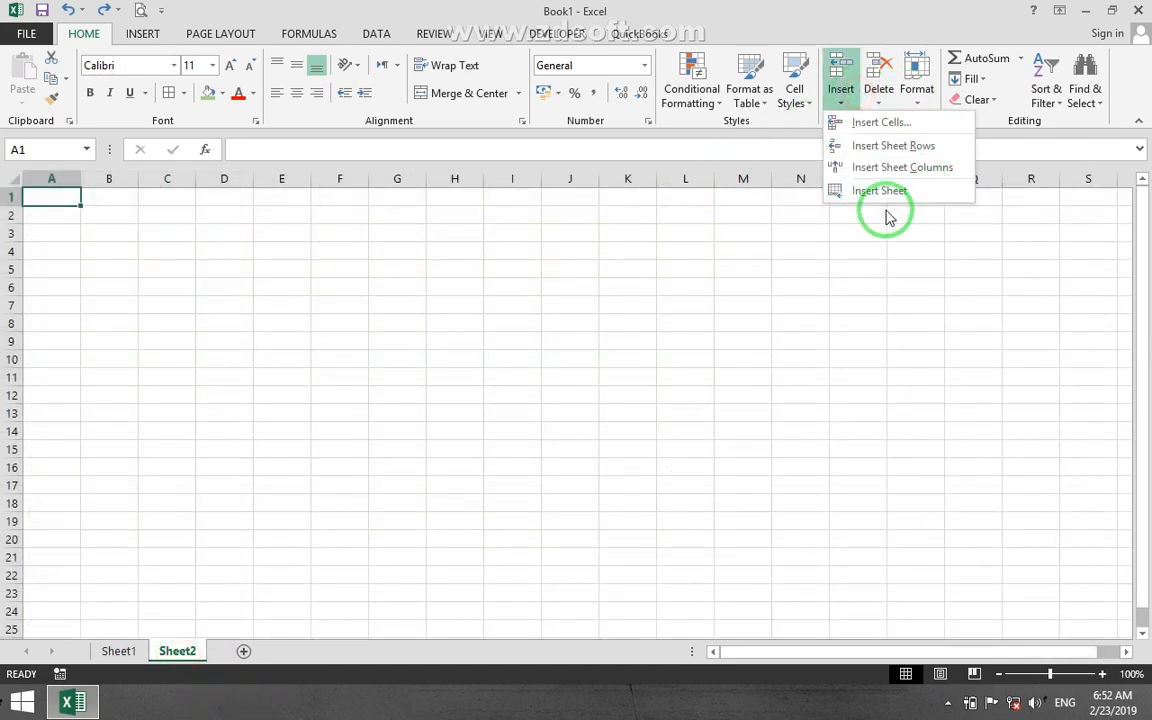
pyautogui.click(853, 195)
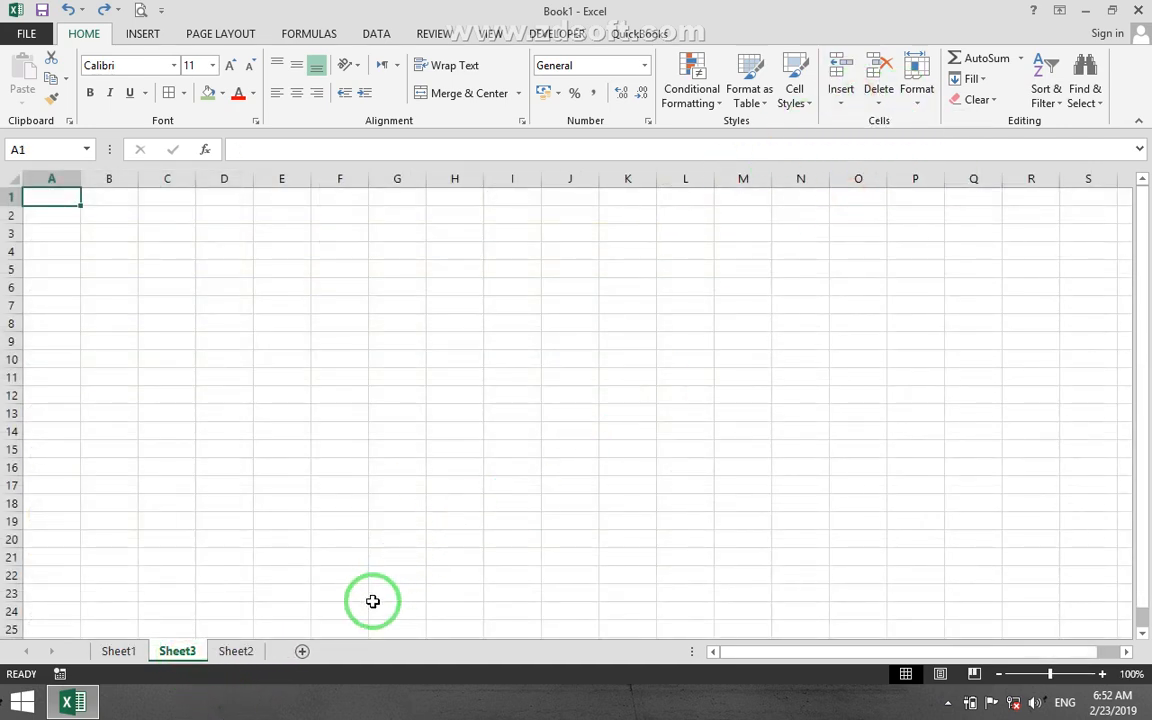
# Delete the blank worksheets Sheet2 and Sheet3 from the workbook.
pyautogui.rightClick(238, 651)
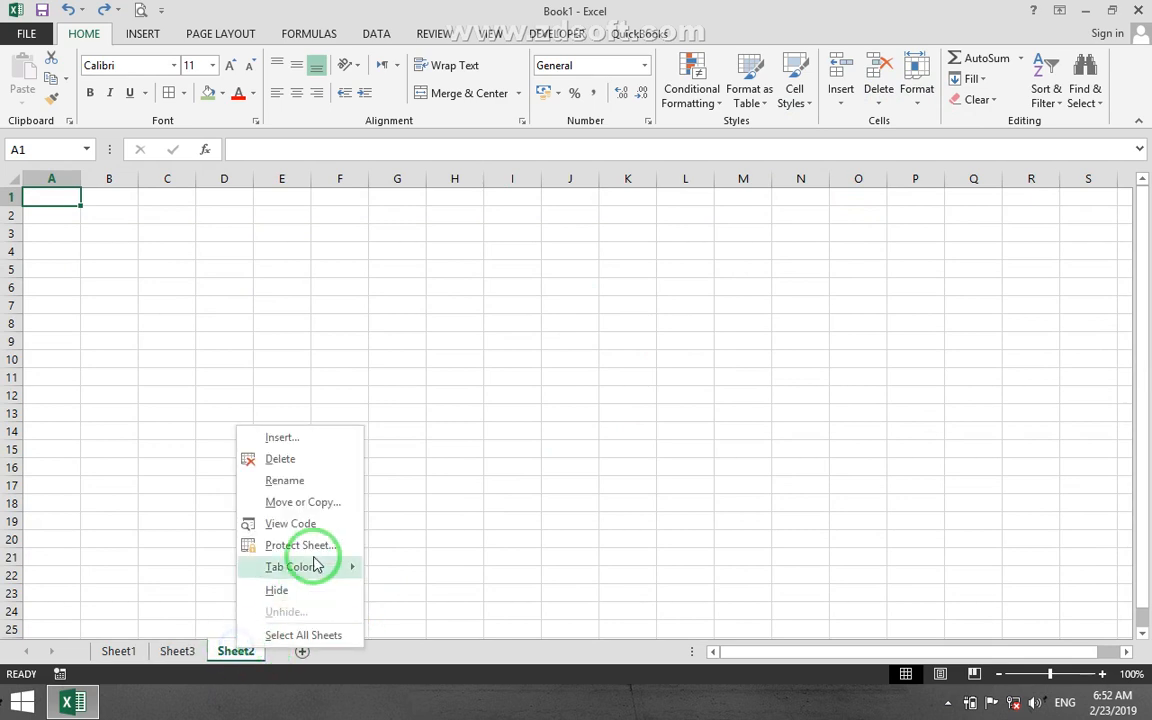
pyautogui.click(302, 460)
pyautogui.rightClick(190, 650)
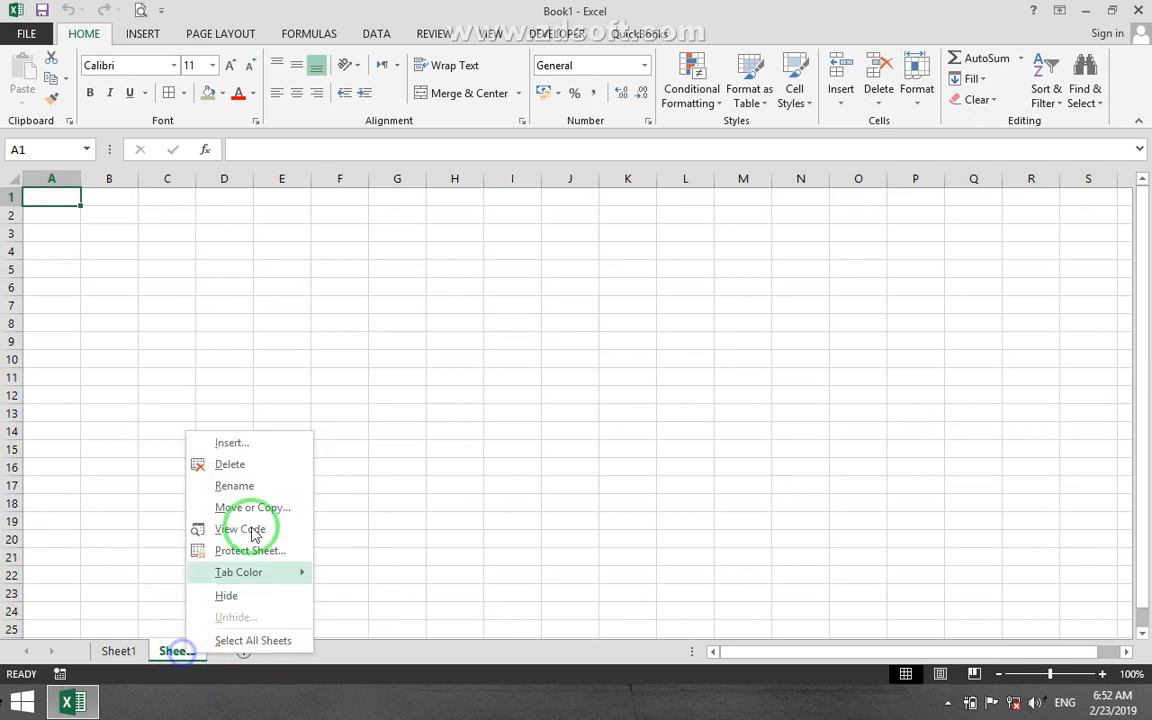
pyautogui.click(257, 463)
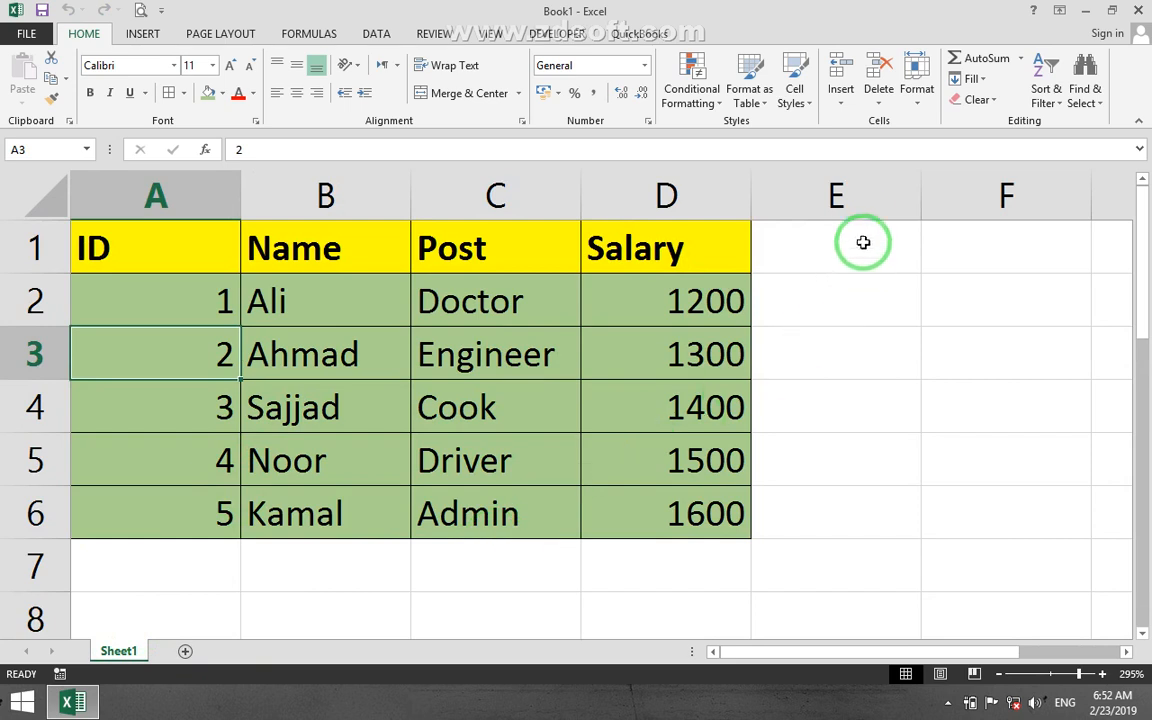
# Delete the sheet row of the record with ID 2, using cell A3 as the reference, and undo the deletion.
pyautogui.click(879, 100)
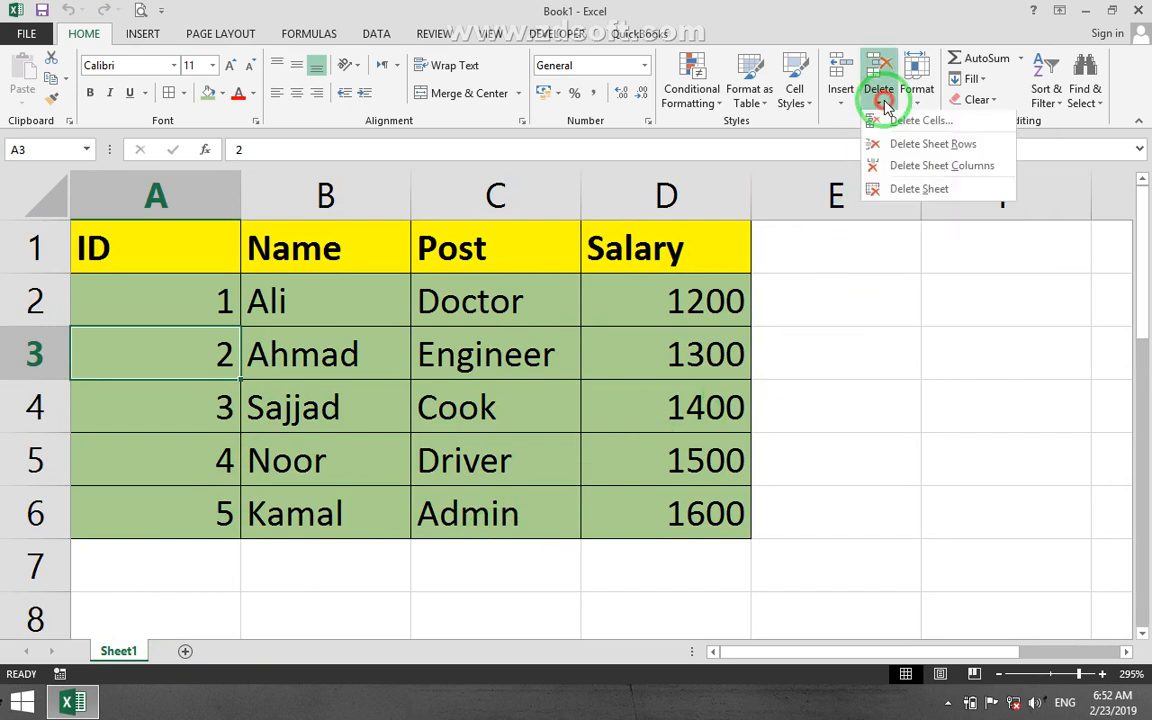
pyautogui.click(203, 351)
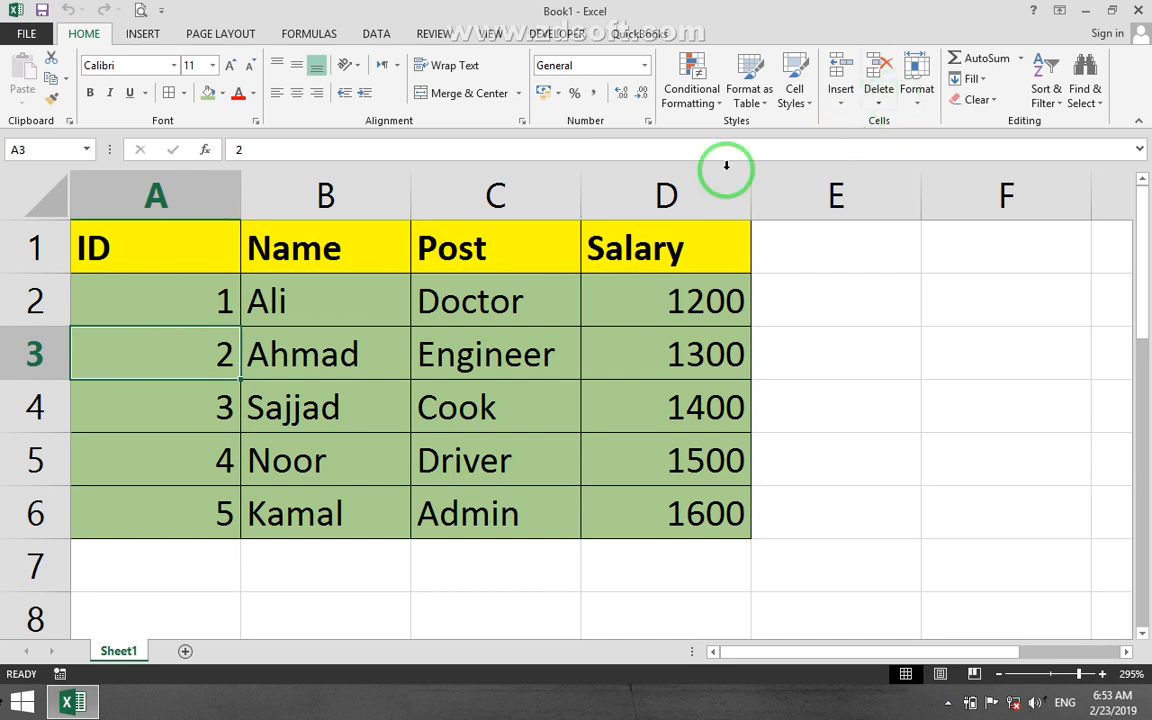
pyautogui.moveTo(50, 360); pyautogui.dragTo(640, 338)
pyautogui.click(194, 353)
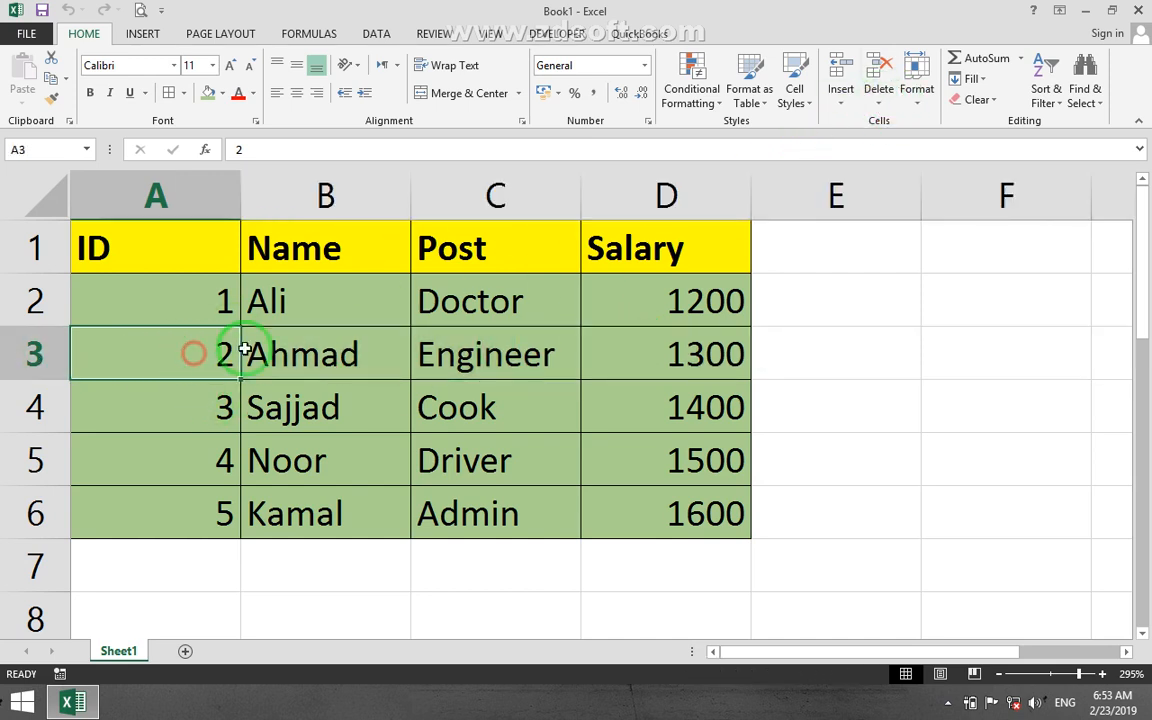
pyautogui.click(878, 95)
pyautogui.click(926, 147)
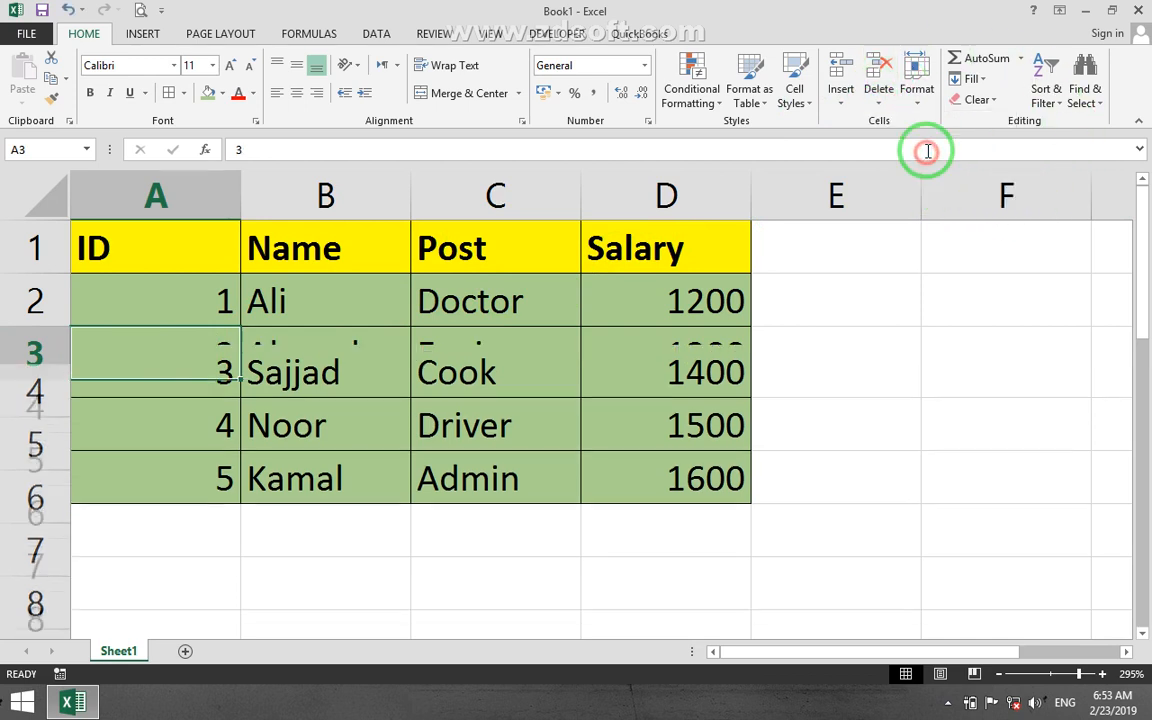
pyautogui.hotkey('ctrl', 'z')
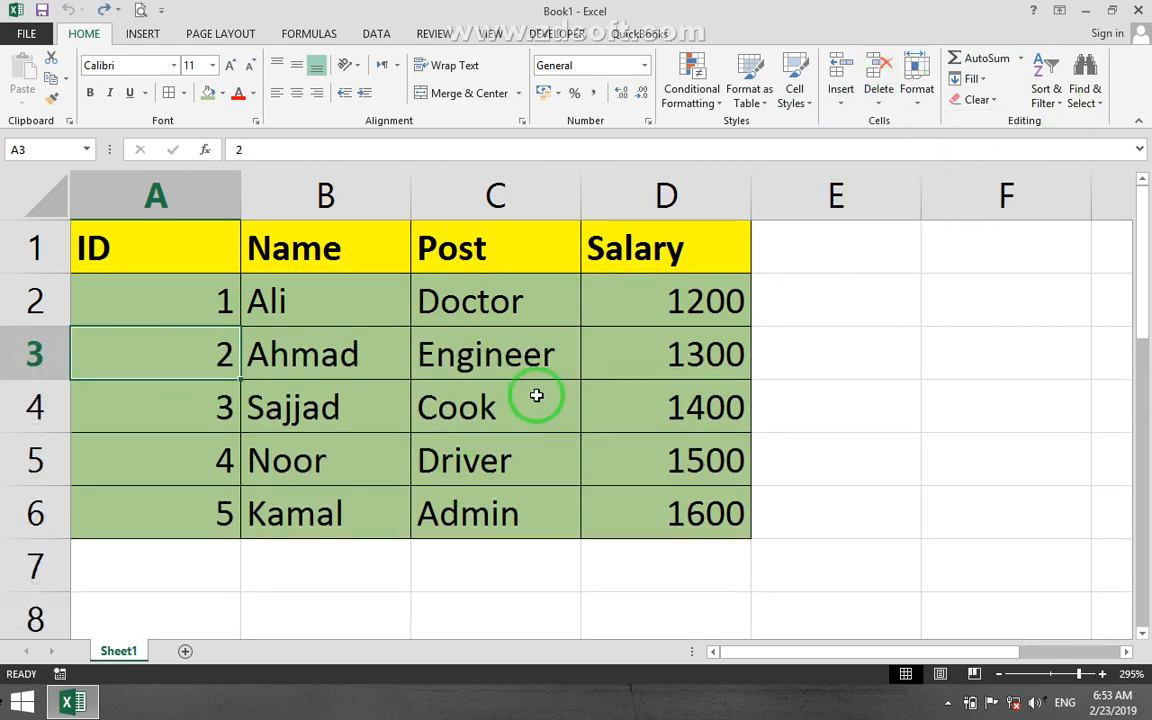
# Delete the ID sheet column, using cell A3 as the reference, and undo the deletion.
pyautogui.click(878, 93)
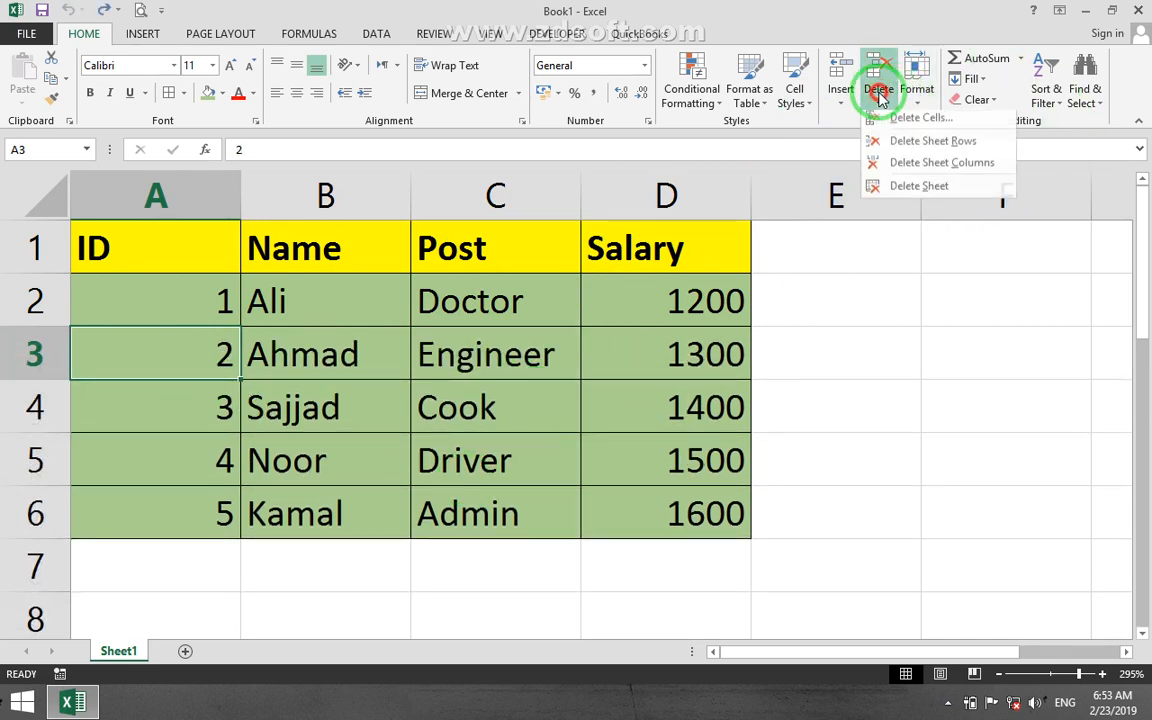
pyautogui.click(958, 176)
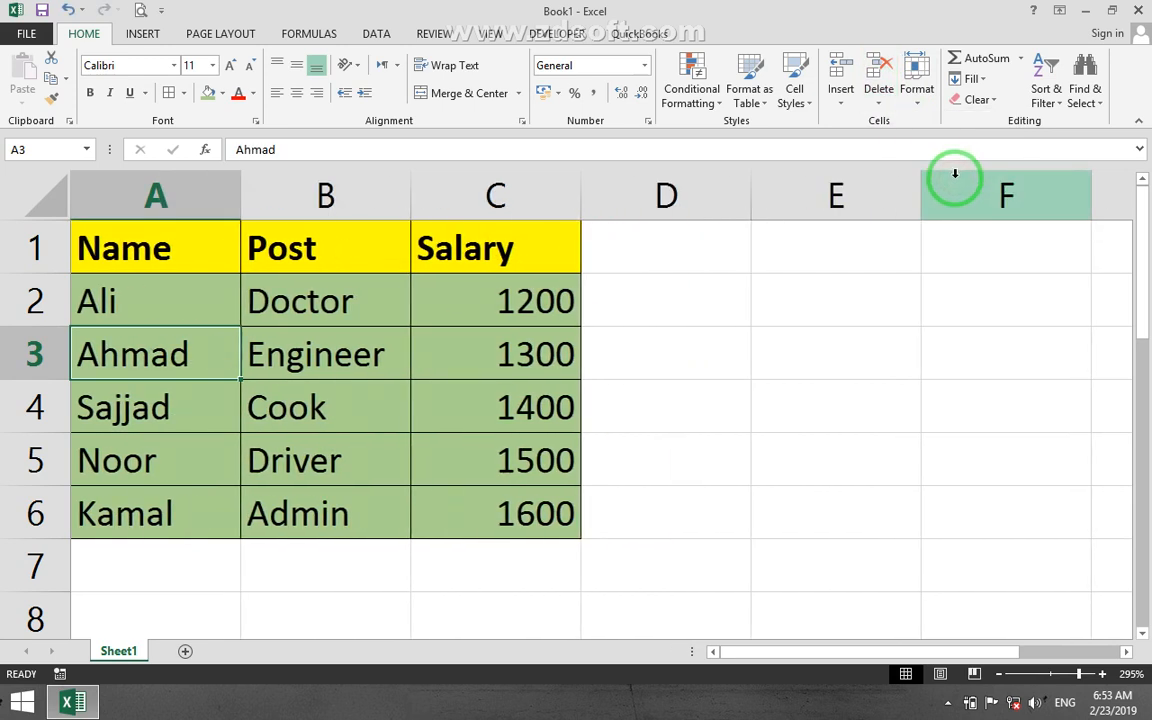
pyautogui.hotkey('ctrl', 'z')
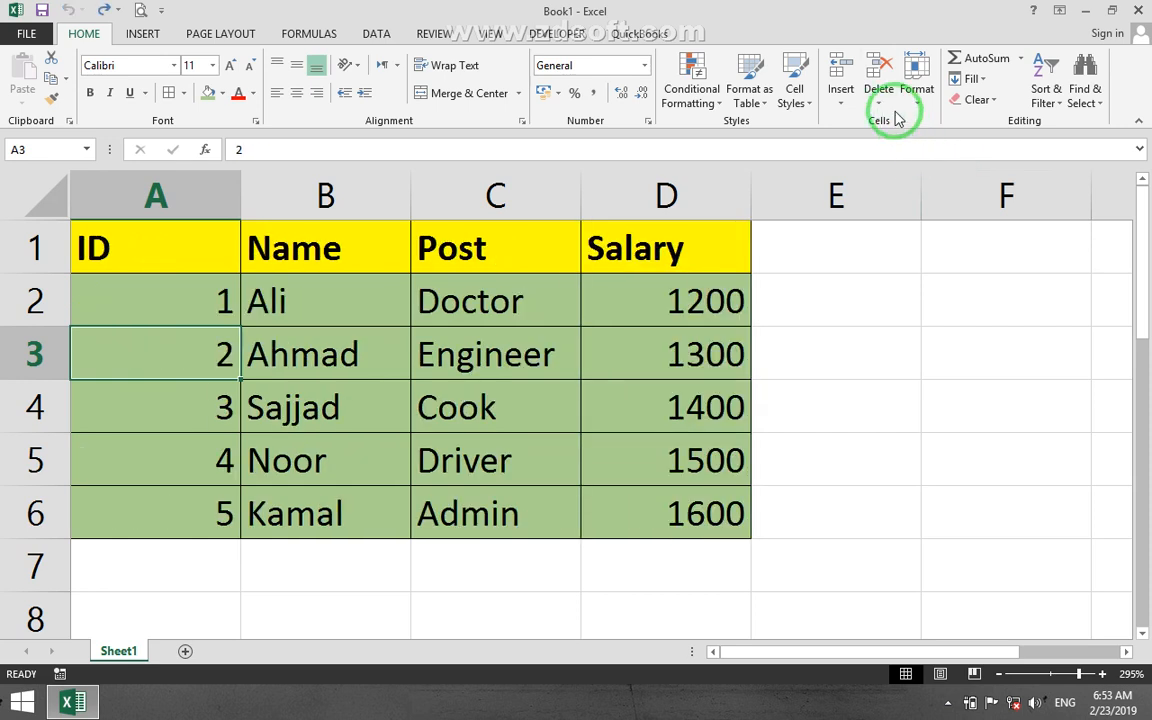
# Delete cell A3 with the remaining cells shifted left, and undo the deletion.
pyautogui.click(879, 80)
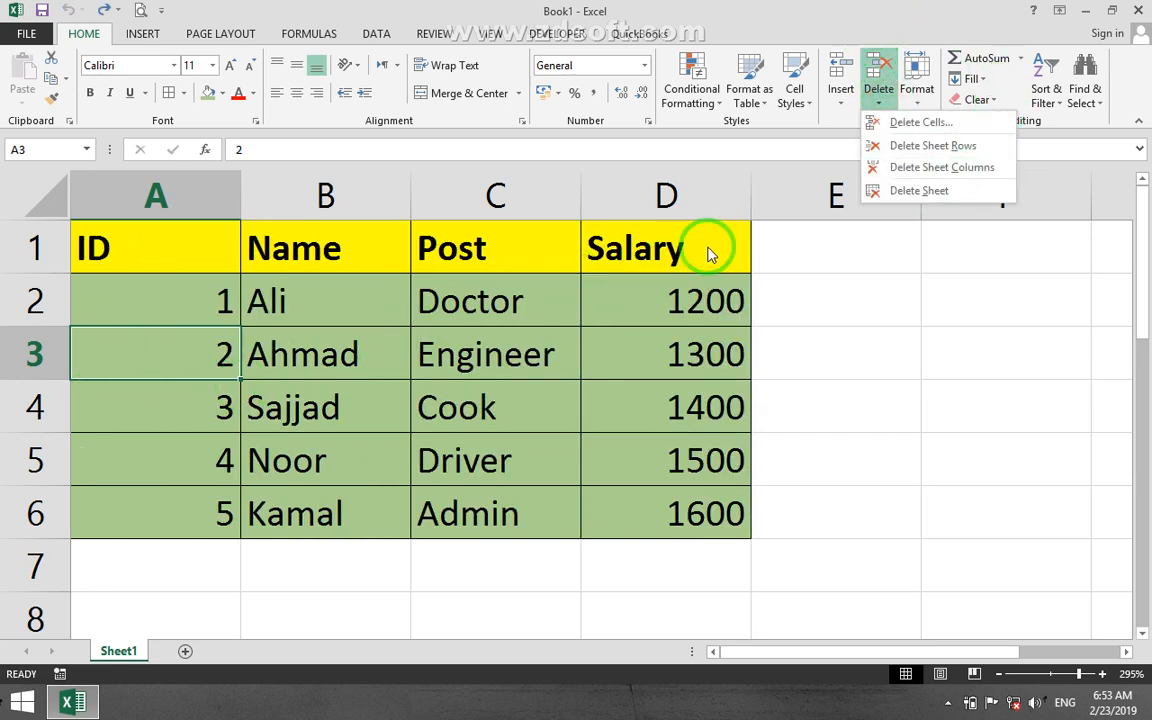
pyautogui.click(893, 122)
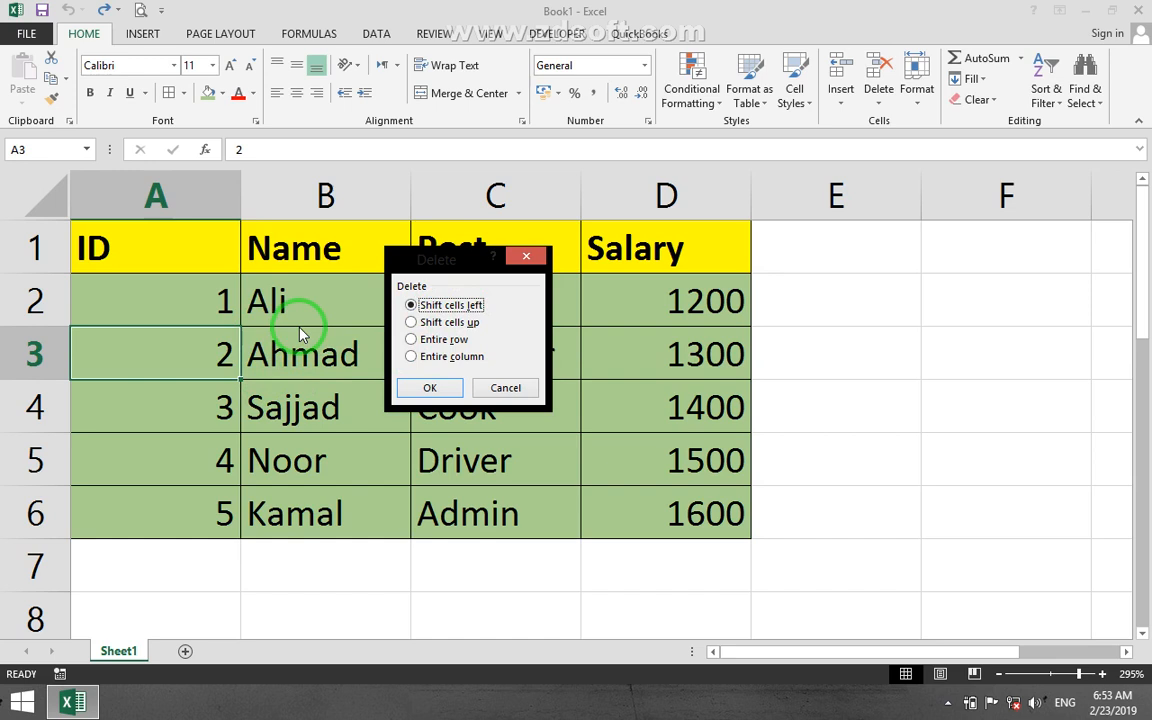
pyautogui.click(429, 386)
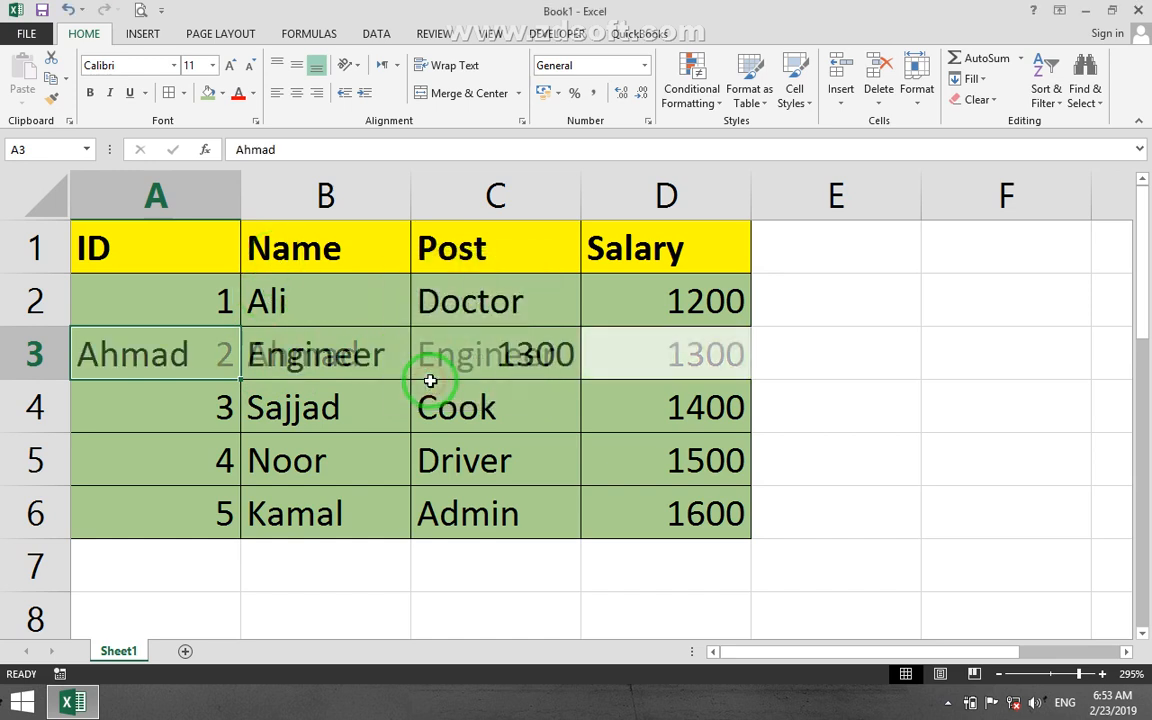
pyautogui.hotkey('ctrl', 'z')
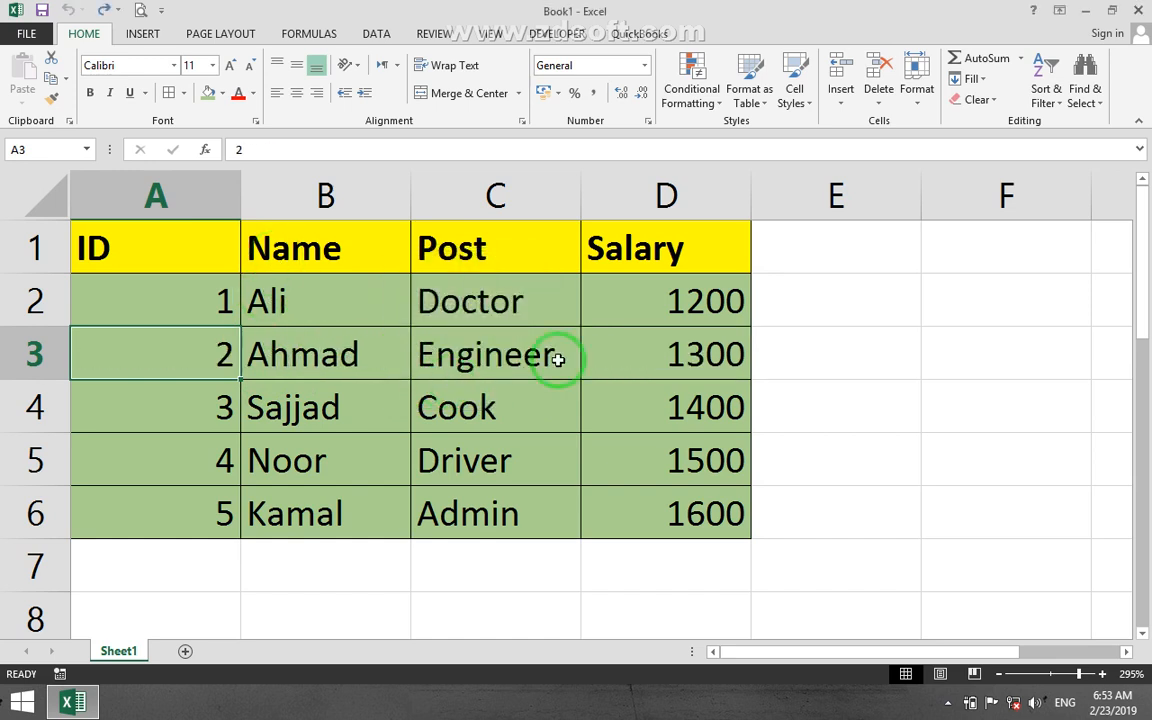
# Delete cell A3 with the cells below shifted up, and undo the deletion.
pyautogui.click(879, 95)
pyautogui.click(918, 122)
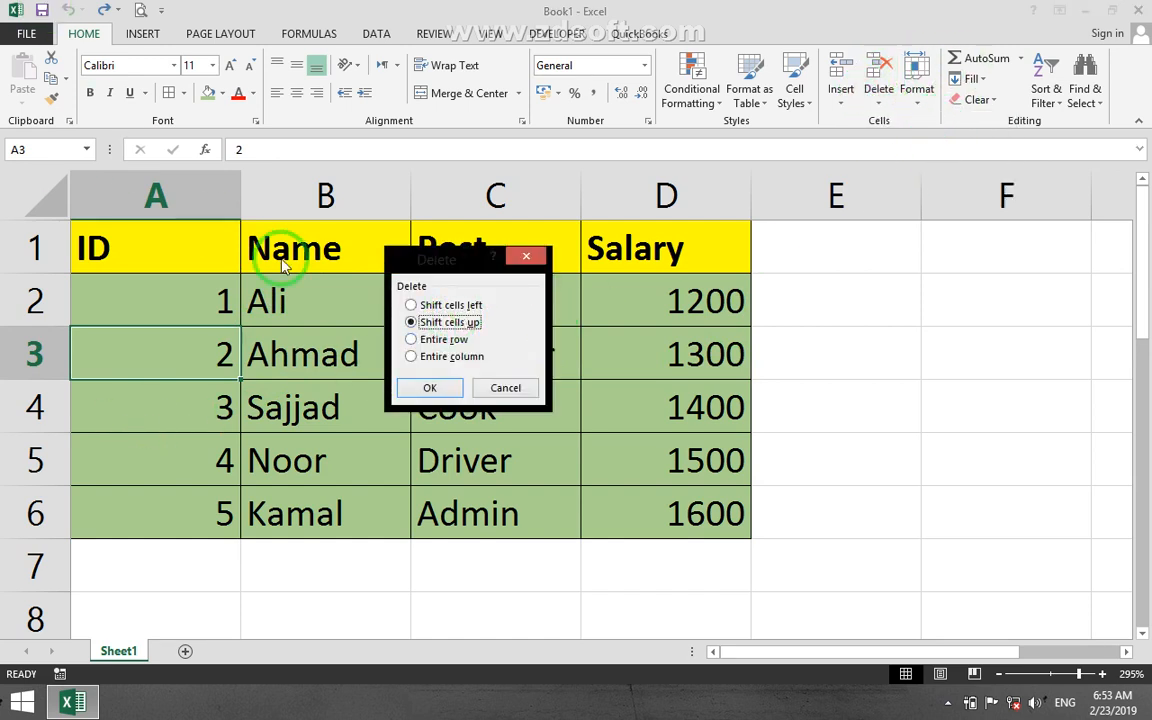
pyautogui.click(429, 387)
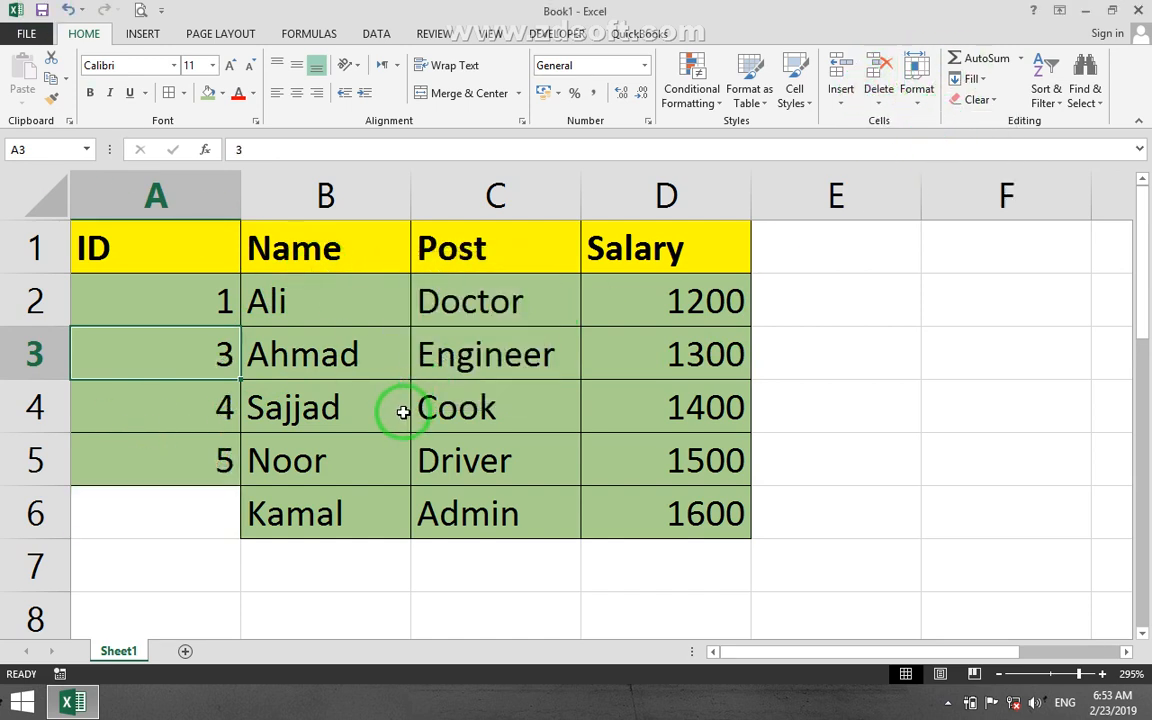
pyautogui.hotkey('ctrl', 'z')
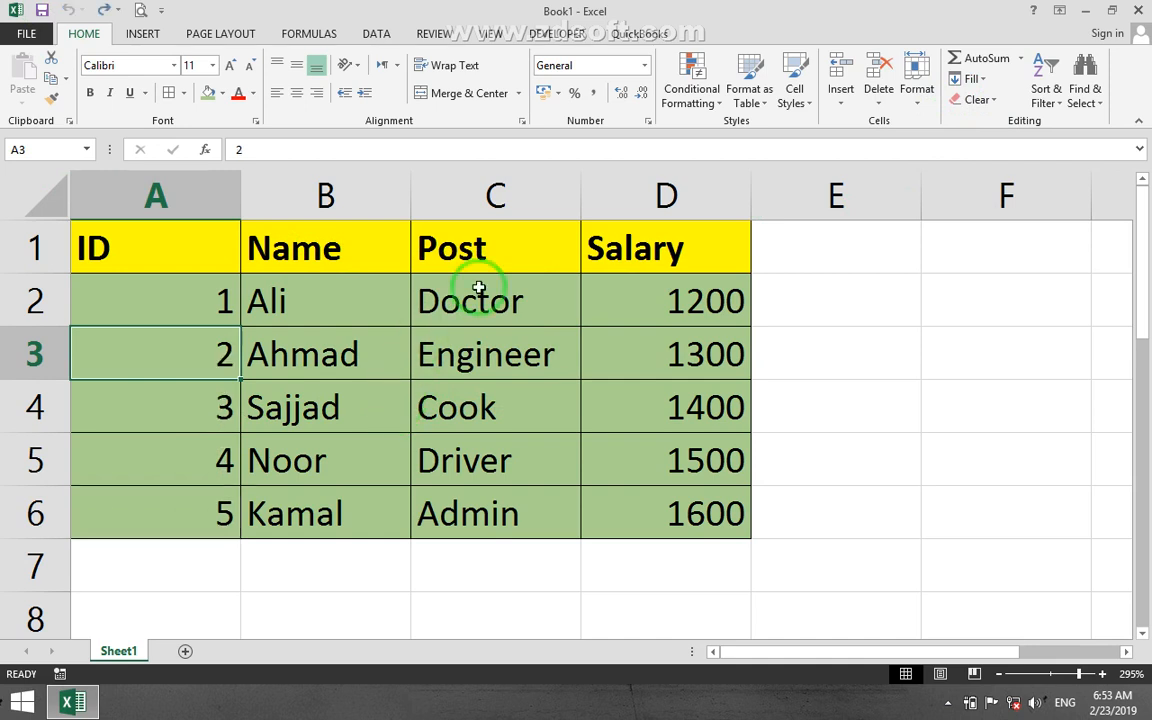
pyautogui.click(893, 97)
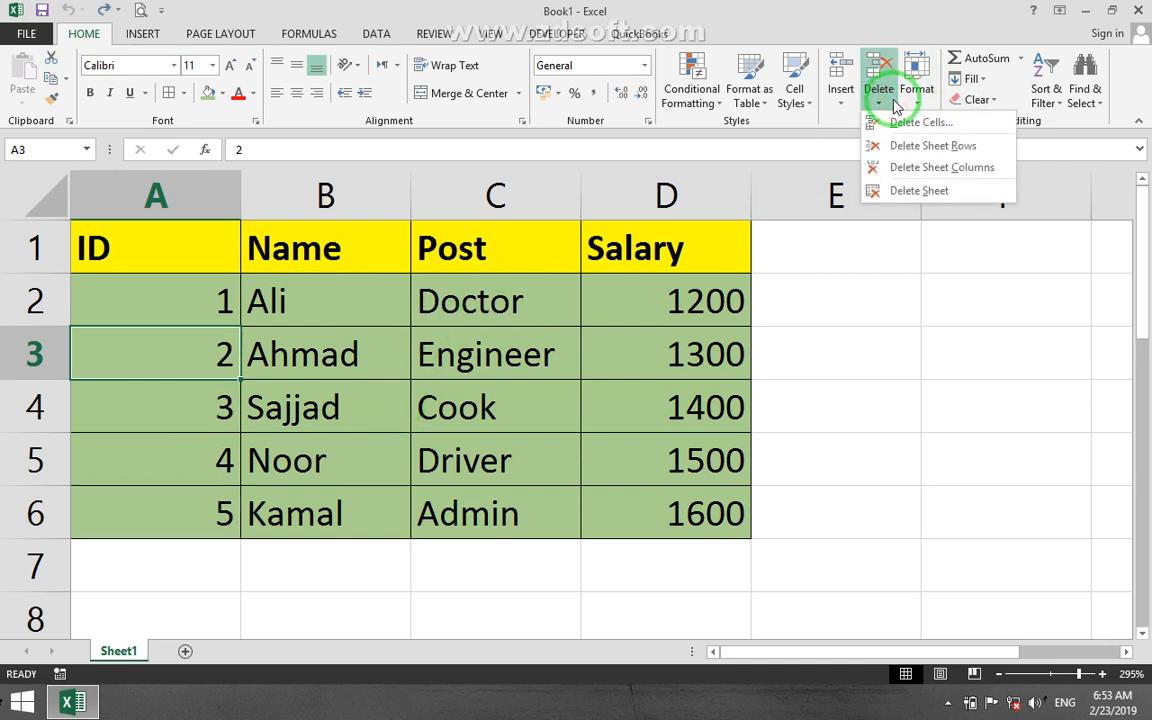
pyautogui.click(900, 121)
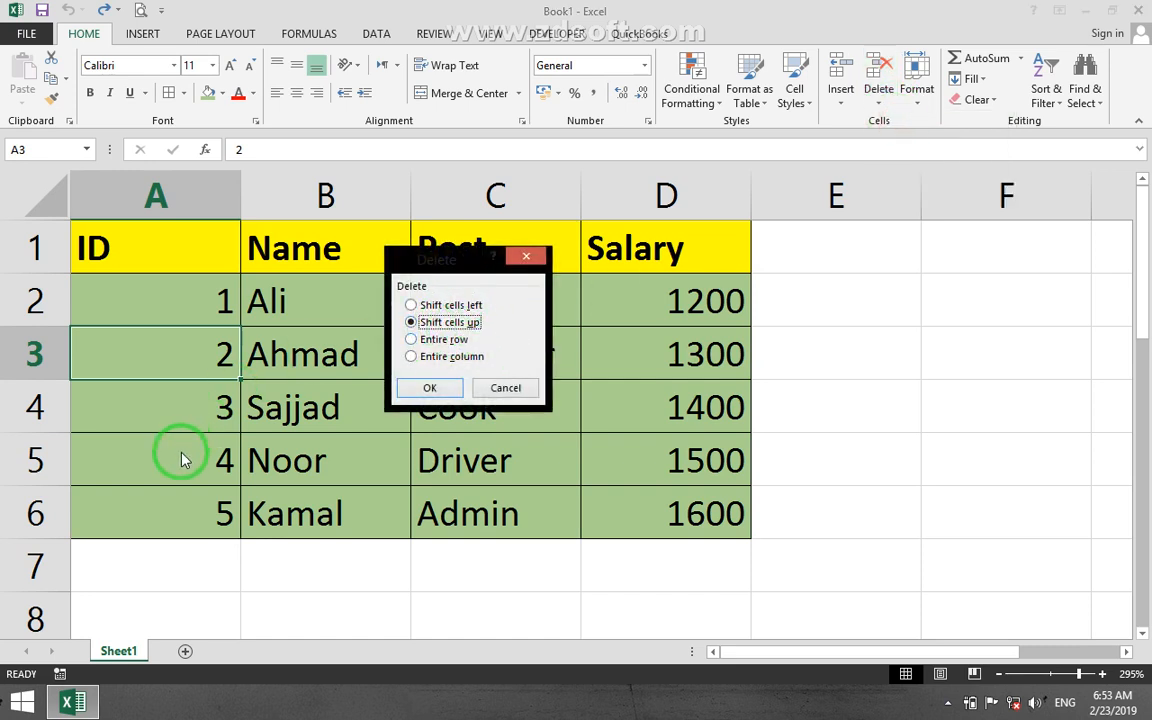
pyautogui.click(425, 341)
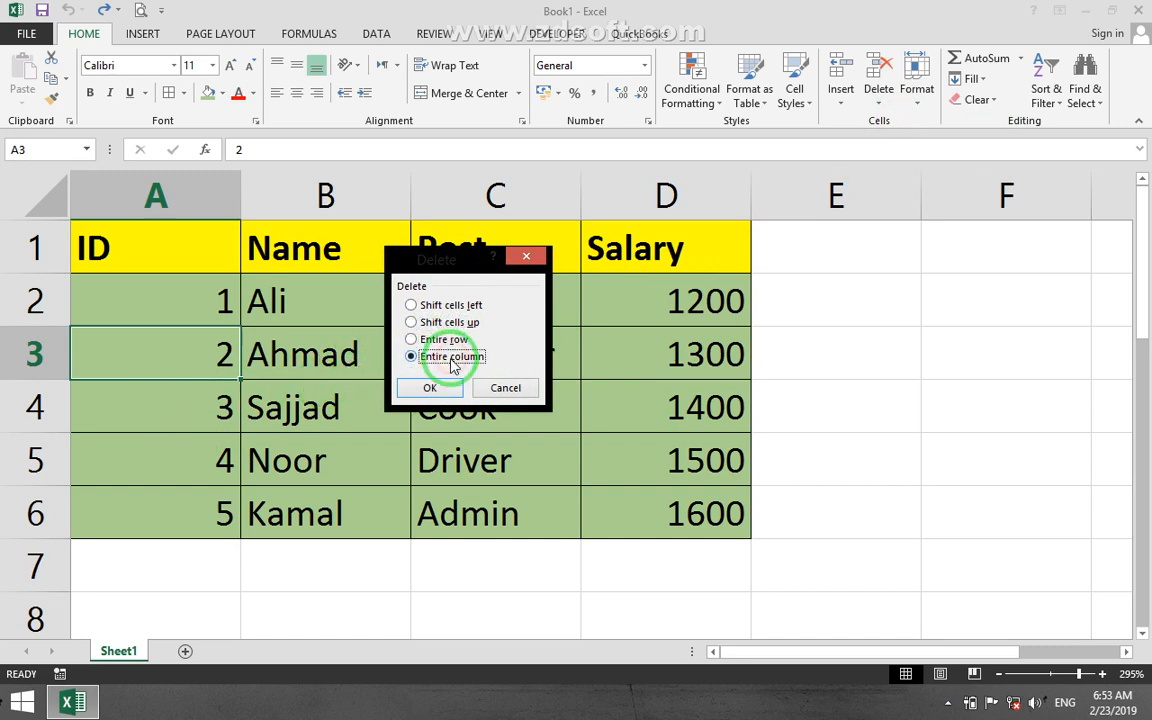
pyautogui.click(520, 389)
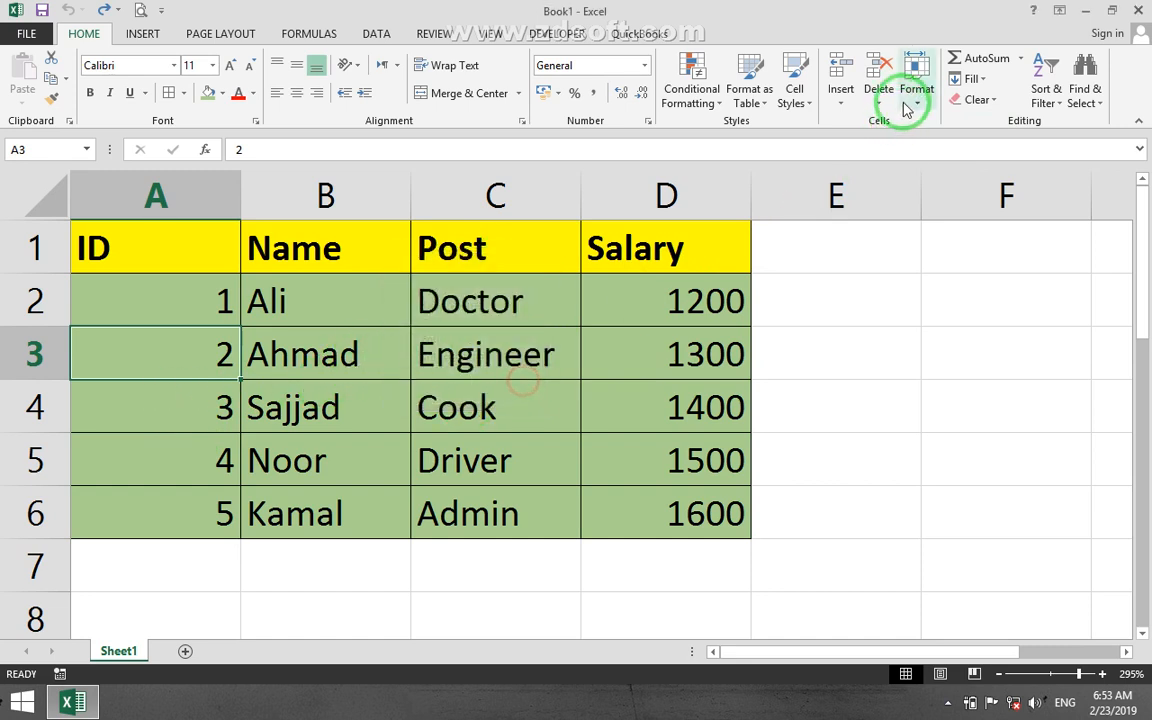
# Add a new blank worksheet after Sheet1 and delete it with the Delete Sheet command.
pyautogui.click(879, 97)
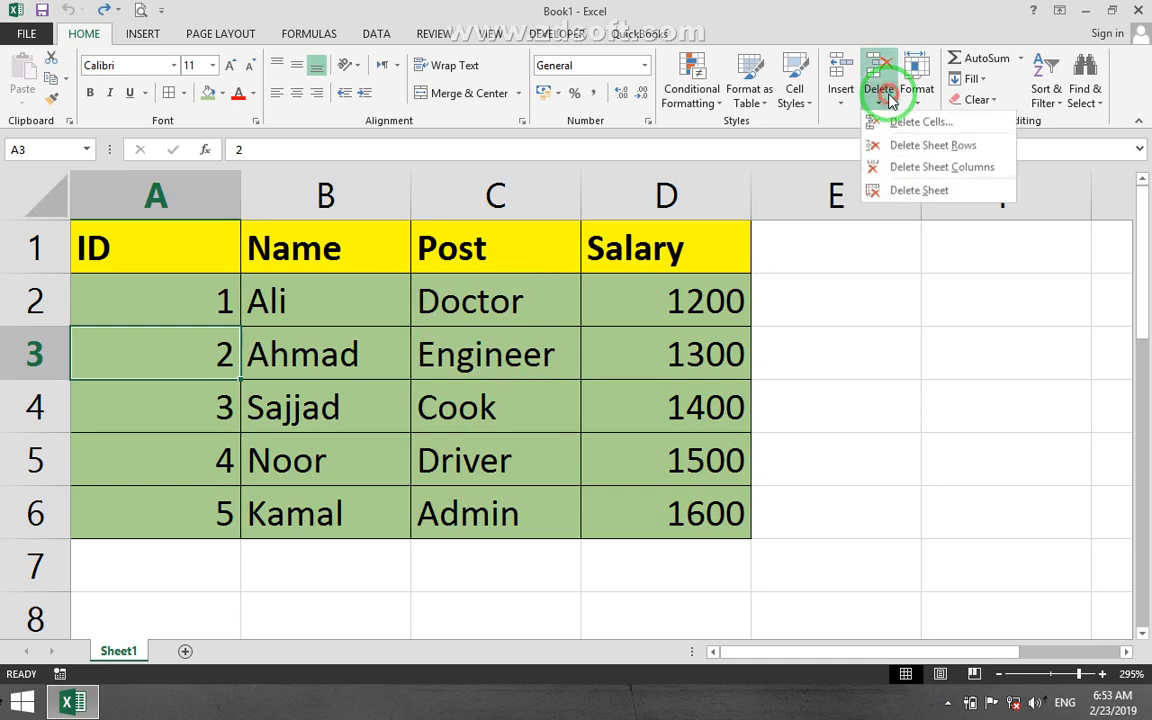
pyautogui.click(183, 651)
pyautogui.click(184, 651)
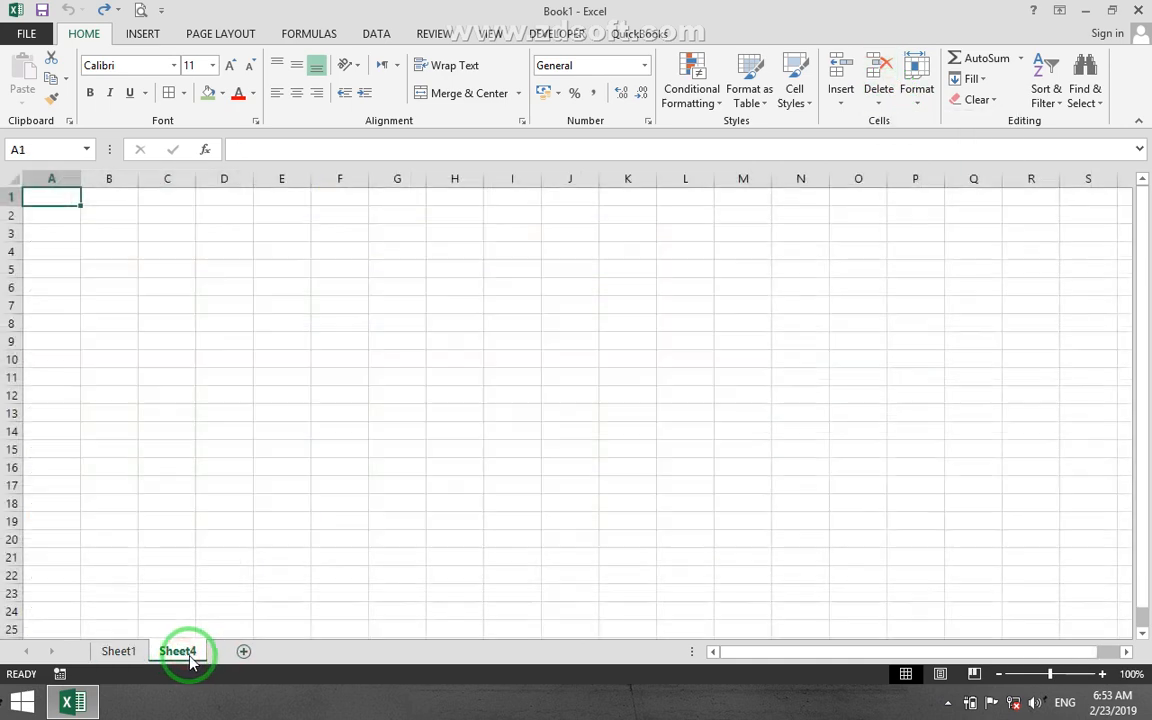
pyautogui.click(879, 97)
pyautogui.click(904, 191)
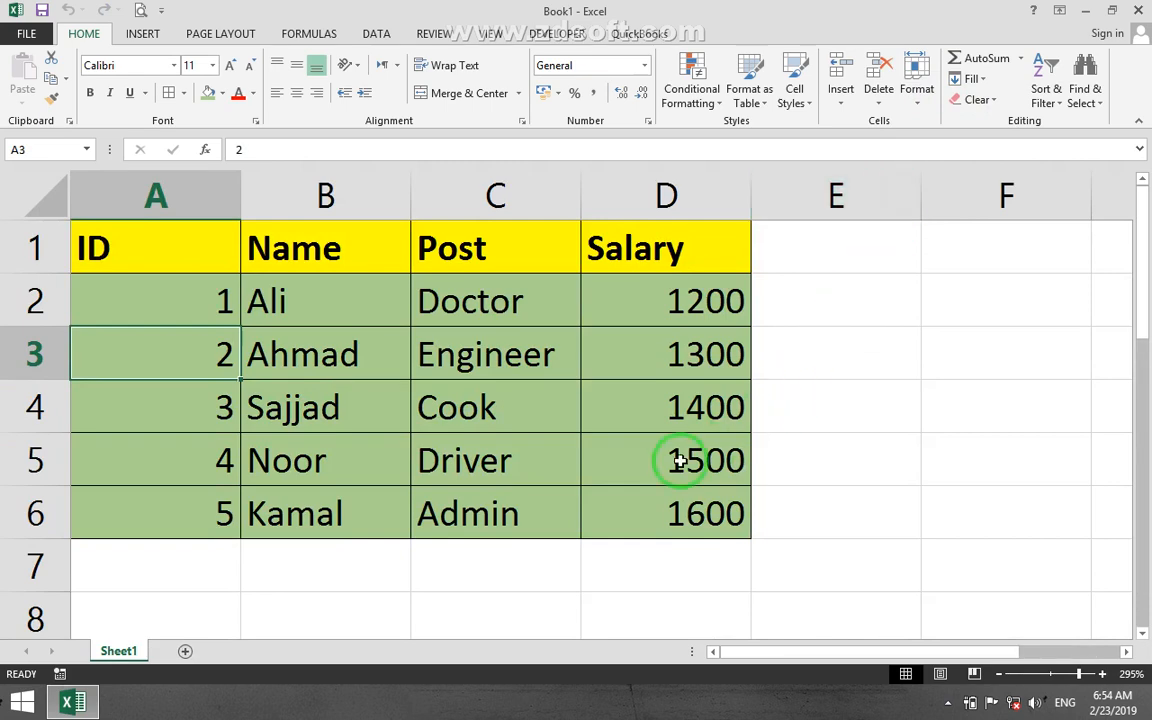
# Add another blank worksheet and delete it using the options of its own sheet tab.
pyautogui.click(187, 652)
pyautogui.rightClick(180, 647)
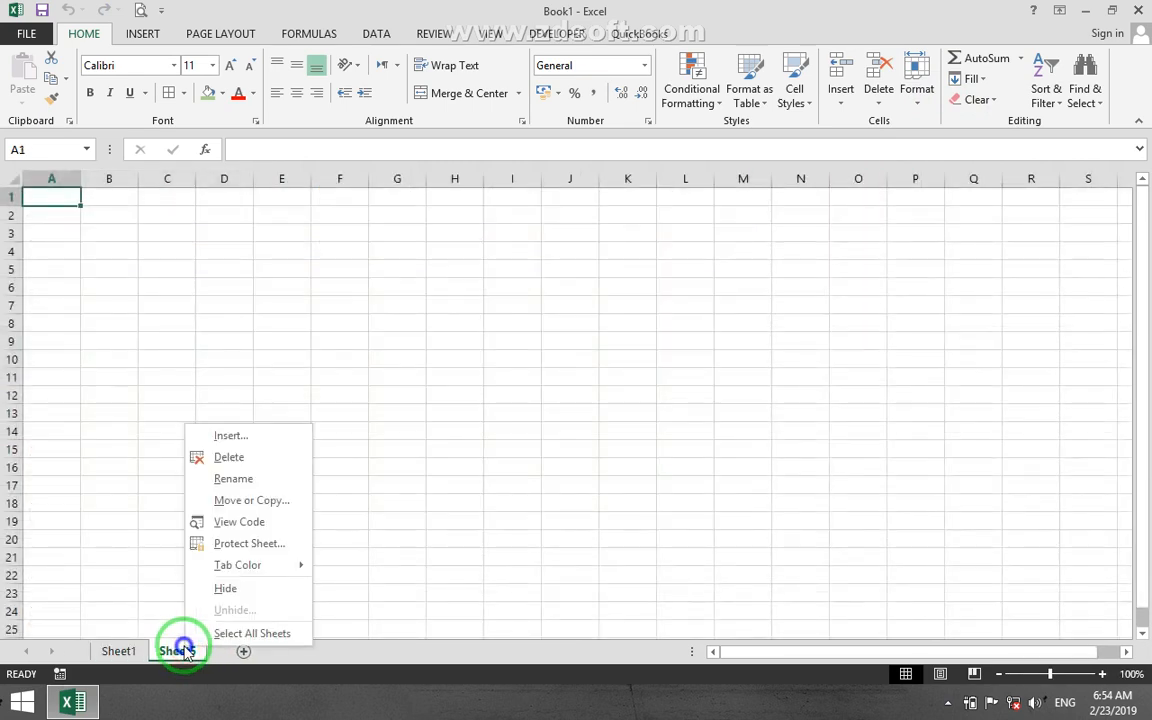
pyautogui.click(240, 460)
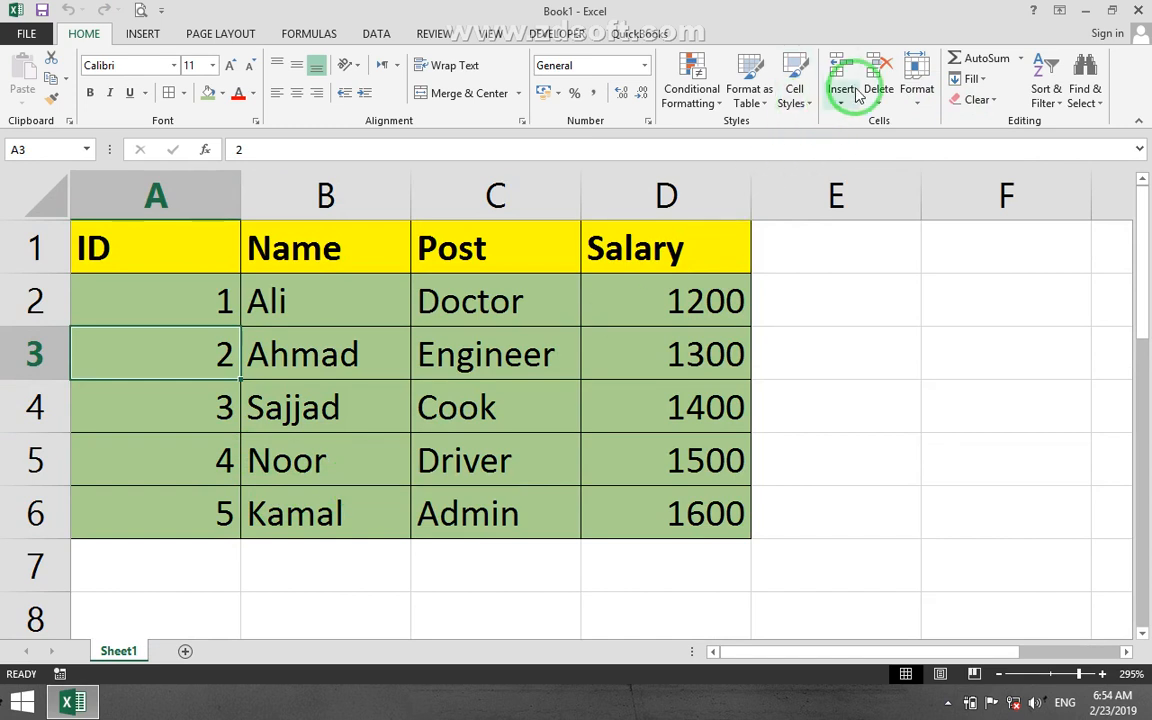
pyautogui.click(928, 104)
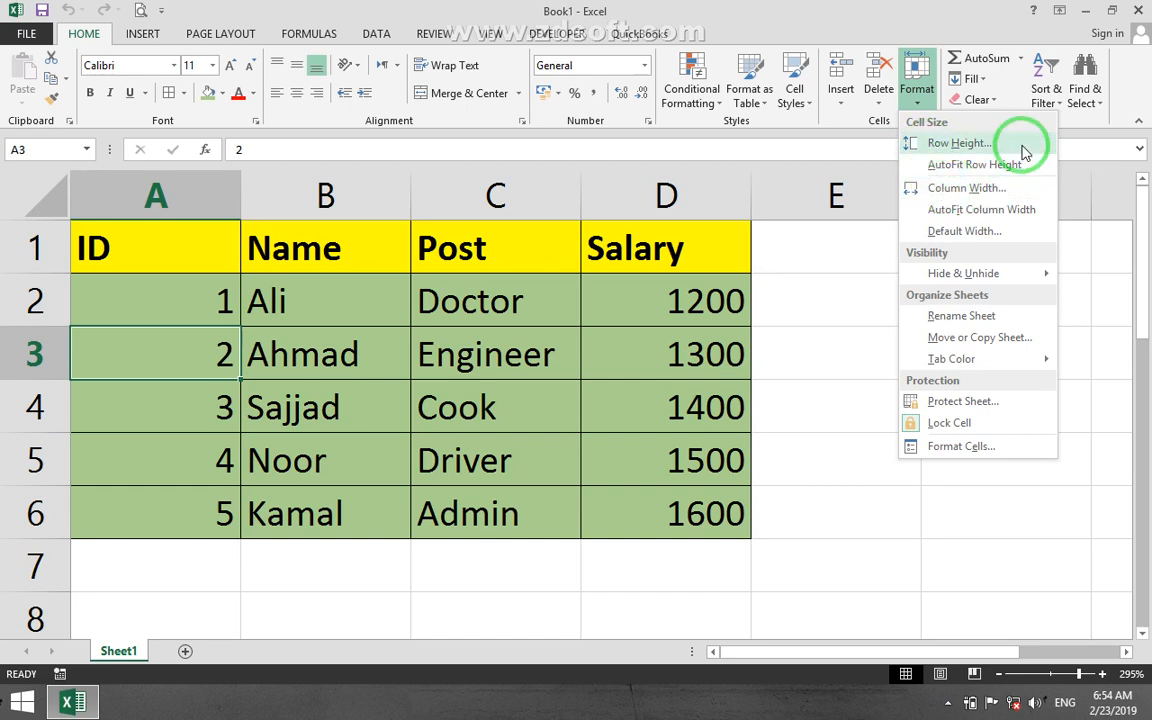
pyautogui.click(960, 145)
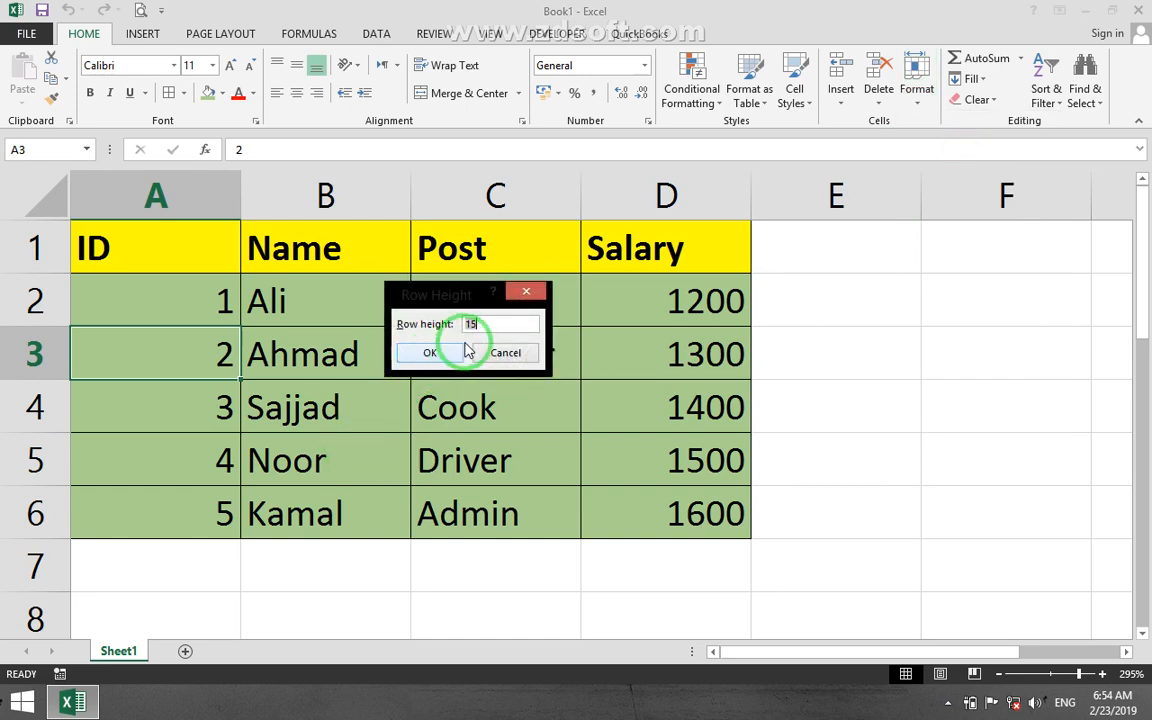
pyautogui.click(503, 351)
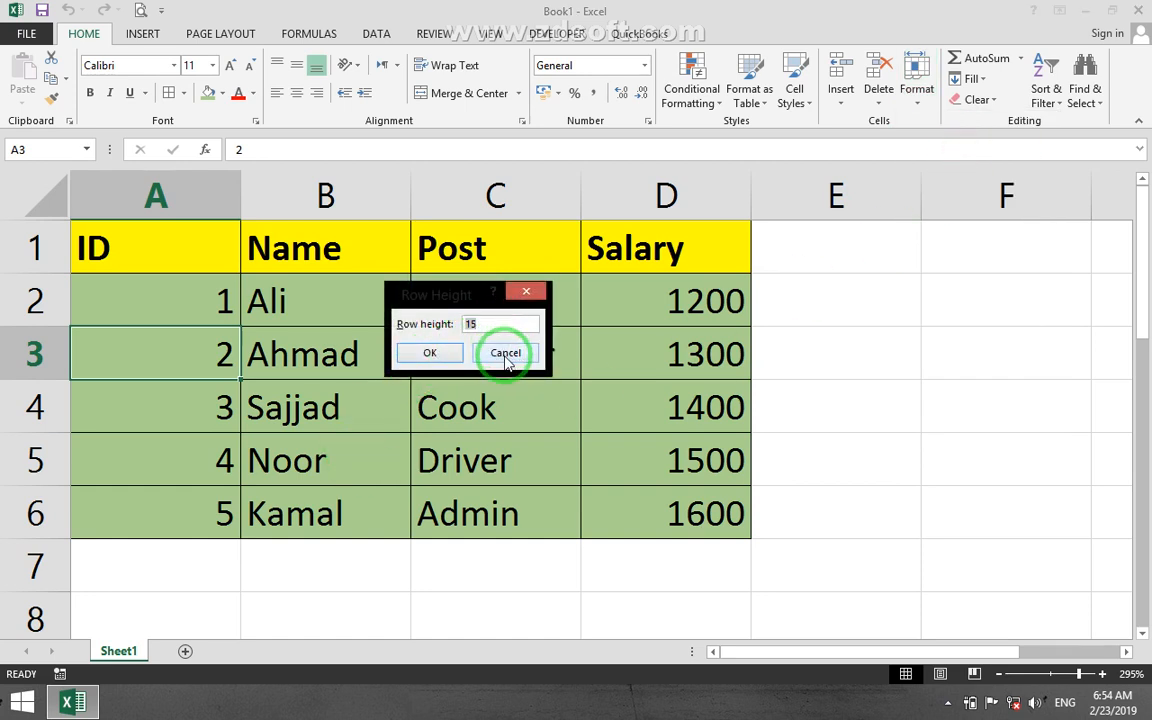
pyautogui.moveTo(495, 323); pyautogui.dragTo(400, 320)
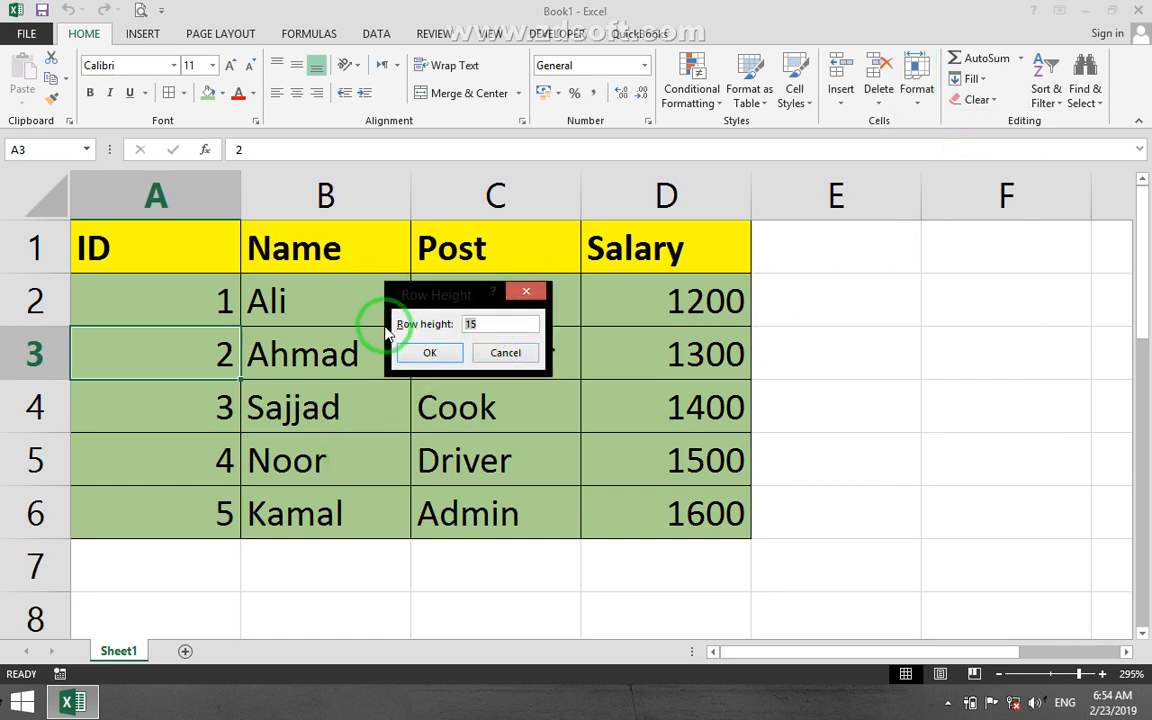
pyautogui.click(526, 291)
# Set the height of row 2 to 30 and undo it, and also enlarge the row freehand and undo that.
pyautogui.click(828, 289)
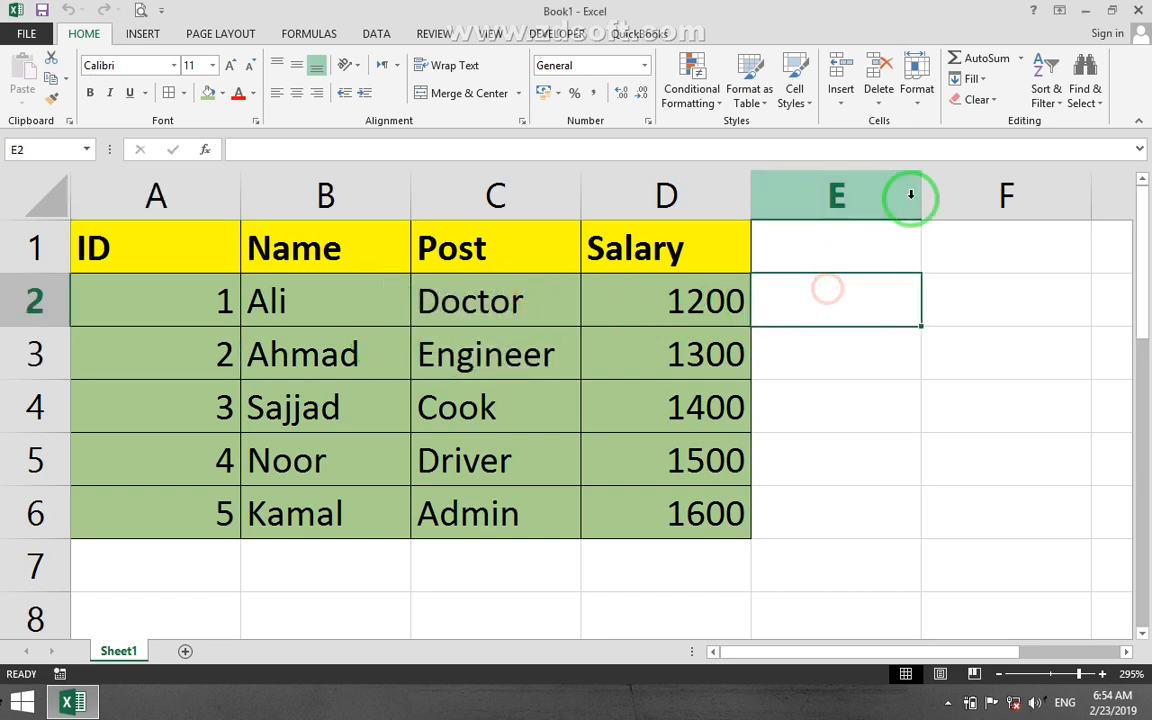
pyautogui.click(916, 85)
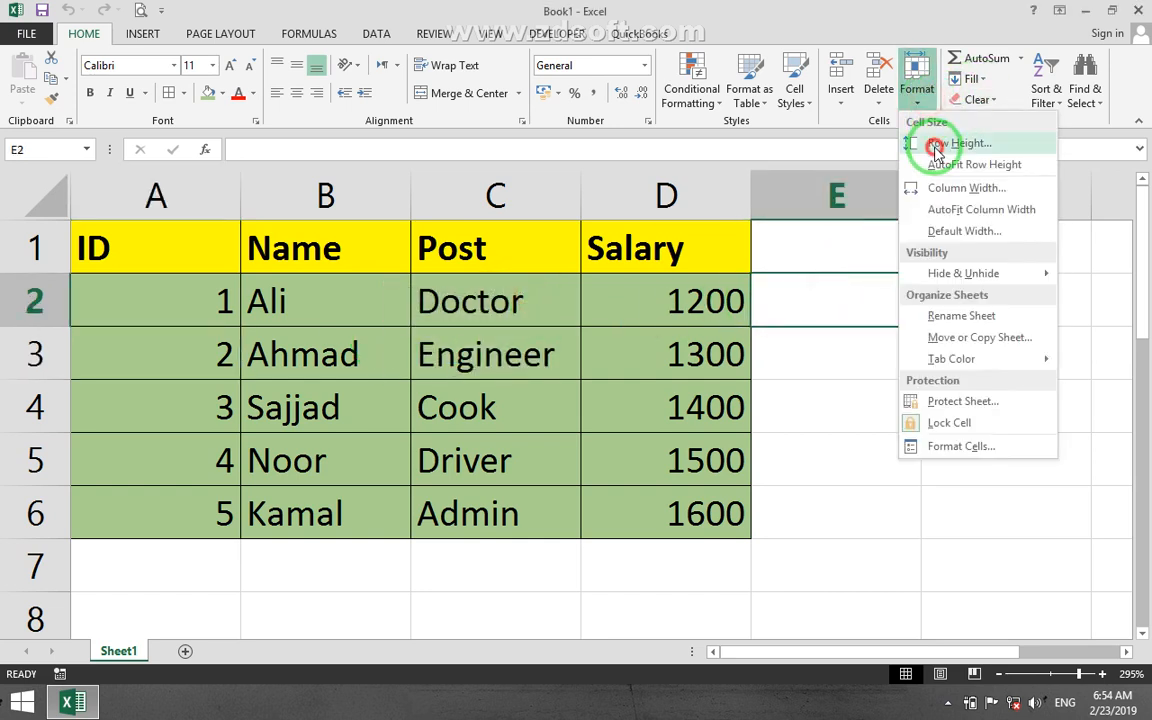
pyautogui.click(937, 145)
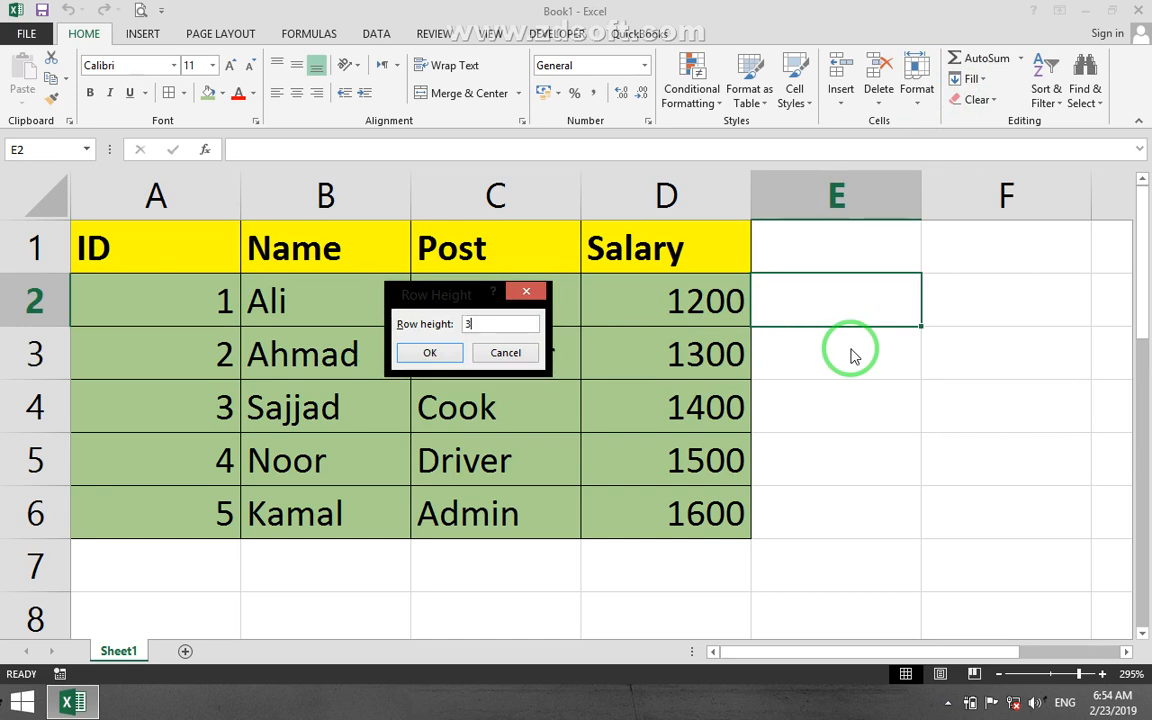
pyautogui.click(421, 355)
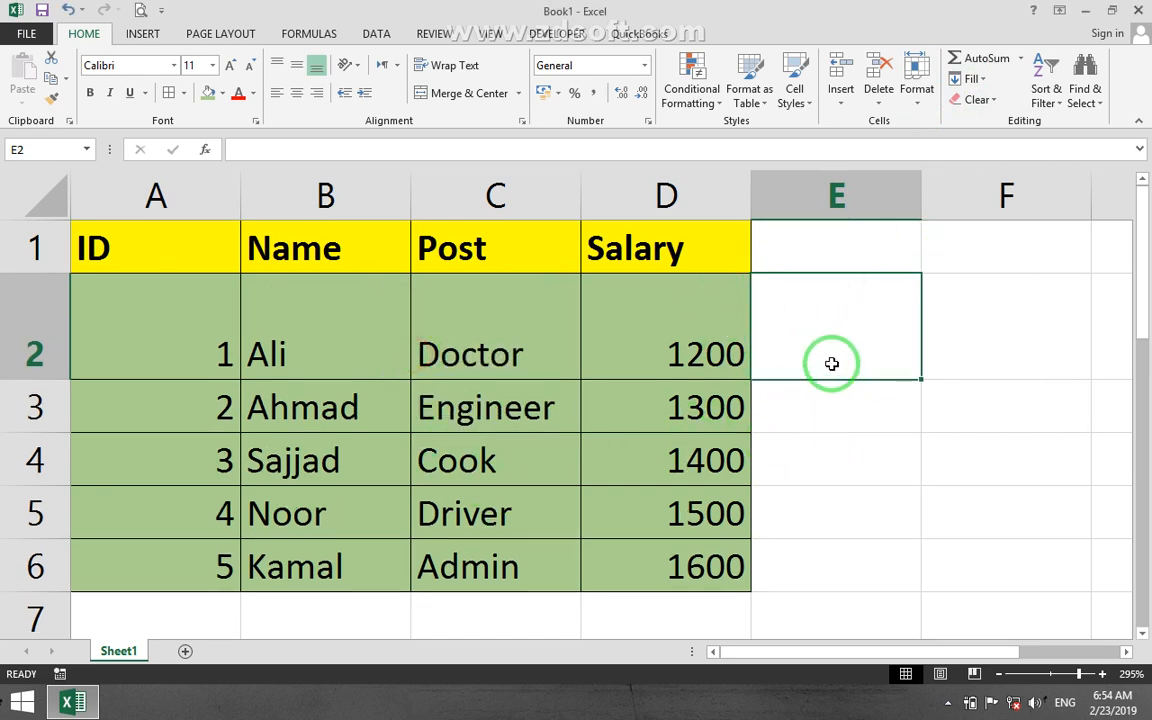
pyautogui.hotkey('ctrl', 'z')
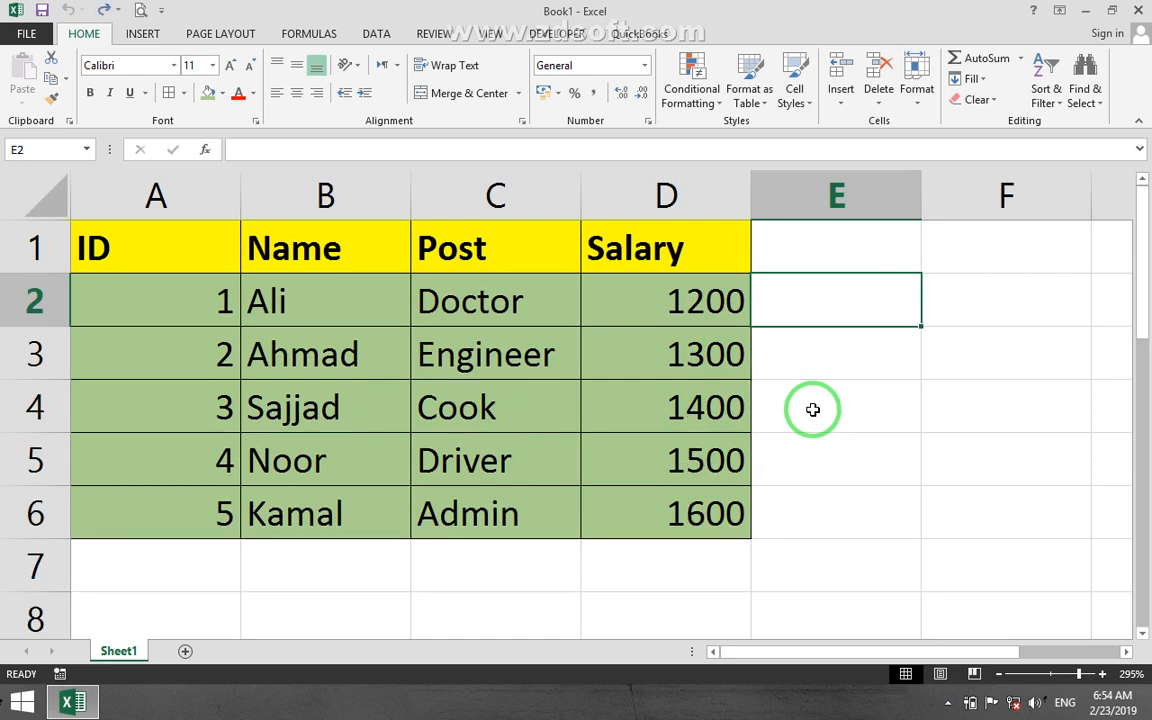
pyautogui.moveTo(55, 327); pyautogui.dragTo(52, 424)
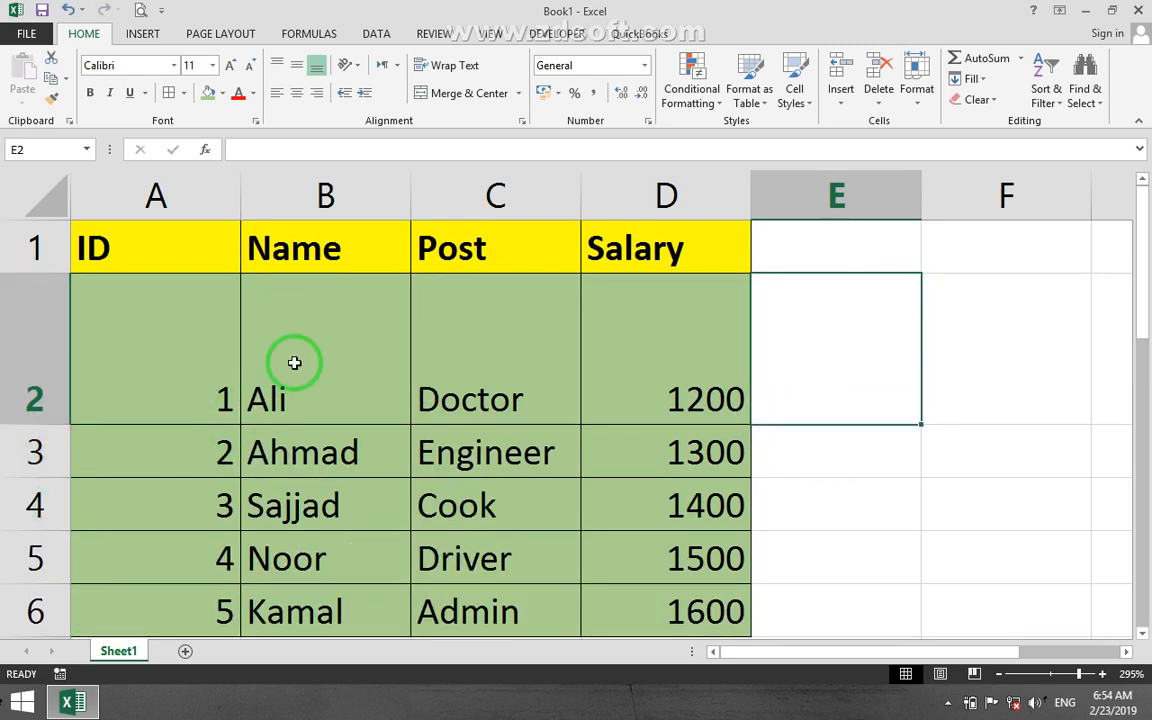
pyautogui.hotkey('ctrl', 'z')
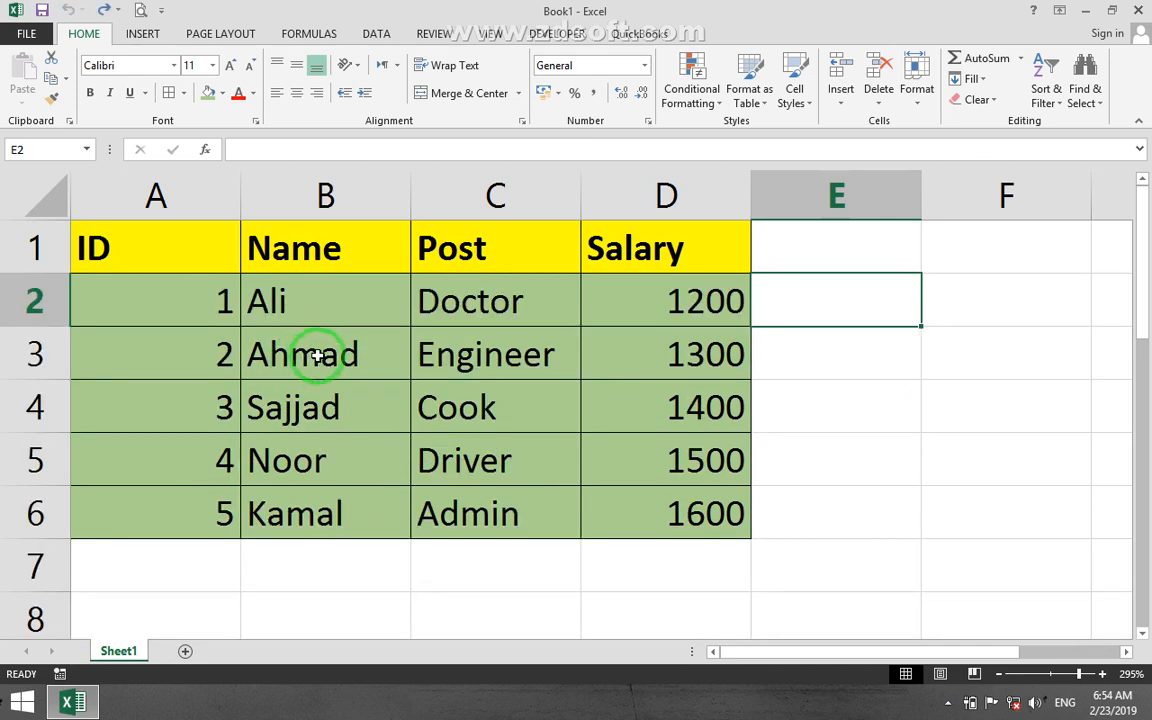
# Set the height of row 2 to 30 and fit it back to its contents with AutoFit Row Height.
pyautogui.click(917, 75)
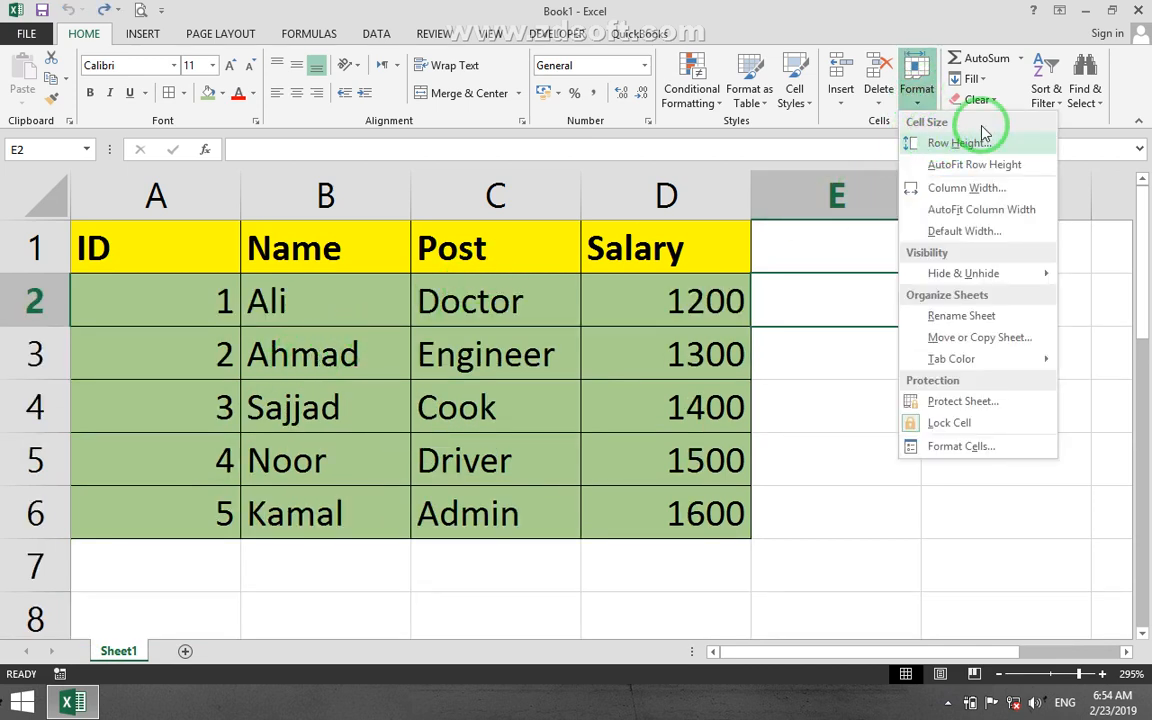
pyautogui.click(915, 142)
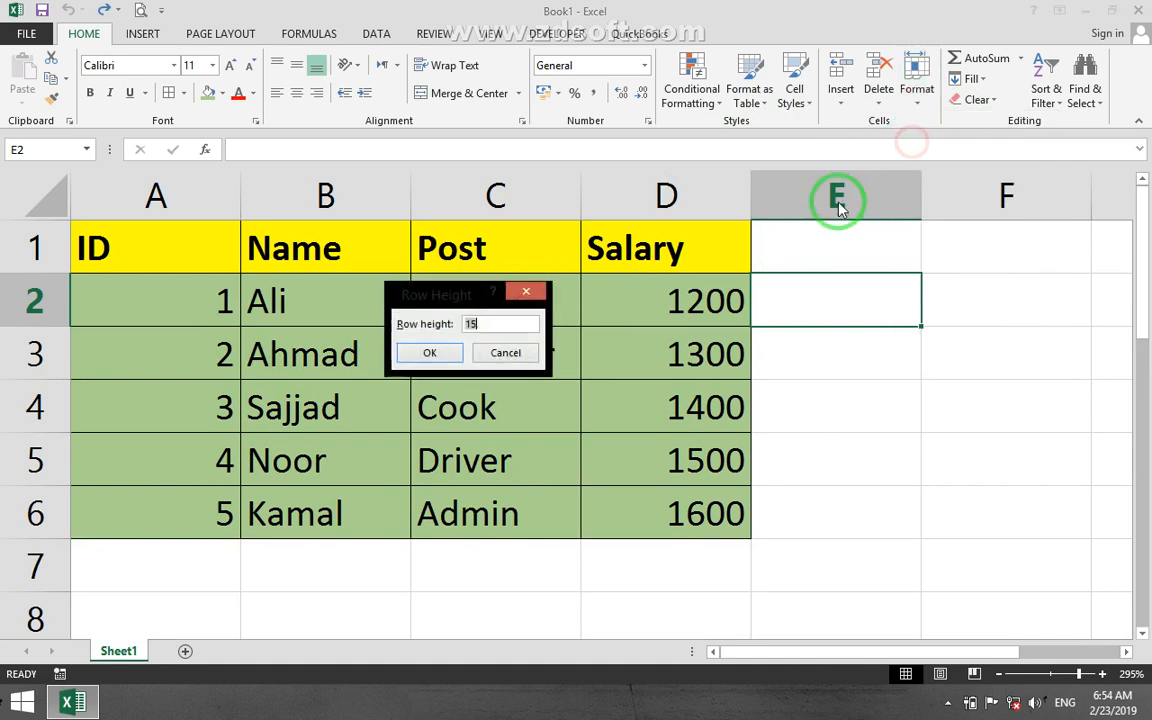
pyautogui.click(430, 352)
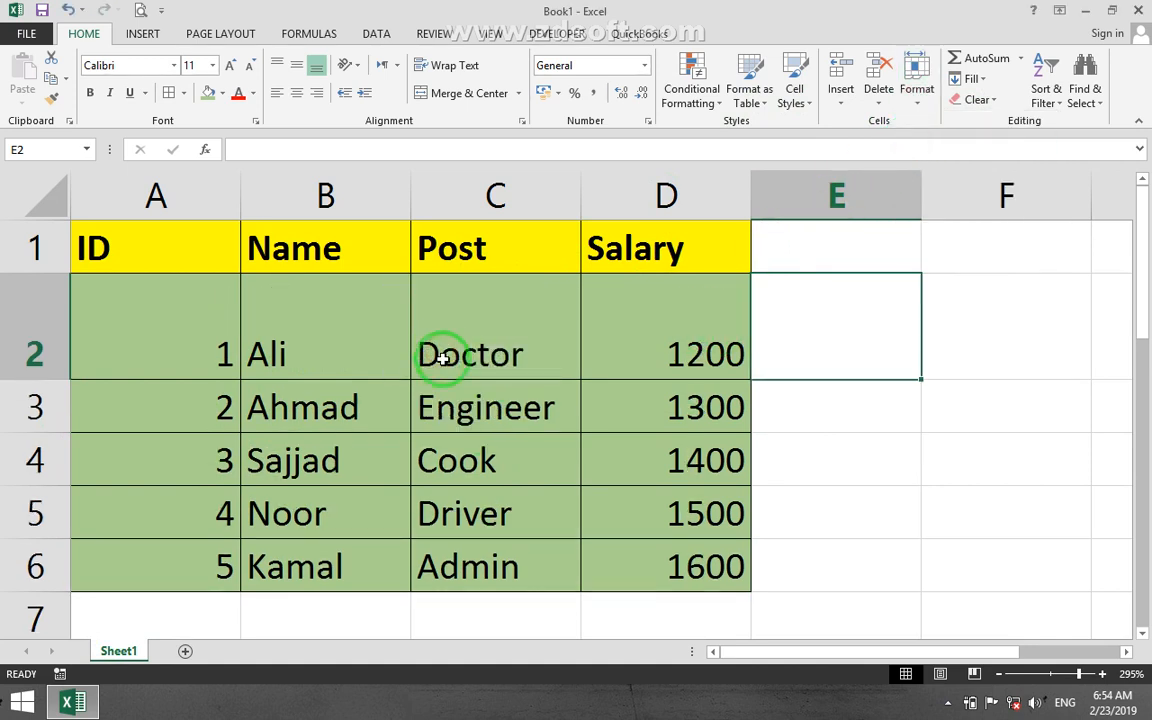
pyautogui.click(917, 75)
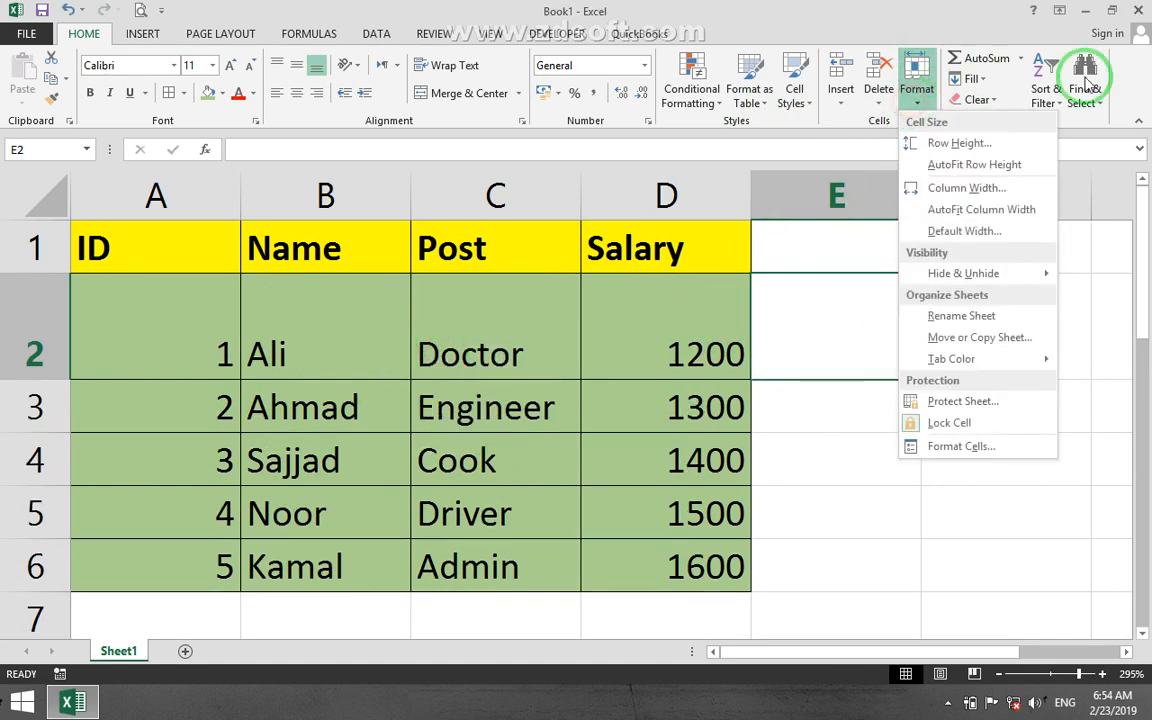
pyautogui.click(988, 170)
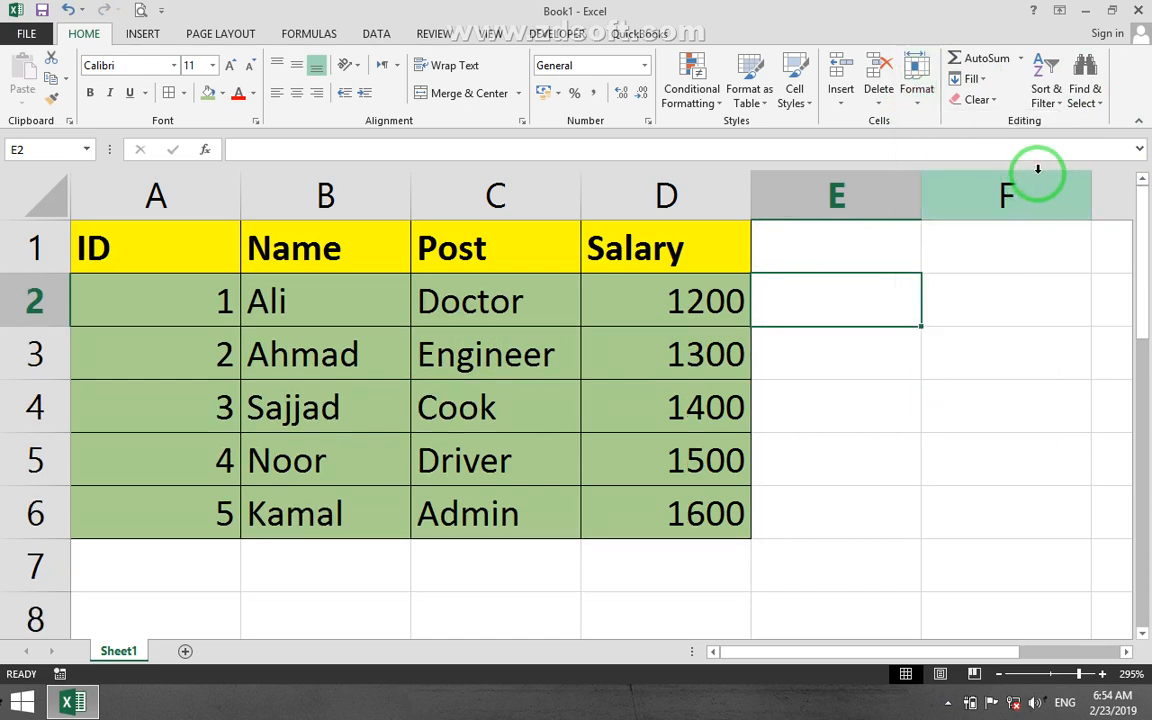
# Set the width of the Salary column to 20.
pyautogui.click(924, 106)
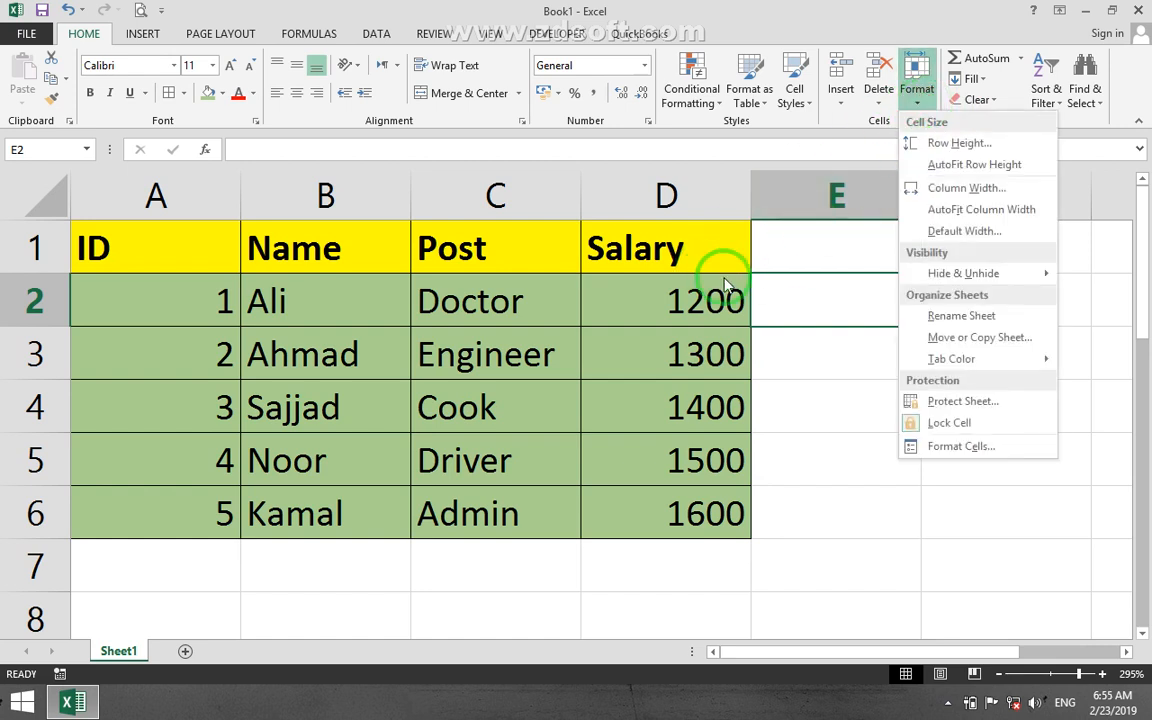
pyautogui.click(676, 301)
pyautogui.click(915, 100)
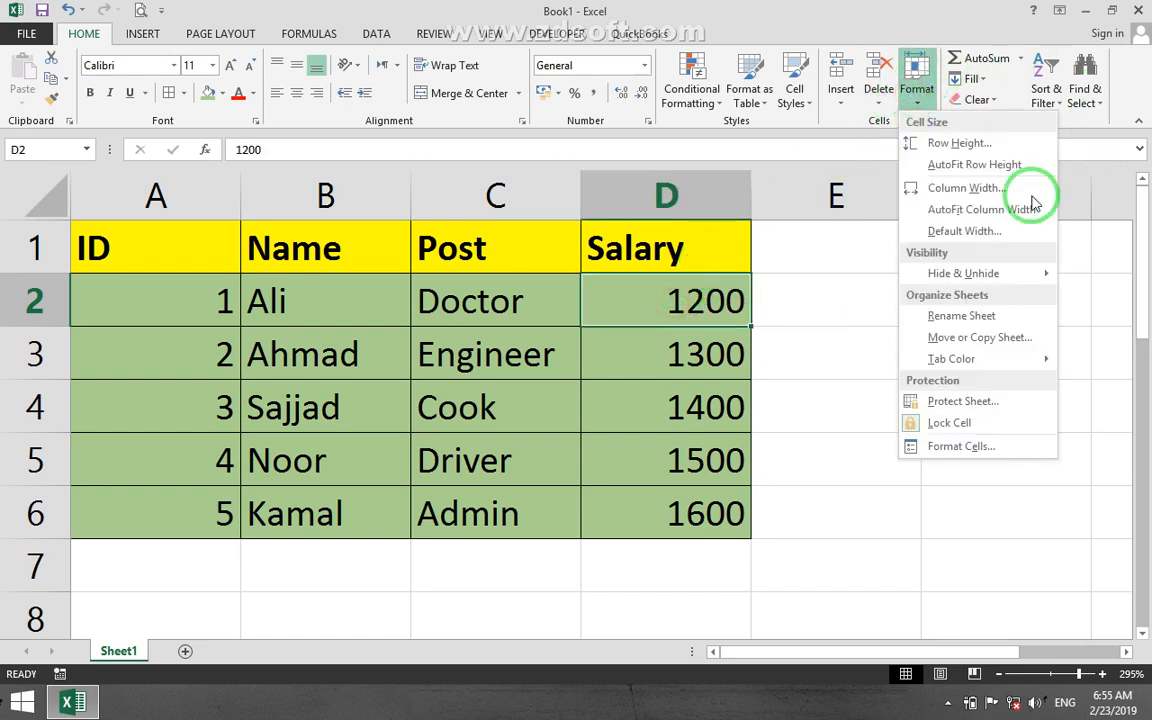
pyautogui.click(990, 195)
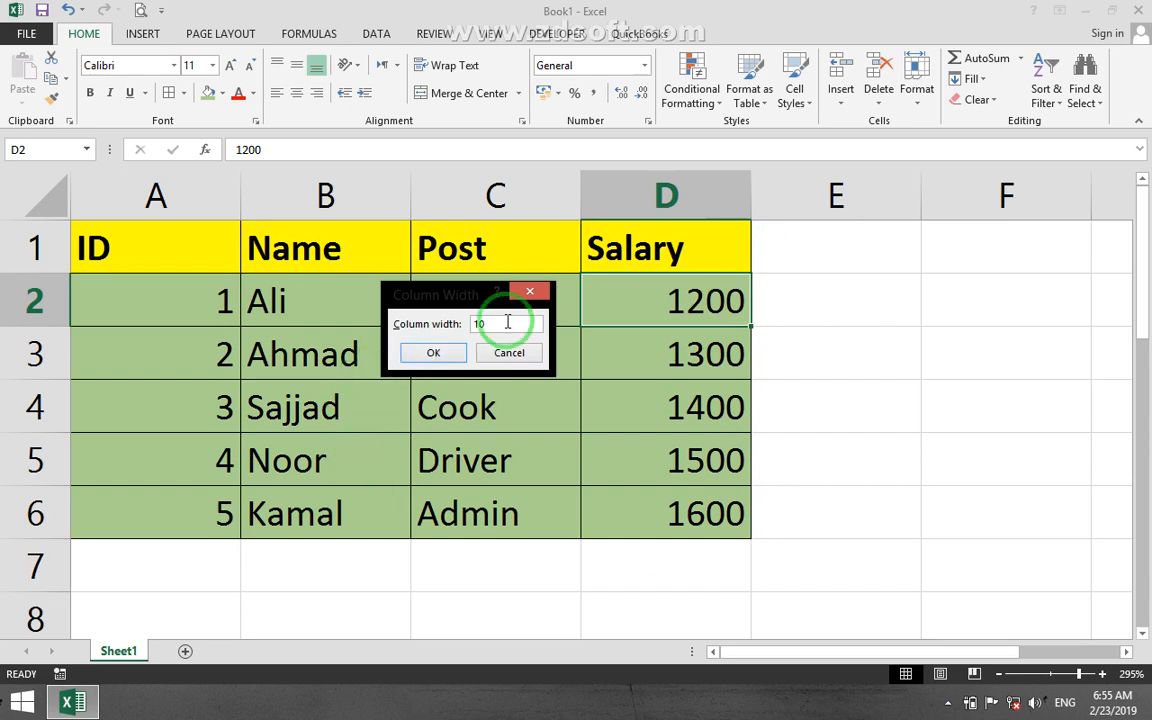
pyautogui.click(433, 352)
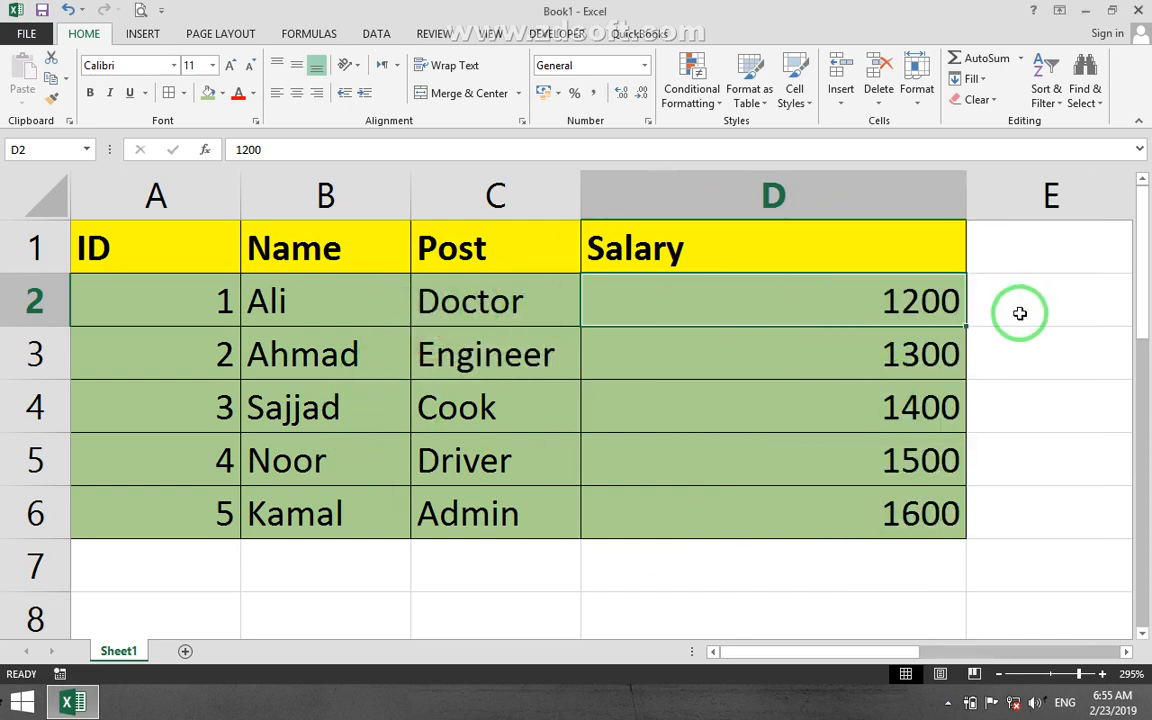
# Fit the Salary column to its contents with AutoFit Column Width, and widen it slightly freehand.
pyautogui.click(918, 90)
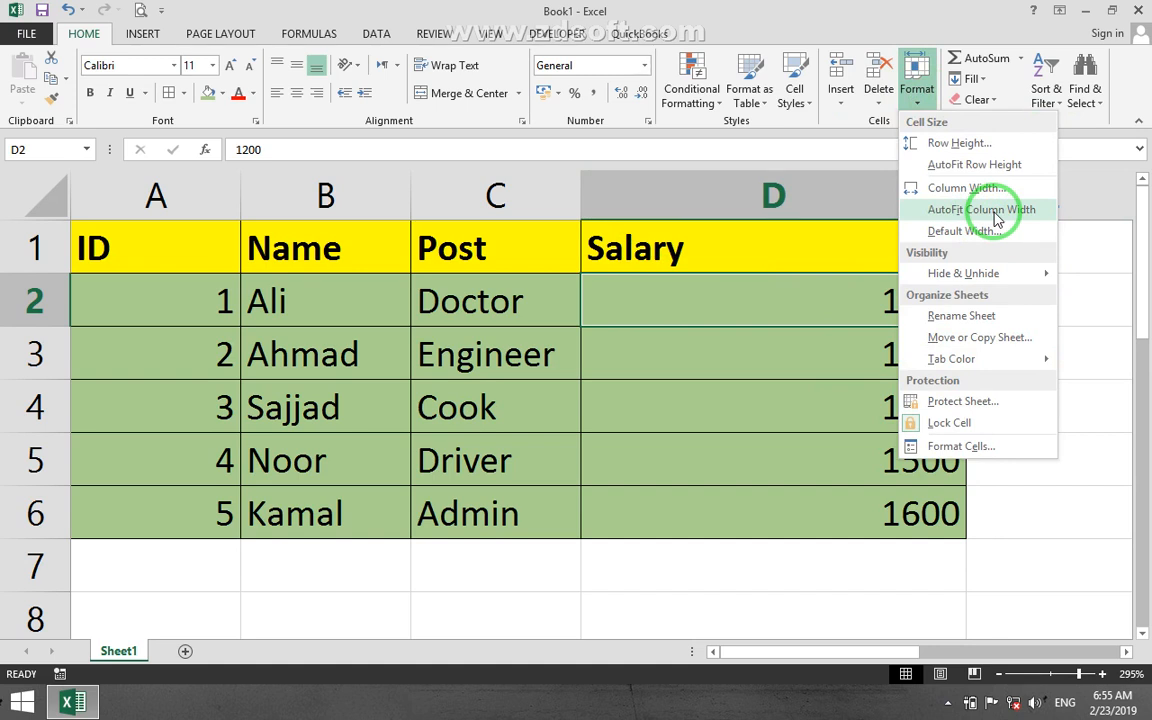
pyautogui.click(996, 220)
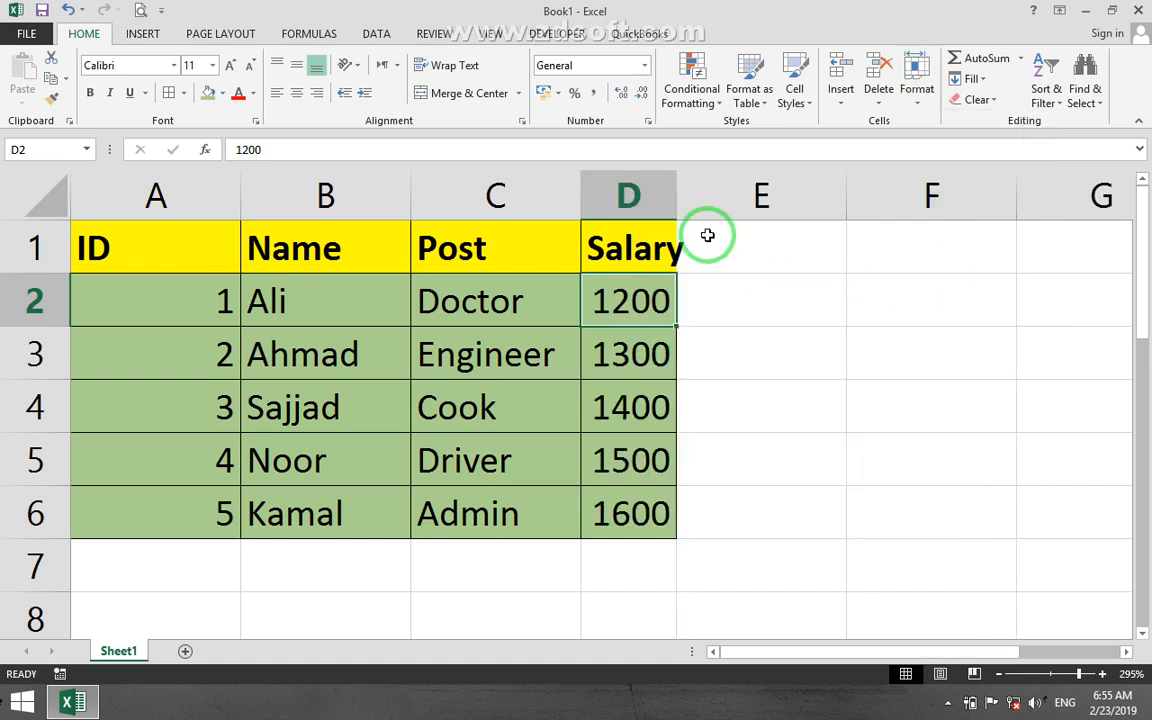
pyautogui.doubleClick(675, 182)
pyautogui.click(882, 406)
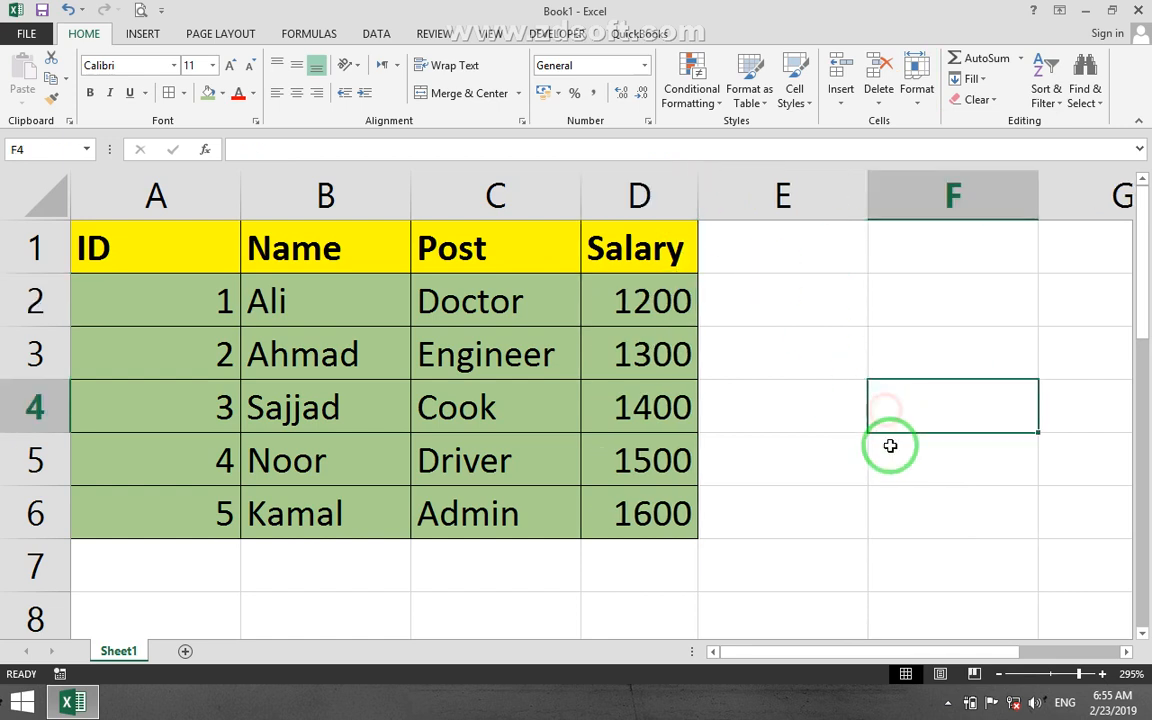
pyautogui.moveTo(699, 196); pyautogui.dragTo(730, 196)
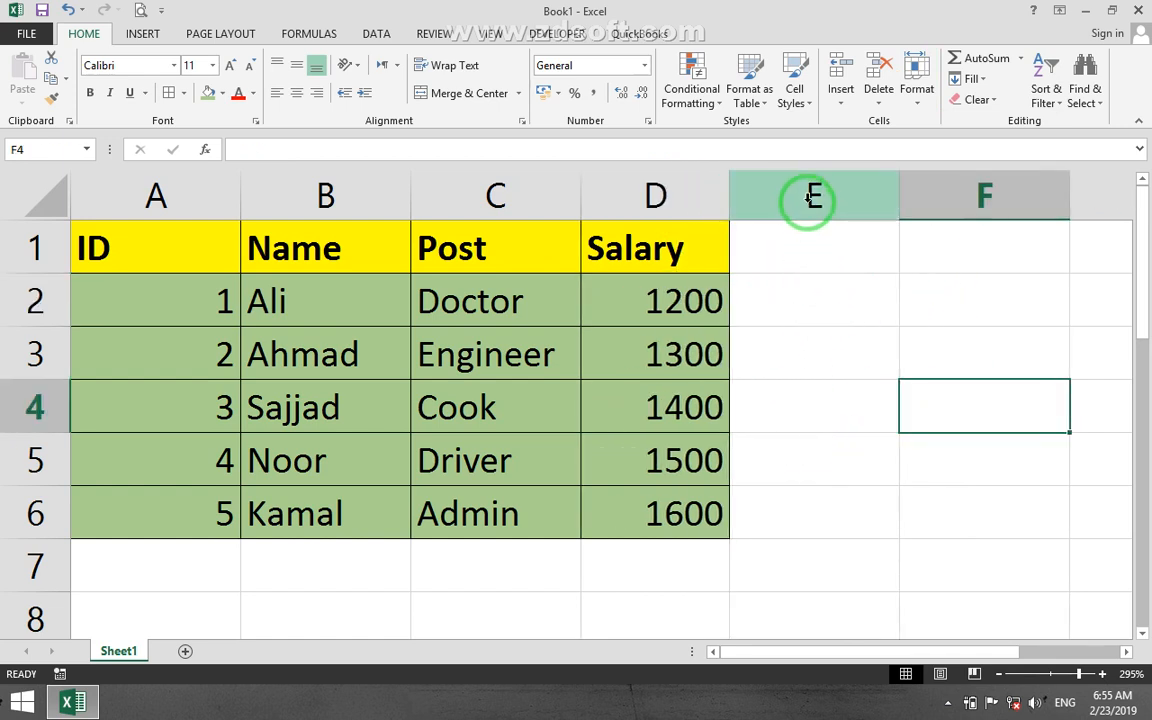
# Add a new worksheet after Sheet1 and set its standard column width to 20.
pyautogui.click(917, 88)
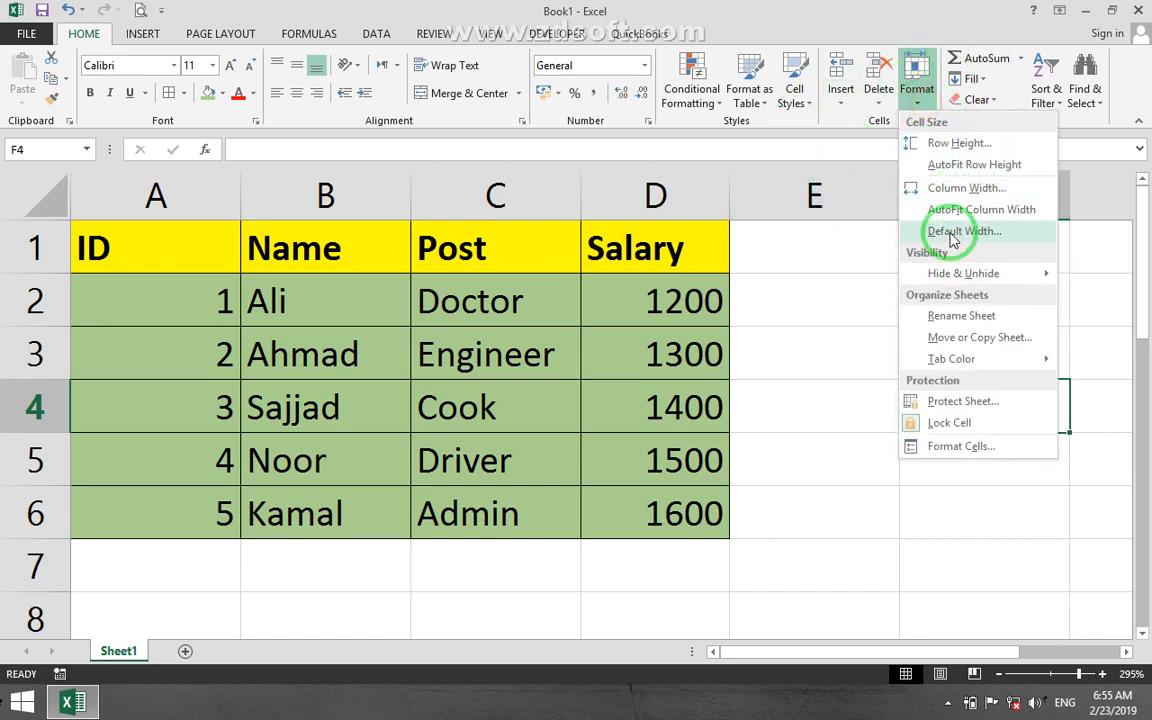
pyautogui.click(797, 342)
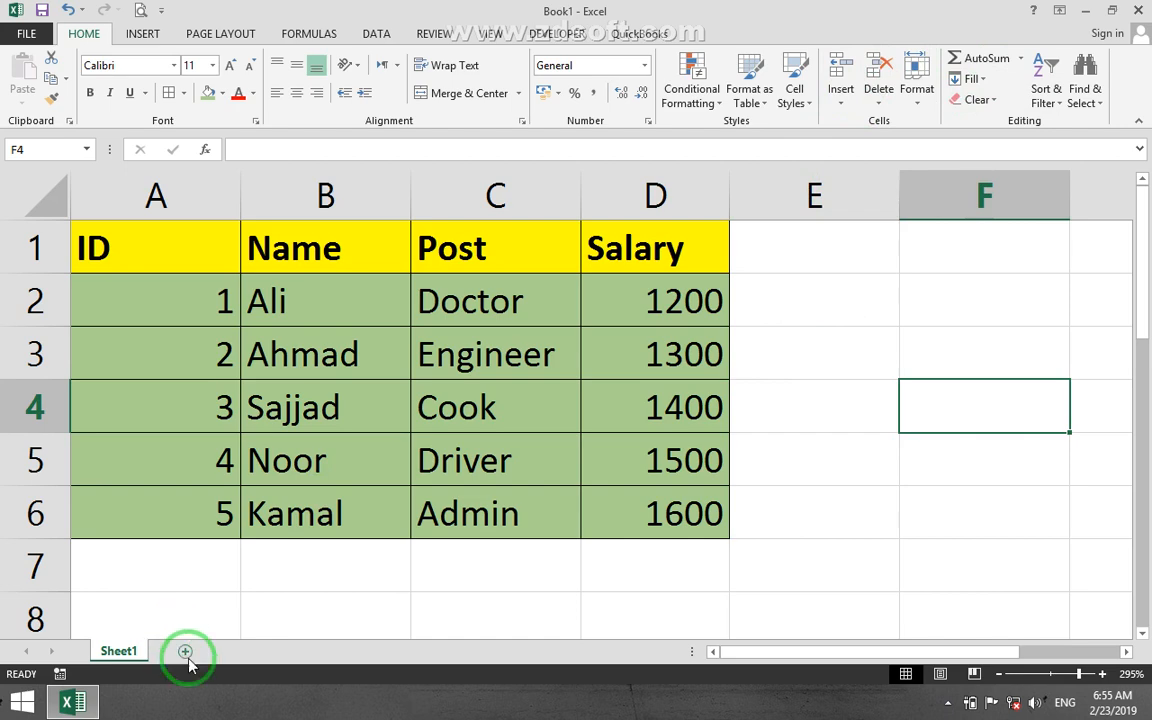
pyautogui.click(185, 651)
pyautogui.click(134, 193)
pyautogui.click(478, 432)
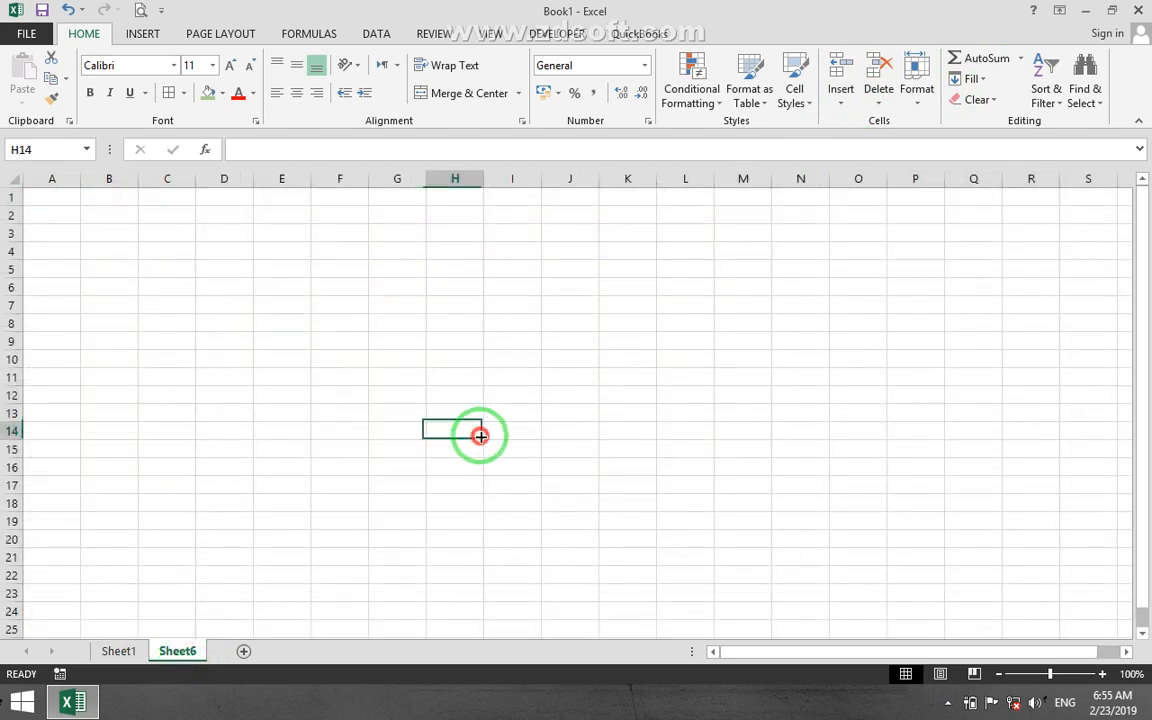
pyautogui.click(292, 289)
pyautogui.click(273, 380)
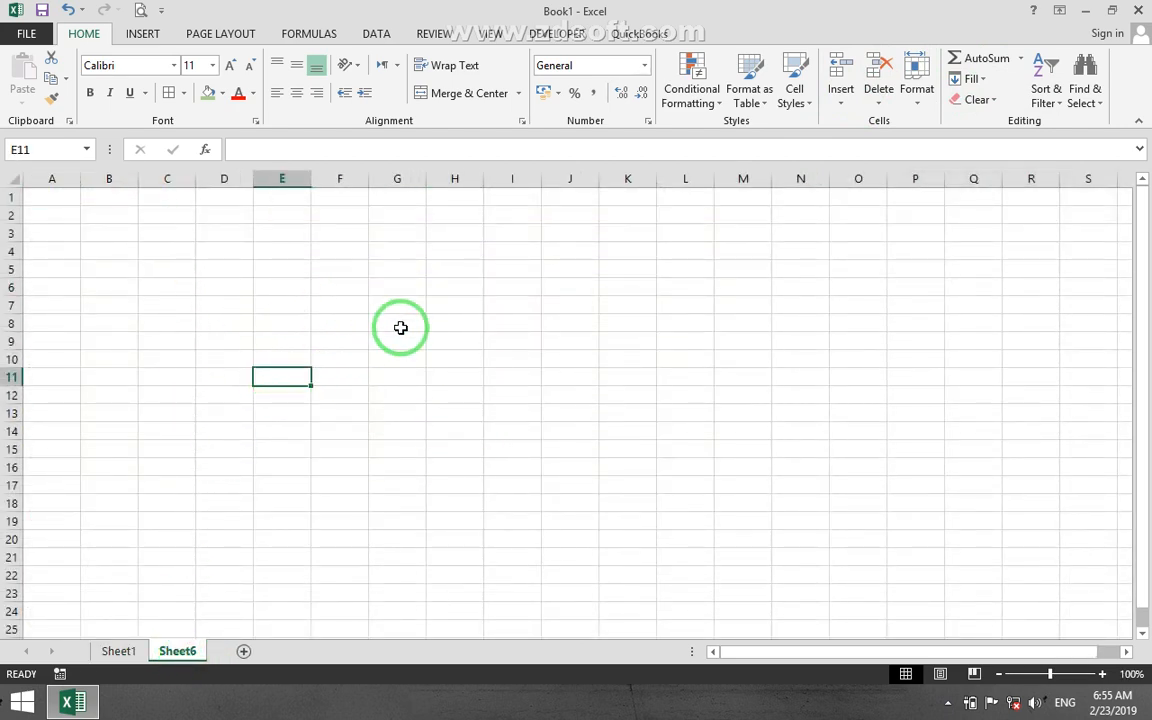
pyautogui.click(916, 90)
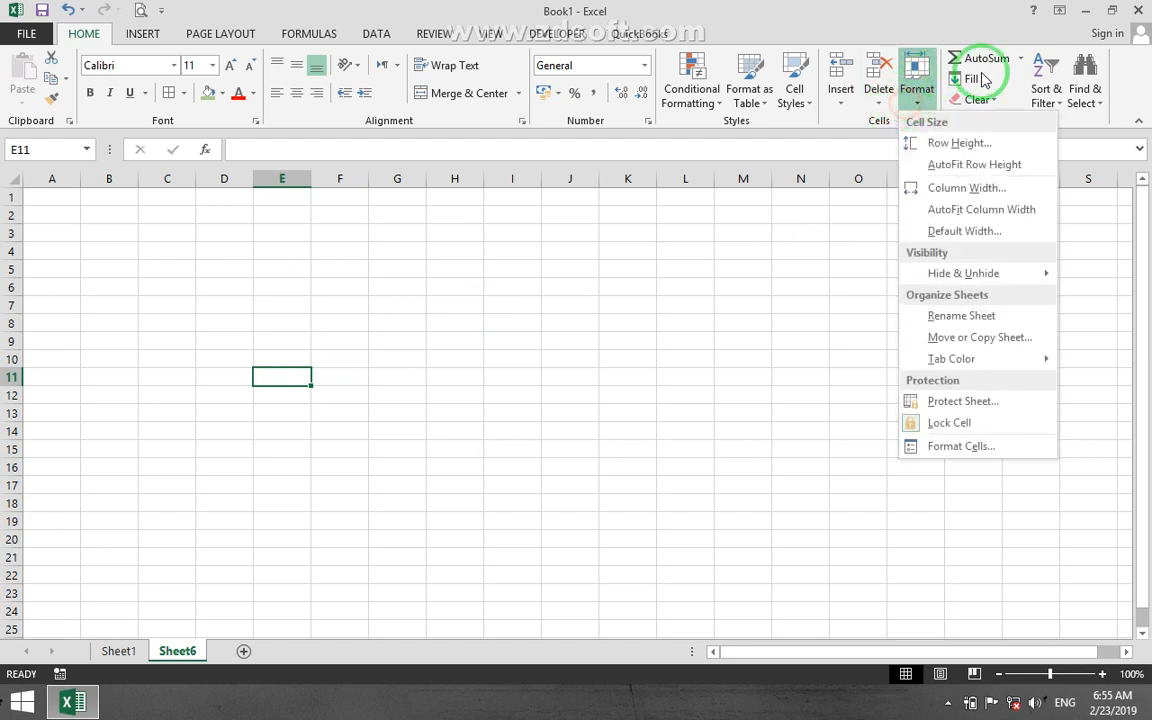
pyautogui.click(957, 232)
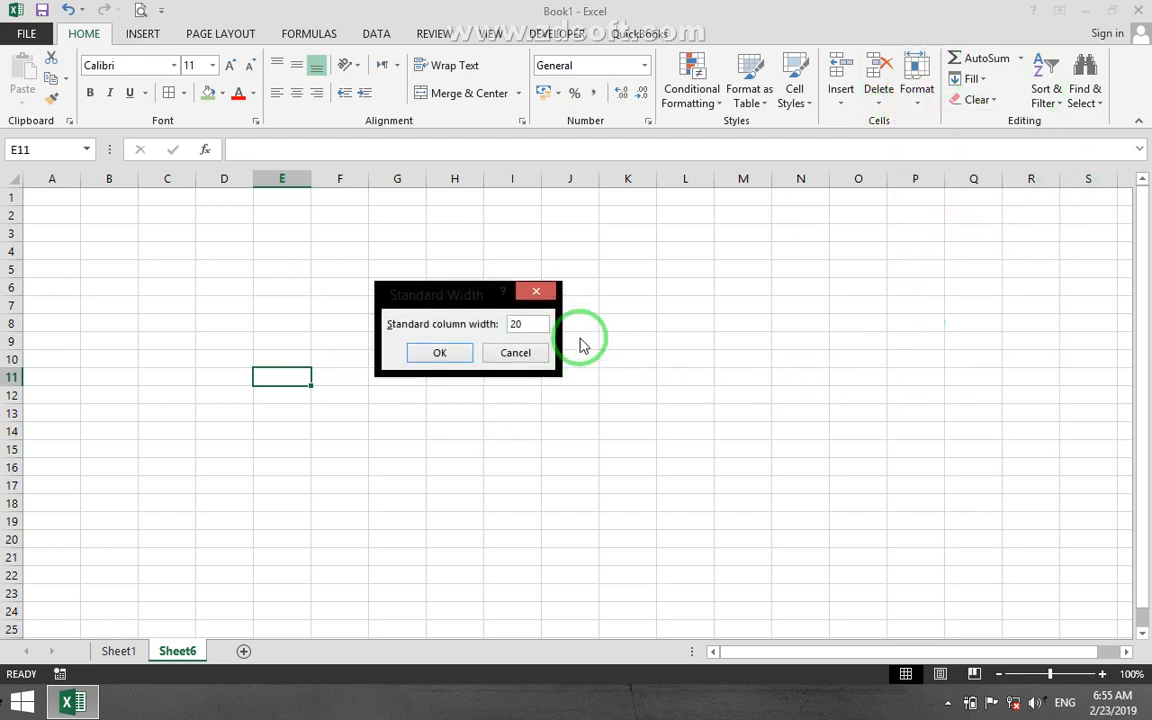
pyautogui.click(436, 355)
# Examine the column widths across the new worksheet by selecting cells in different columns.
pyautogui.click(80, 222)
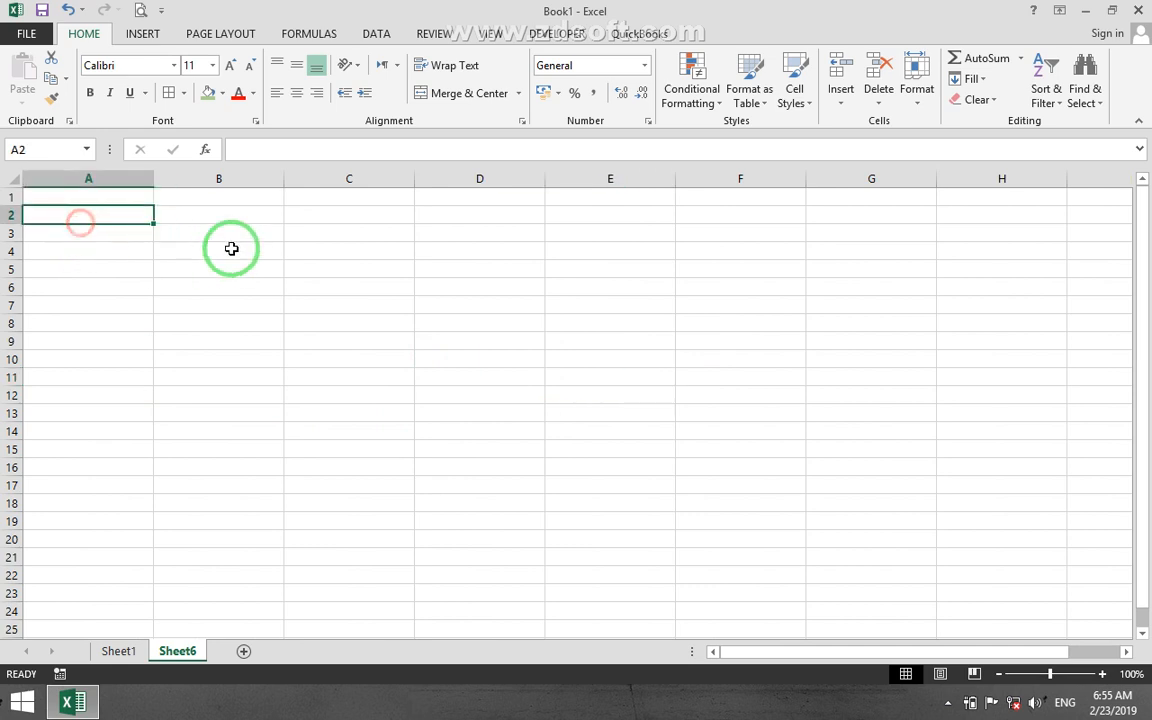
pyautogui.click(231, 248)
pyautogui.click(470, 280)
pyautogui.click(665, 288)
pyautogui.click(880, 306)
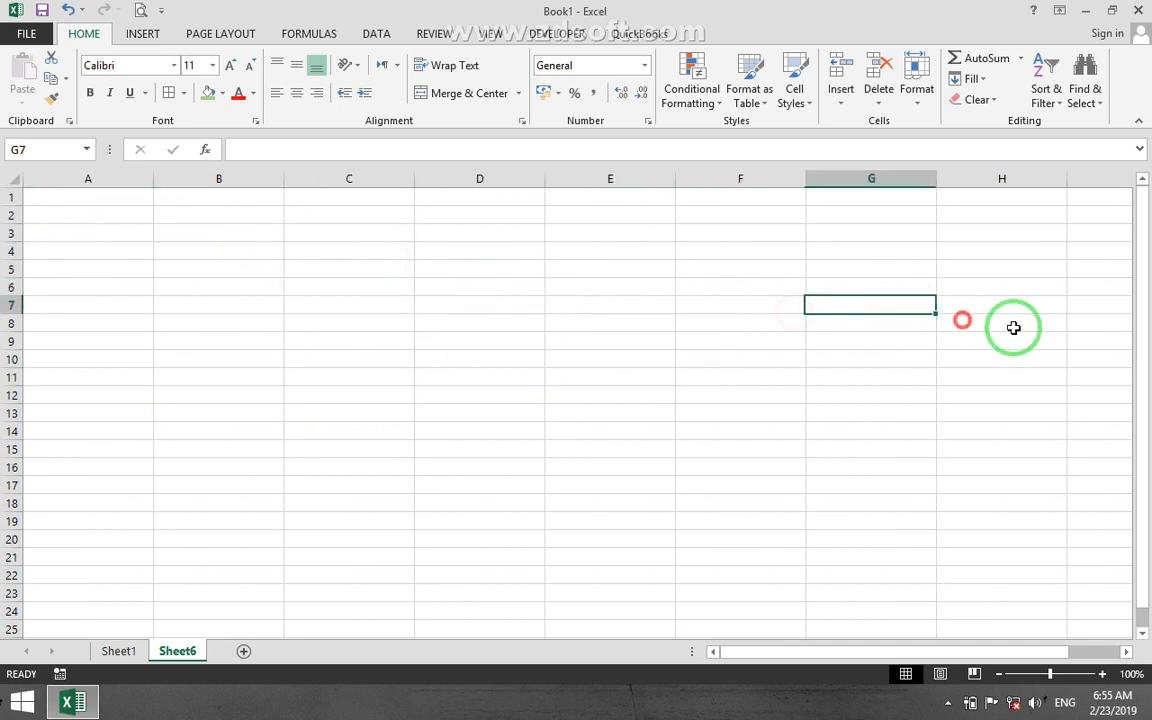
pyautogui.click(1030, 328)
pyautogui.click(733, 385)
pyautogui.click(535, 358)
pyautogui.click(227, 312)
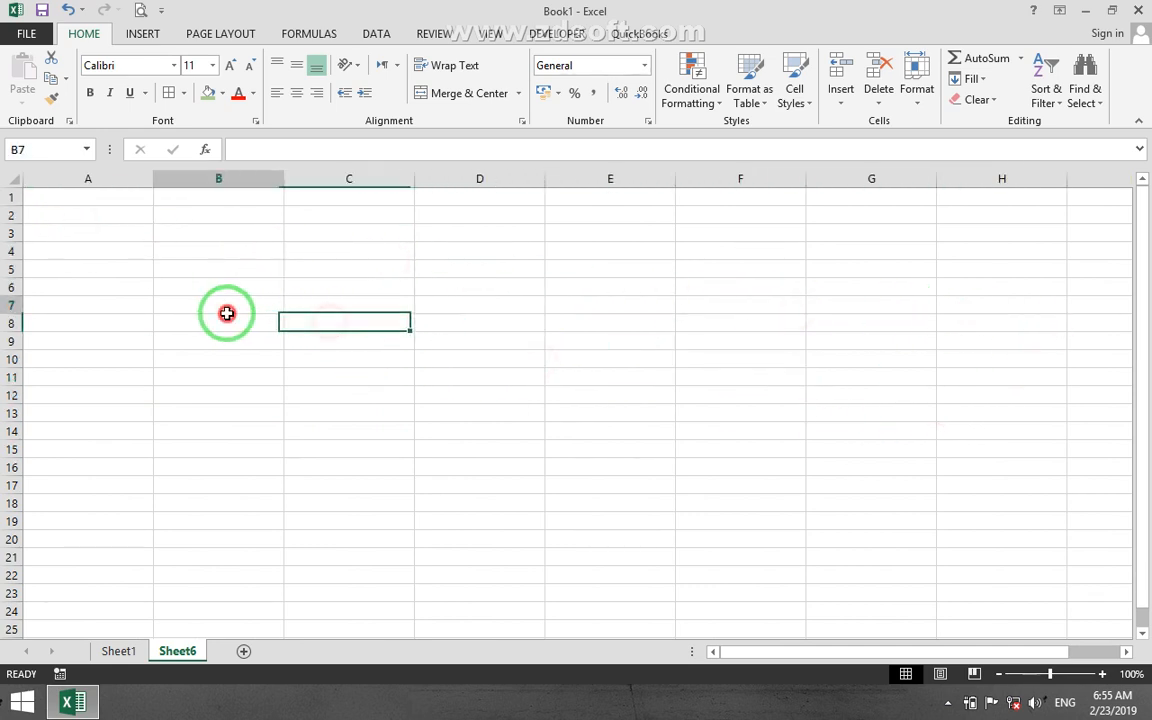
pyautogui.click(183, 351)
pyautogui.click(137, 350)
pyautogui.moveTo(98, 299); pyautogui.dragTo(98, 281)
pyautogui.click(96, 243)
pyautogui.click(121, 218)
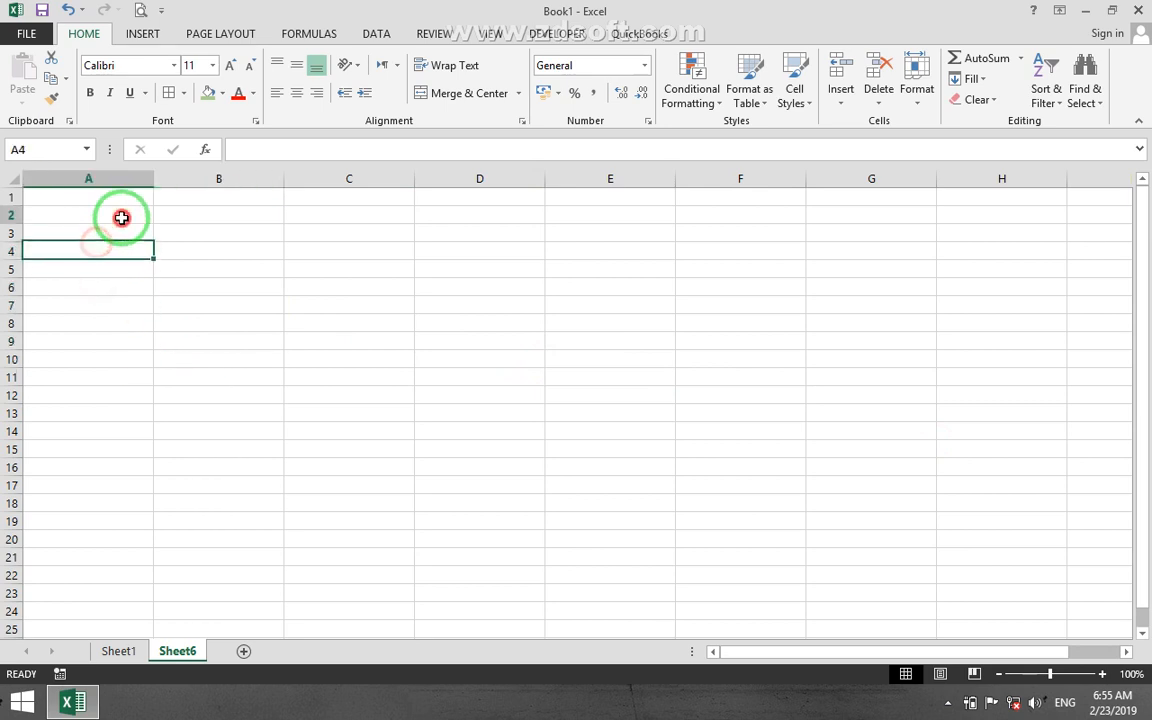
pyautogui.click(468, 247)
# Set the width of columns A to K on the new worksheet to 3.
pyautogui.moveTo(80, 198); pyautogui.dragTo(946, 288)
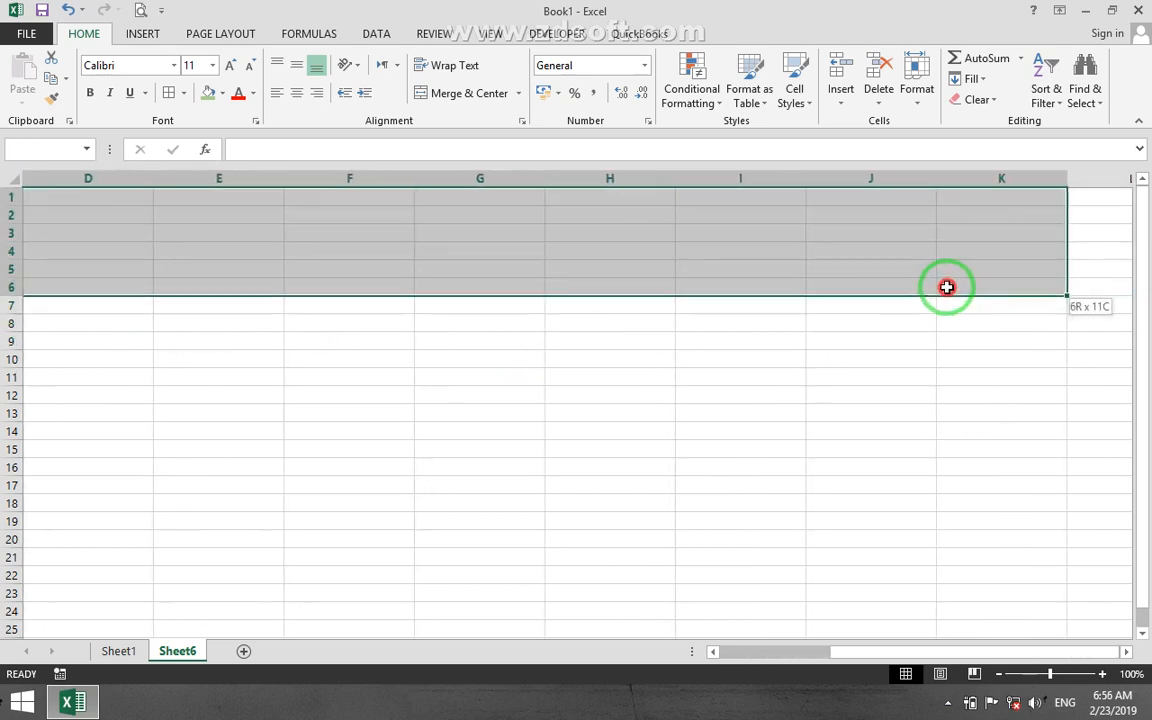
pyautogui.click(938, 93)
pyautogui.click(954, 188)
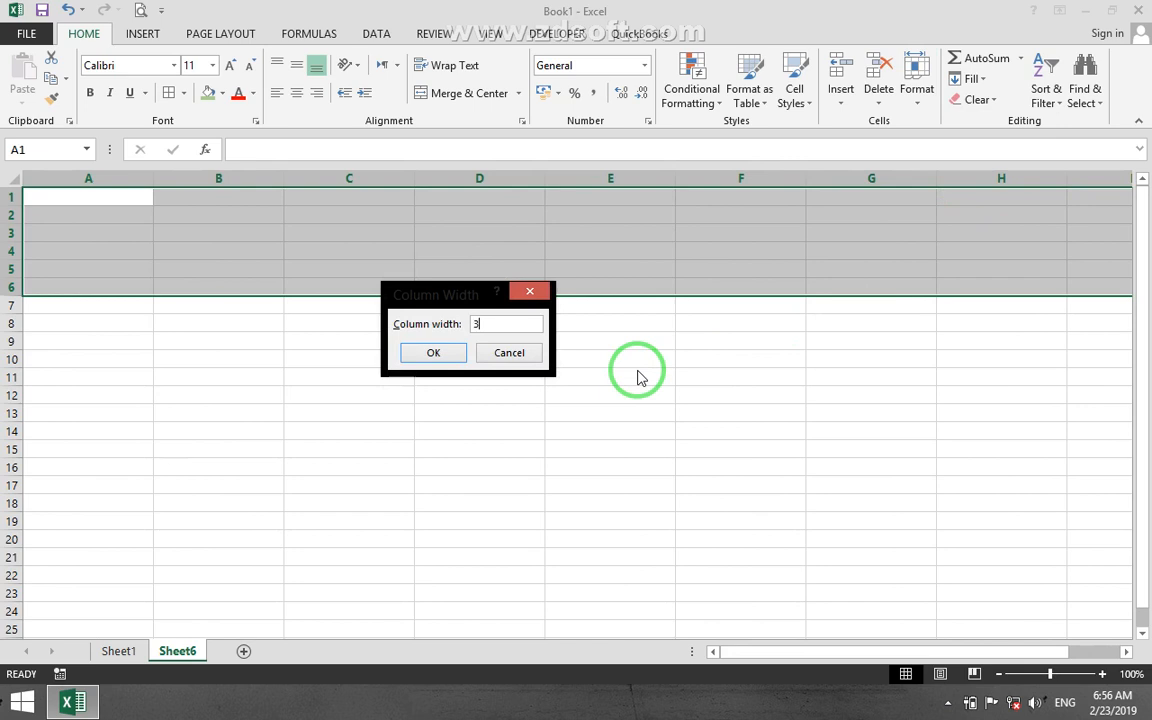
pyautogui.press('Return')
pyautogui.click(104, 449)
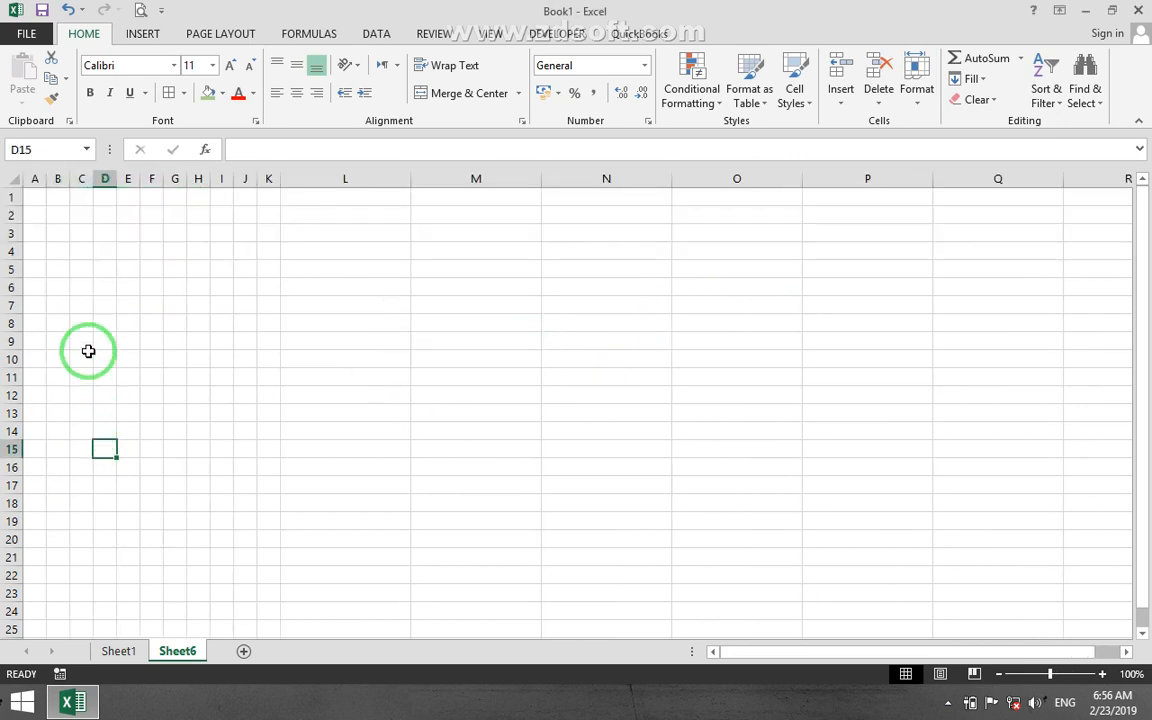
pyautogui.click(89, 318)
pyautogui.click(65, 305)
pyautogui.click(243, 304)
pyautogui.click(76, 323)
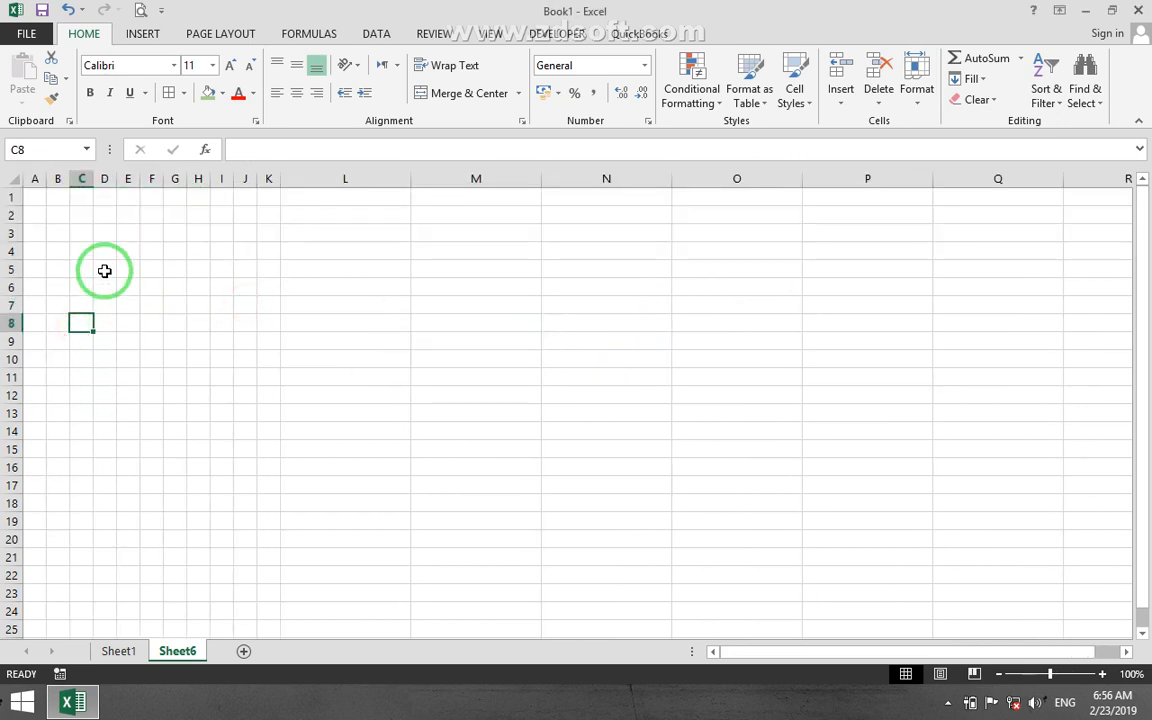
pyautogui.moveTo(104, 271); pyautogui.dragTo(206, 425)
pyautogui.click(221, 468)
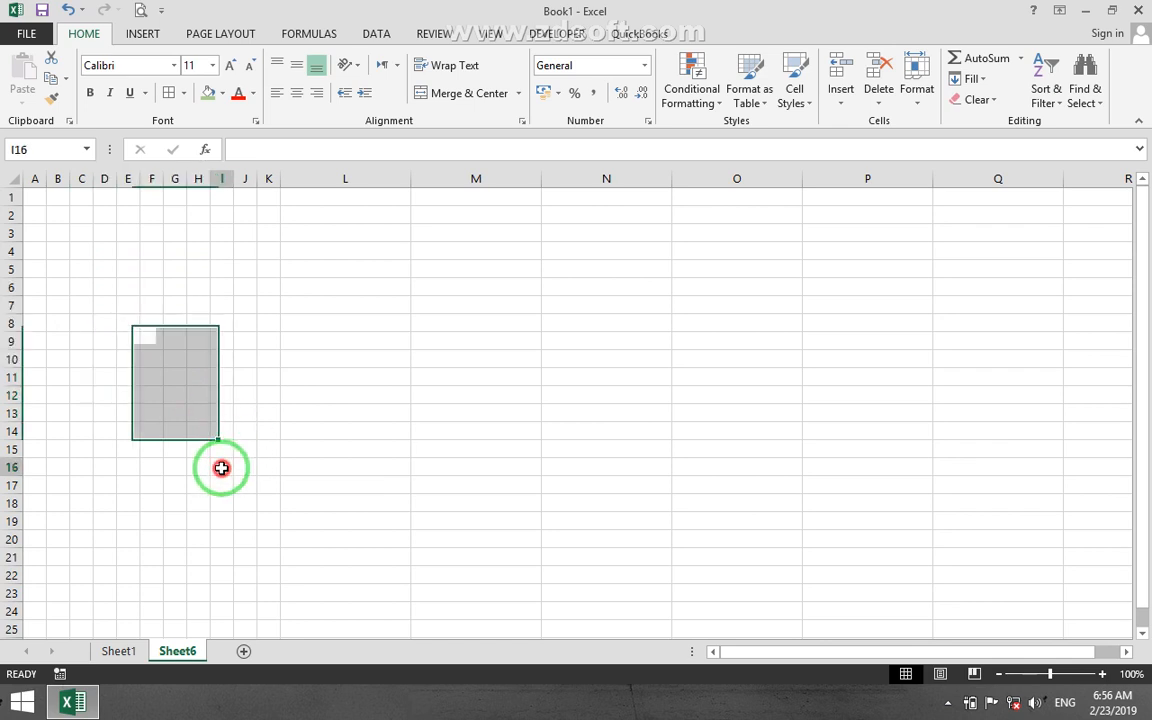
pyautogui.click(925, 108)
pyautogui.click(931, 187)
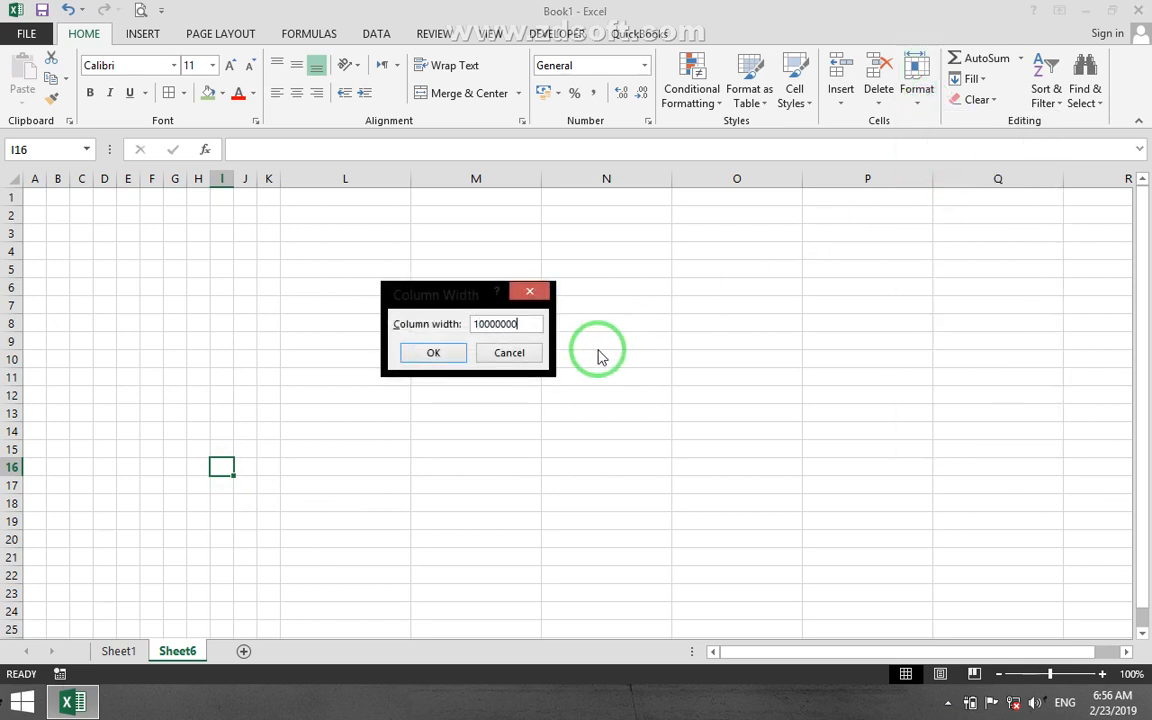
pyautogui.press('Return')
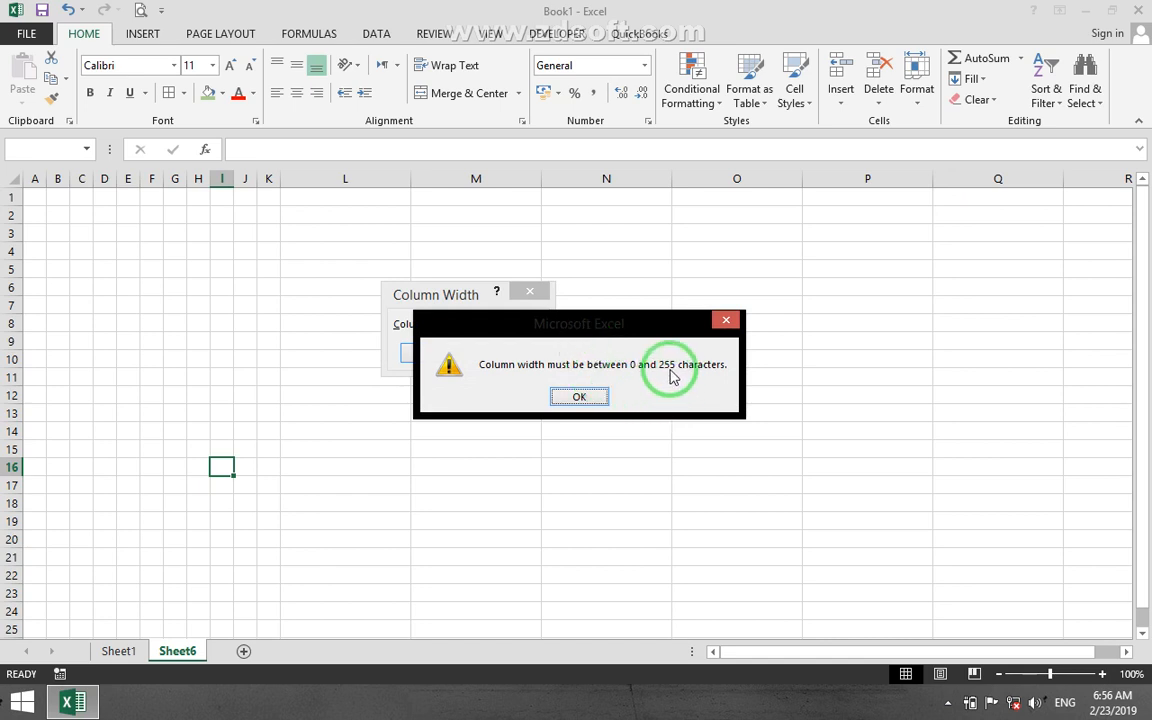
pyautogui.click(582, 396)
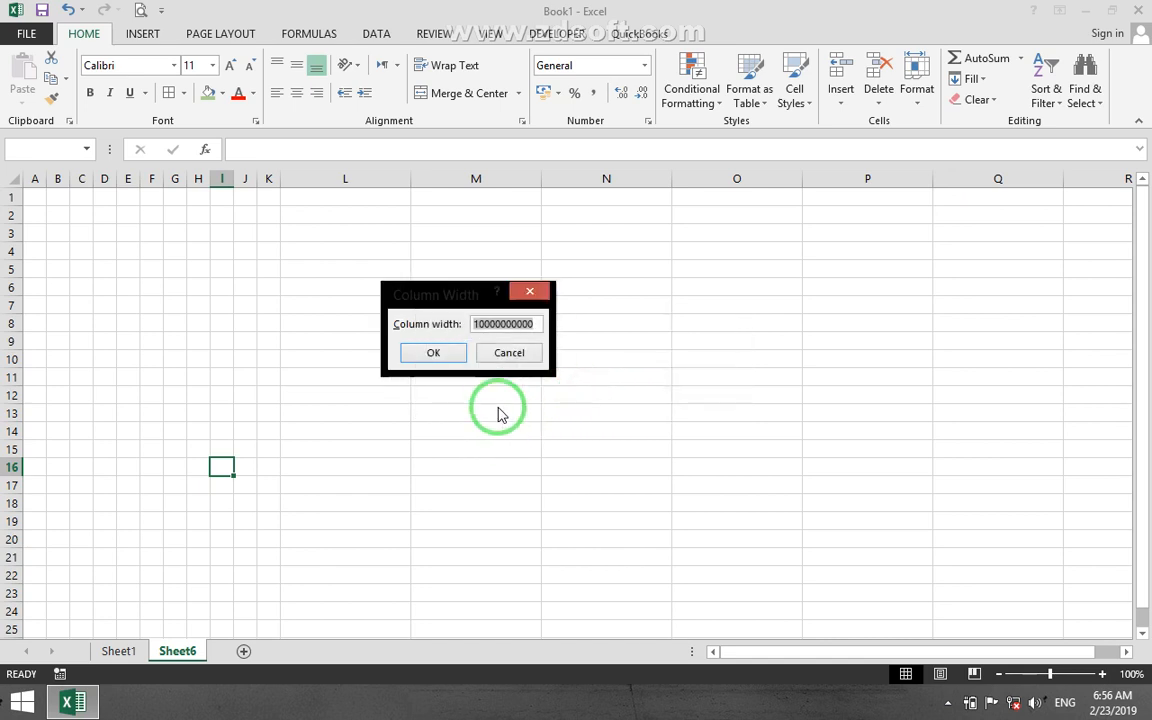
pyautogui.write('255')
pyautogui.press('Return')
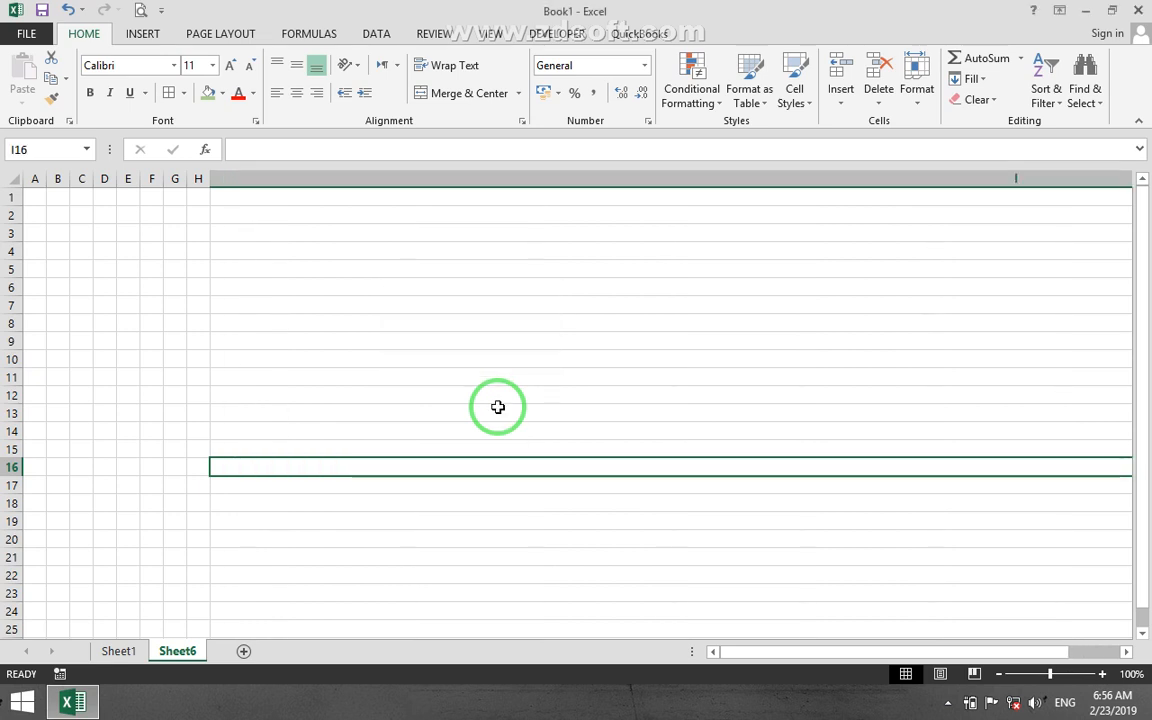
# Undo the width change of column I and delete Sheet6.
pyautogui.moveTo(1000, 651); pyautogui.dragTo(488, 668)
pyautogui.hotkey('ctrl', 'z')
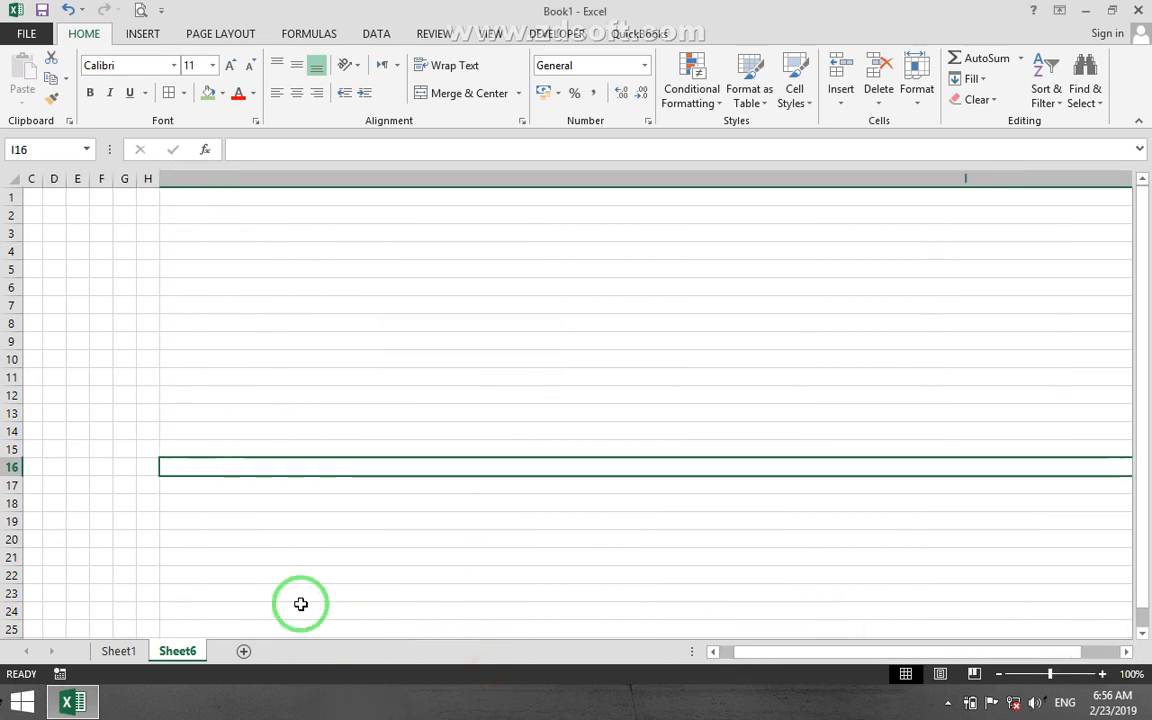
pyautogui.rightClick(209, 652)
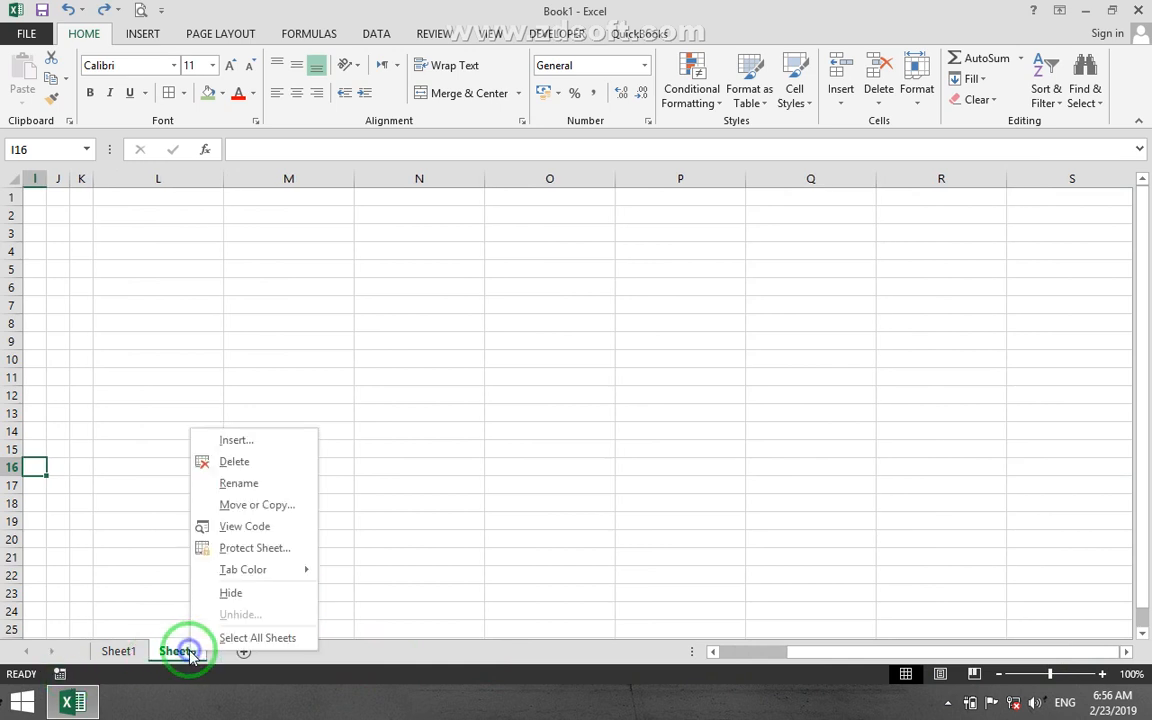
pyautogui.click(236, 460)
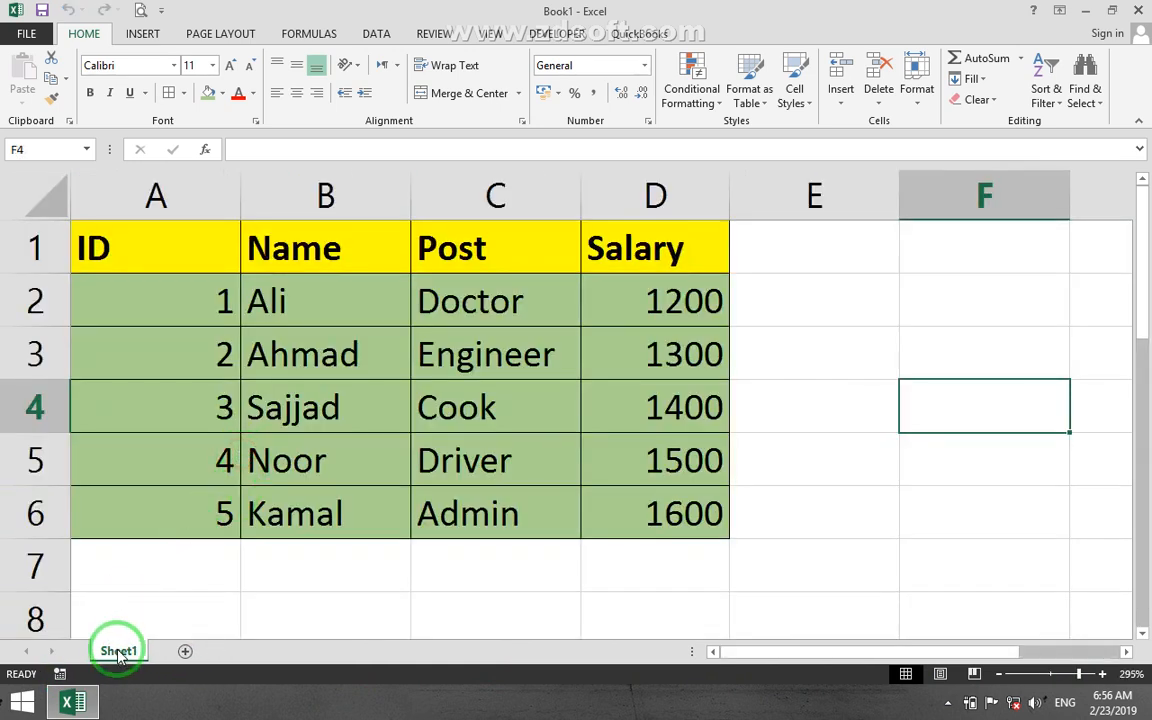
pyautogui.click(553, 337)
pyautogui.click(910, 106)
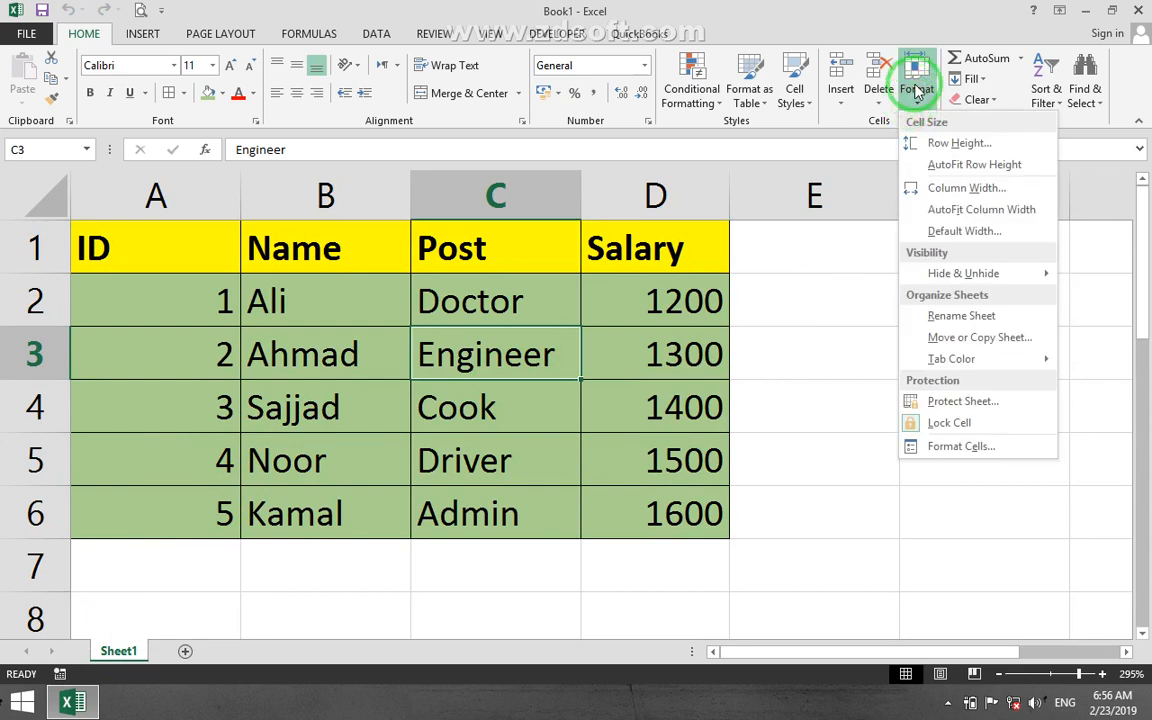
pyautogui.moveTo(955, 283)
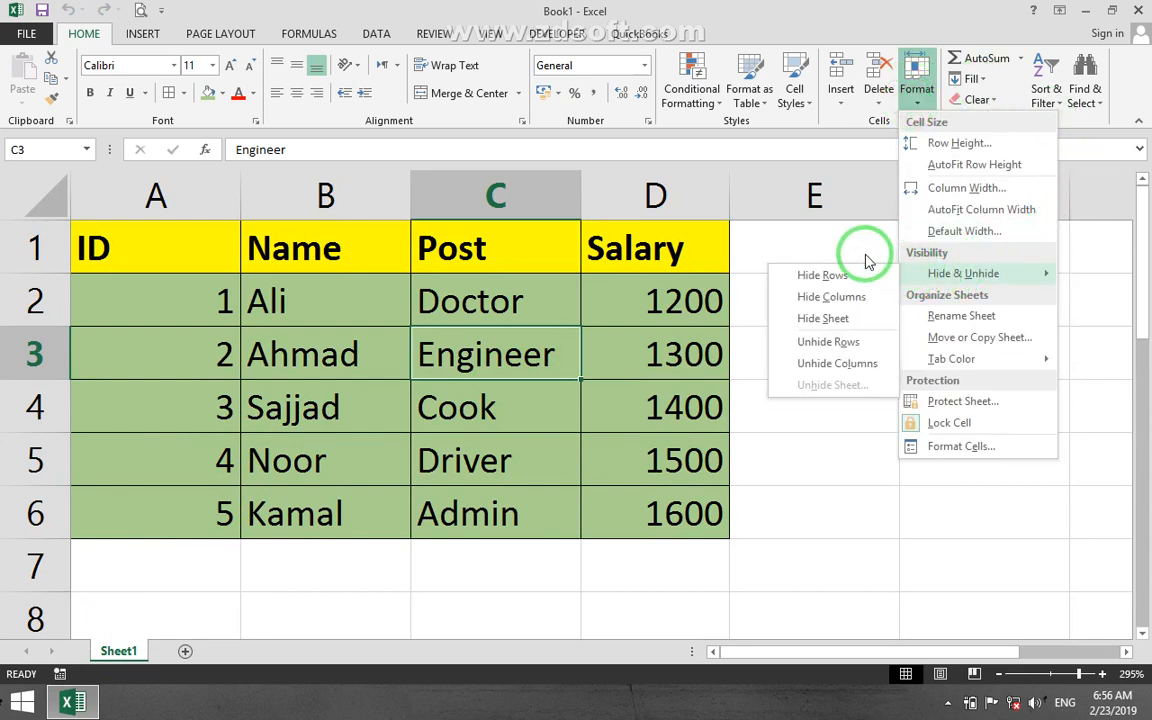
pyautogui.click(343, 352)
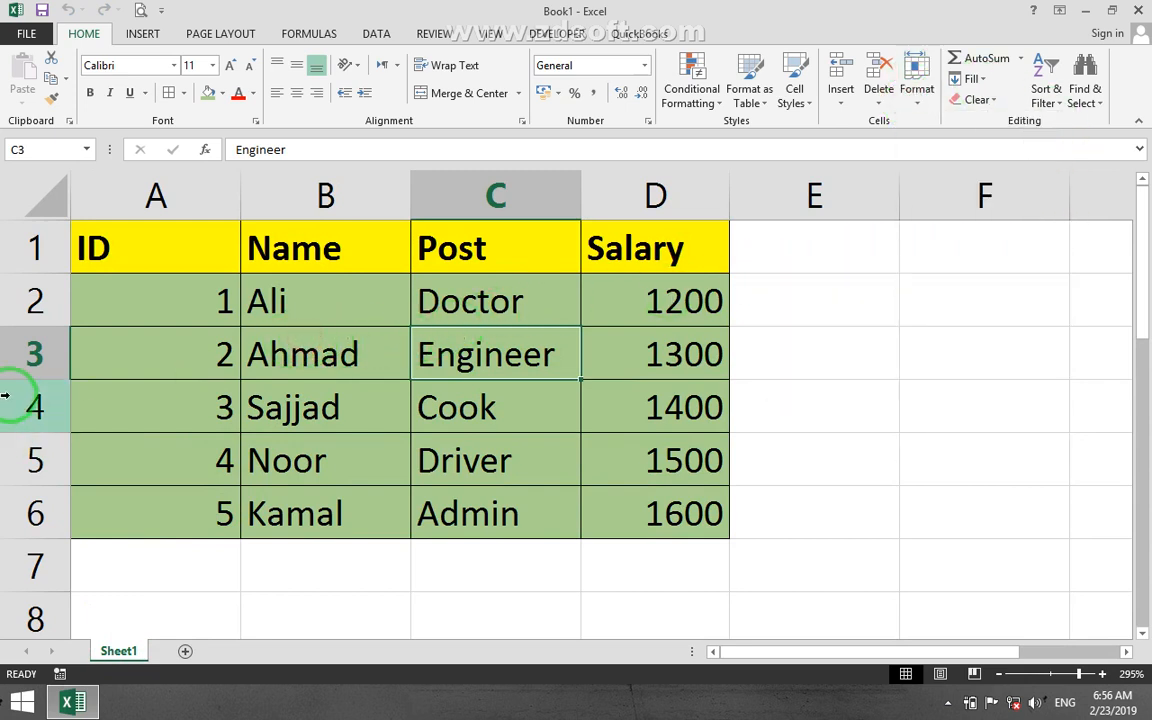
# Hide row 3, the row with ID 2, in the employee table.
pyautogui.click(12, 355)
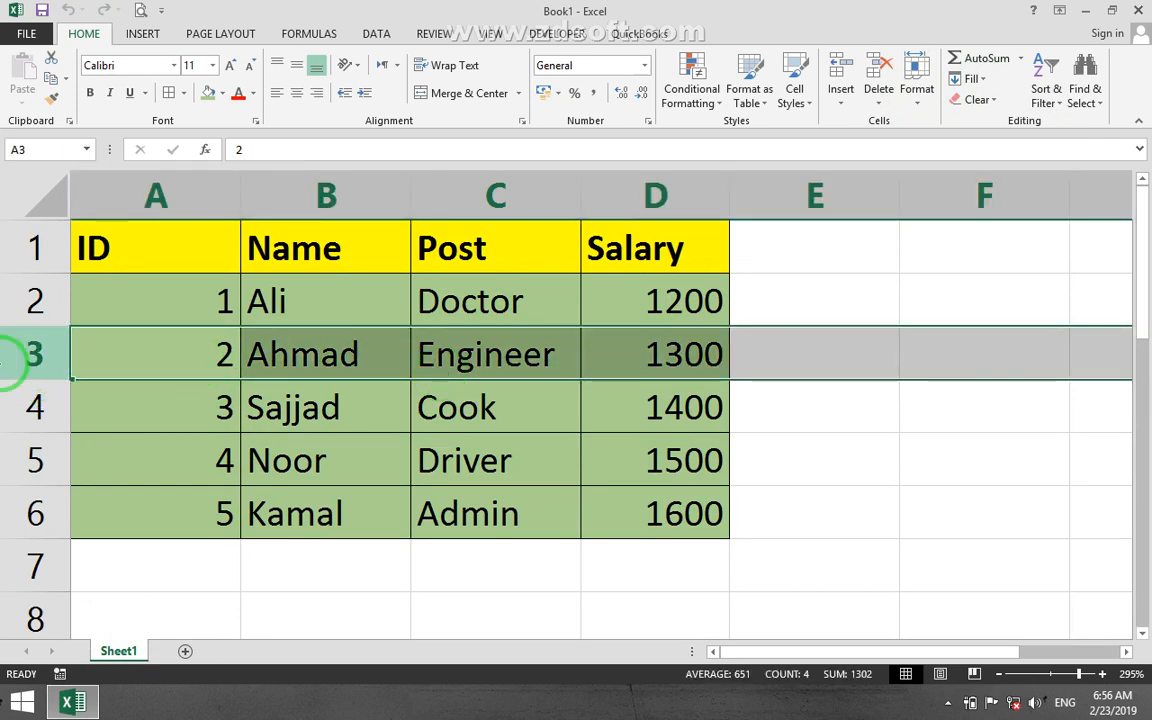
pyautogui.click(918, 102)
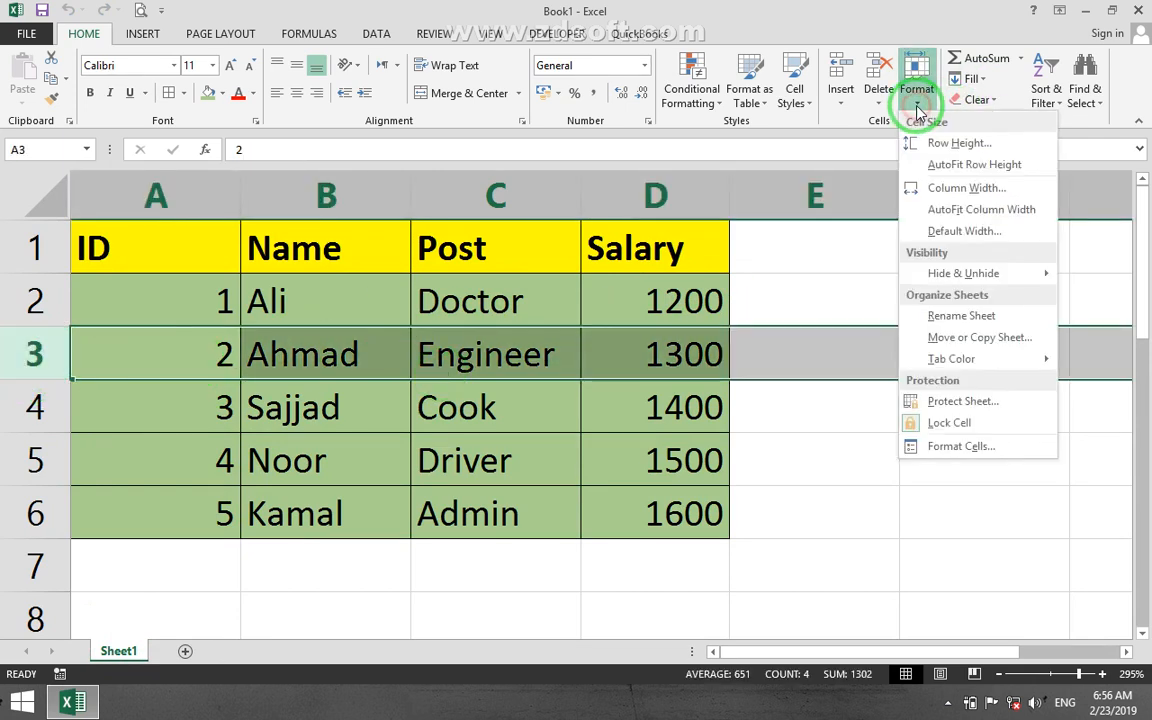
pyautogui.moveTo(921, 273)
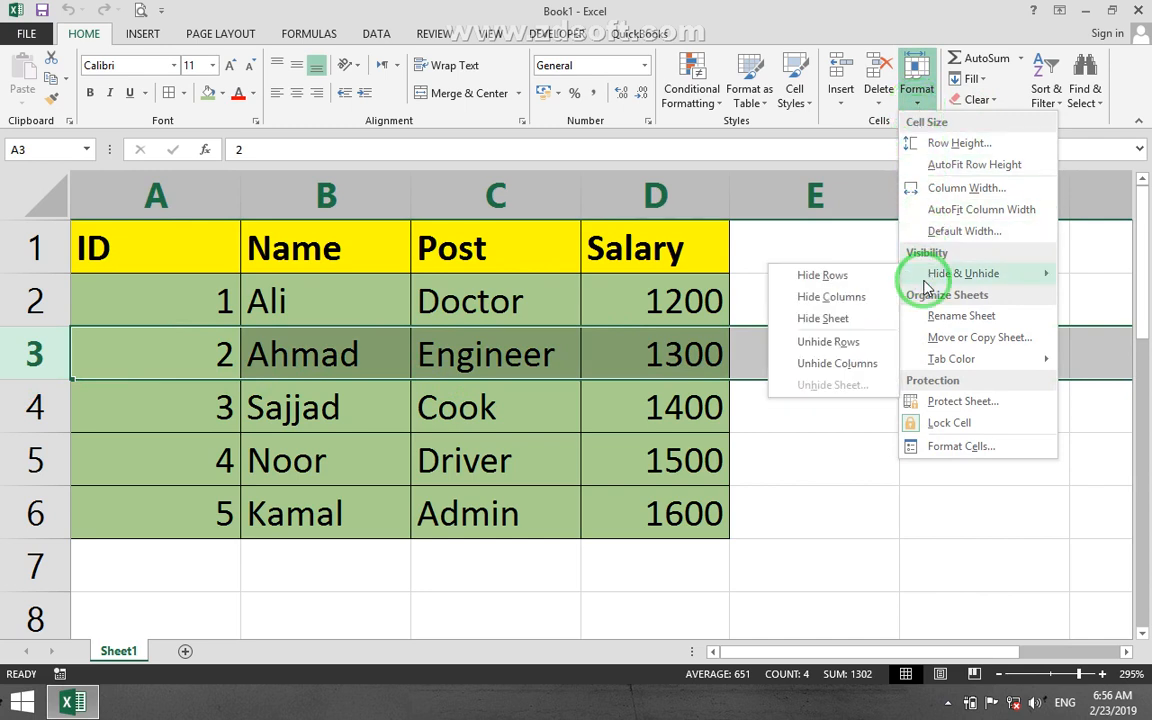
pyautogui.click(849, 280)
pyautogui.click(468, 406)
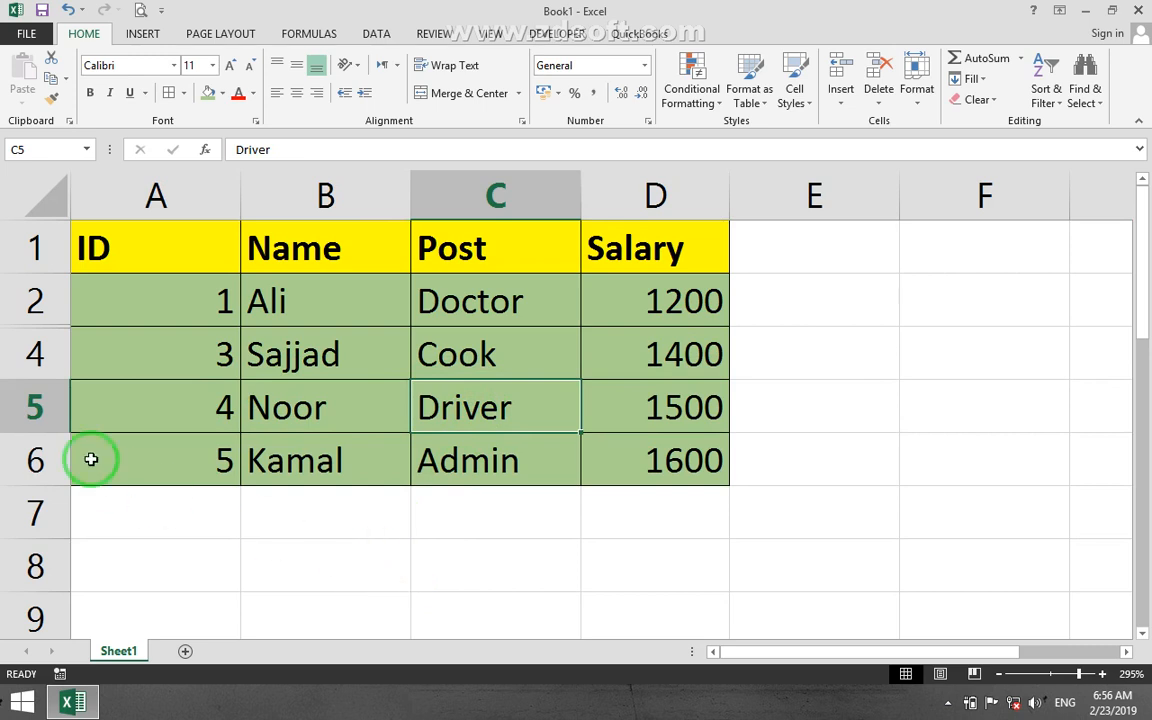
# Unhide row 3 by applying the unhide command to the selected rows 2 and 4.
pyautogui.moveTo(40, 360); pyautogui.dragTo(40, 302)
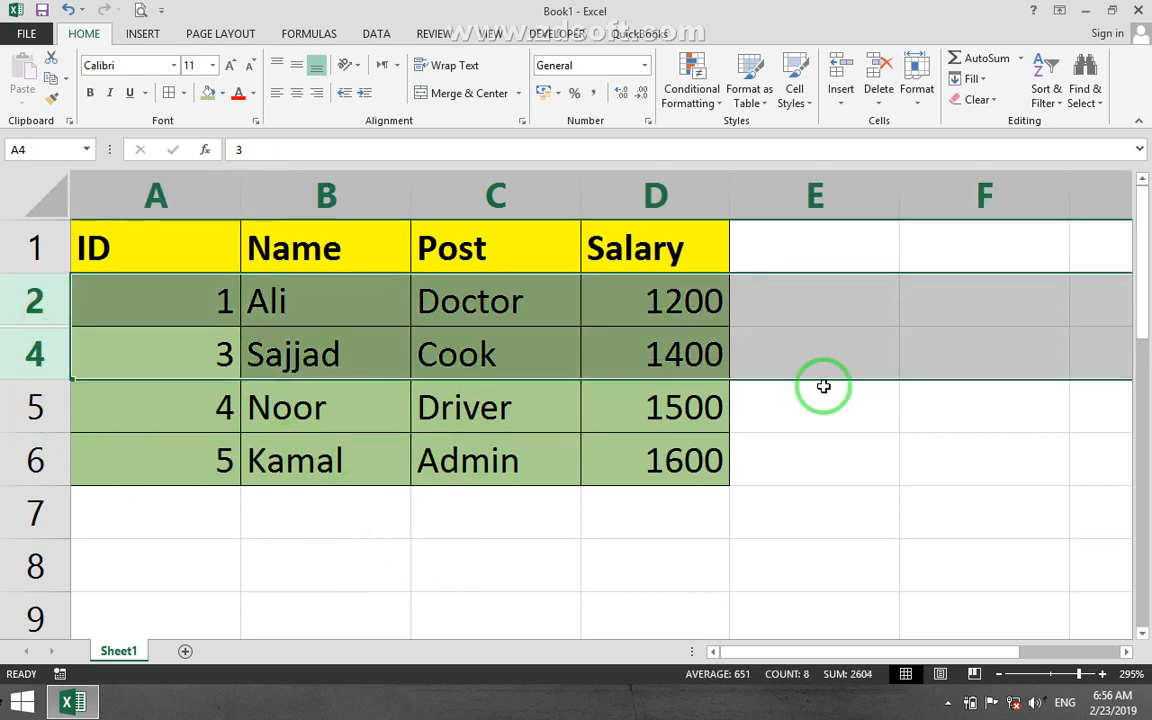
pyautogui.click(918, 100)
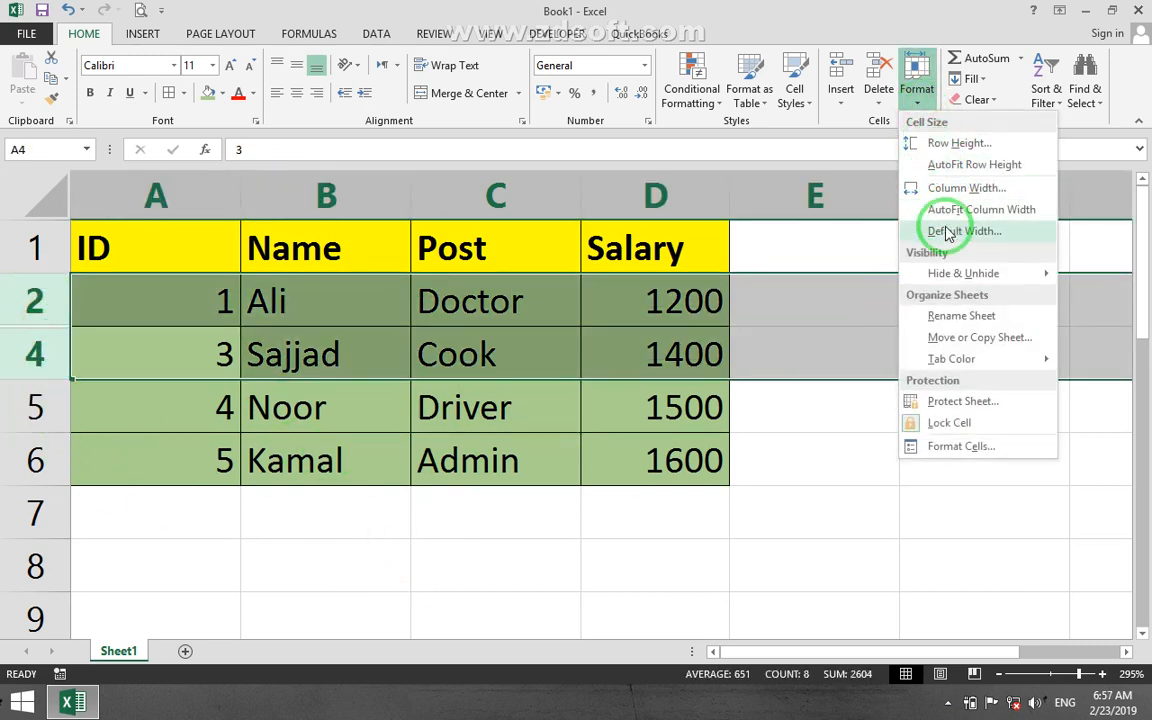
pyautogui.moveTo(940, 272)
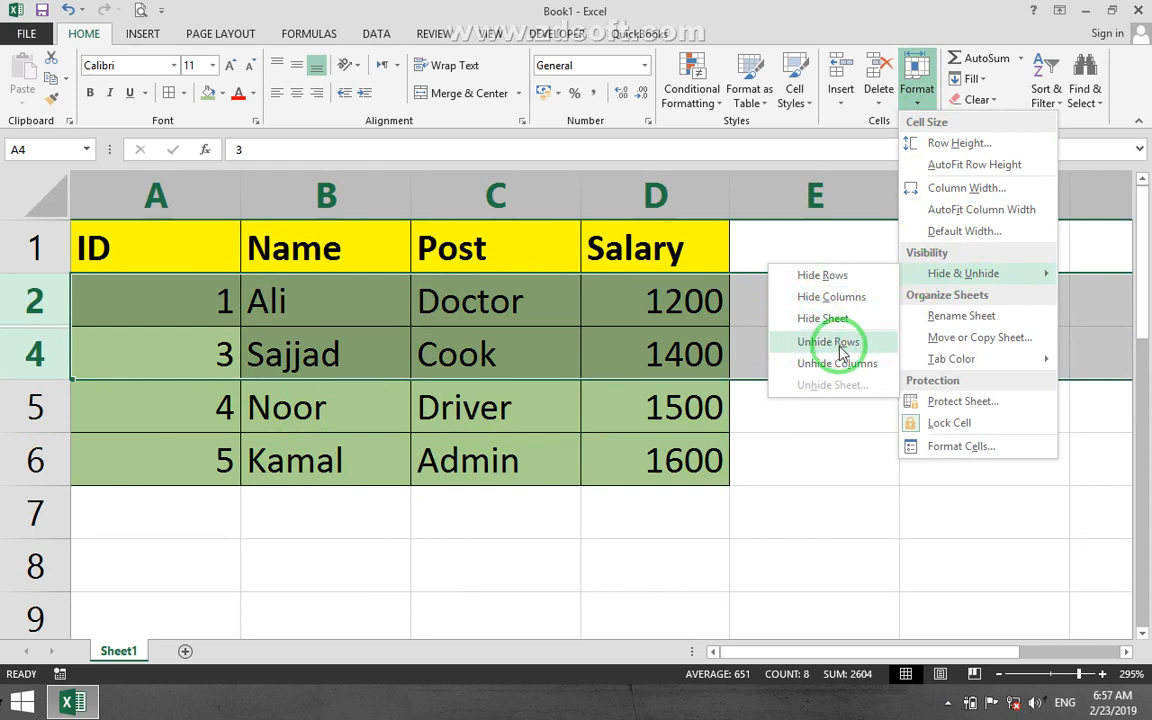
pyautogui.click(797, 343)
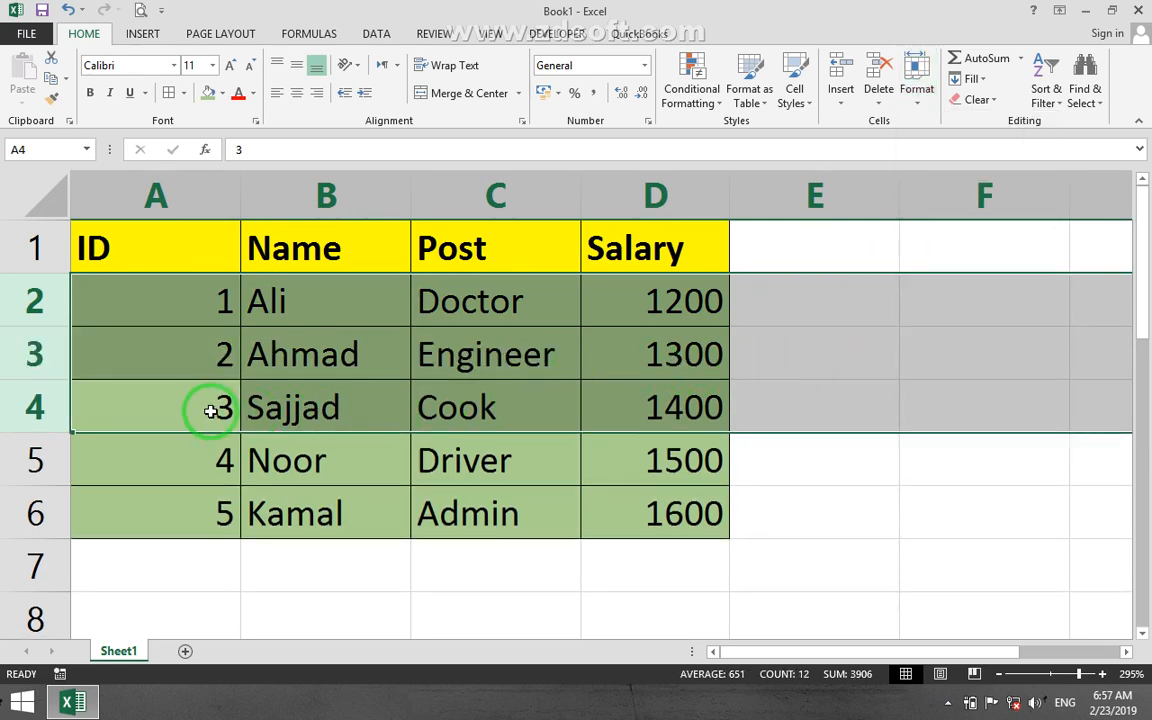
pyautogui.click(211, 410)
# Hide column B, the Name column of the employee table.
pyautogui.click(330, 208)
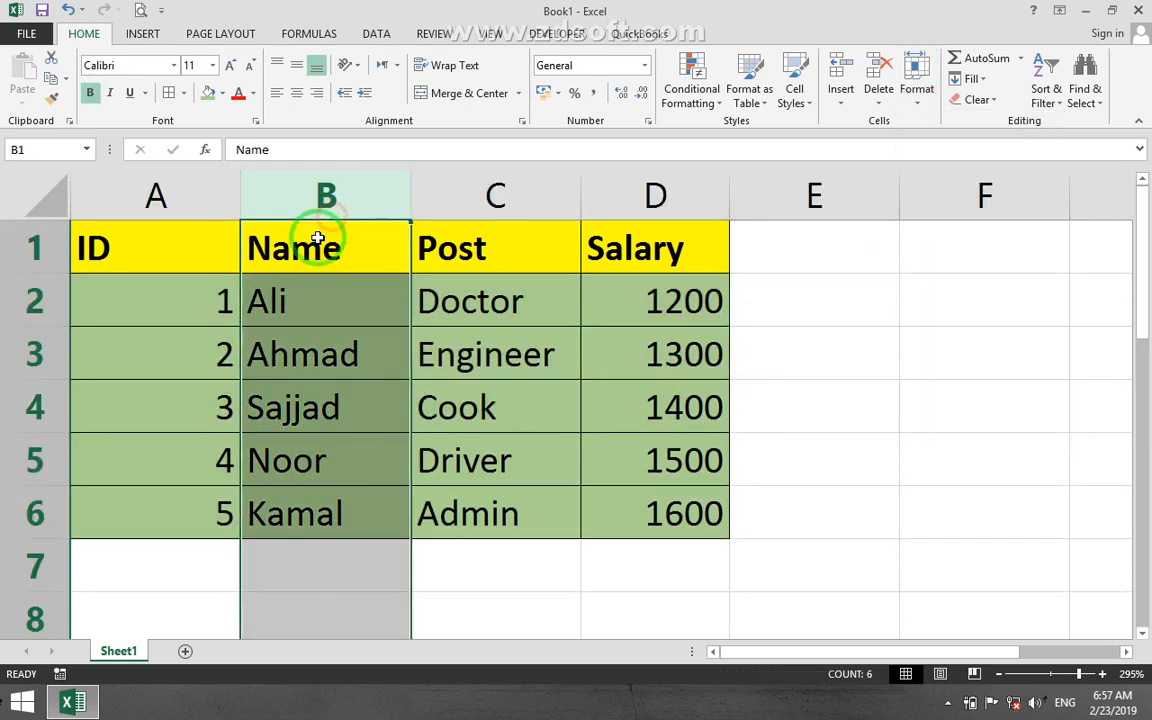
pyautogui.click(919, 112)
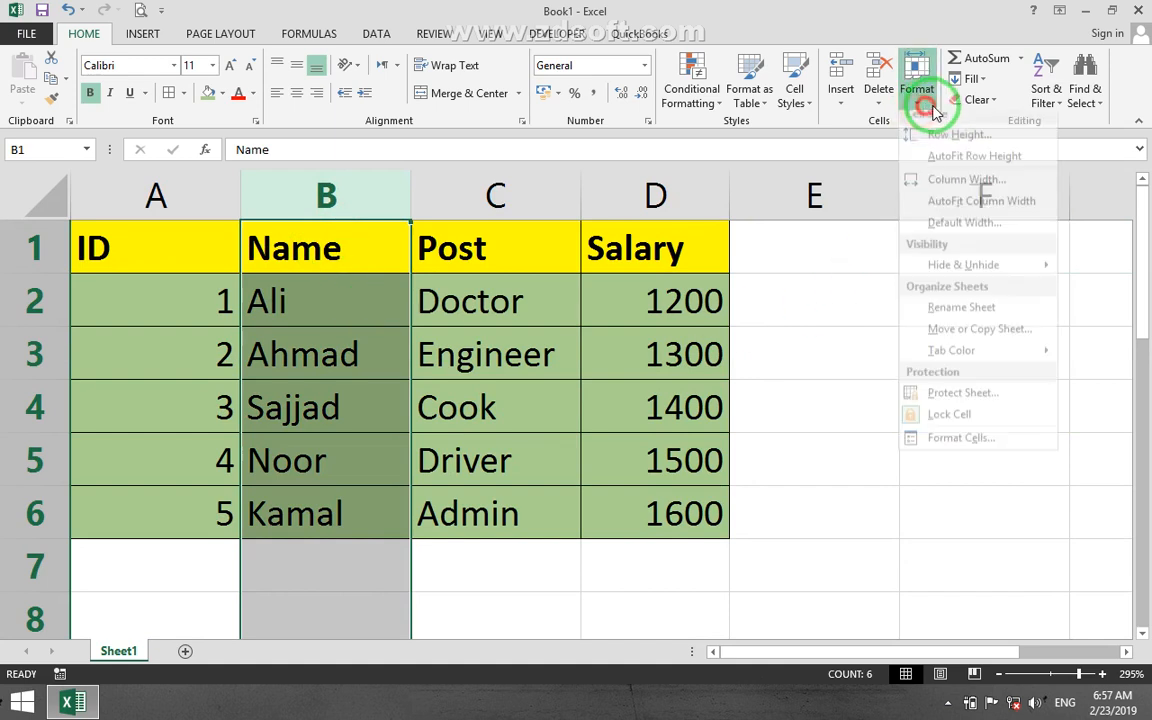
pyautogui.moveTo(972, 274)
pyautogui.click(872, 297)
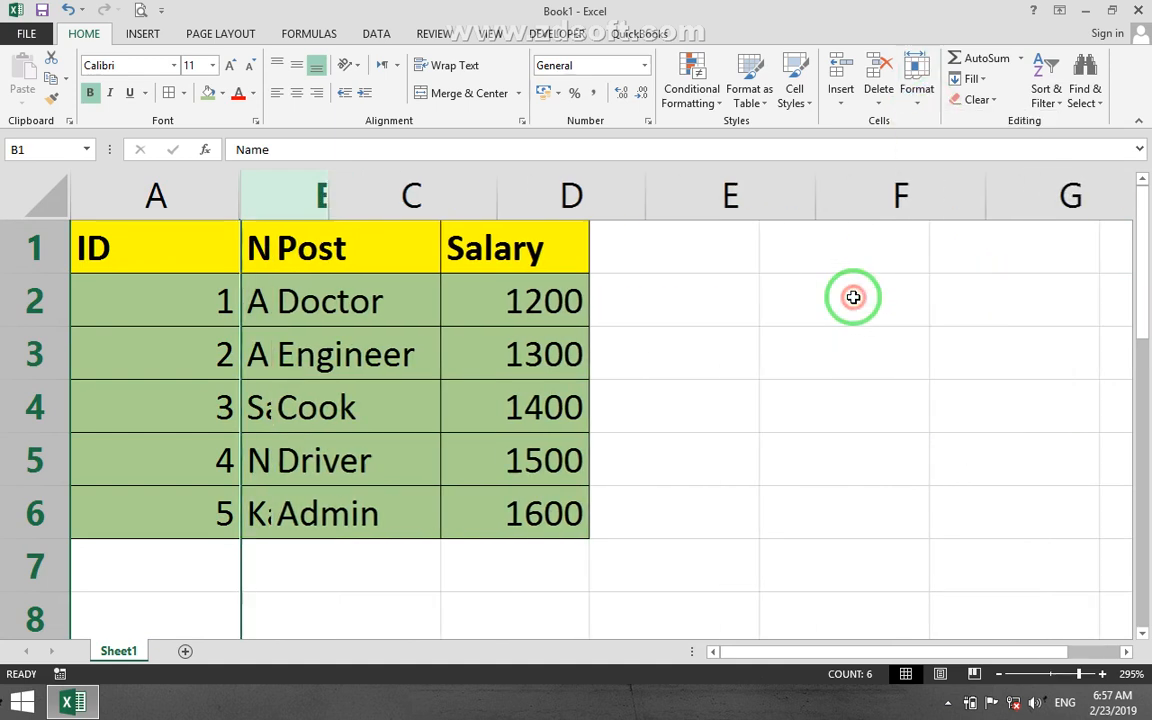
# Unhide column B by applying the unhide command to the selected columns A and C.
pyautogui.moveTo(150, 205); pyautogui.dragTo(300, 207)
pyautogui.click(920, 98)
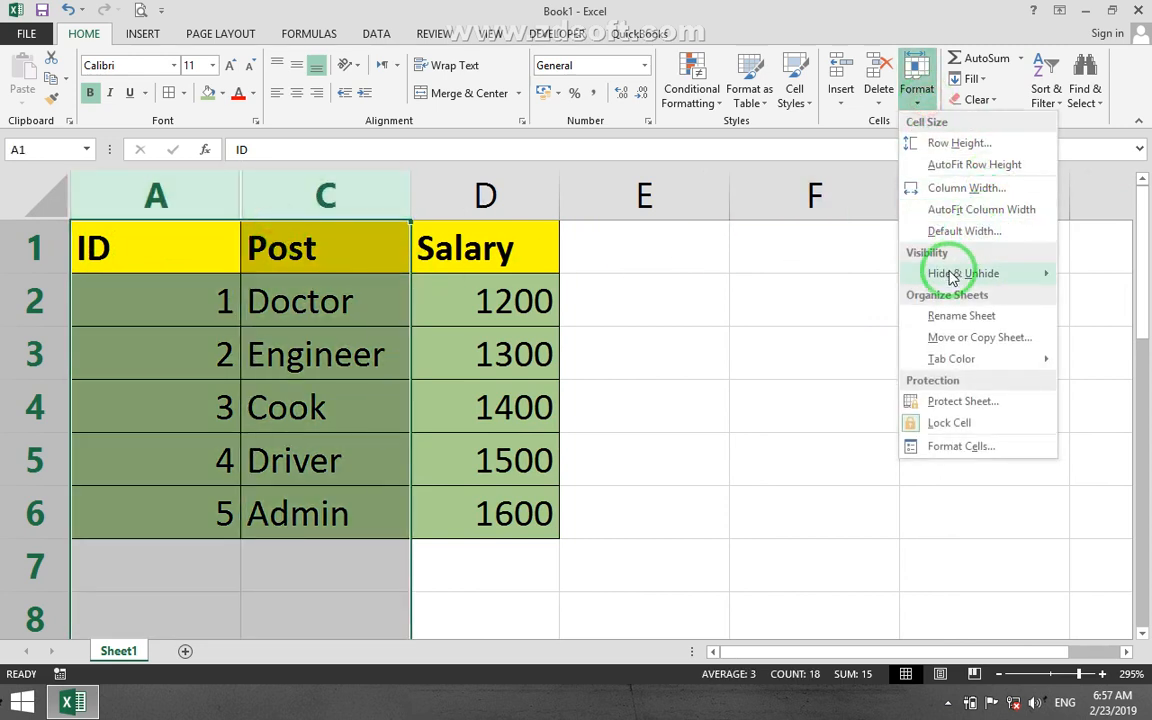
pyautogui.moveTo(935, 273)
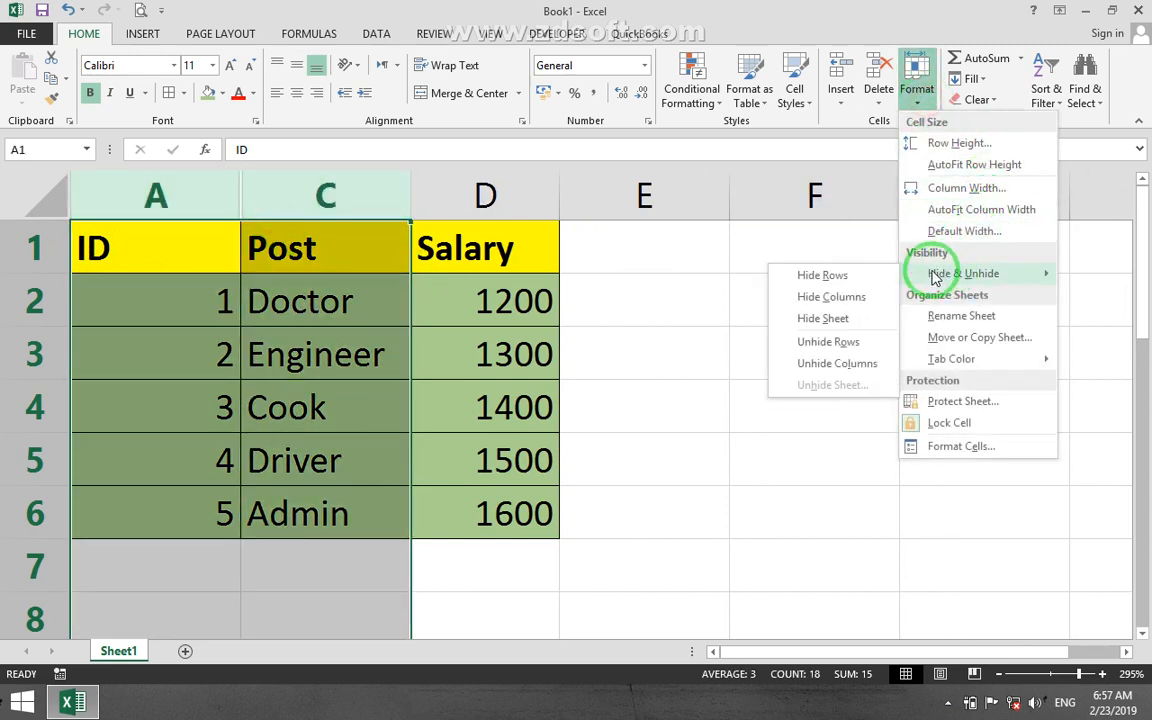
pyautogui.click(828, 365)
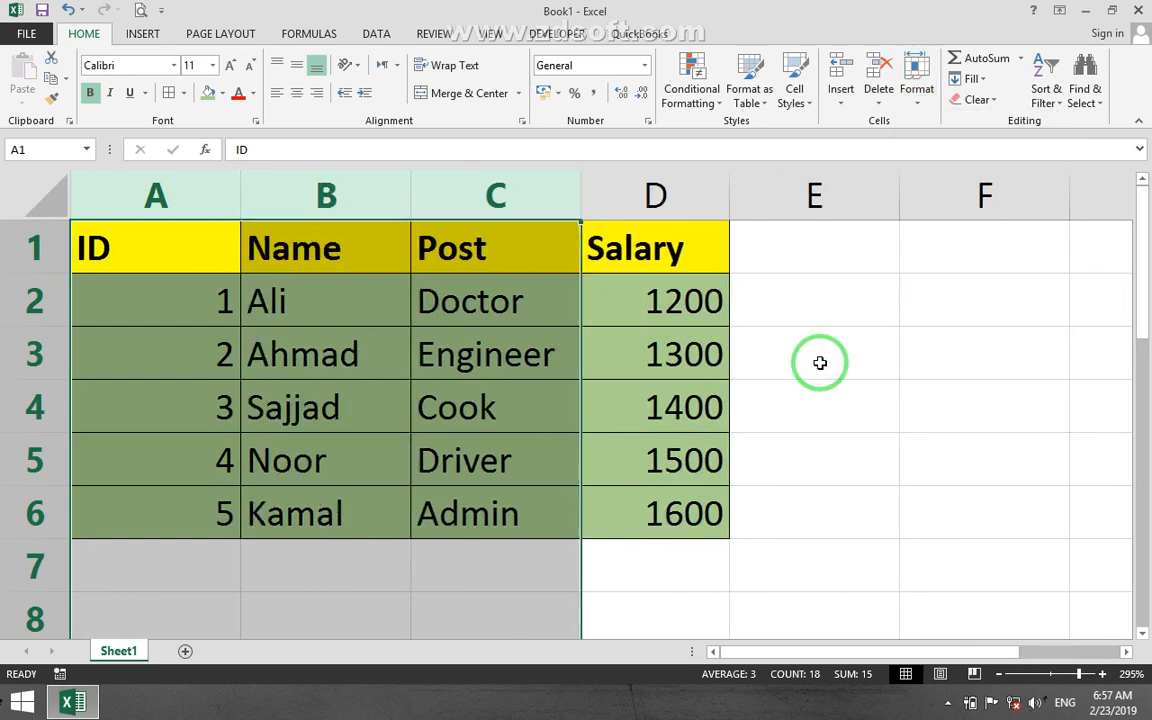
# Add a new blank worksheet after Sheet1 and hide that worksheet.
pyautogui.click(910, 88)
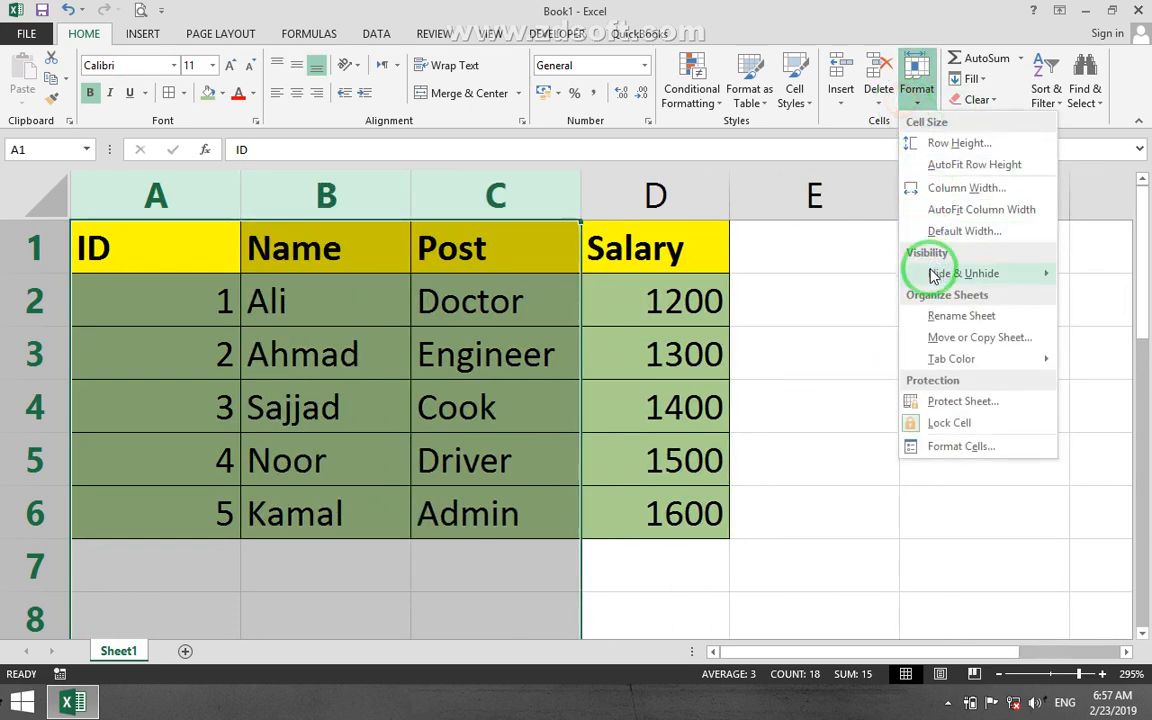
pyautogui.click(411, 432)
pyautogui.click(184, 651)
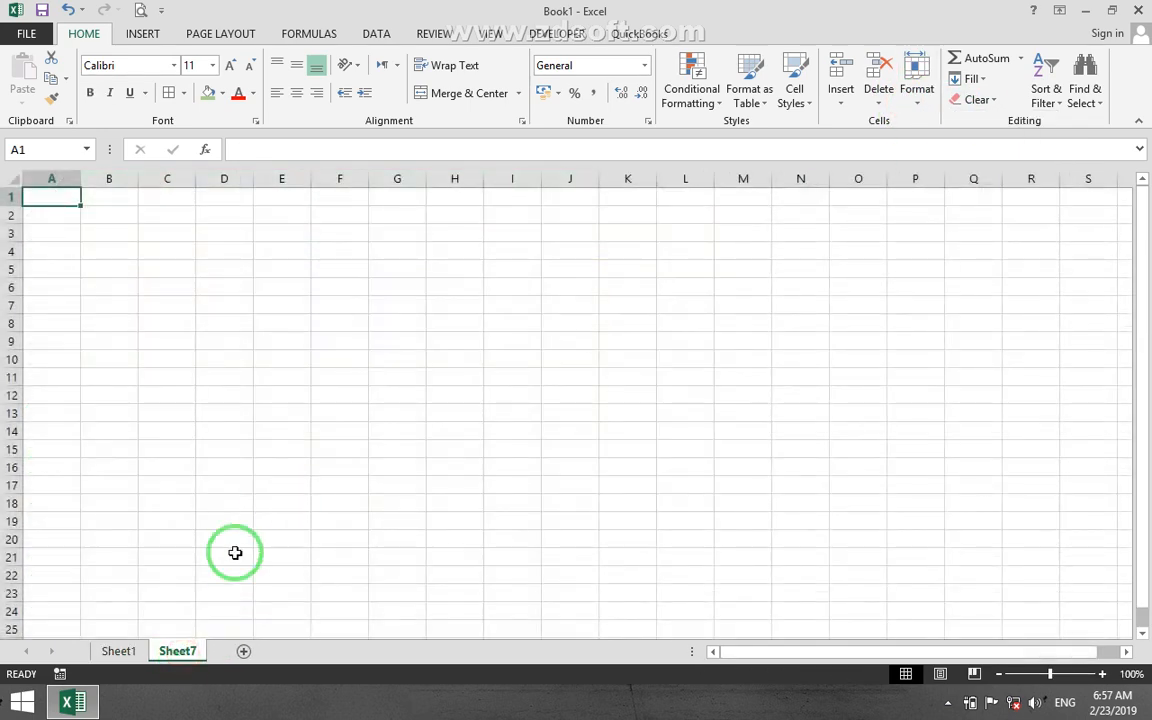
pyautogui.click(914, 95)
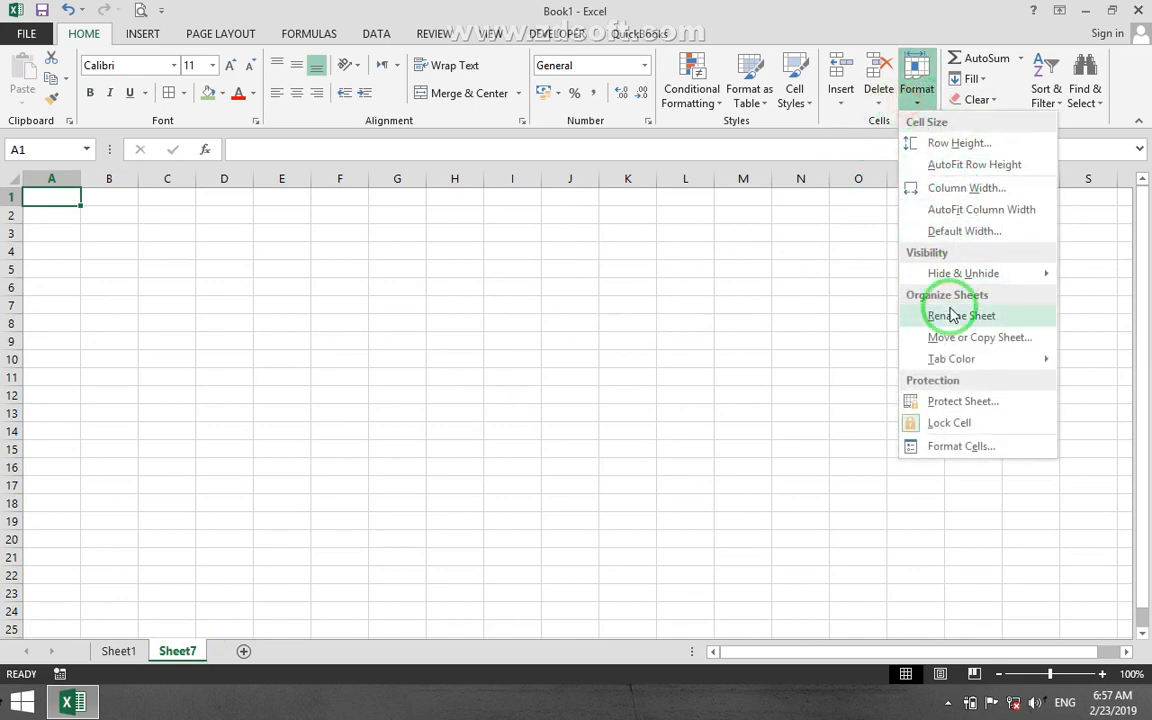
pyautogui.moveTo(930, 273)
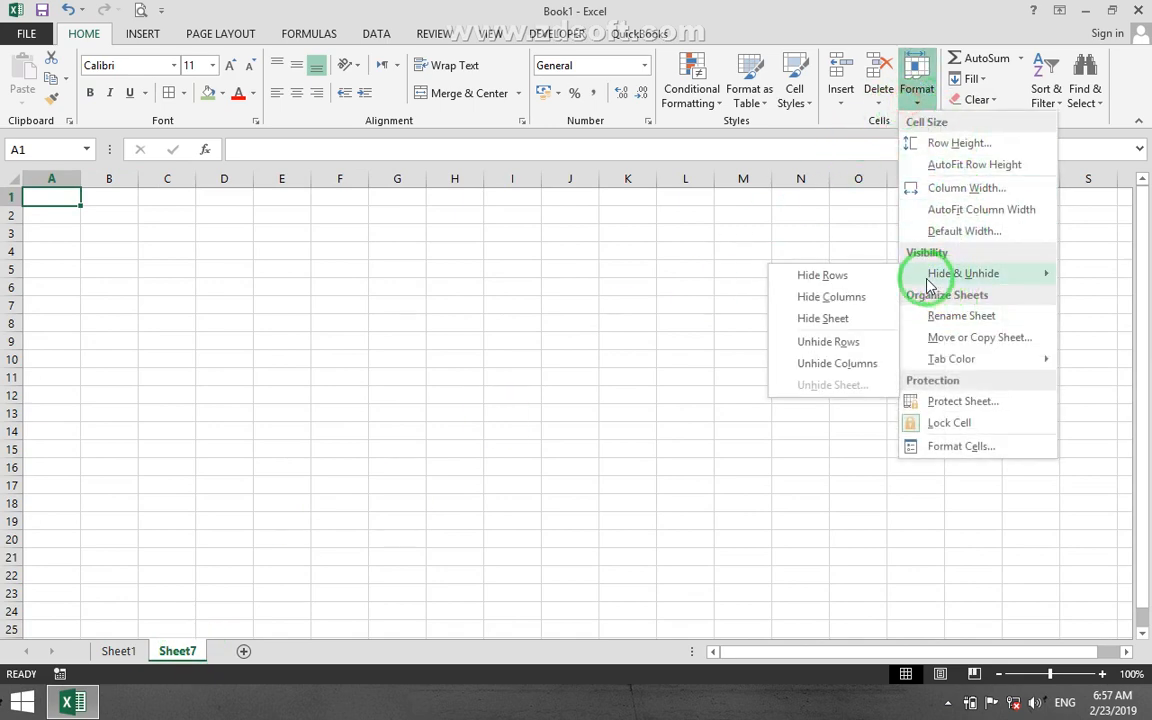
pyautogui.click(815, 333)
# Unhide the hidden worksheet Sheet7 and delete it from the workbook.
pyautogui.click(375, 568)
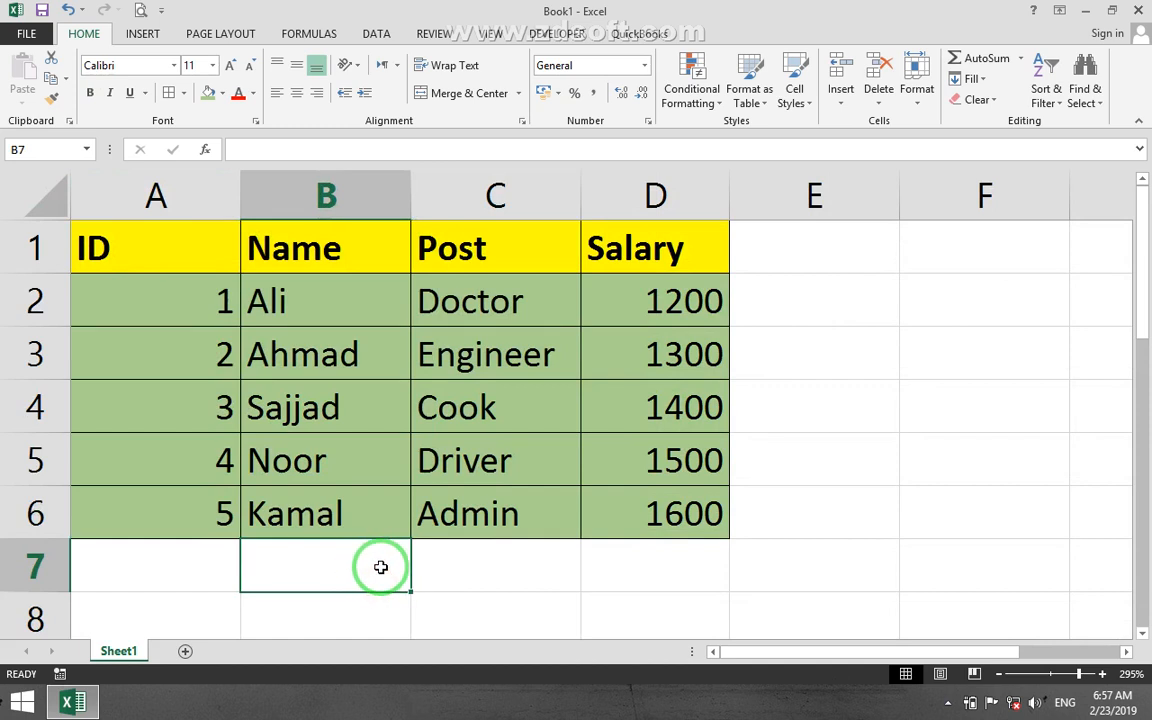
pyautogui.click(916, 95)
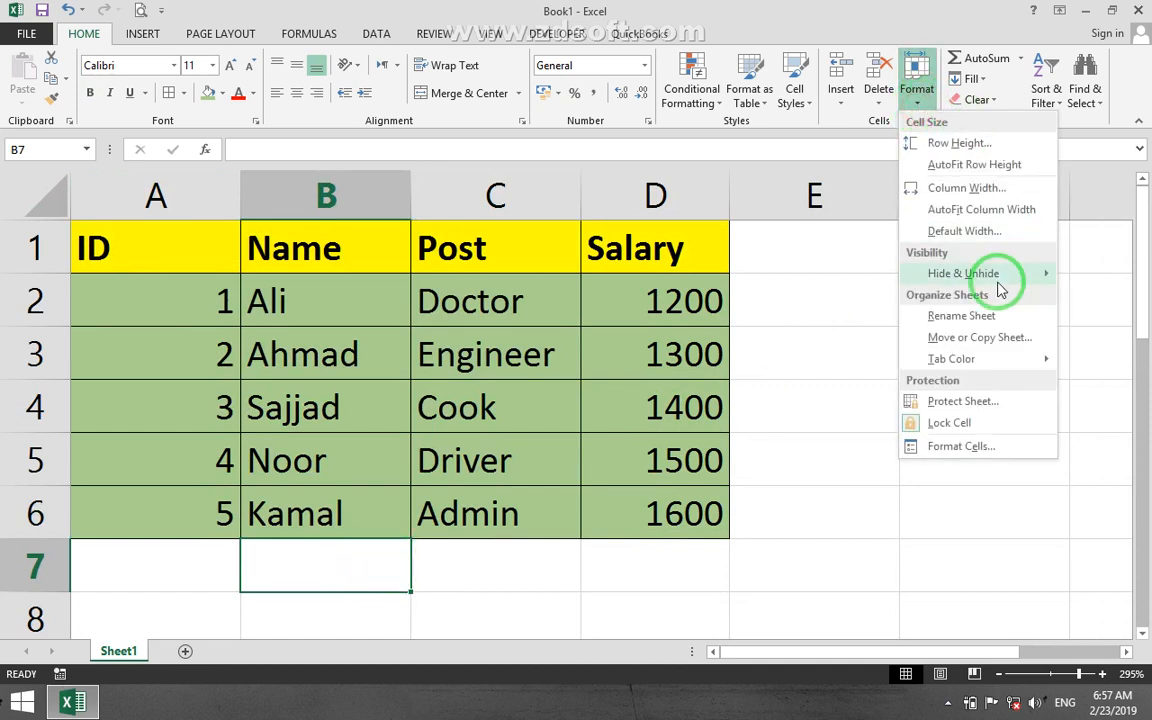
pyautogui.moveTo(933, 275)
pyautogui.click(818, 386)
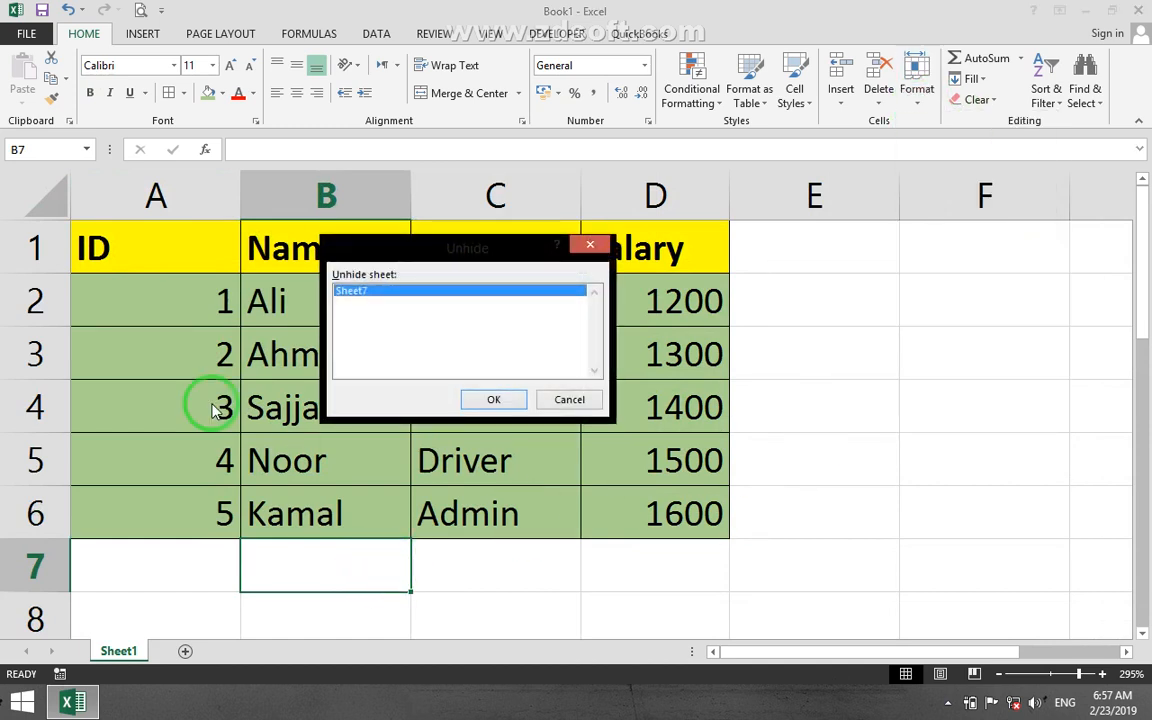
pyautogui.click(488, 400)
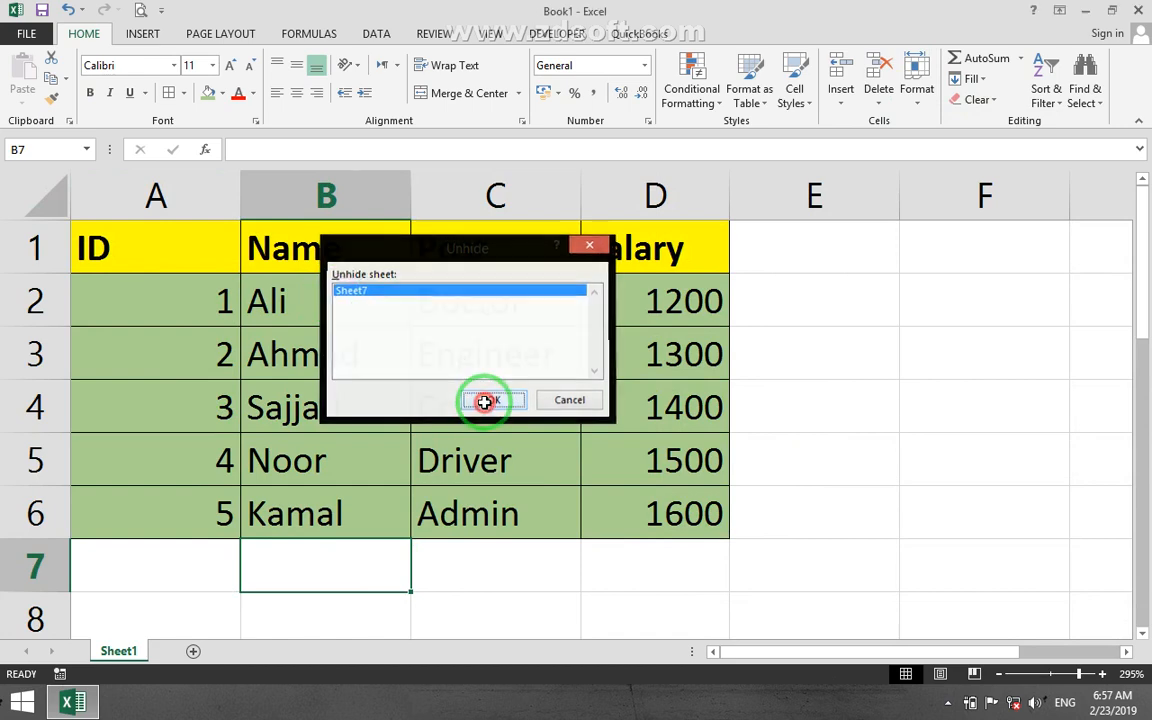
pyautogui.rightClick(166, 660)
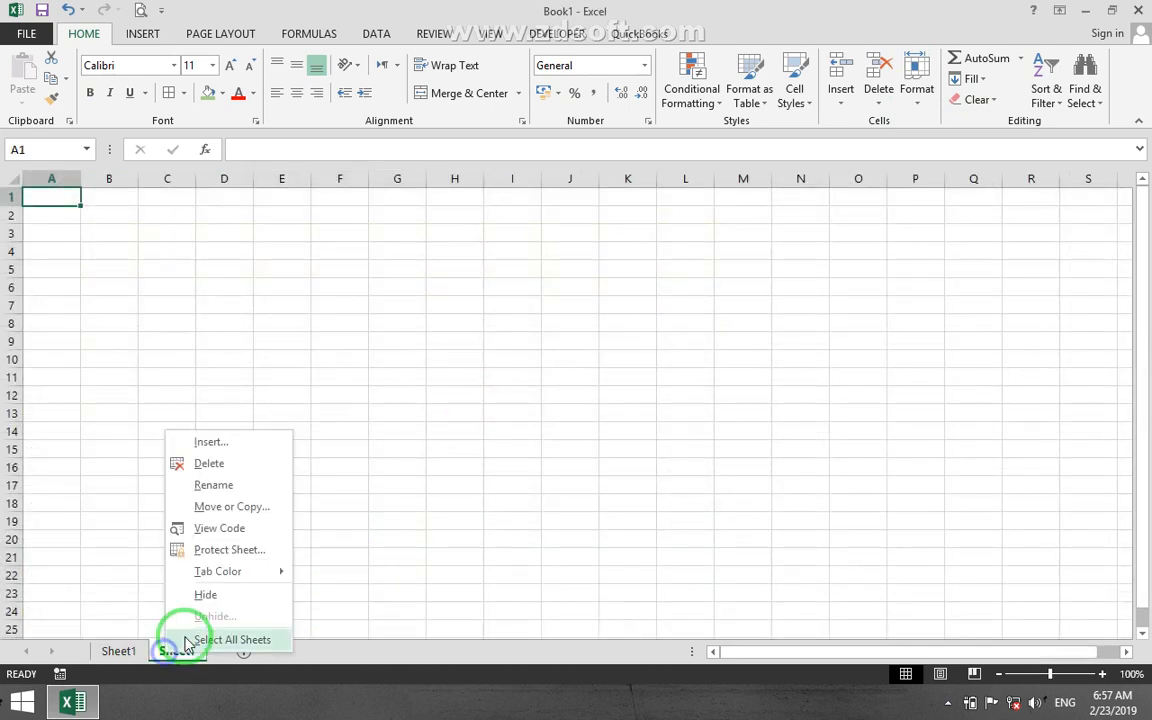
pyautogui.click(210, 464)
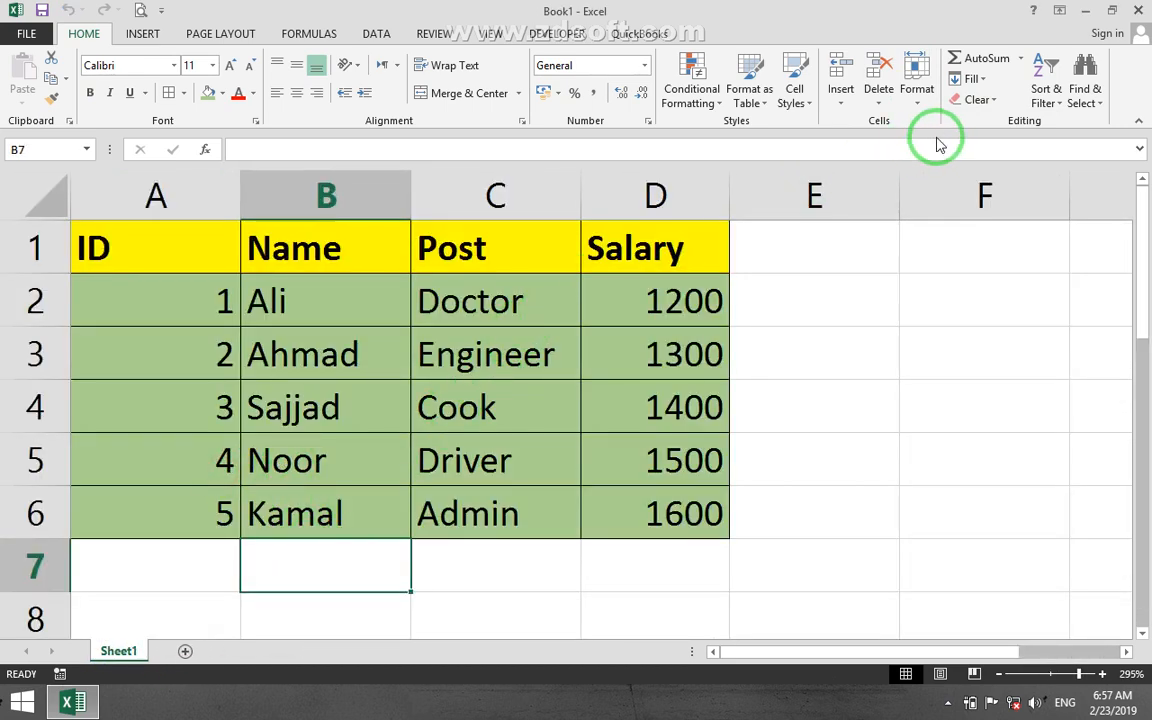
# Hide row 3 of the employee table, and unhide it again from the selected rows 2 and 4.
pyautogui.click(25, 350)
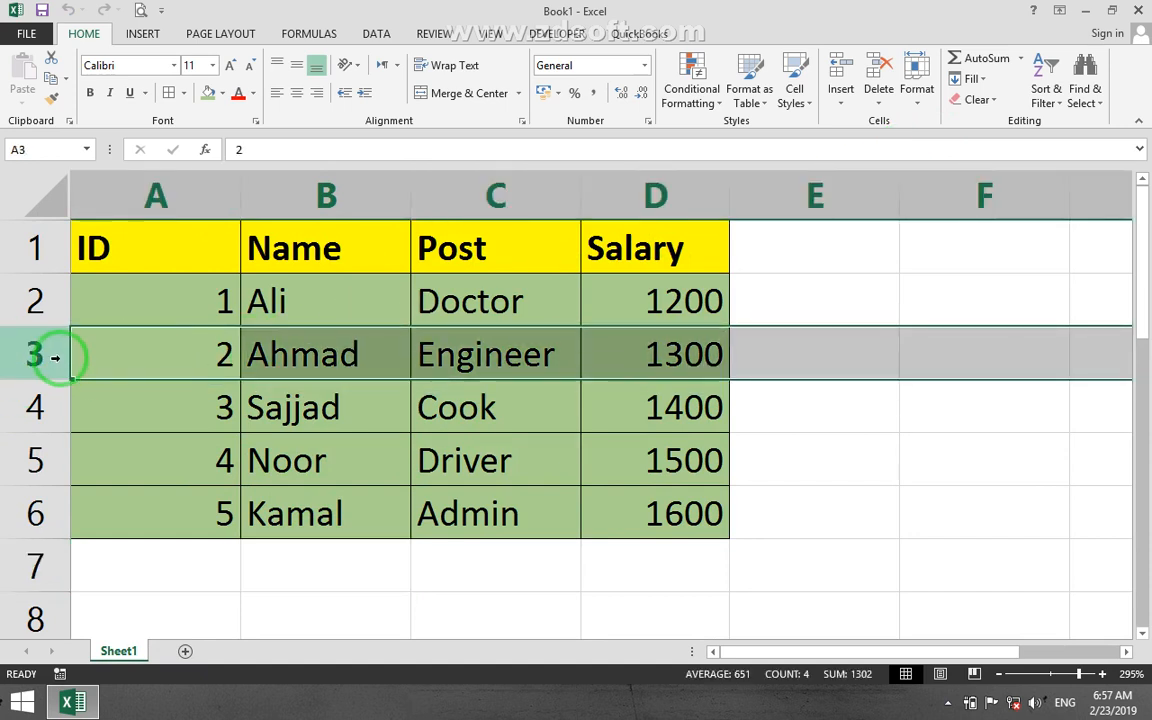
pyautogui.rightClick(40, 348)
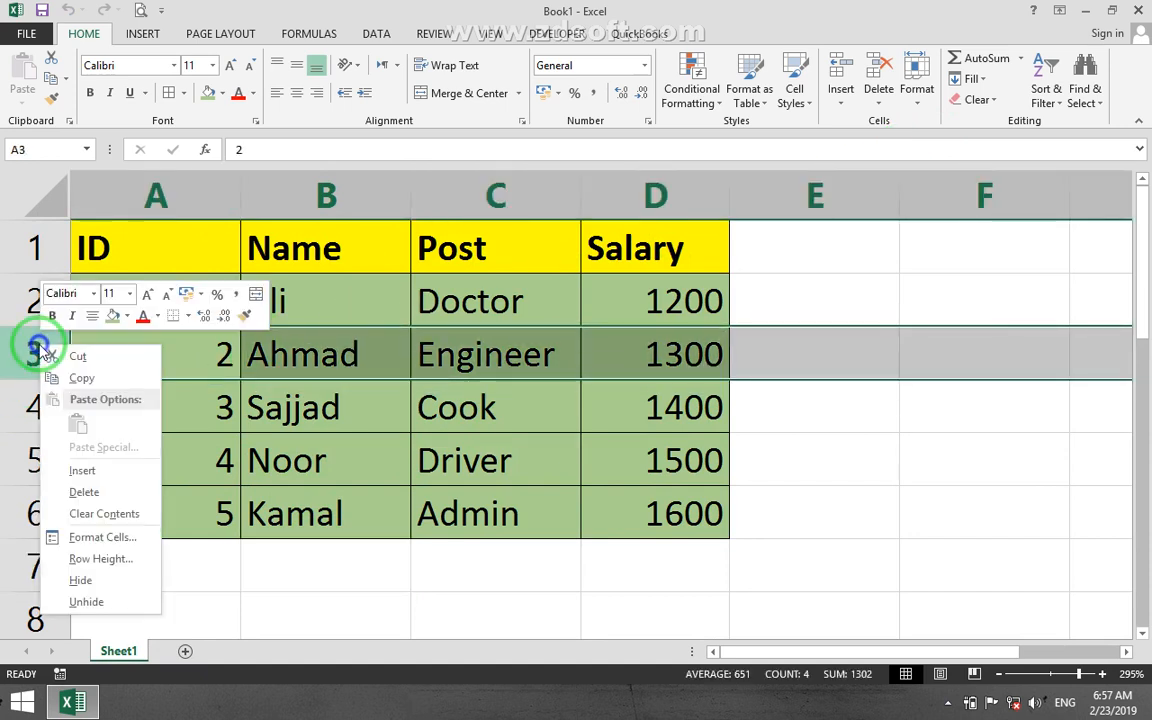
pyautogui.click(99, 581)
pyautogui.click(141, 474)
pyautogui.moveTo(39, 342); pyautogui.dragTo(40, 300)
pyautogui.rightClick(25, 305)
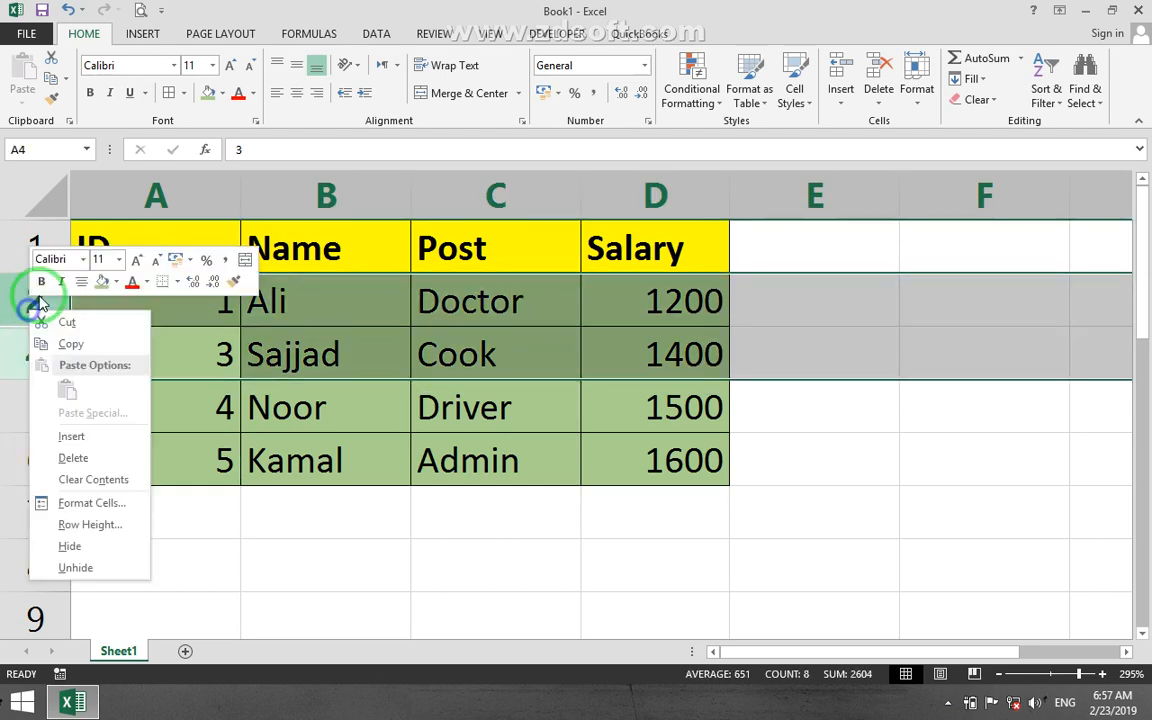
pyautogui.click(95, 570)
# Hide the Name column B, and unhide it again from the selected columns A and C.
pyautogui.click(316, 203)
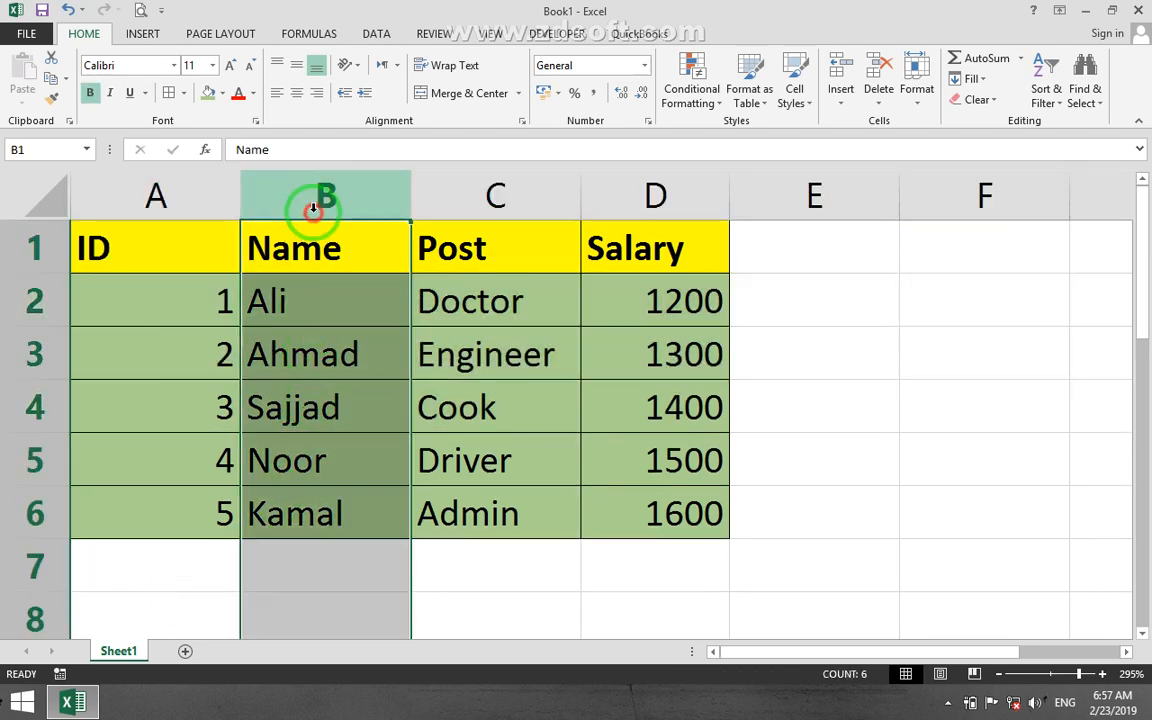
pyautogui.rightClick(312, 199)
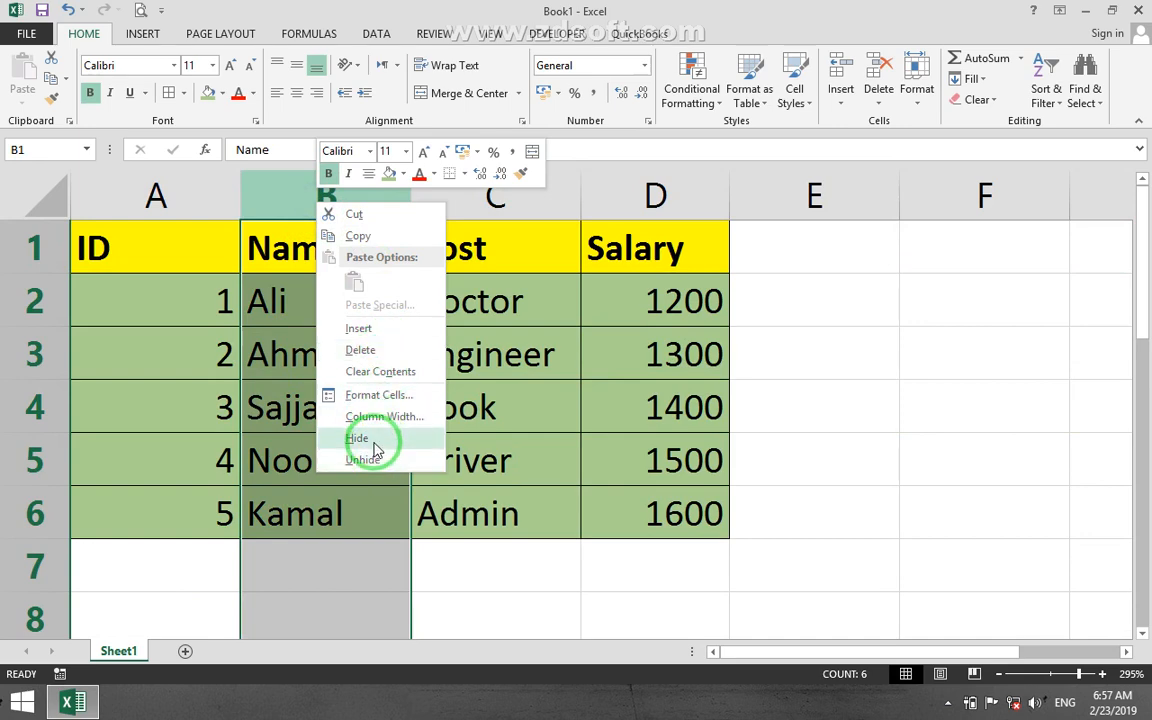
pyautogui.click(378, 441)
pyautogui.moveTo(217, 204); pyautogui.dragTo(257, 193)
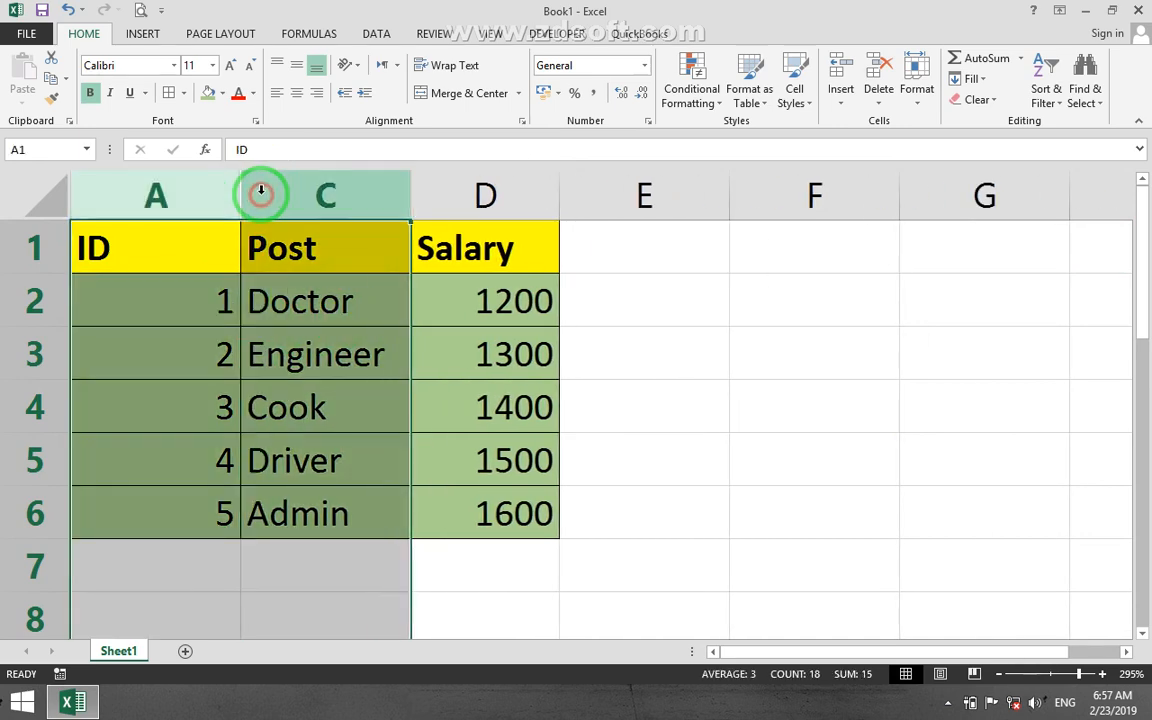
pyautogui.rightClick(257, 193)
pyautogui.click(291, 462)
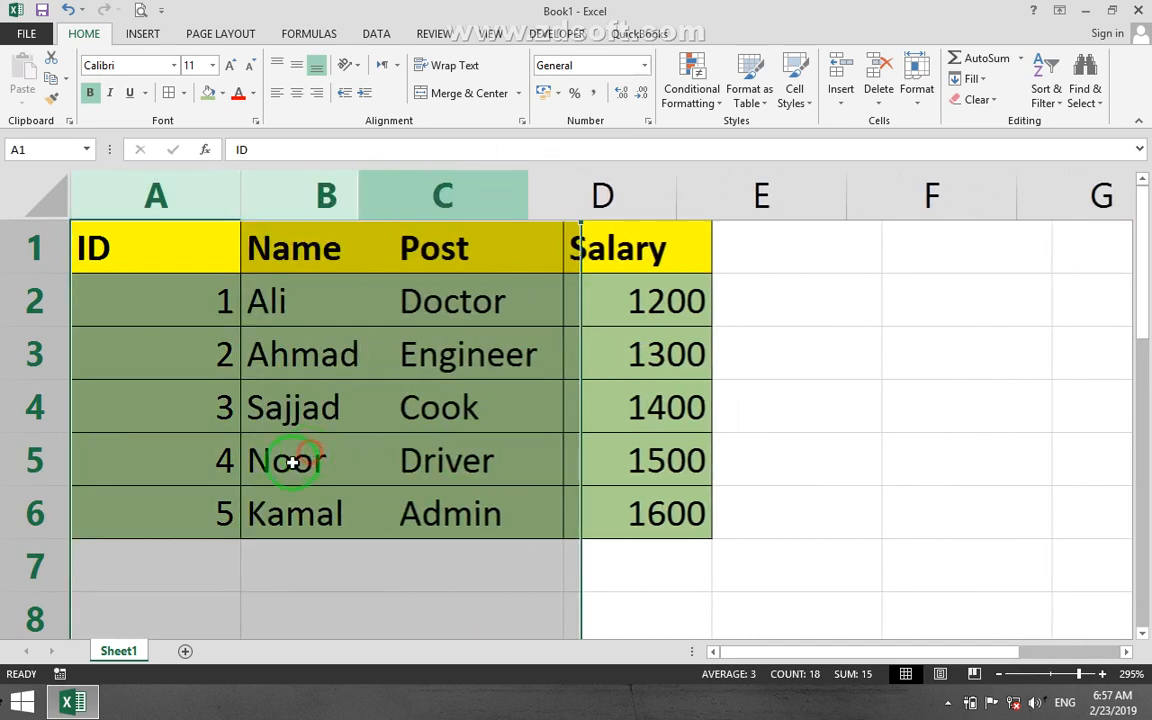
pyautogui.click(366, 393)
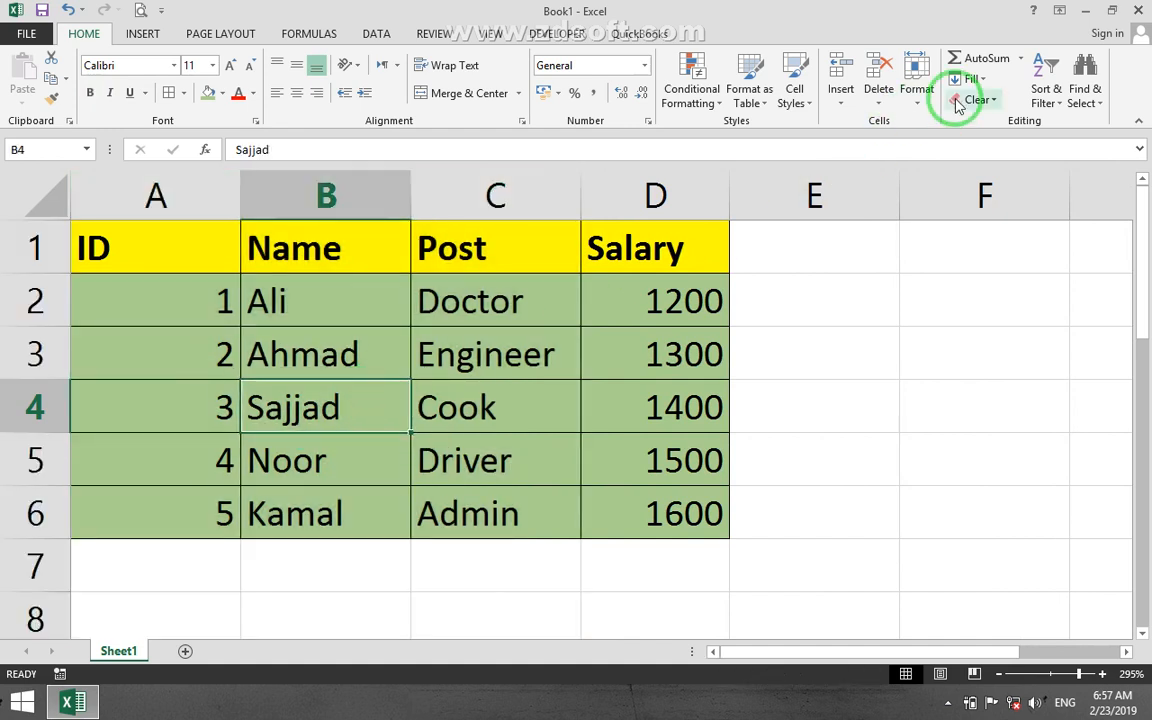
pyautogui.click(918, 95)
pyautogui.moveTo(931, 270)
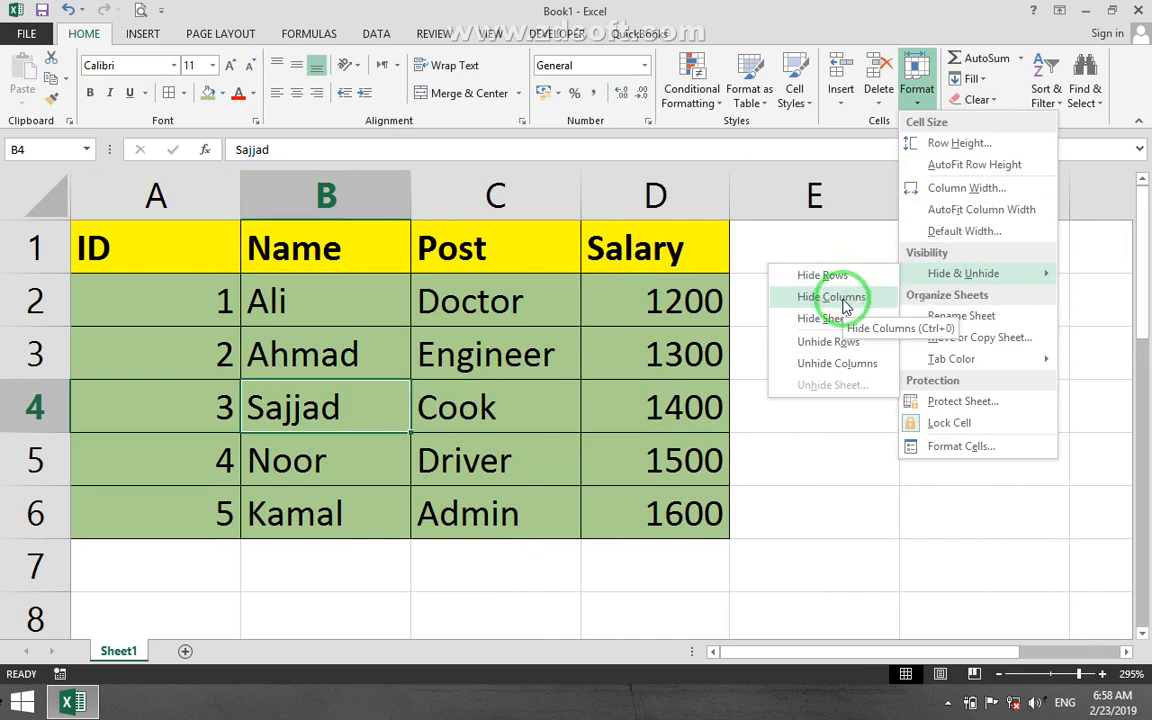
pyautogui.click(404, 251)
pyautogui.click(268, 208)
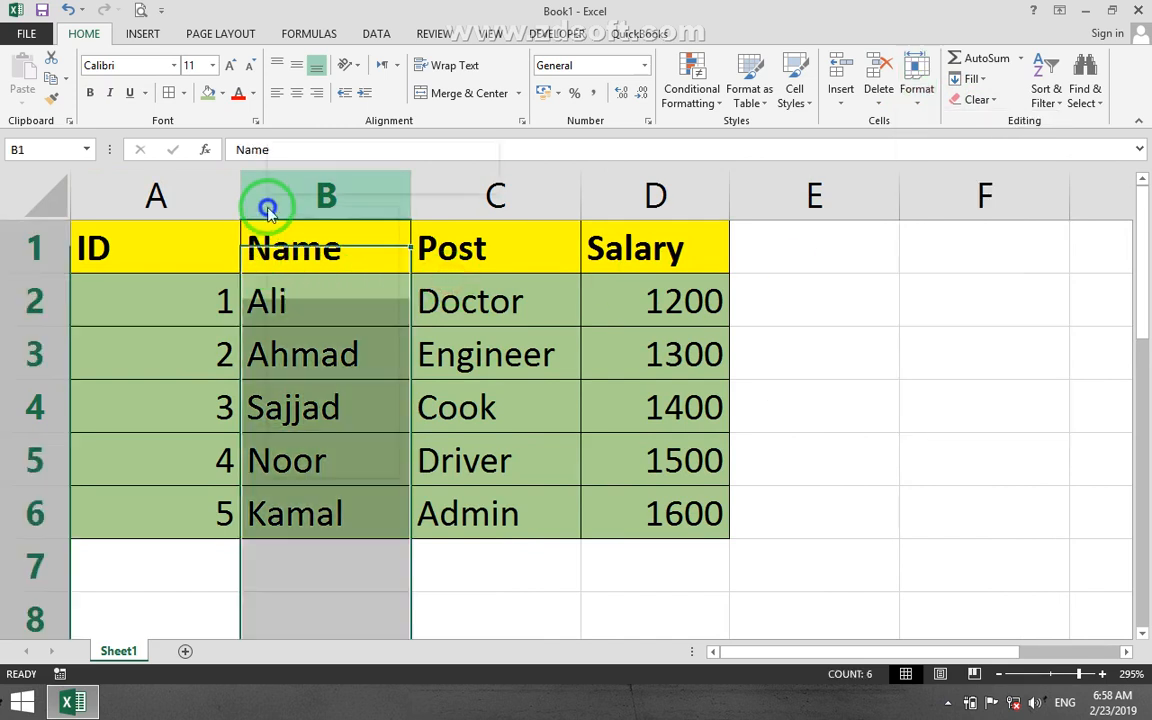
pyautogui.rightClick(268, 208)
# Hide row 3 of the employee table through the row header's options.
pyautogui.rightClick(34, 354)
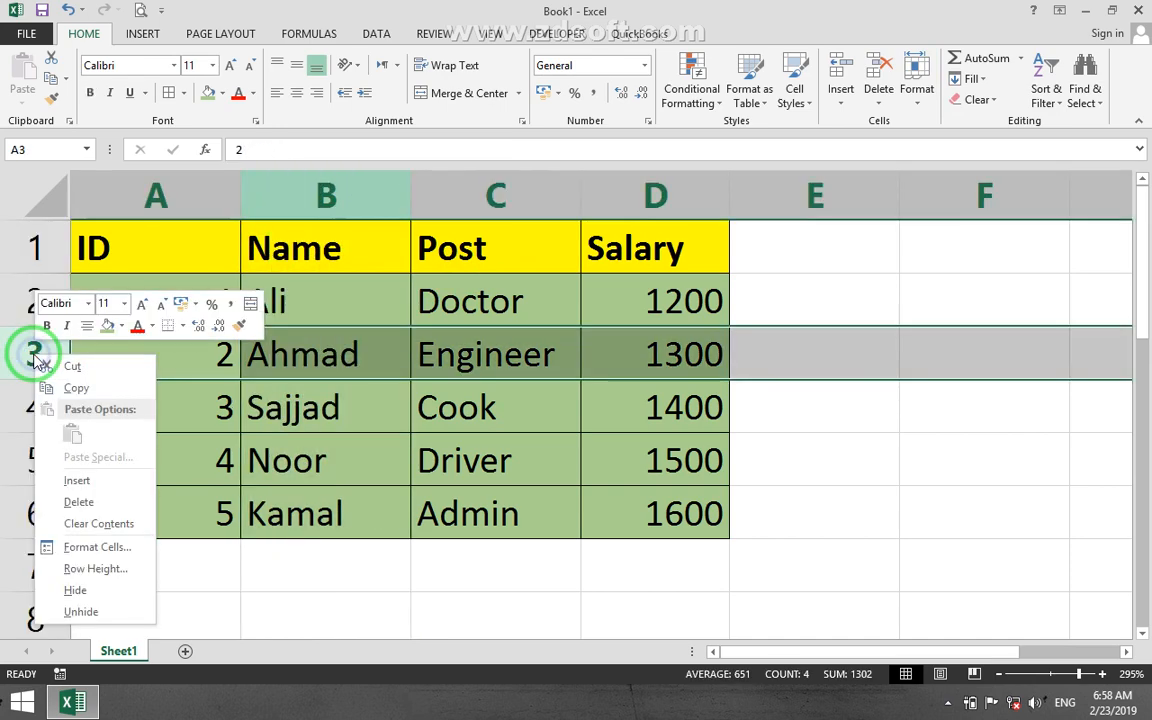
pyautogui.click(100, 592)
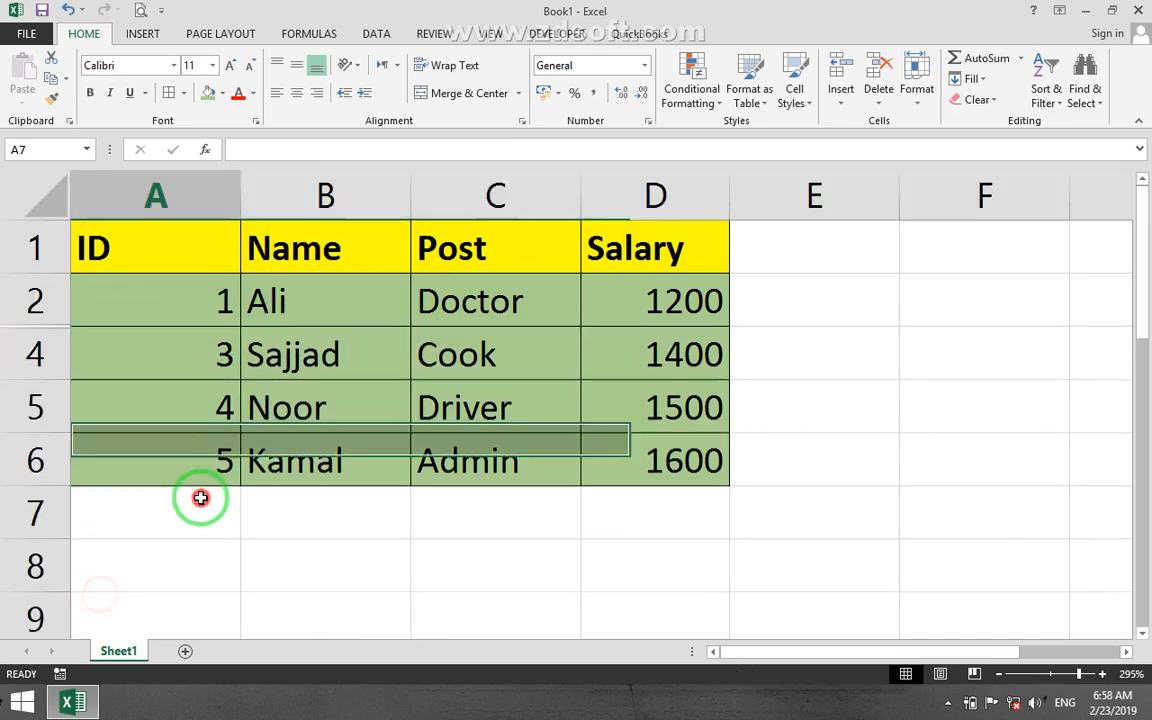
pyautogui.click(42, 246)
pyautogui.click(36, 360)
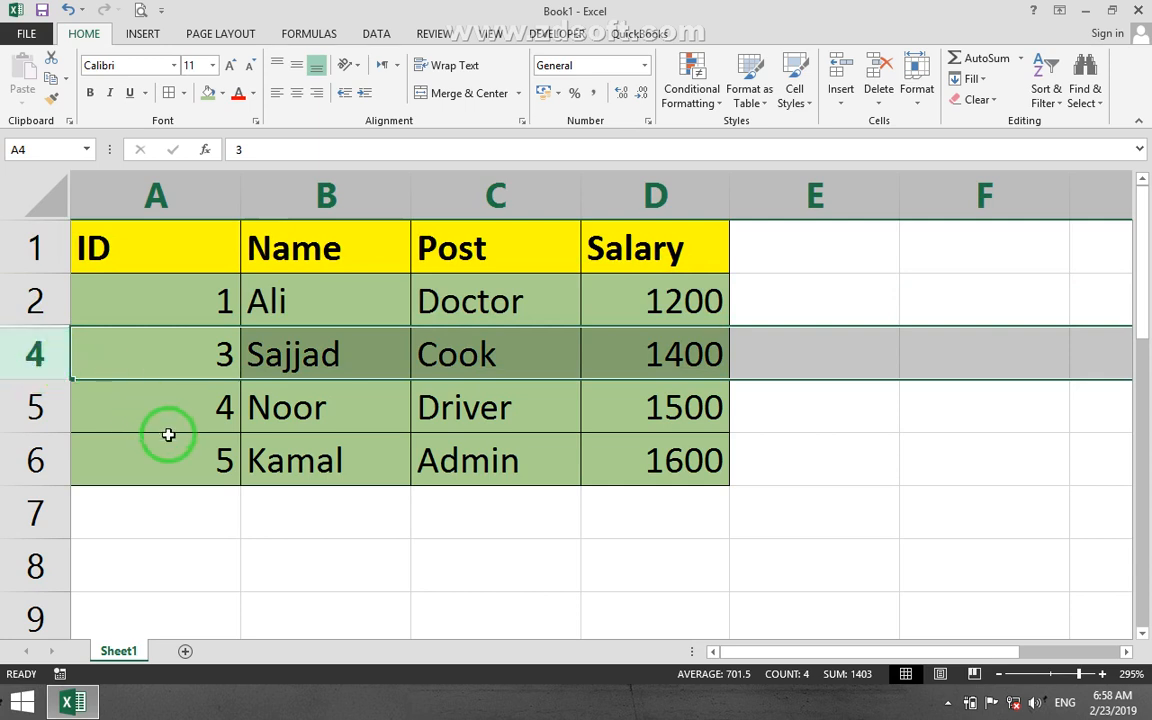
pyautogui.click(298, 568)
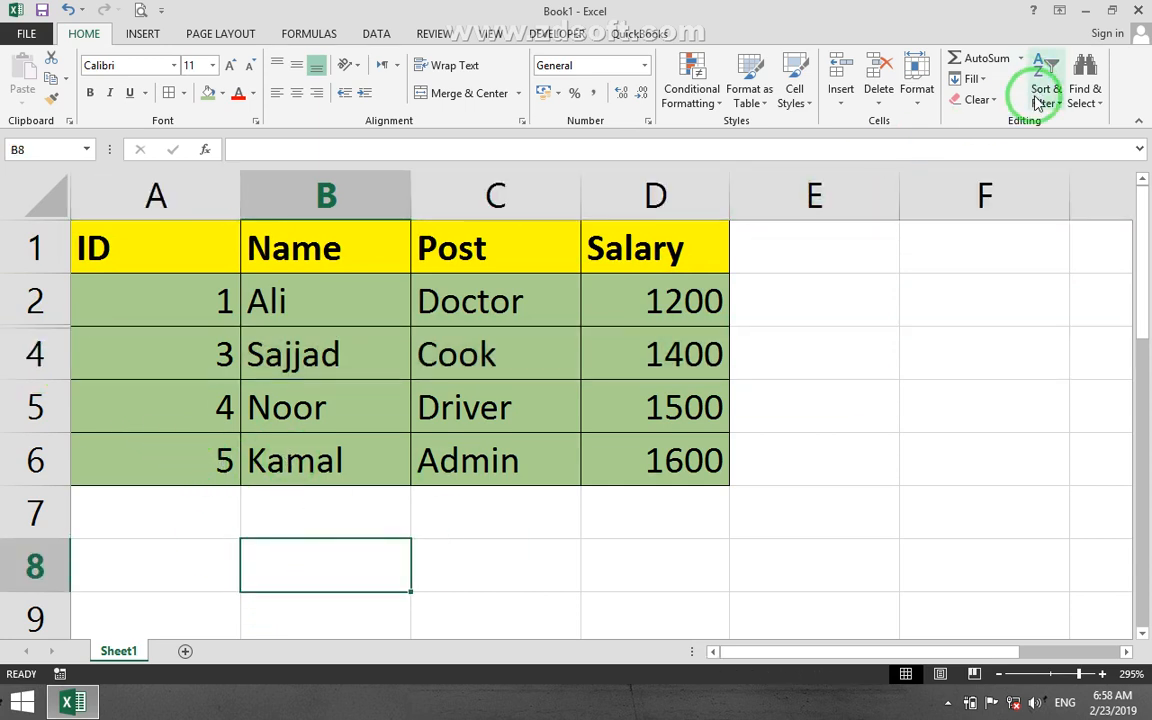
# Select only the visible cells of the sheet with Go To Special.
pyautogui.click(1084, 80)
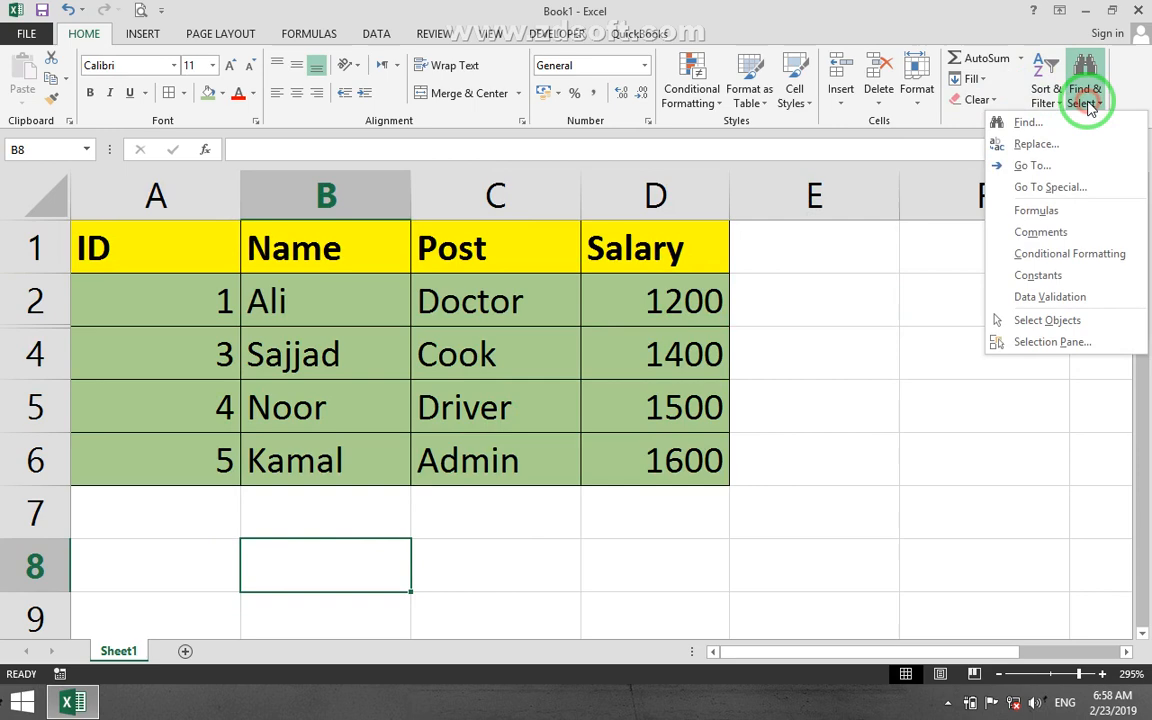
pyautogui.click(1042, 197)
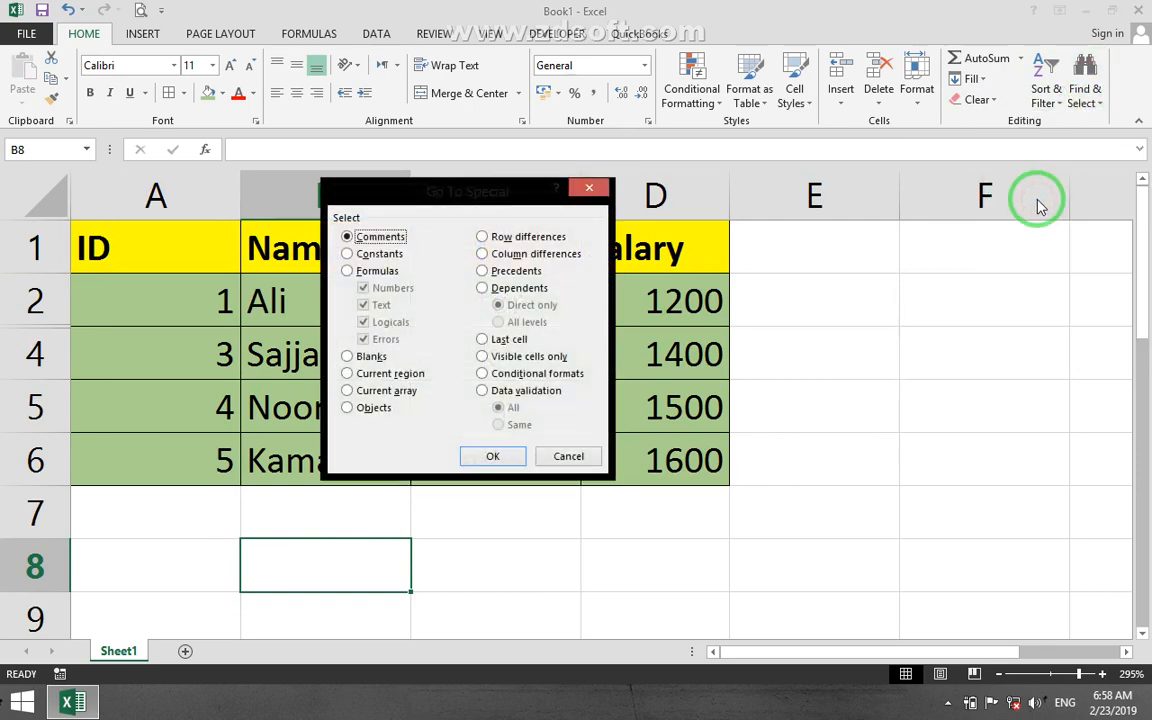
pyautogui.click(553, 358)
pyautogui.click(480, 456)
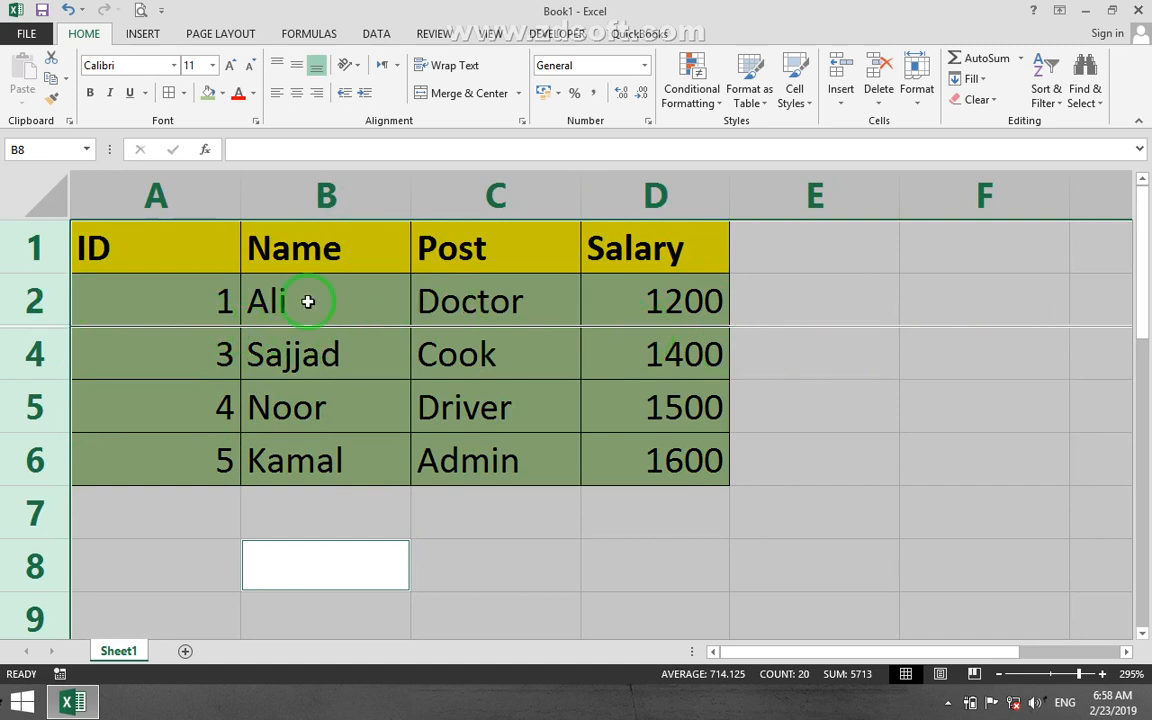
# Unhide row 3 of the employee table from the selected rows 2 and 4.
pyautogui.click(154, 355)
pyautogui.moveTo(31, 334); pyautogui.dragTo(31, 303)
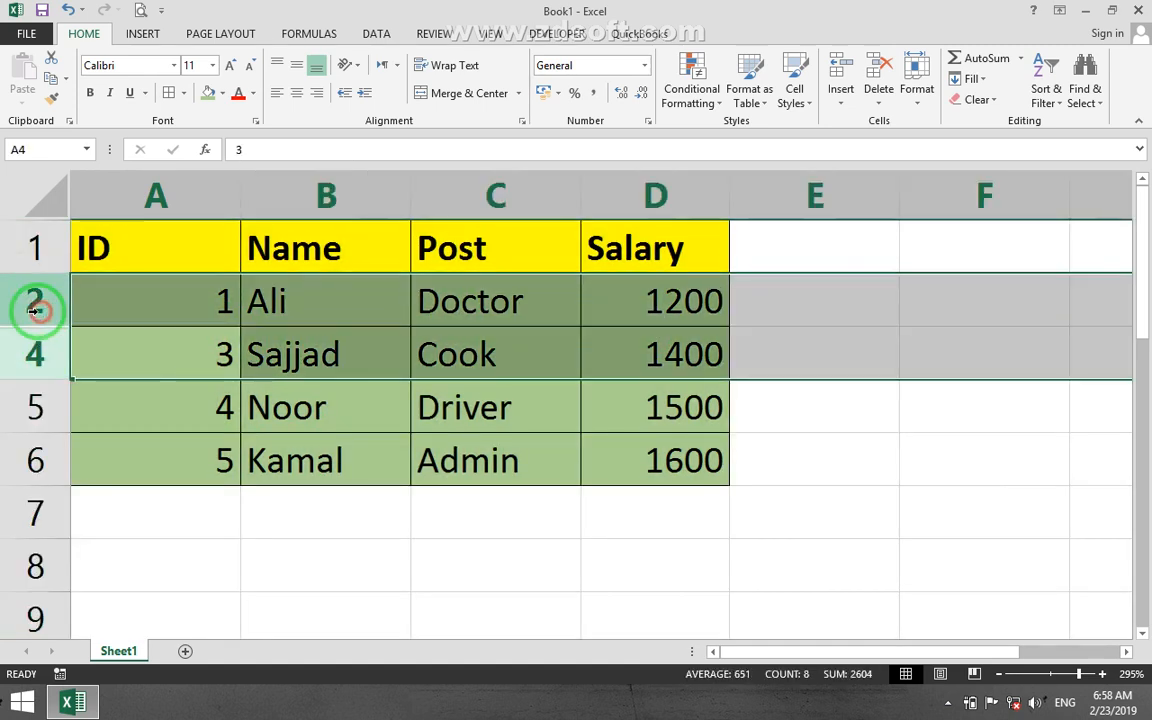
pyautogui.rightClick(36, 310)
pyautogui.click(100, 566)
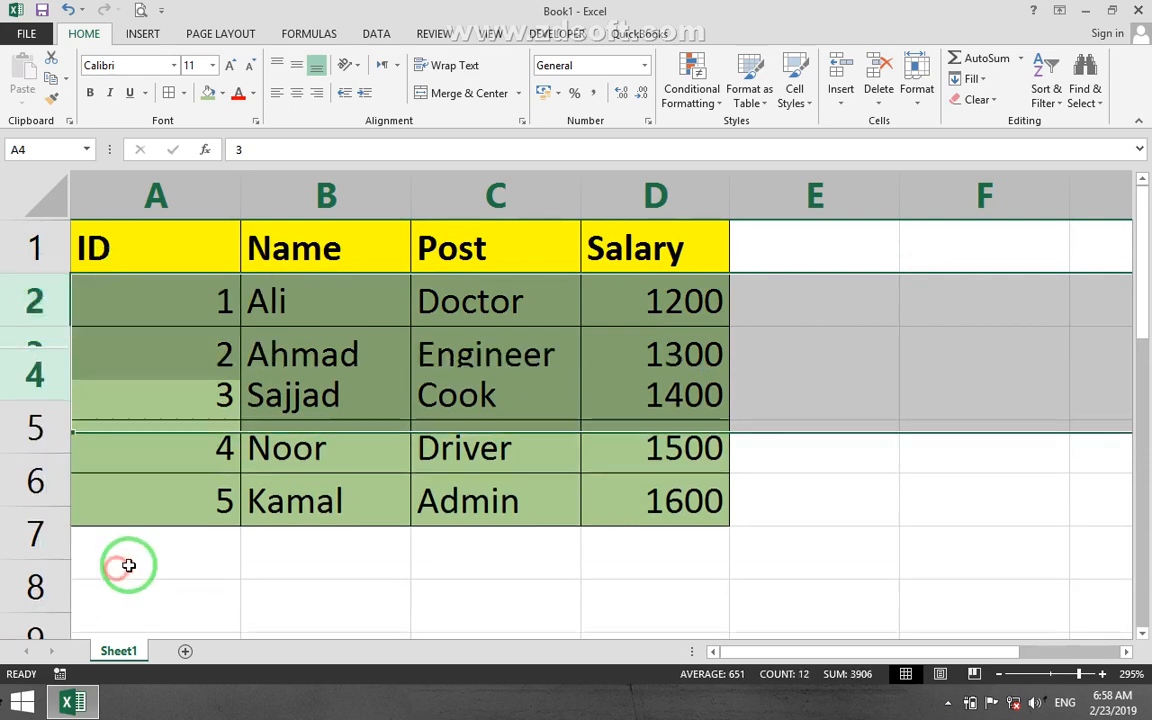
pyautogui.click(302, 375)
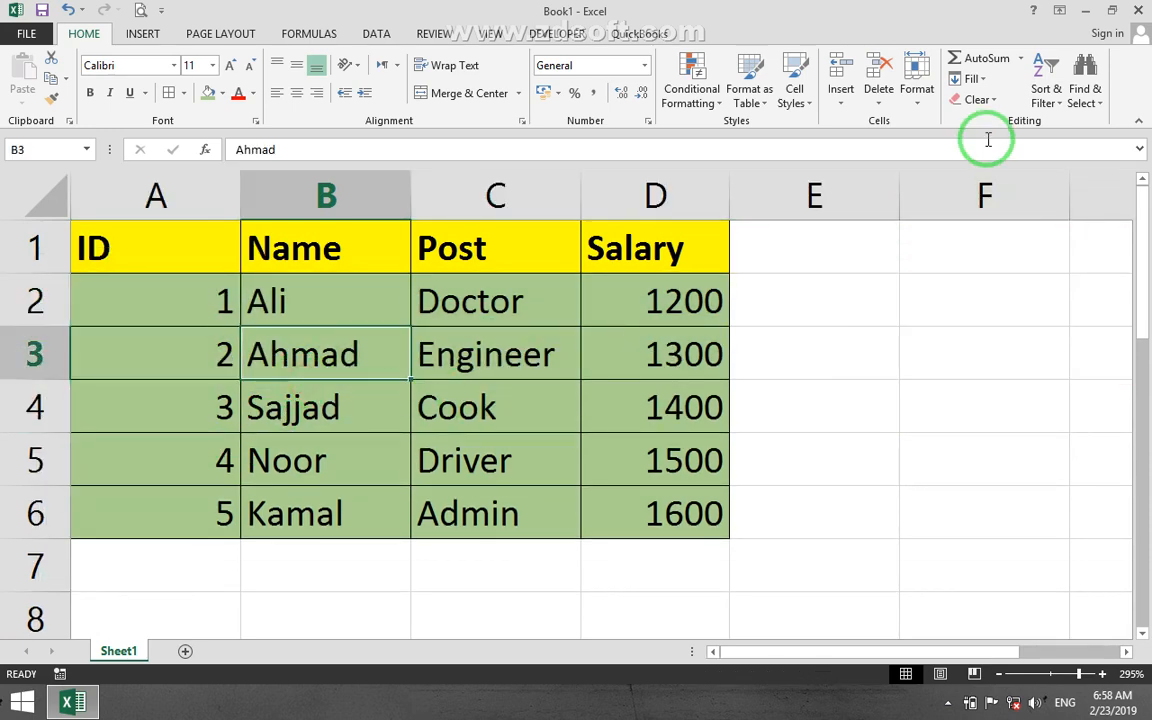
# Hide row 3 again, using the selected cell B3 in the Name column.
pyautogui.click(917, 85)
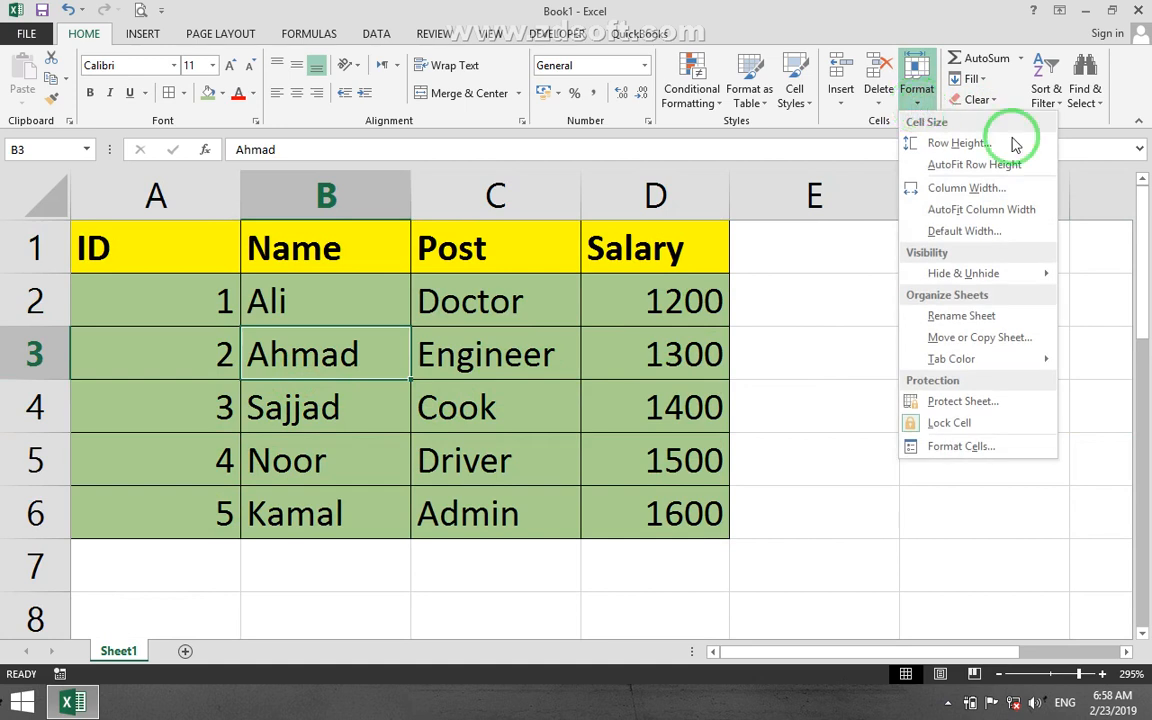
pyautogui.moveTo(940, 285)
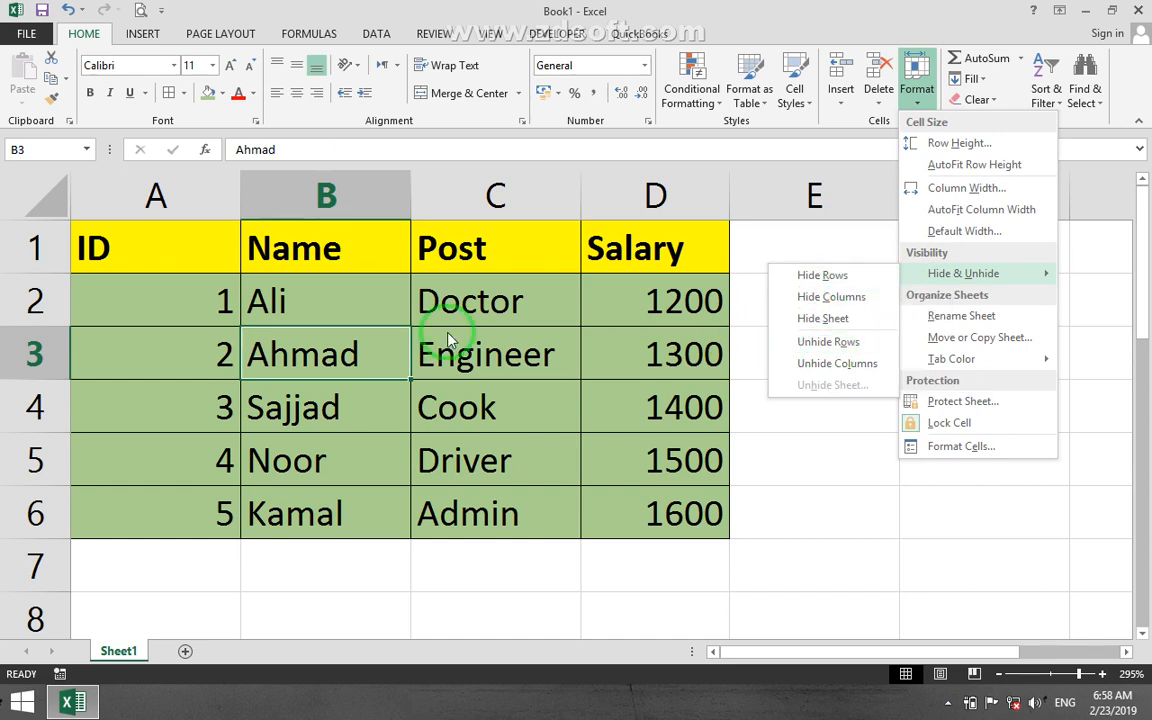
pyautogui.click(167, 335)
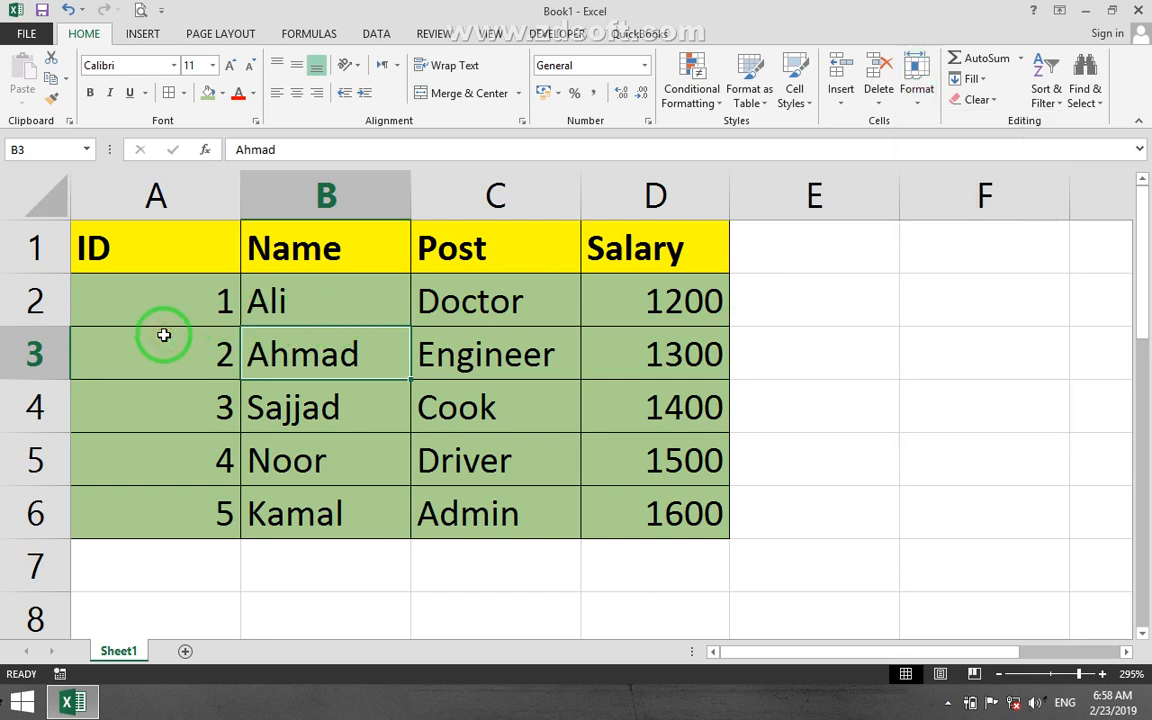
pyautogui.hotkey('ctrl', '9')
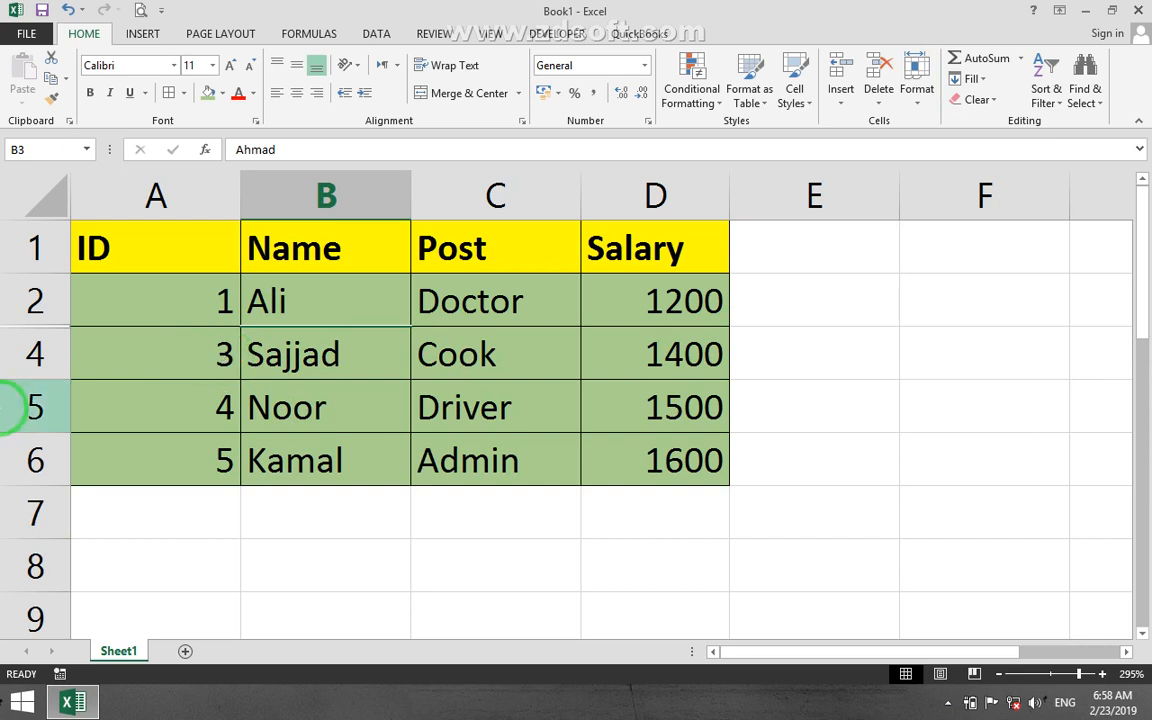
# Try hiding all columns and the selected rows 2 to 4, and undo both changes.
pyautogui.moveTo(28, 356); pyautogui.dragTo(35, 298)
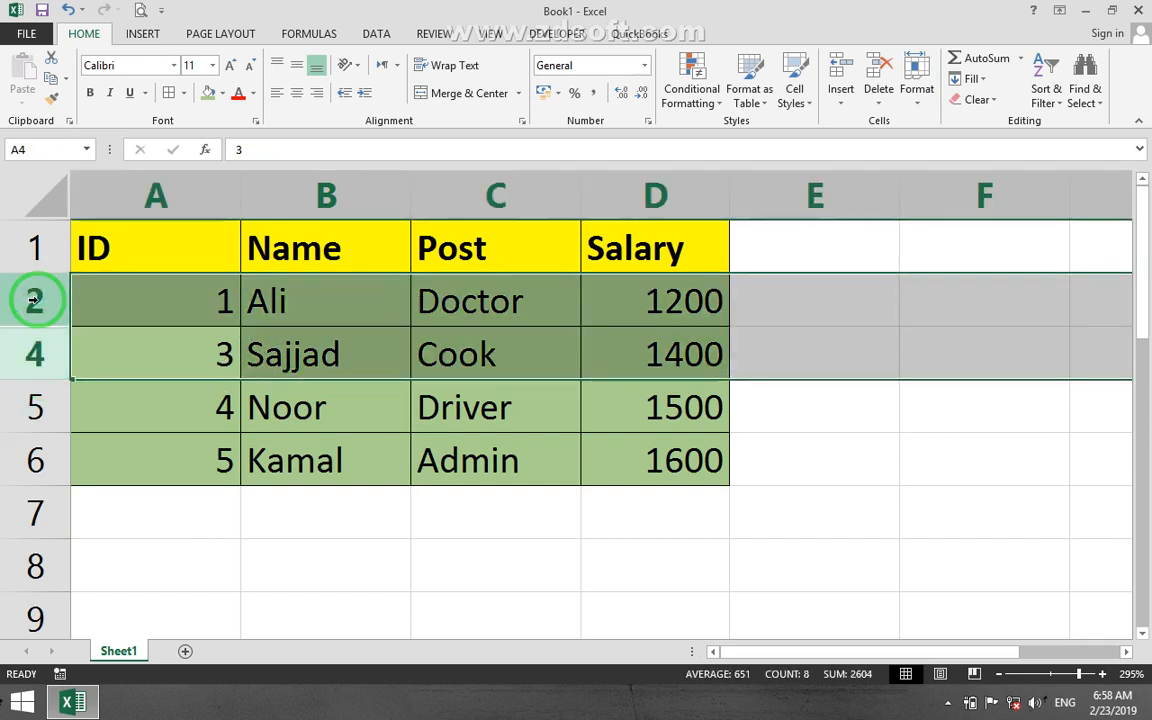
pyautogui.hotkey('ctrl', '0')
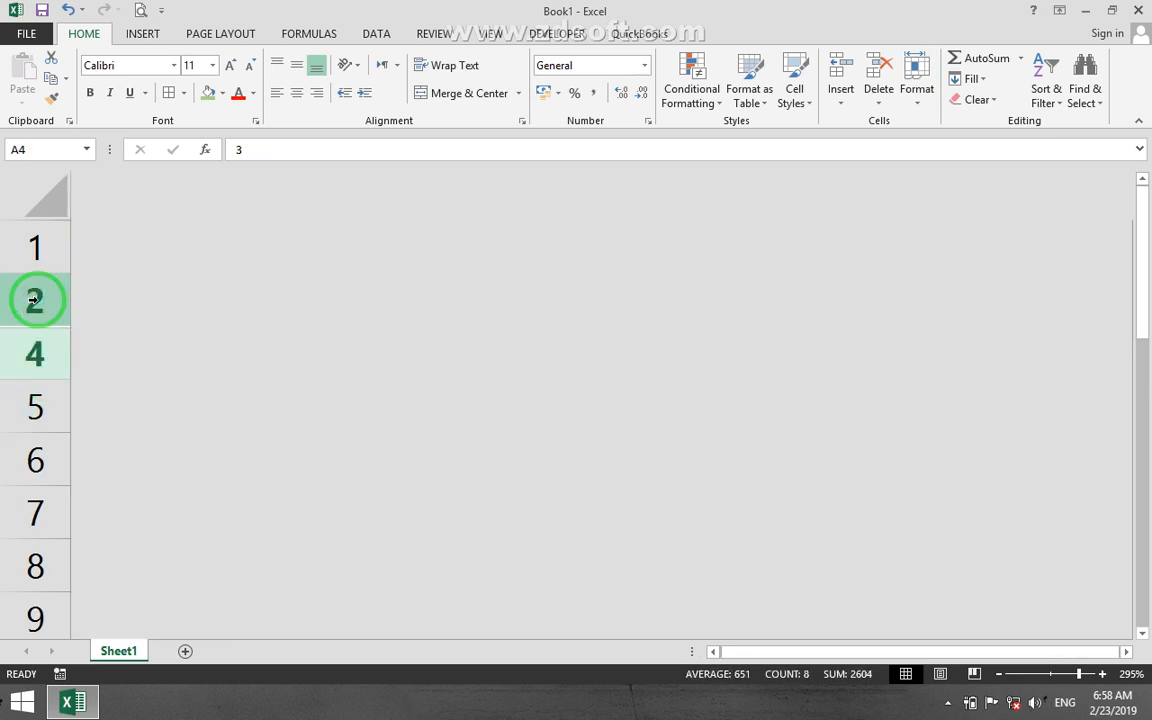
pyautogui.hotkey('ctrl', '9')
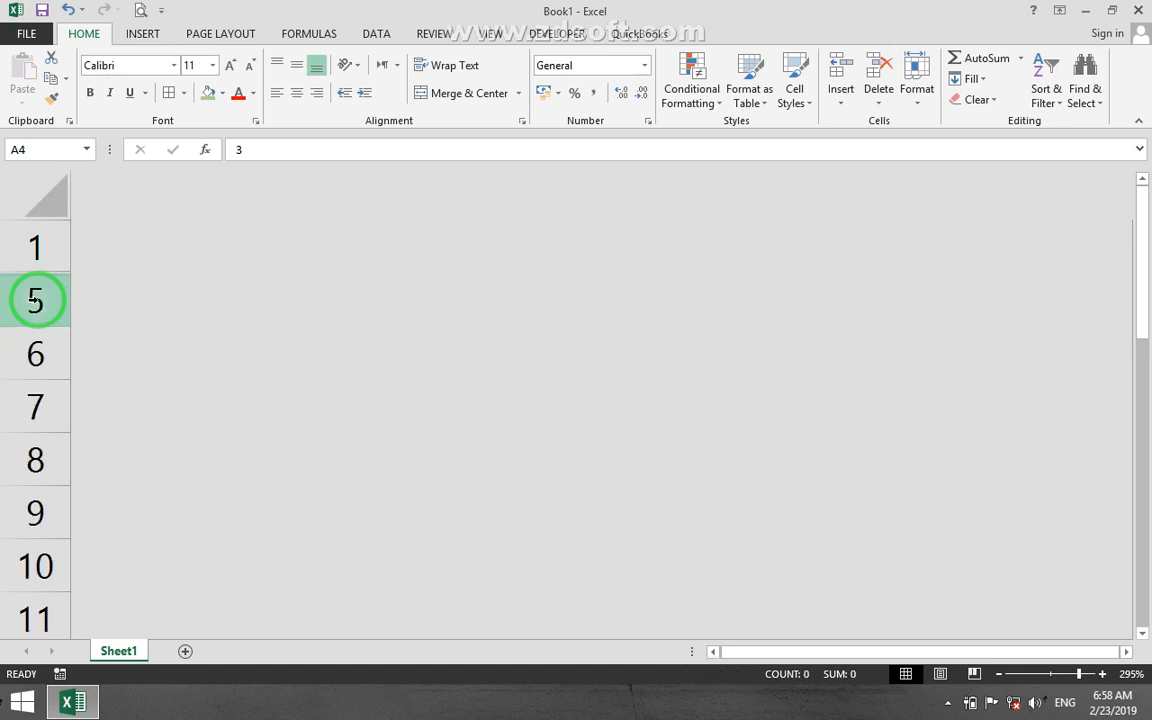
pyautogui.hotkey('ctrl', 'shift', '9')
pyautogui.hotkey('ctrl', 'shift', '0')
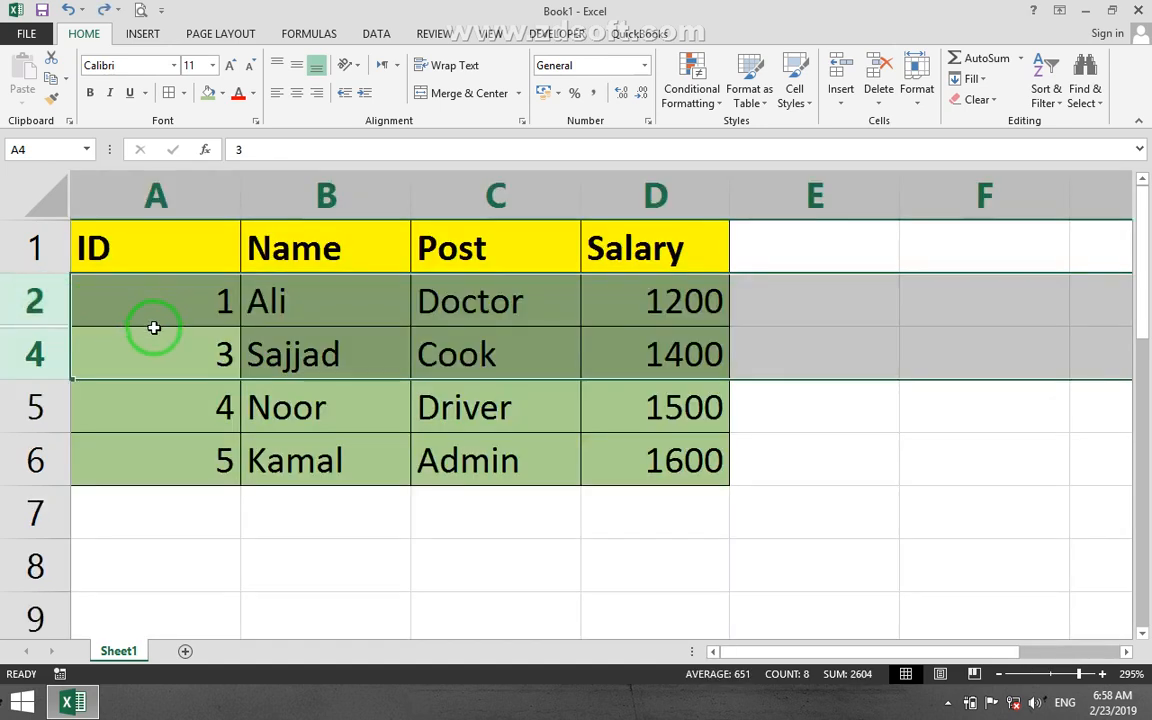
pyautogui.click(218, 405)
# Select rows 2 and 4 and unhide row 3 between them.
pyautogui.moveTo(35, 354); pyautogui.dragTo(35, 305)
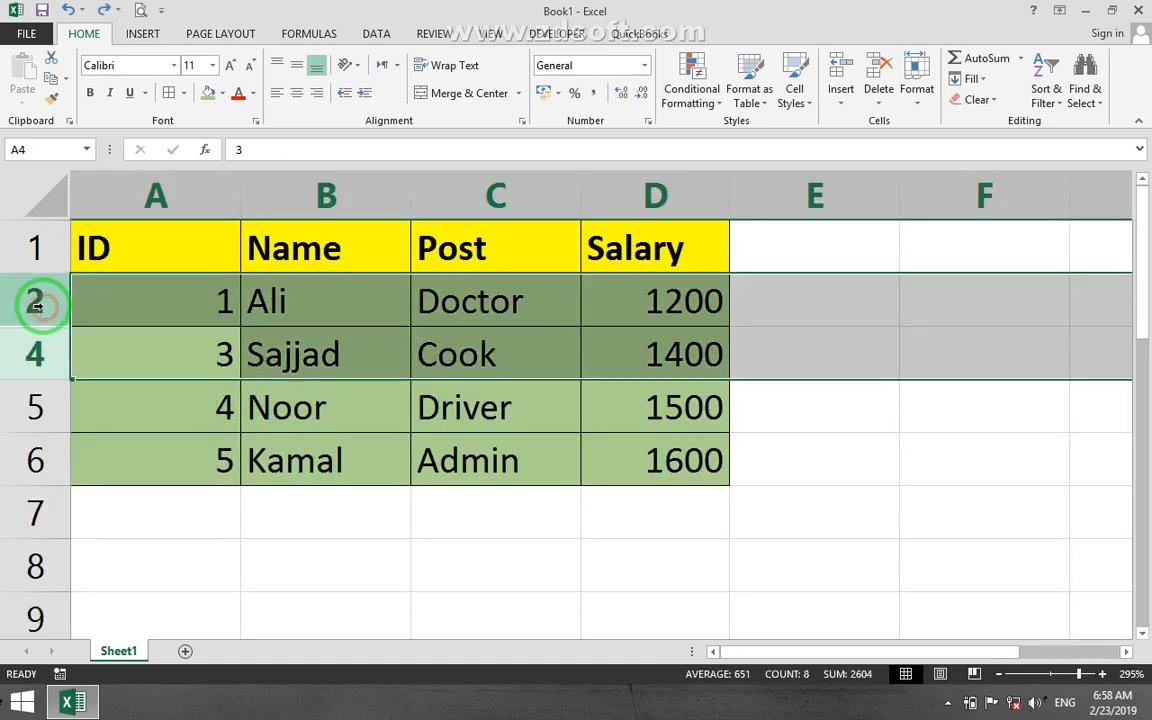
pyautogui.rightClick(35, 305)
pyautogui.click(90, 578)
pyautogui.click(170, 360)
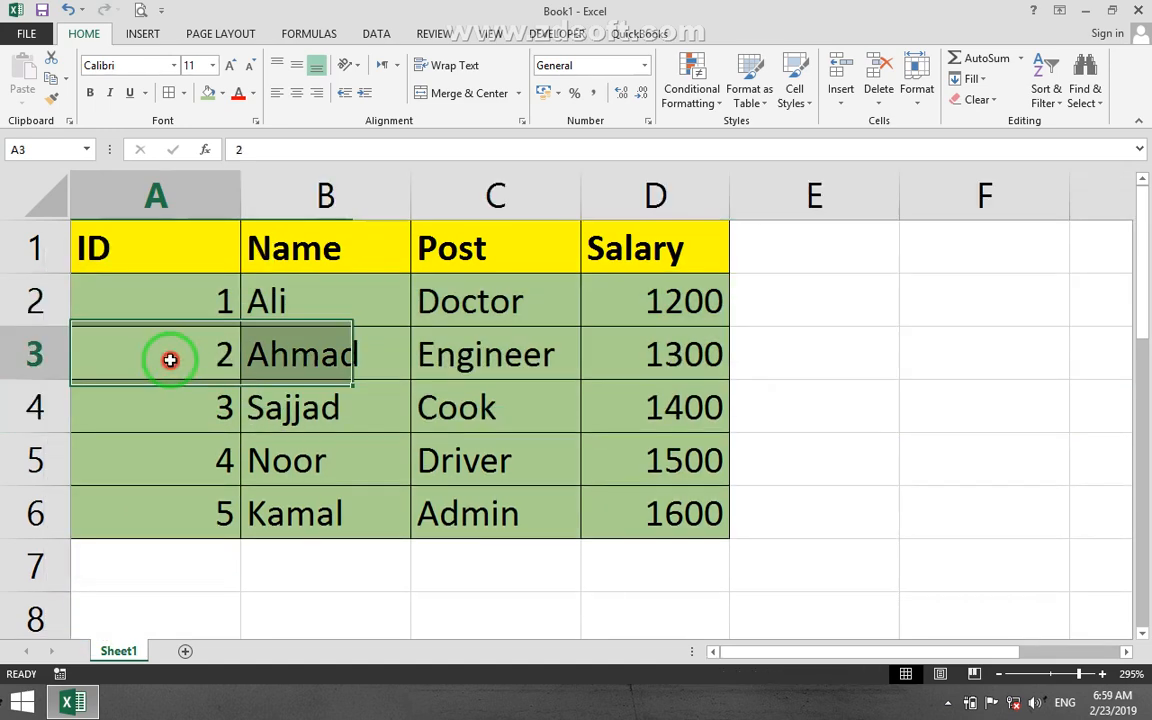
pyautogui.click(918, 92)
pyautogui.moveTo(905, 275)
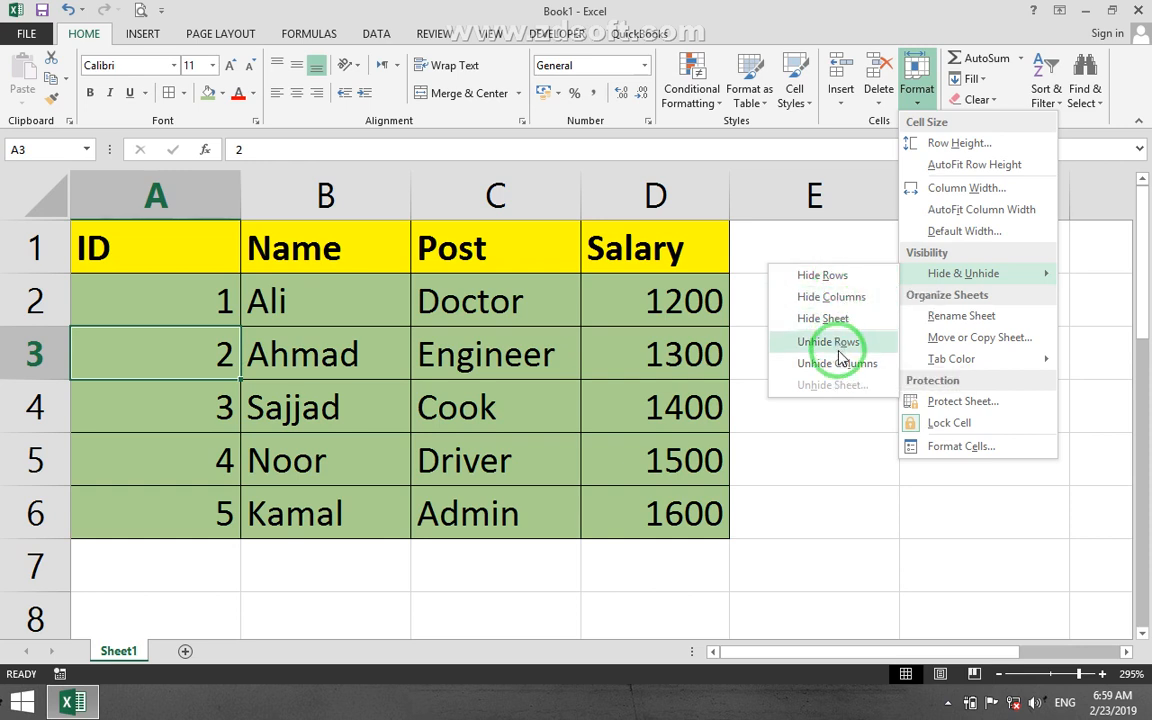
pyautogui.click(495, 355)
pyautogui.click(512, 371)
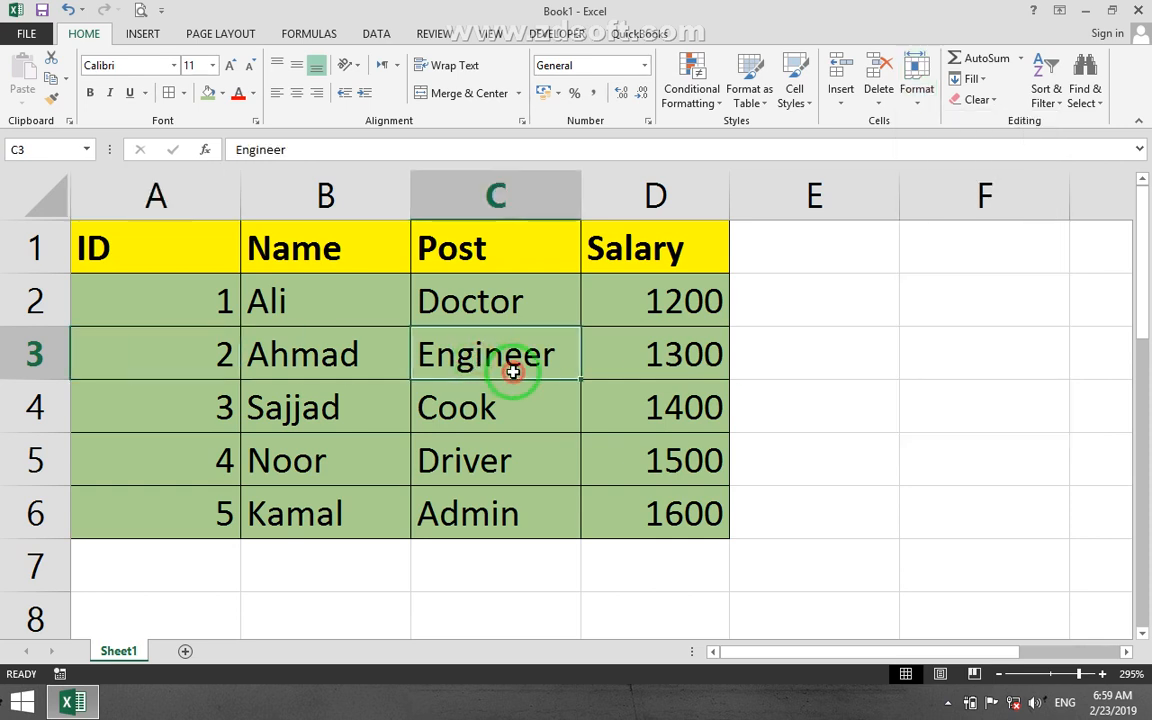
# Rename the worksheet Sheet1 as empData.
pyautogui.click(917, 78)
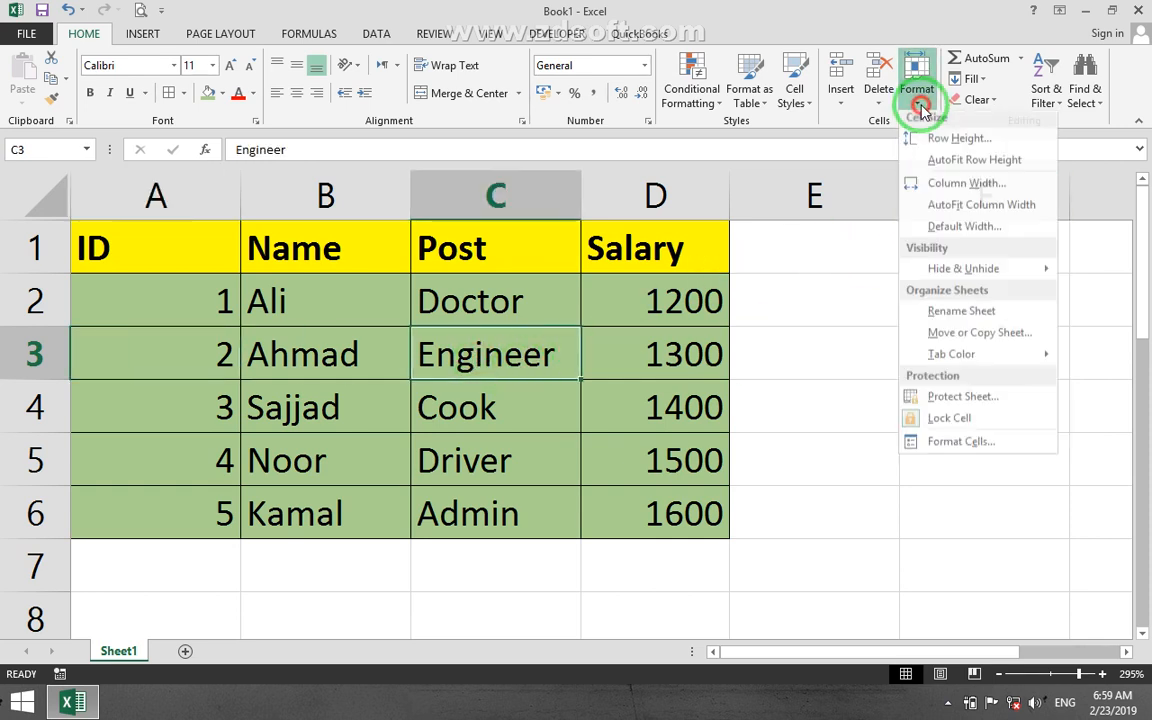
pyautogui.click(957, 316)
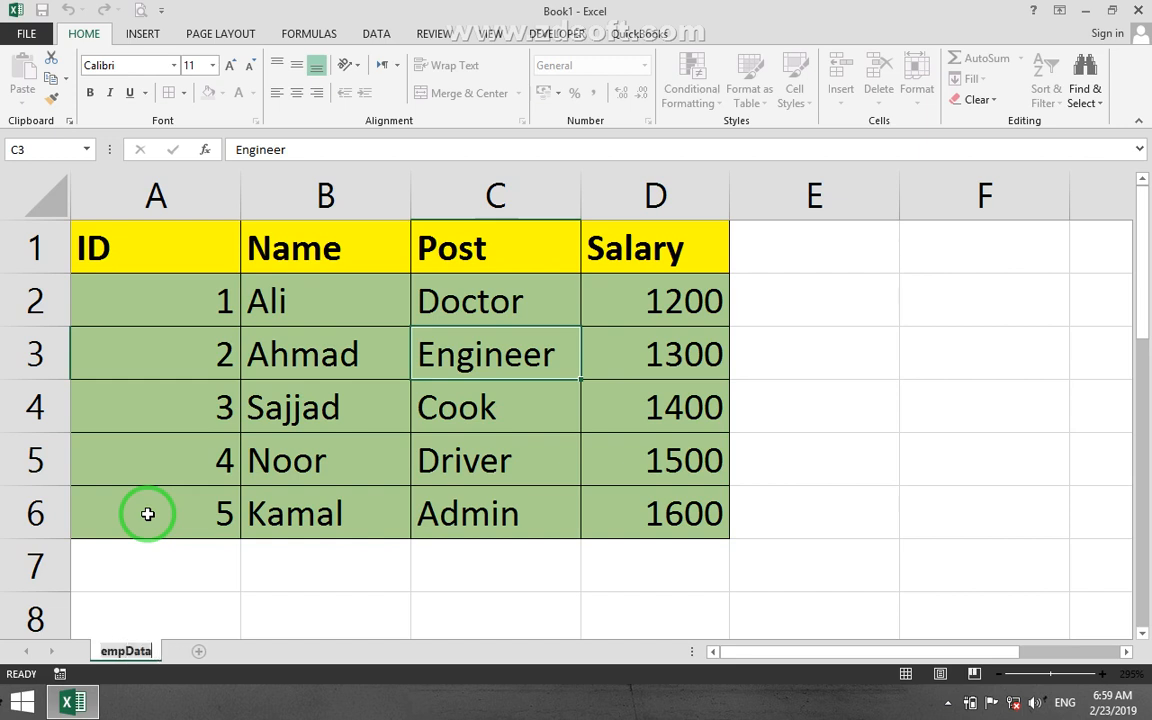
pyautogui.press('Return')
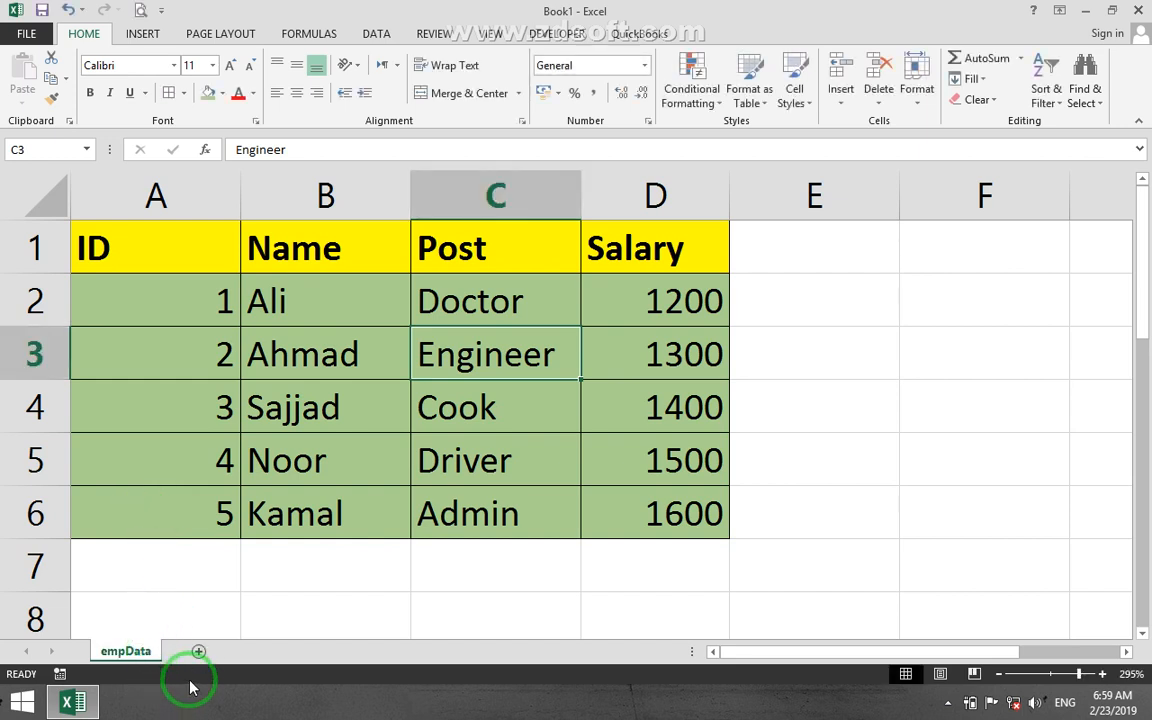
# Add a new worksheet after empData and name it Doctor.
pyautogui.click(198, 650)
pyautogui.doubleClick(190, 650)
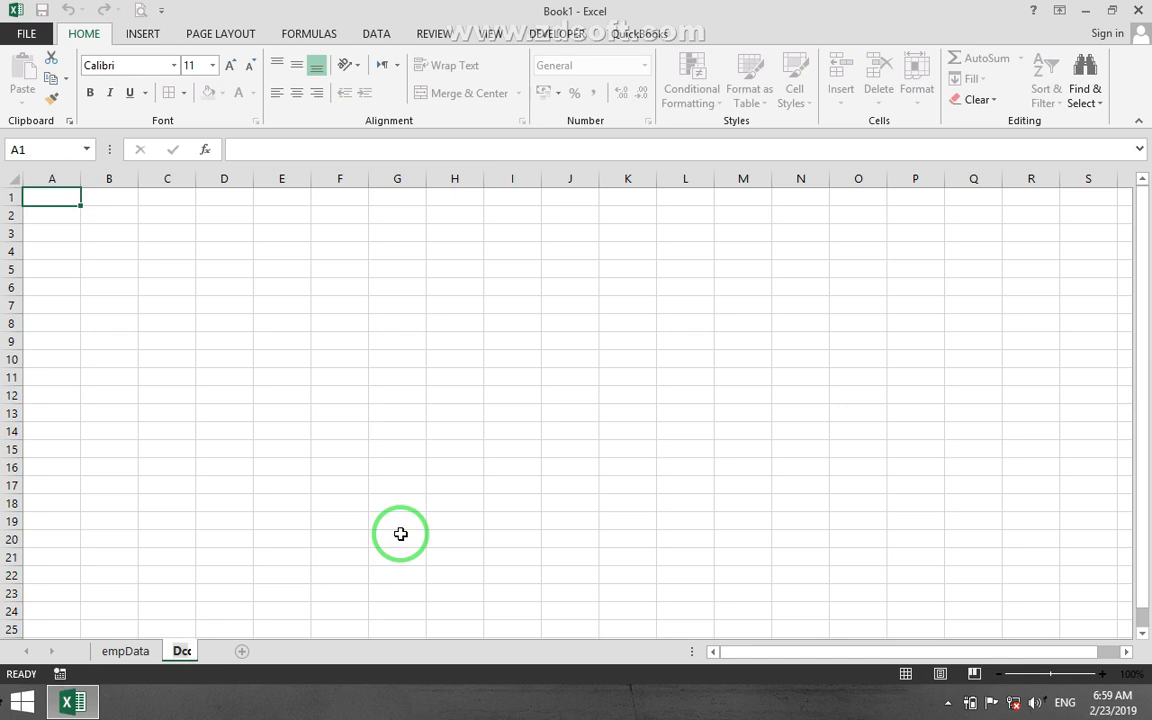
pyautogui.write('Doctor')
pyautogui.press('Return')
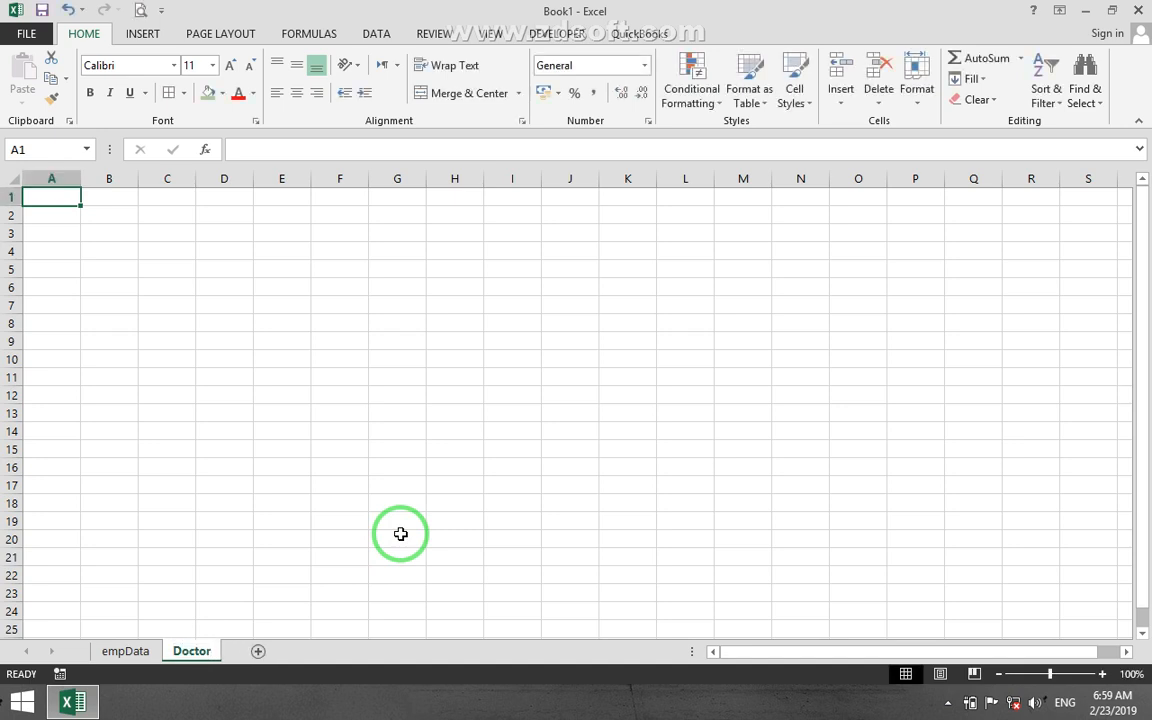
# Add a new worksheet after Doctor and name it Engineer.
pyautogui.click(256, 651)
pyautogui.rightClick(253, 655)
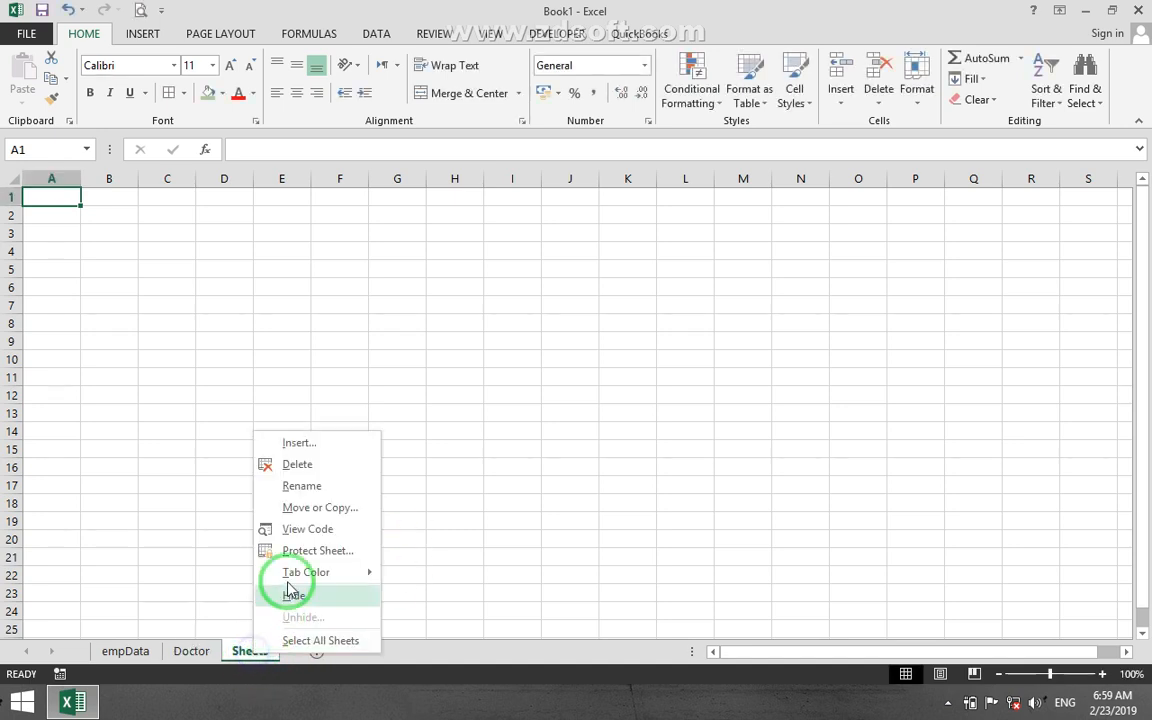
pyautogui.click(303, 483)
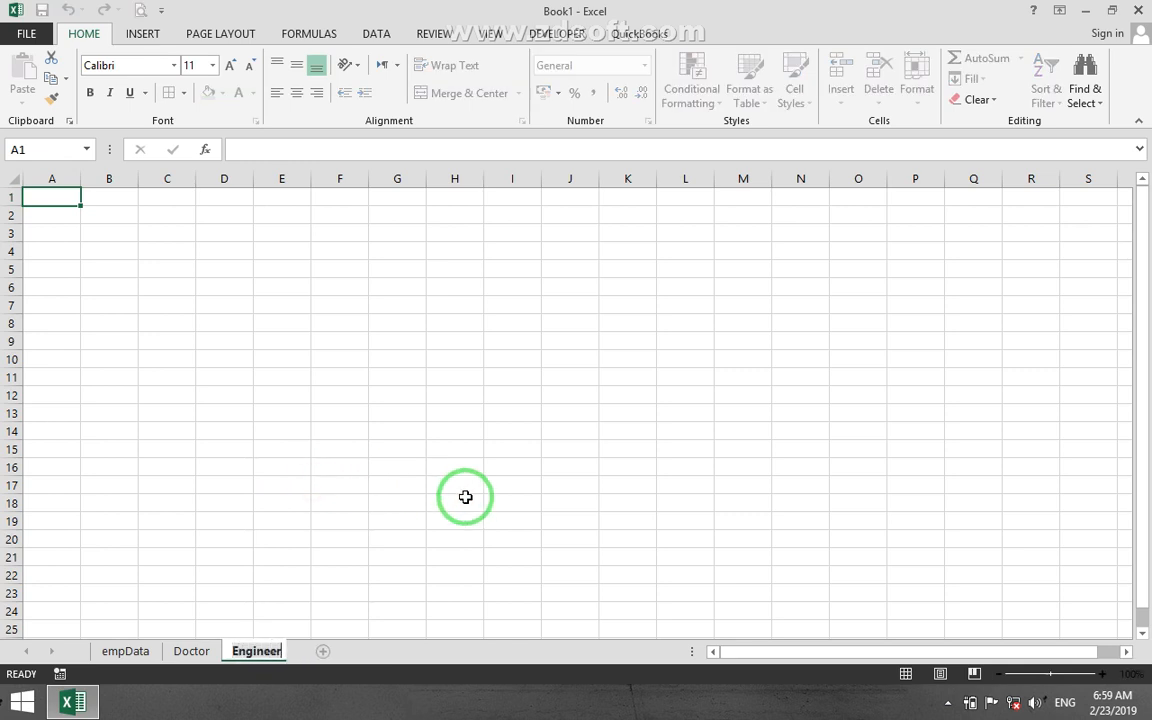
pyautogui.press('Return')
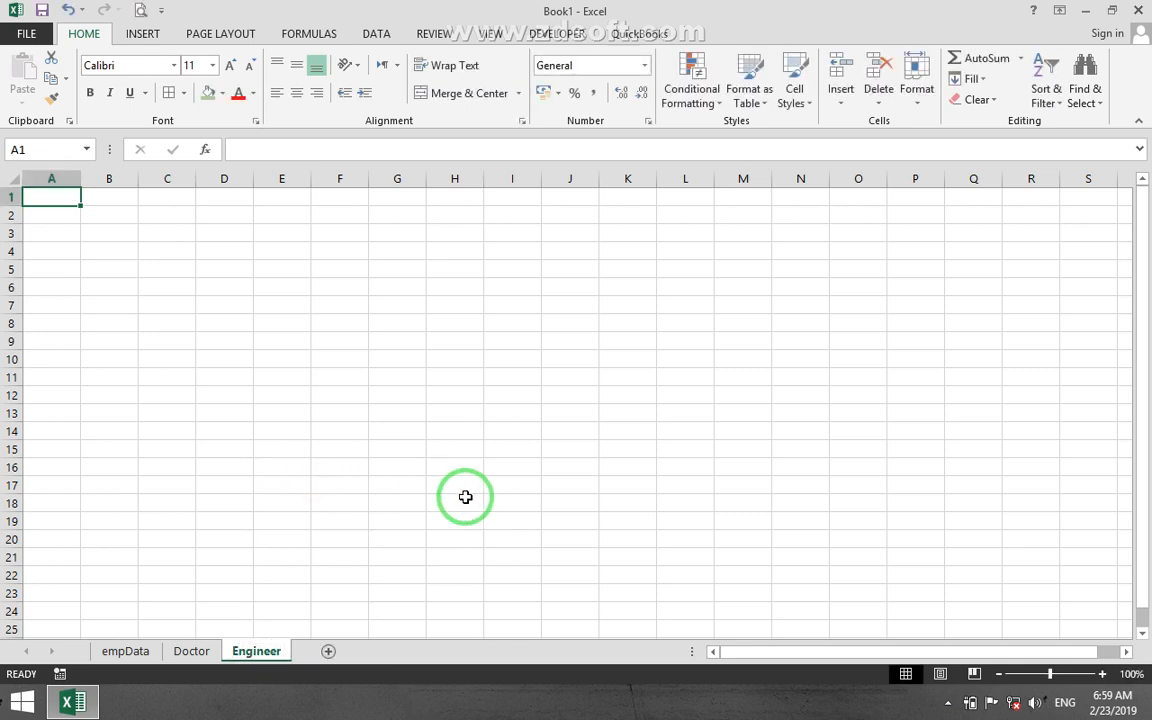
# Return to the empData worksheet and view the options for organizing sheets, including the tab colors.
pyautogui.click(126, 651)
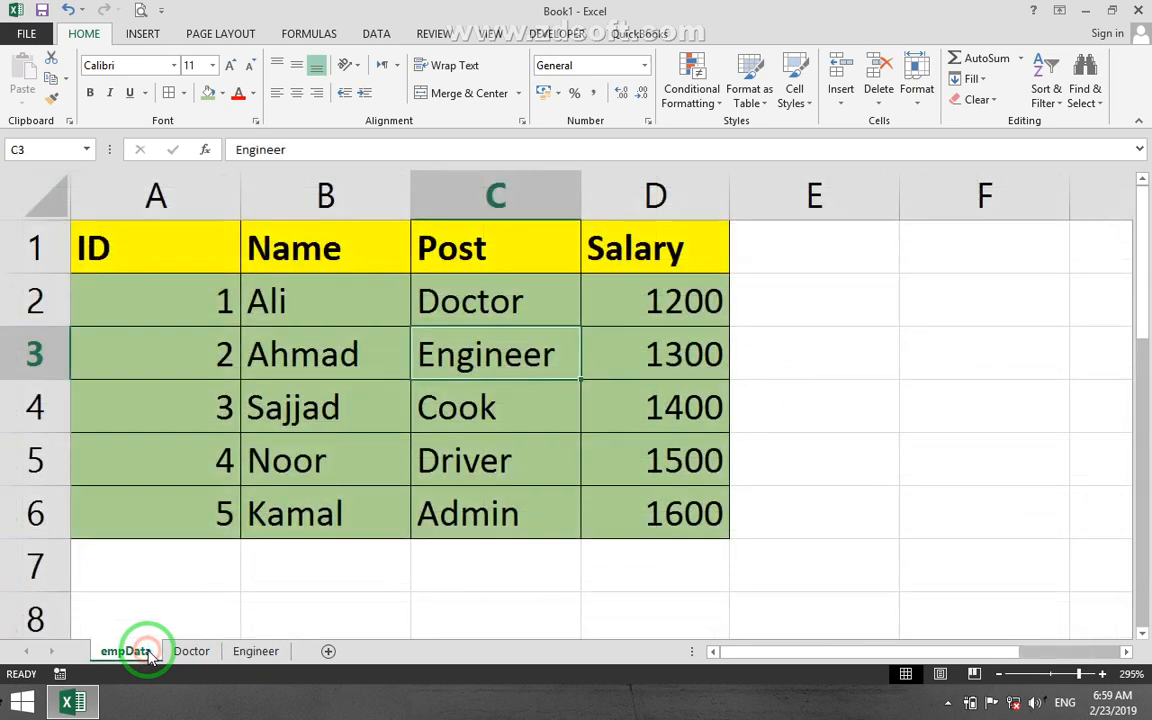
pyautogui.click(931, 115)
pyautogui.moveTo(950, 352)
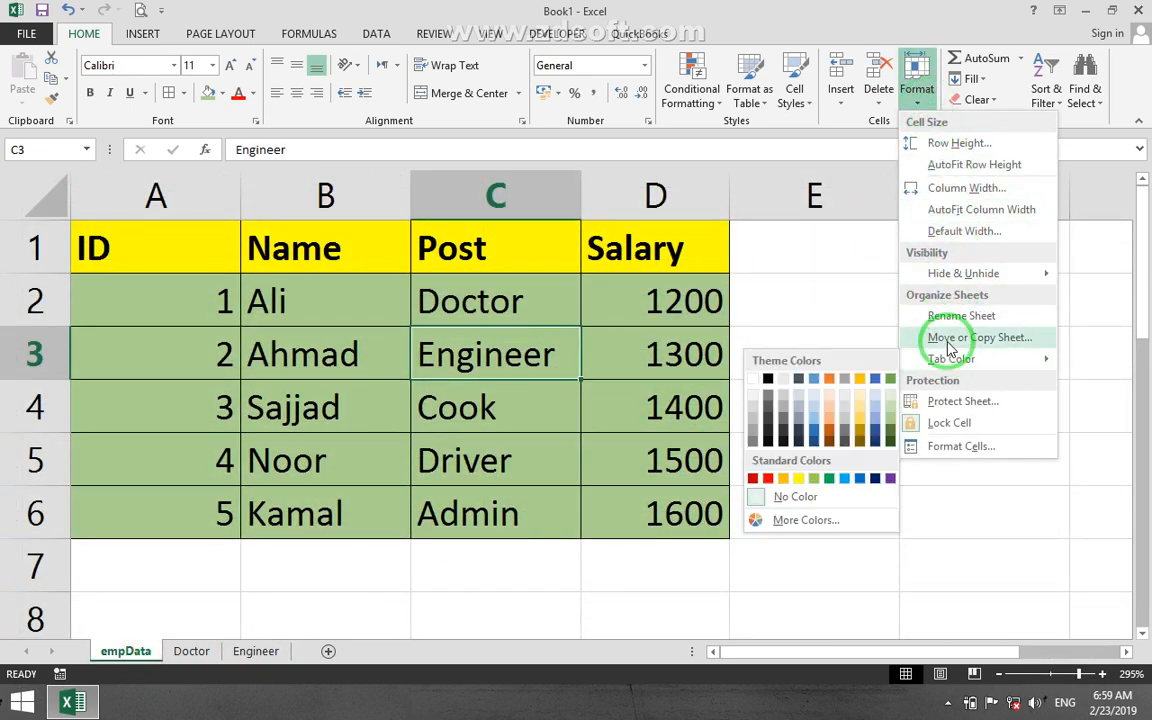
pyautogui.click(367, 475)
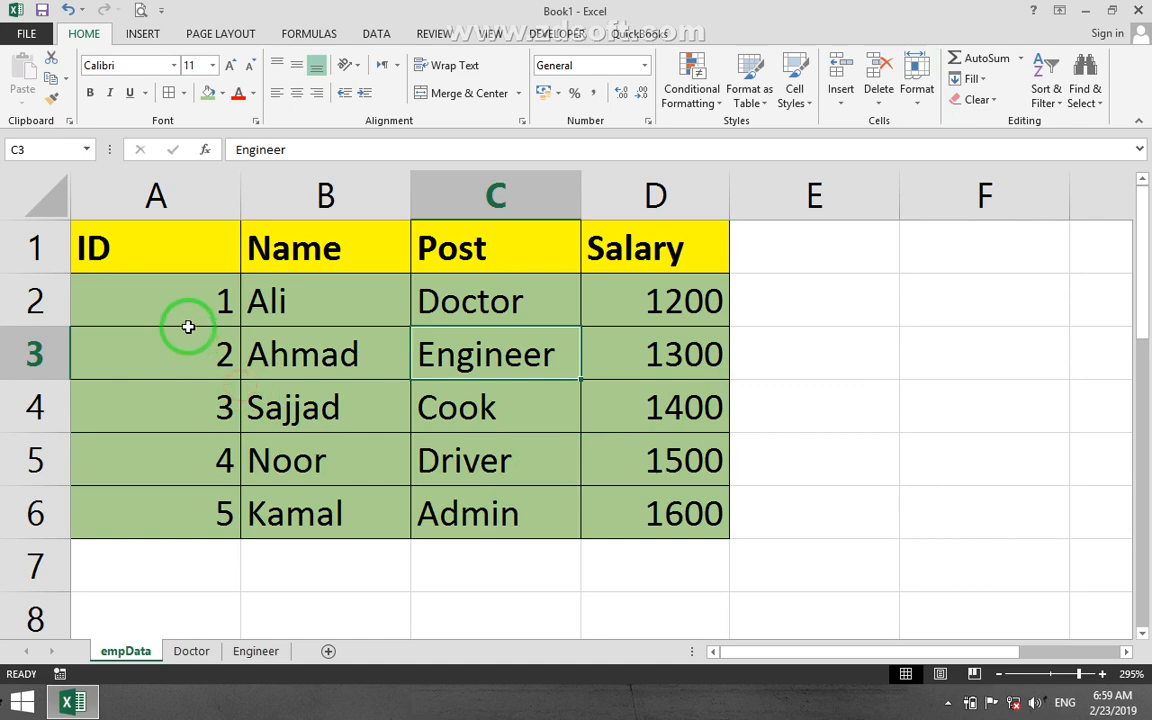
# Create a copy of the empData worksheet, placed before empData in Book1.
pyautogui.scroll(-1, 198, 328)
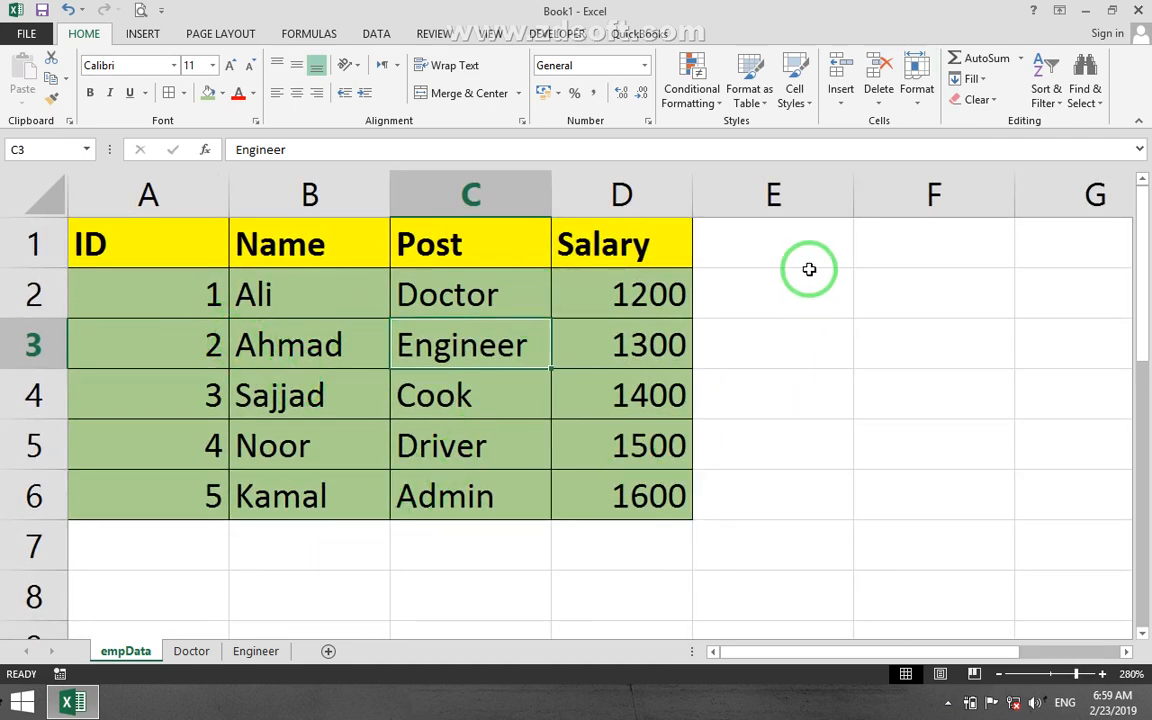
pyautogui.click(921, 100)
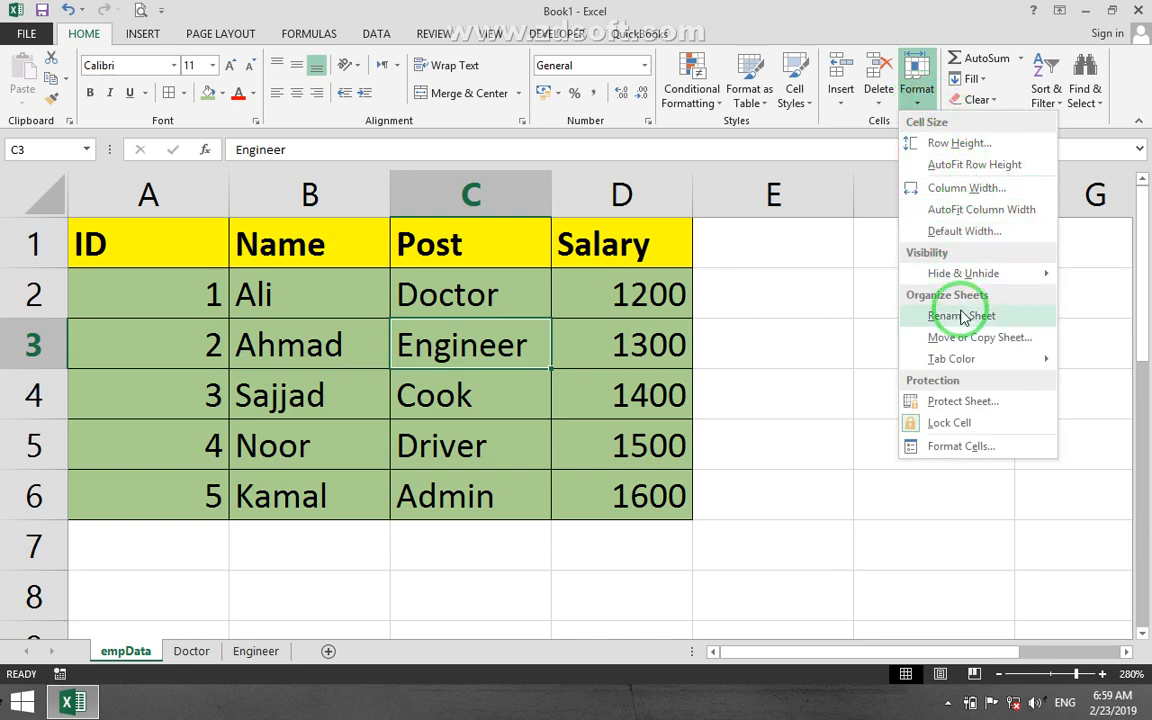
pyautogui.click(958, 341)
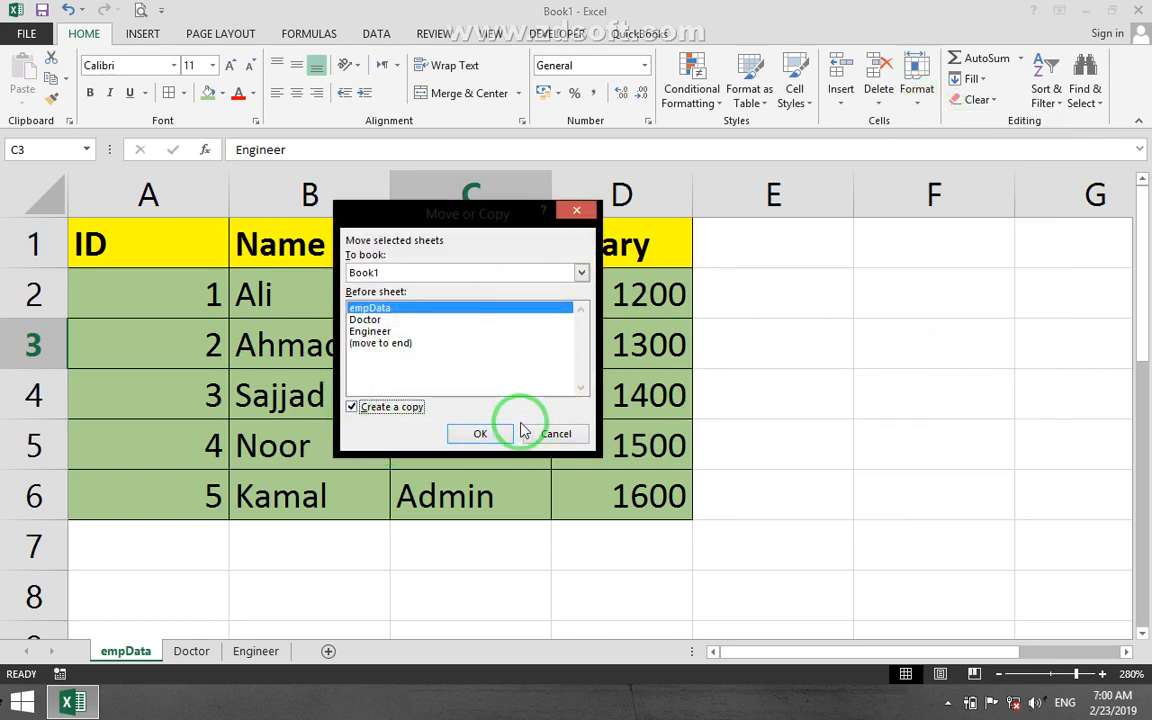
pyautogui.click(482, 432)
# Compare the original empData worksheet with its copy empData (2) by switching between them.
pyautogui.click(206, 653)
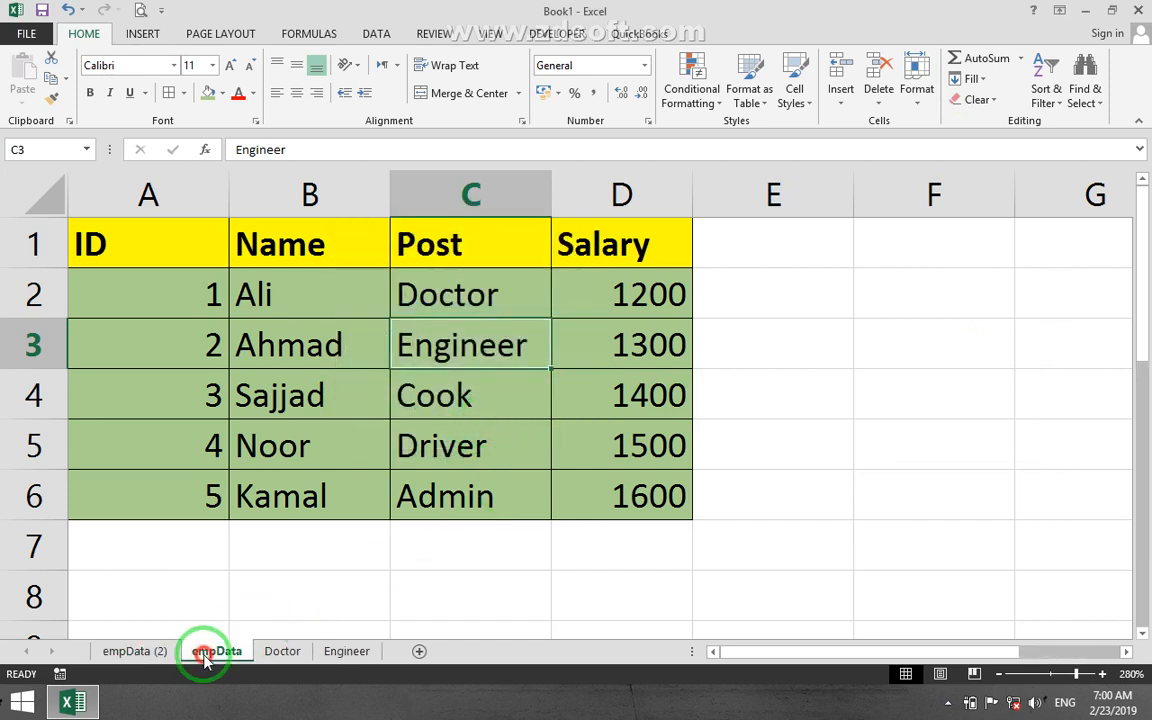
pyautogui.click(140, 652)
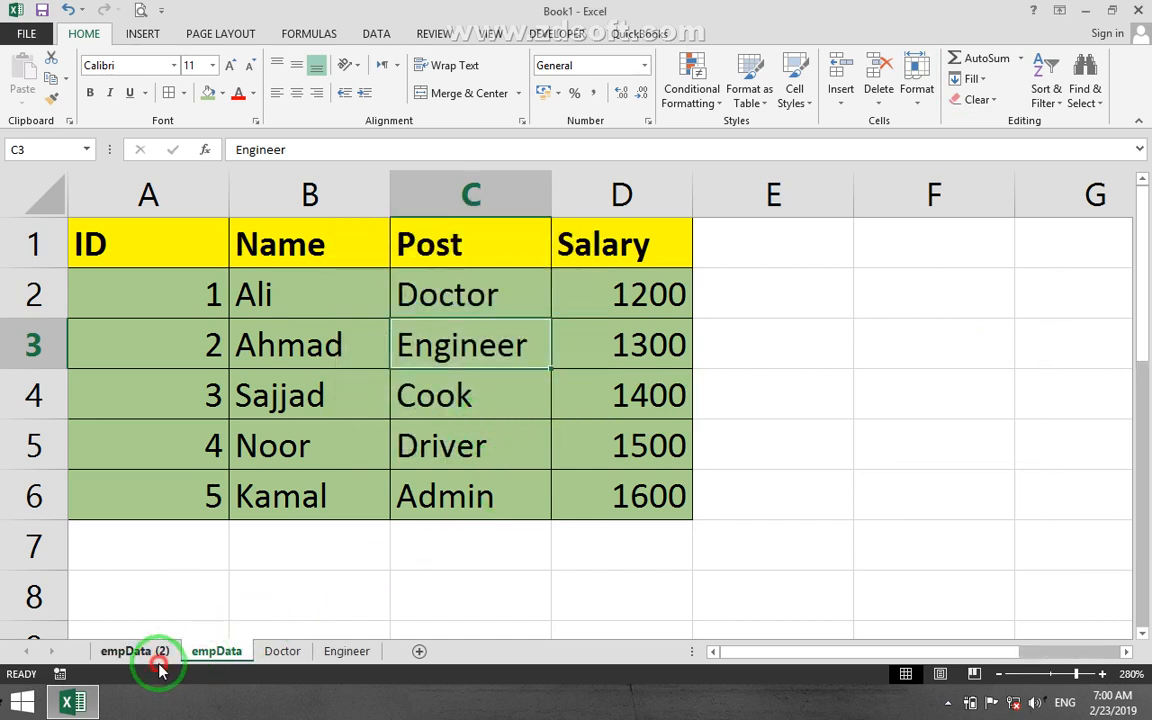
pyautogui.click(156, 660)
pyautogui.click(229, 659)
pyautogui.click(133, 653)
pyautogui.click(198, 652)
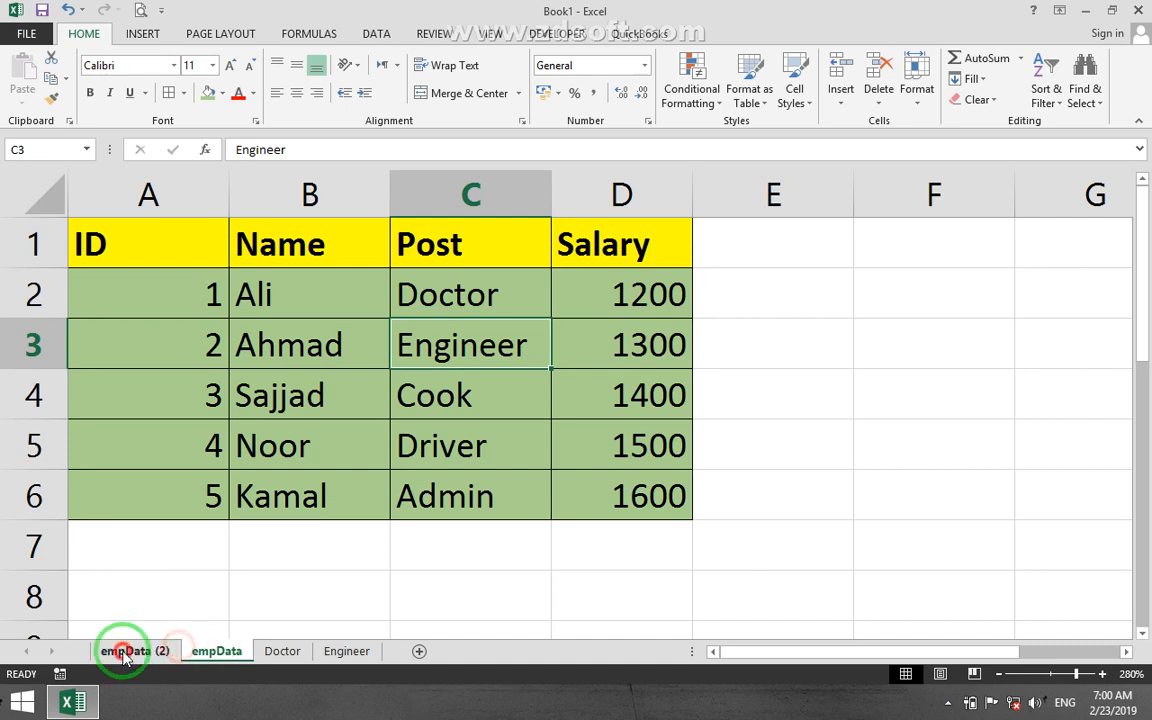
pyautogui.click(122, 653)
pyautogui.click(201, 656)
pyautogui.click(134, 652)
pyautogui.click(203, 650)
pyautogui.click(150, 648)
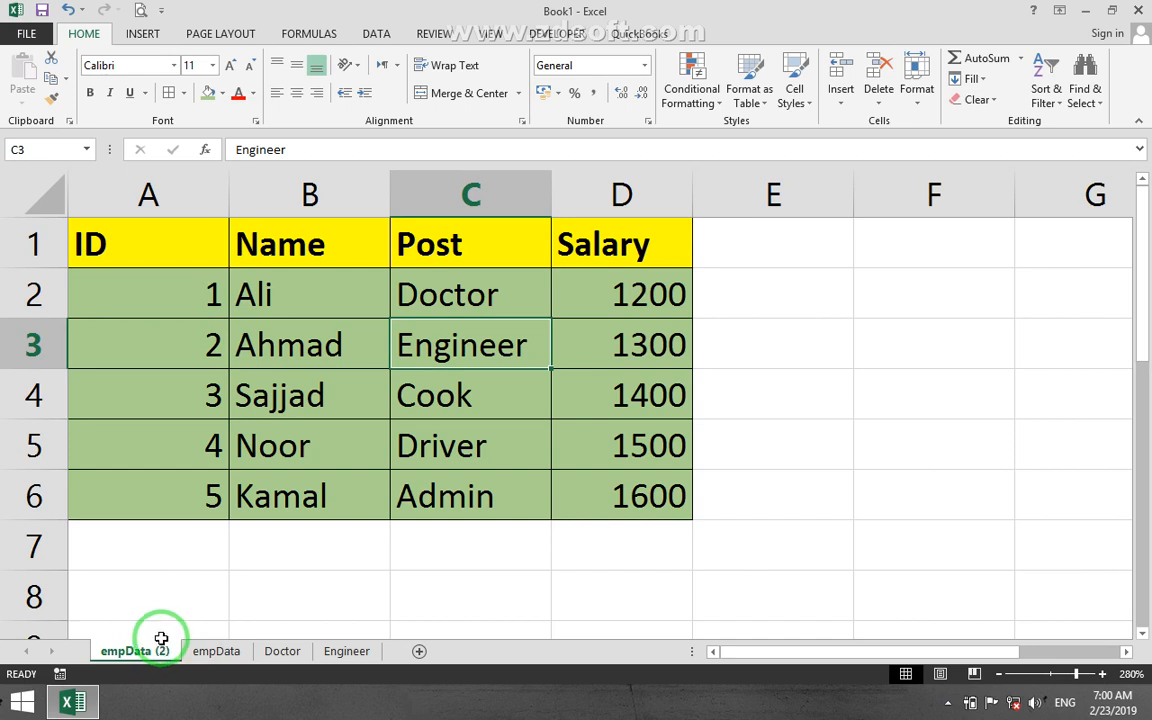
# Delete the copied worksheet empData (2) together with its data.
pyautogui.rightClick(162, 660)
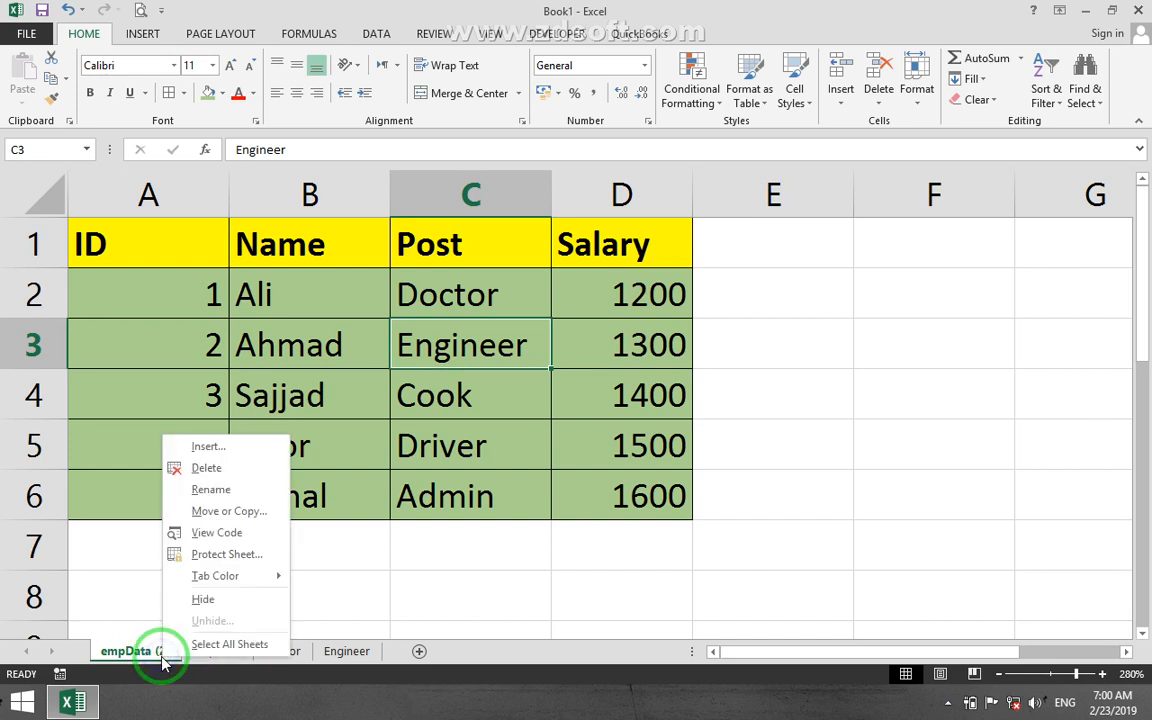
pyautogui.click(203, 471)
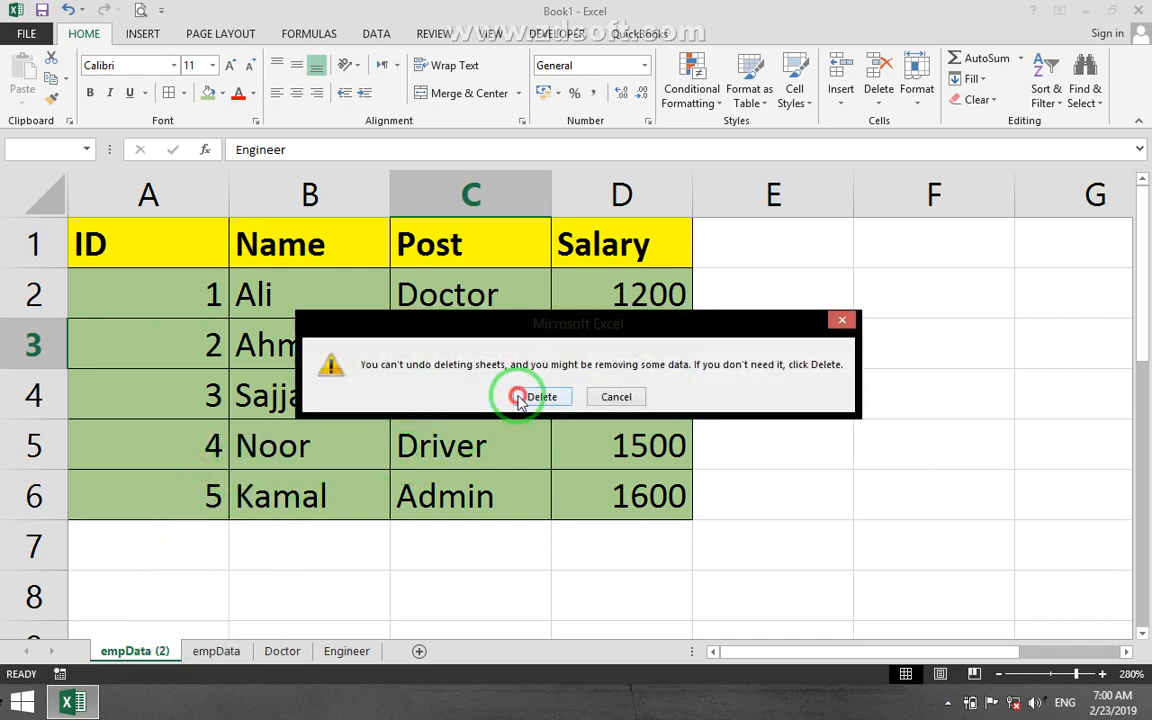
pyautogui.click(540, 397)
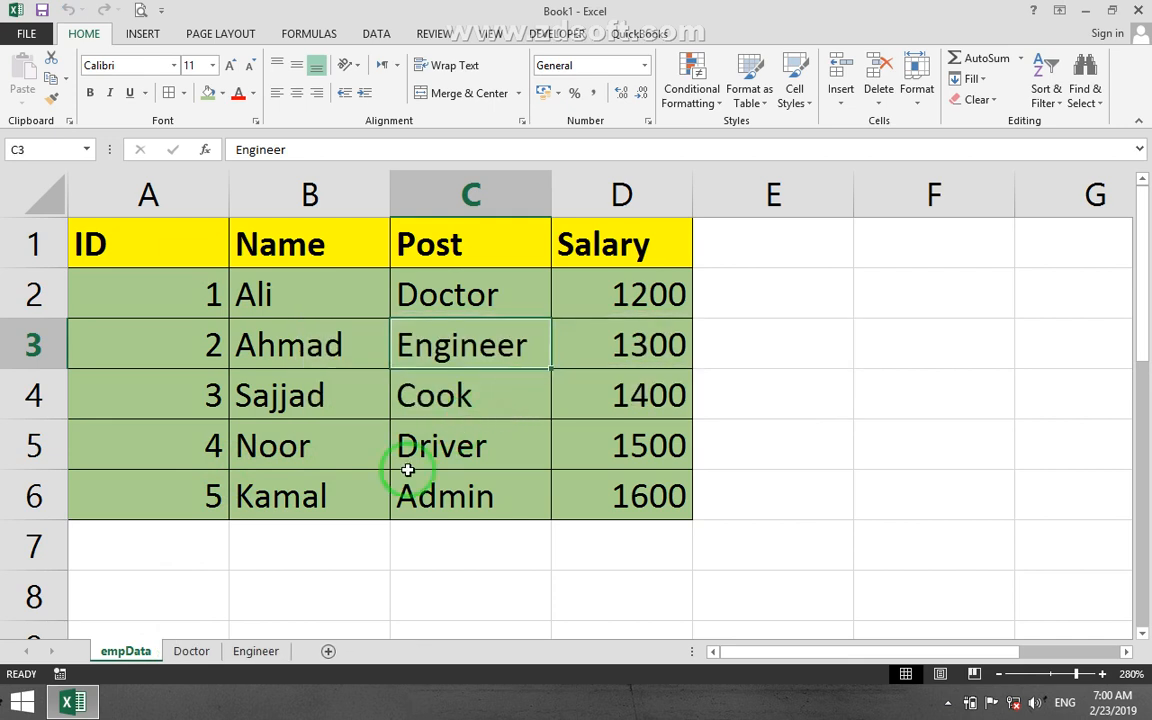
pyautogui.click(414, 590)
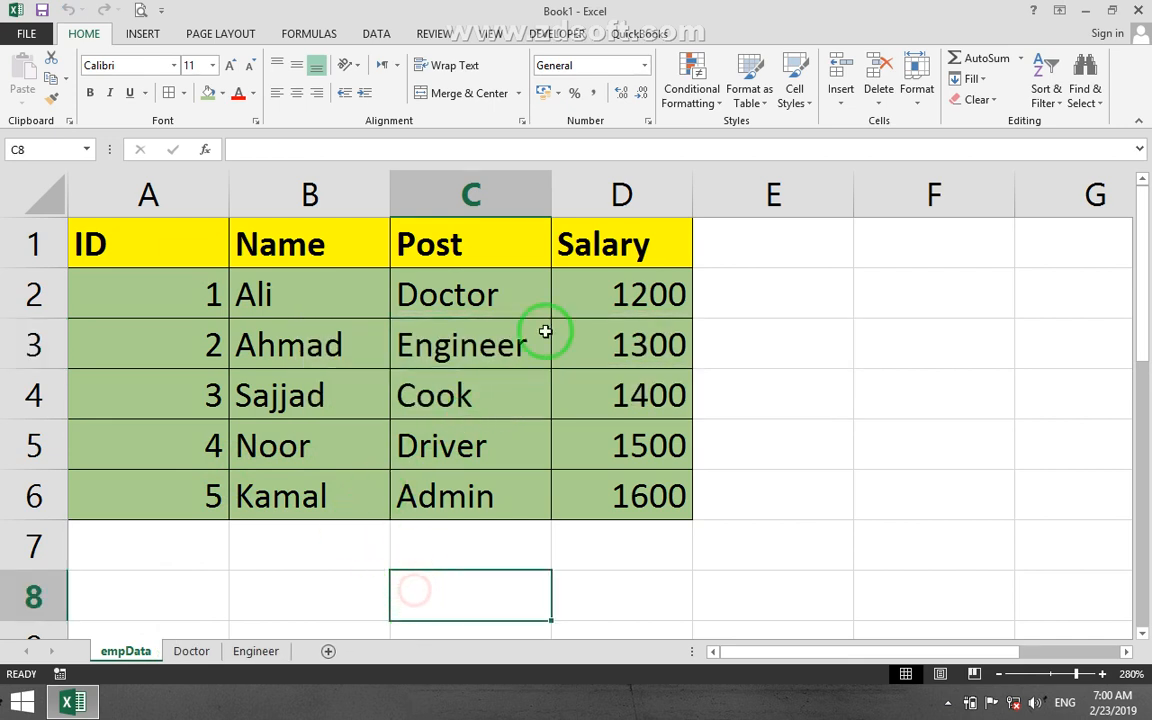
pyautogui.click(926, 112)
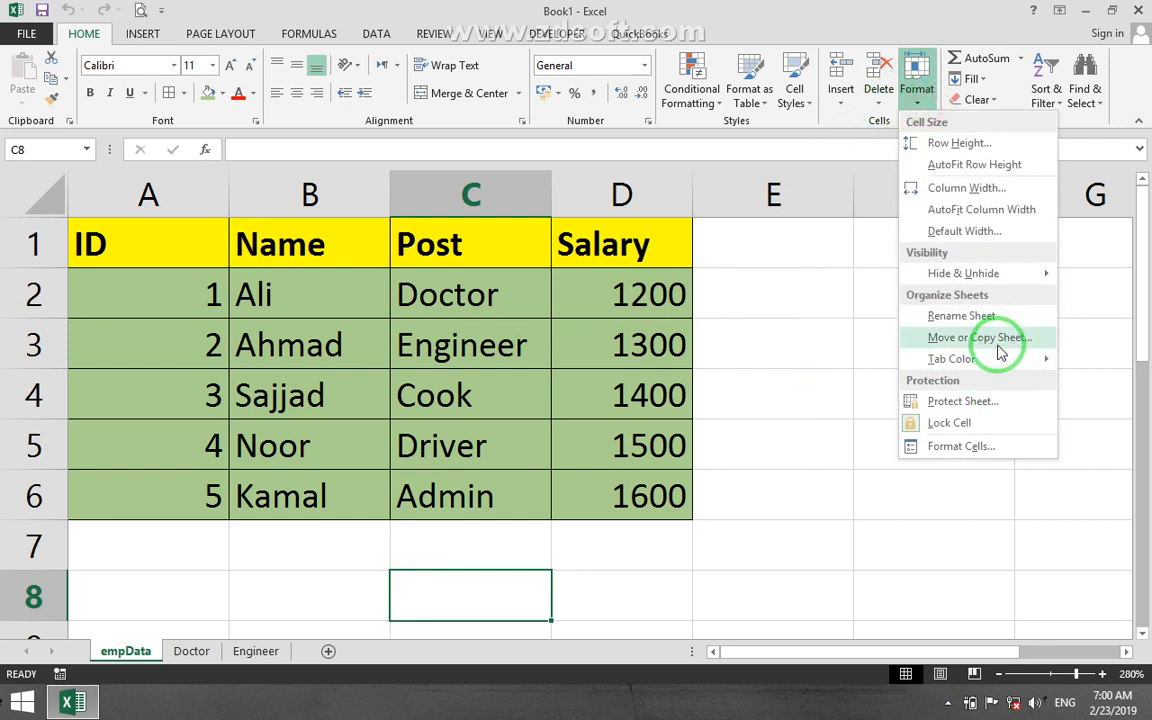
pyautogui.rightClick(112, 655)
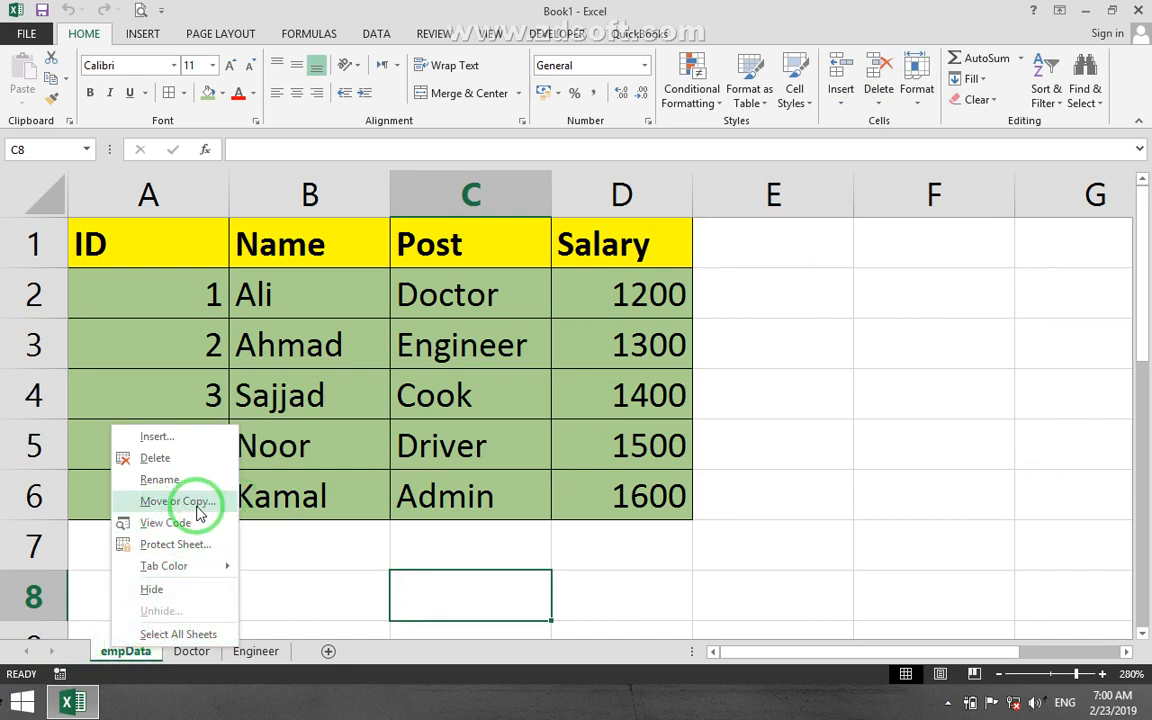
pyautogui.click(609, 498)
# Set the tab color of the empData worksheet to the standard red.
pyautogui.click(929, 106)
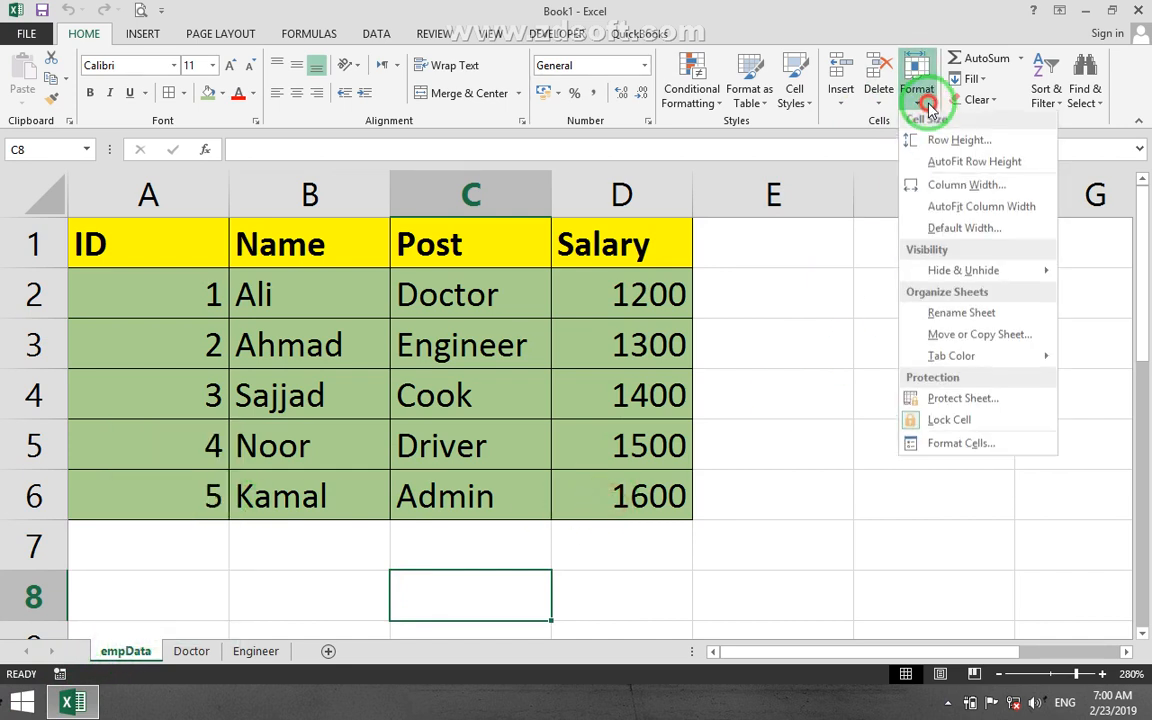
pyautogui.moveTo(942, 366)
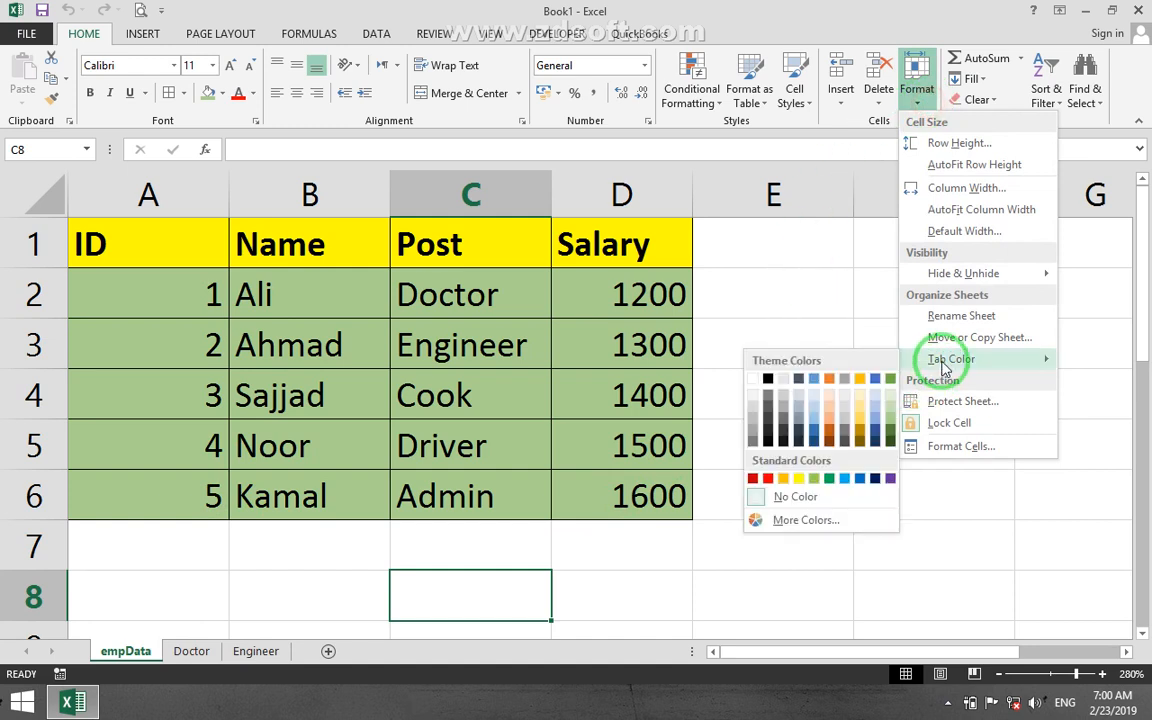
pyautogui.click(769, 478)
# Set the tab color of the Doctor worksheet to the standard yellow.
pyautogui.click(195, 651)
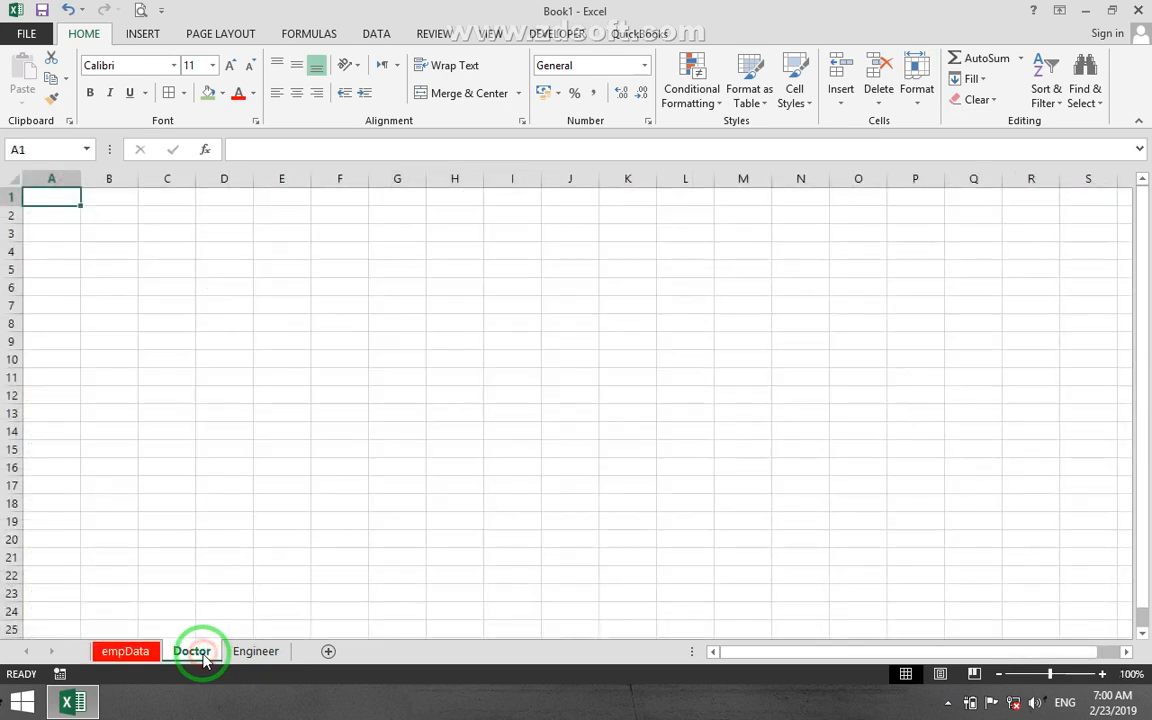
pyautogui.rightClick(203, 657)
pyautogui.moveTo(296, 568)
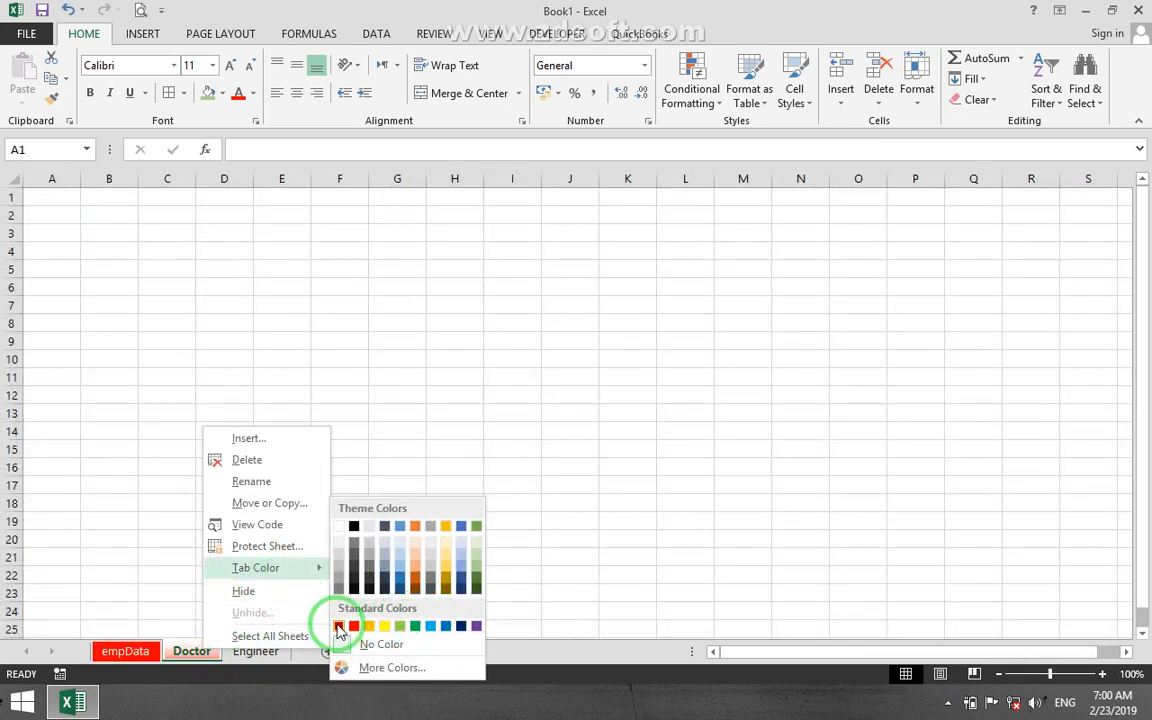
pyautogui.click(384, 626)
# Set the tab color of the Engineer worksheet to the standard dark blue.
pyautogui.click(255, 651)
pyautogui.rightClick(257, 653)
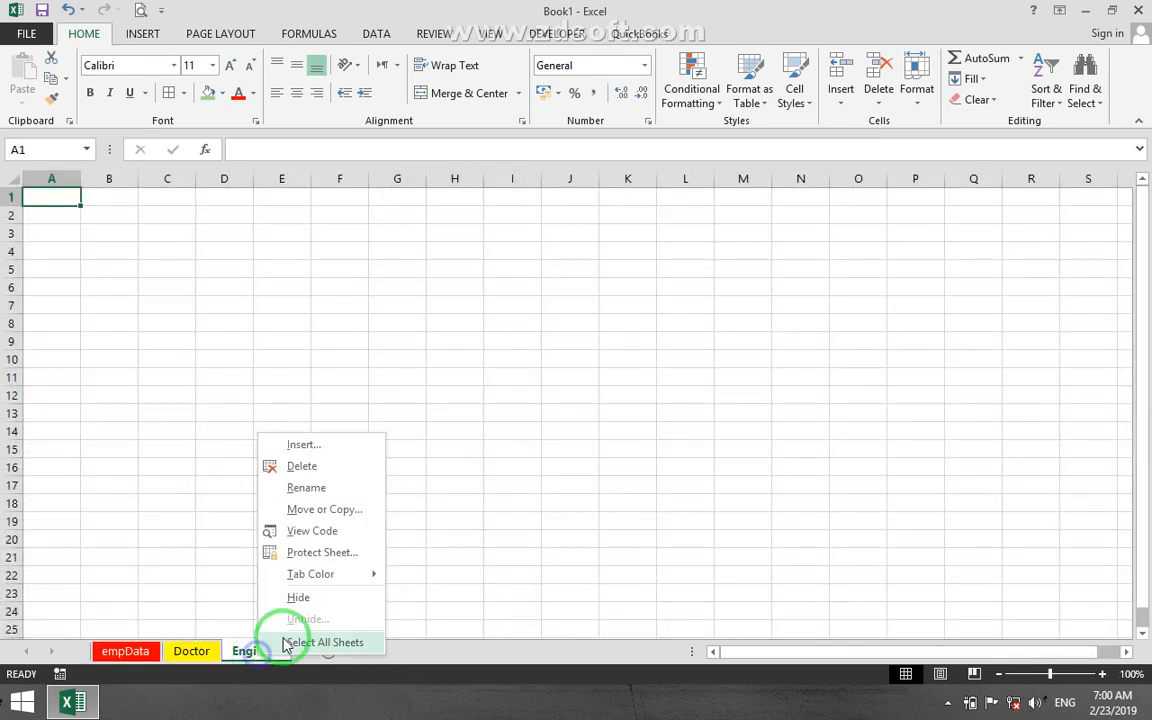
pyautogui.moveTo(340, 574)
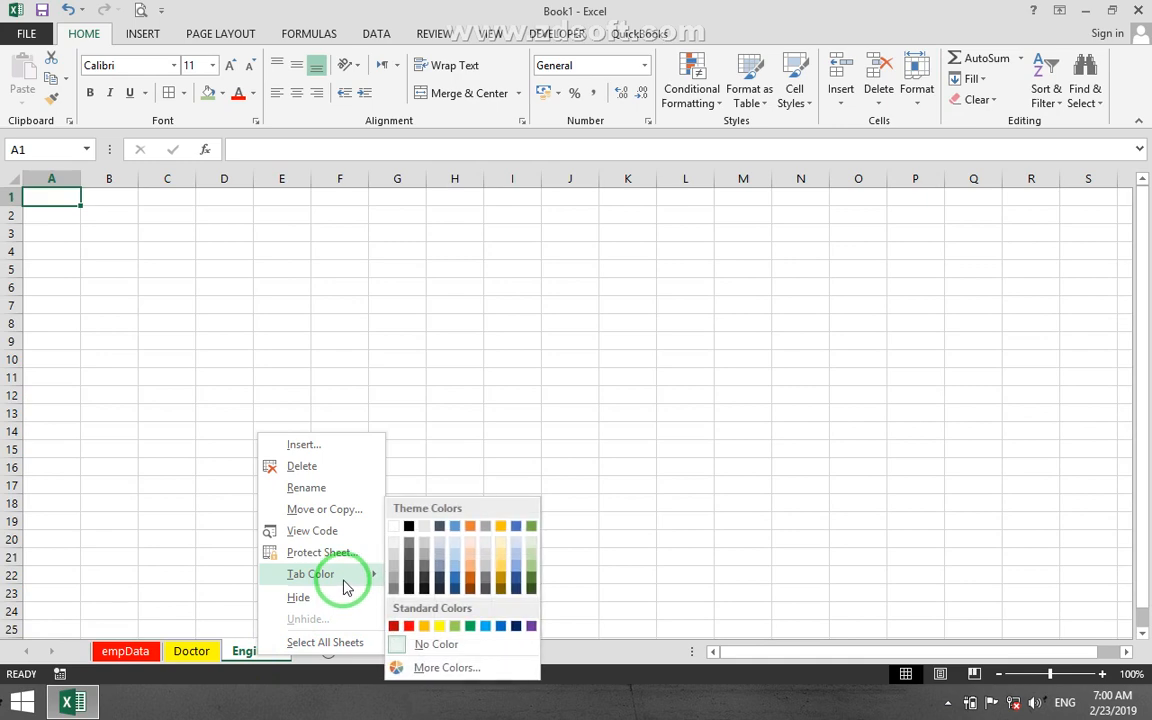
pyautogui.click(521, 626)
# Protect the empData worksheet with a password, allowing only the selection of locked and unlocked cells.
pyautogui.click(189, 651)
pyautogui.click(125, 651)
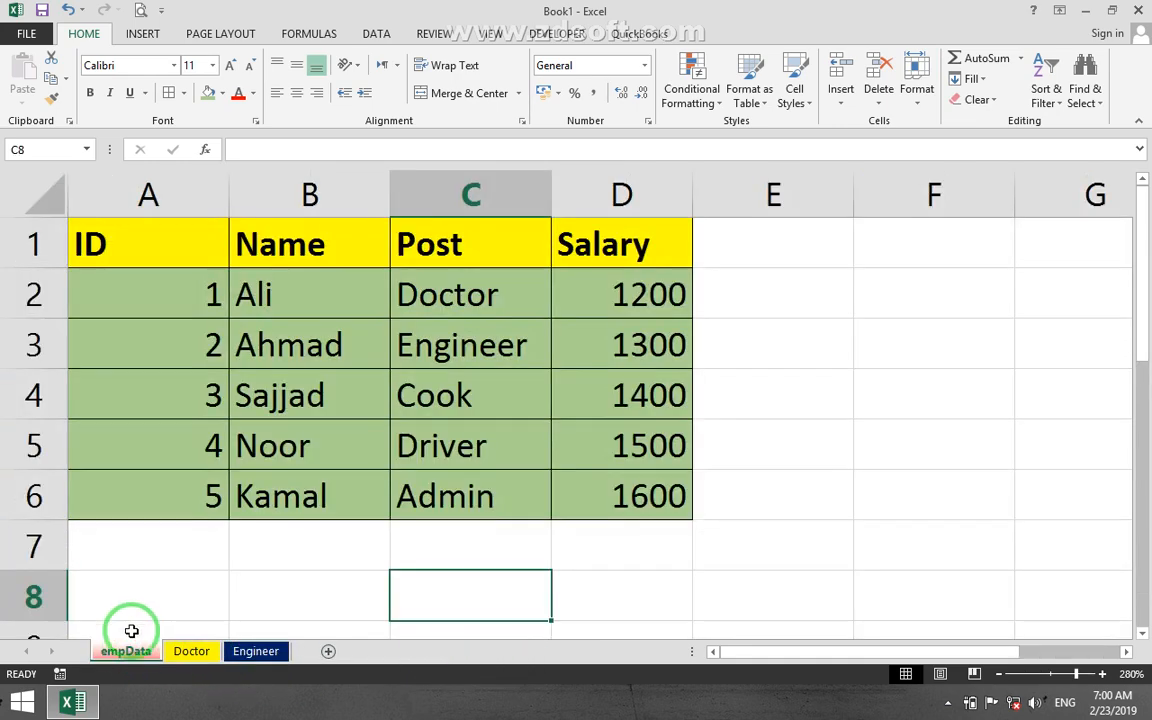
pyautogui.click(920, 90)
pyautogui.moveTo(958, 360)
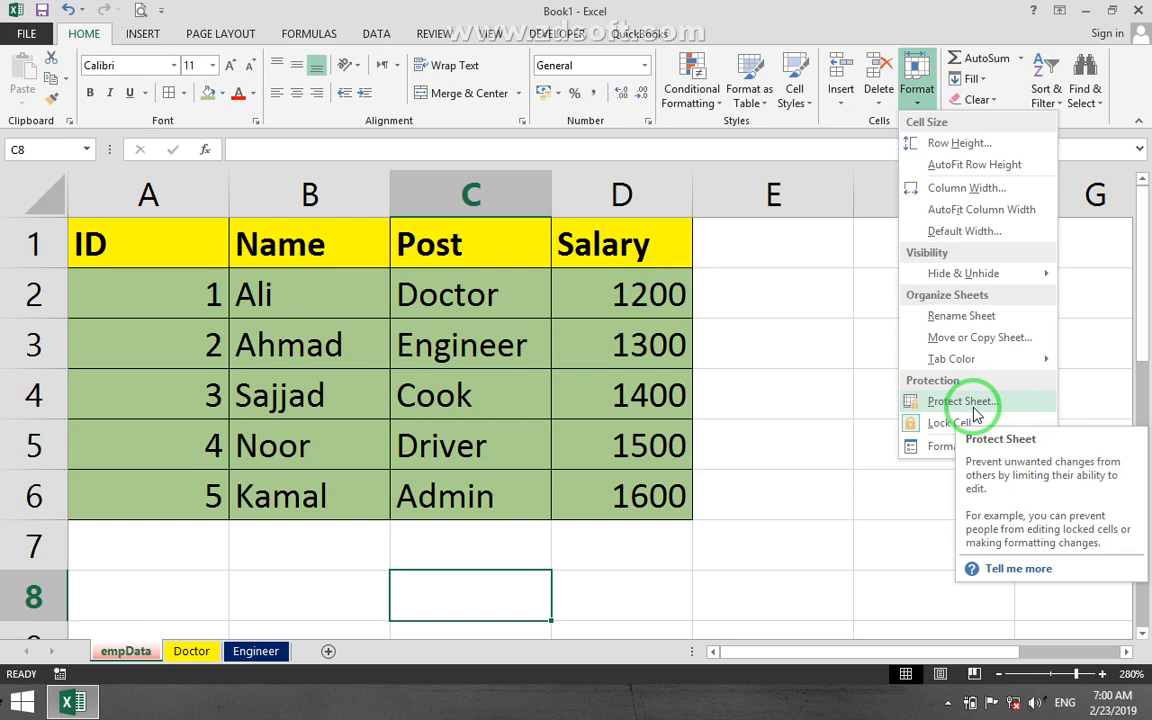
pyautogui.click(960, 401)
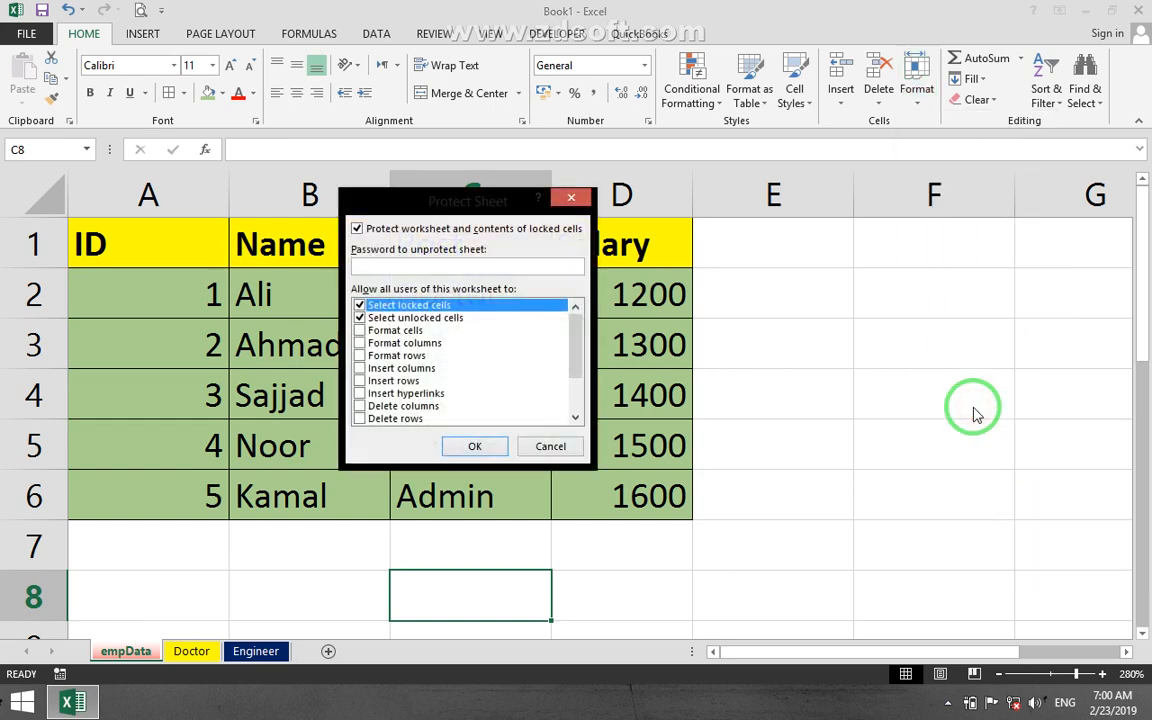
pyautogui.click(478, 447)
pyautogui.write('12')
pyautogui.click(487, 392)
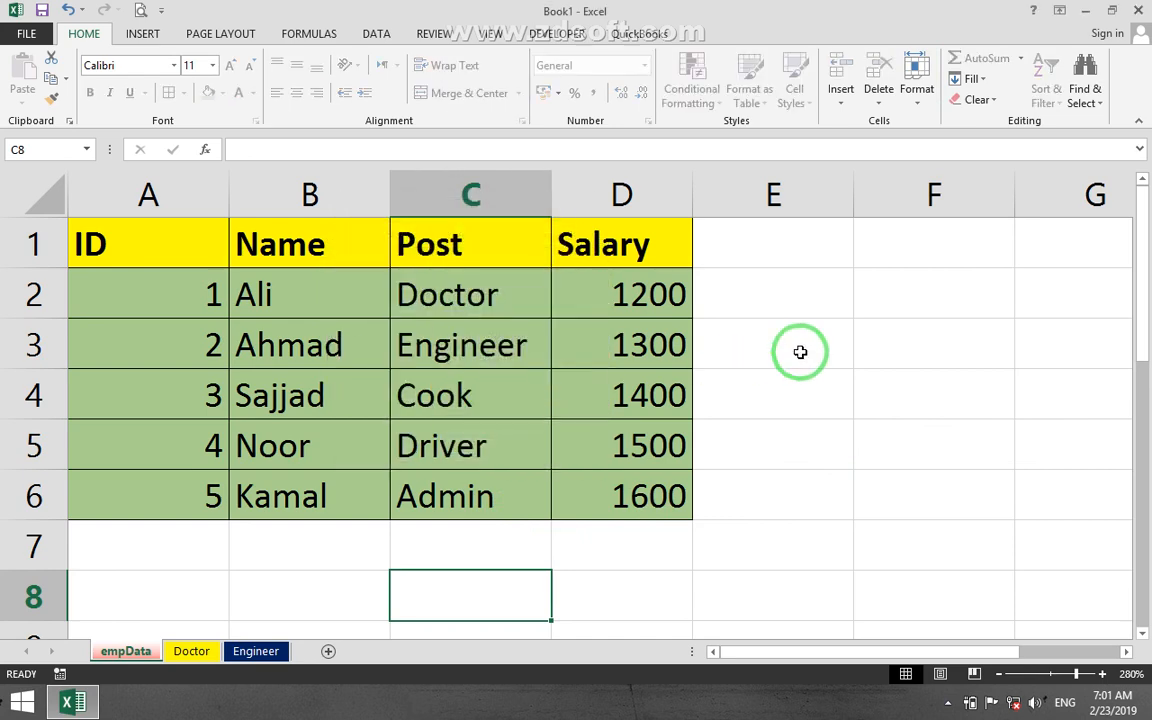
# Try to clear the cell ranges E2:F4 and C4:E6 on the protected empData worksheet.
pyautogui.moveTo(720, 293); pyautogui.dragTo(900, 407)
pyautogui.press('Delete')
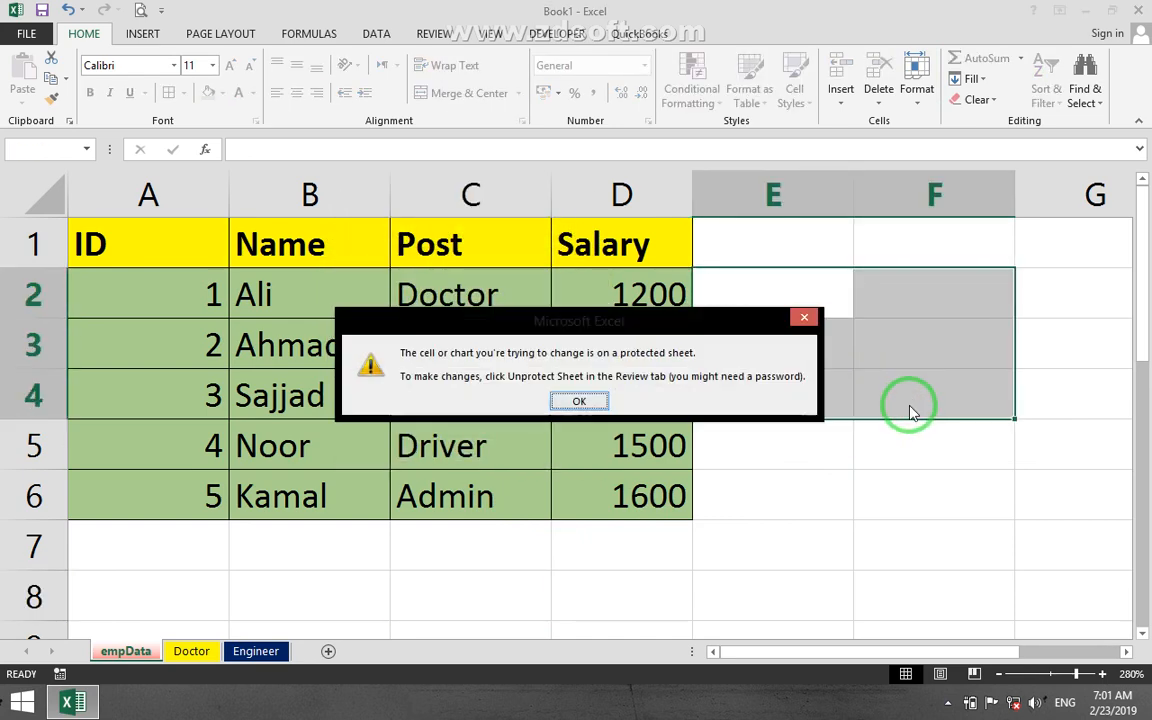
pyautogui.click(581, 402)
pyautogui.moveTo(722, 484); pyautogui.dragTo(428, 372)
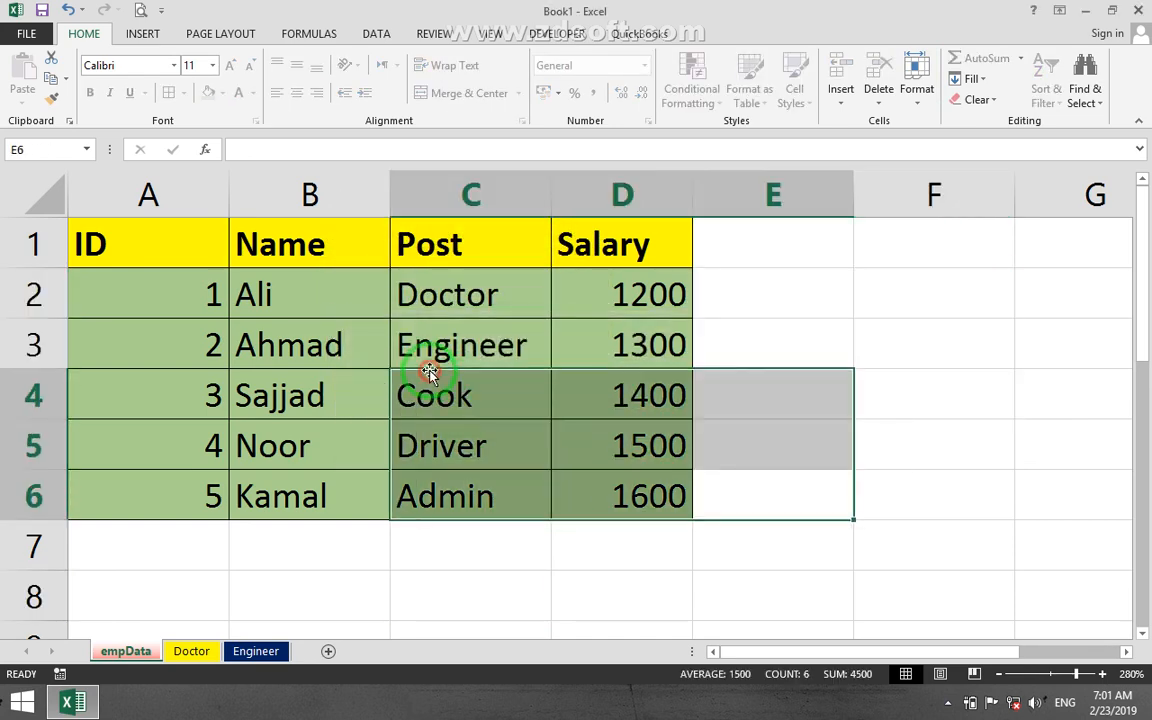
pyautogui.press('Delete')
pyautogui.press('Return')
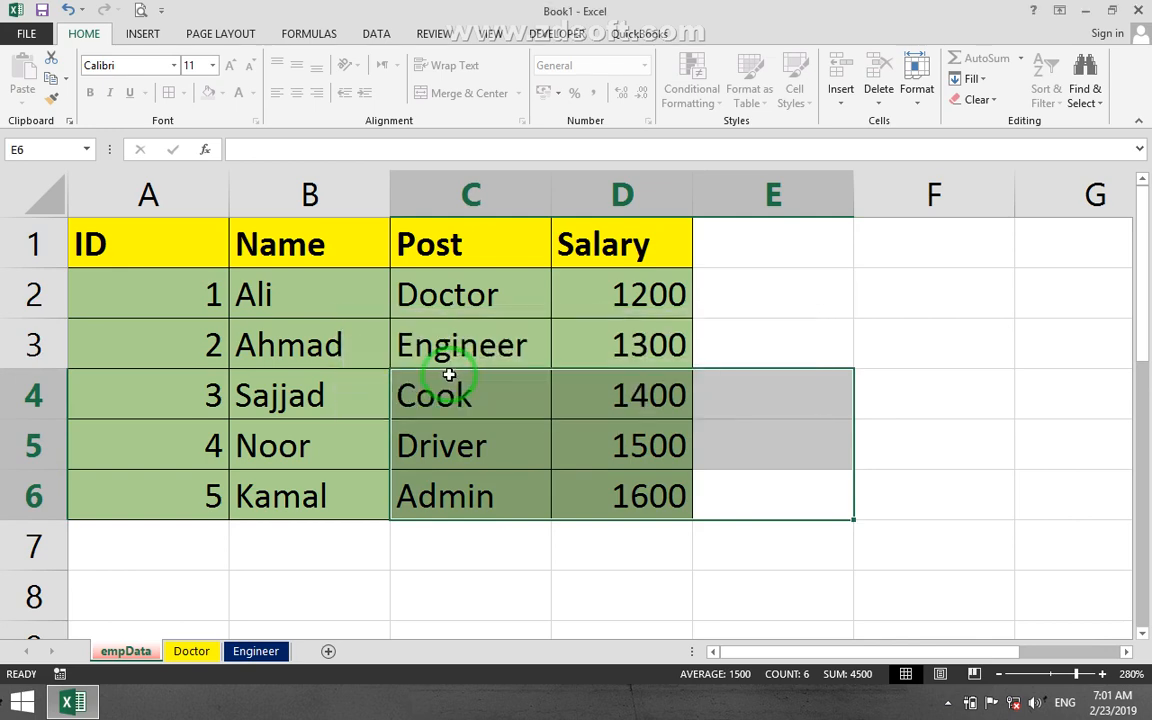
# Test editing on the unprotected Doctor worksheet by entering fgsdfsd in cell C14.
pyautogui.click(191, 650)
pyautogui.moveTo(190, 437); pyautogui.dragTo(506, 558)
pyautogui.write('fgsdfsd')
pyautogui.click(620, 431)
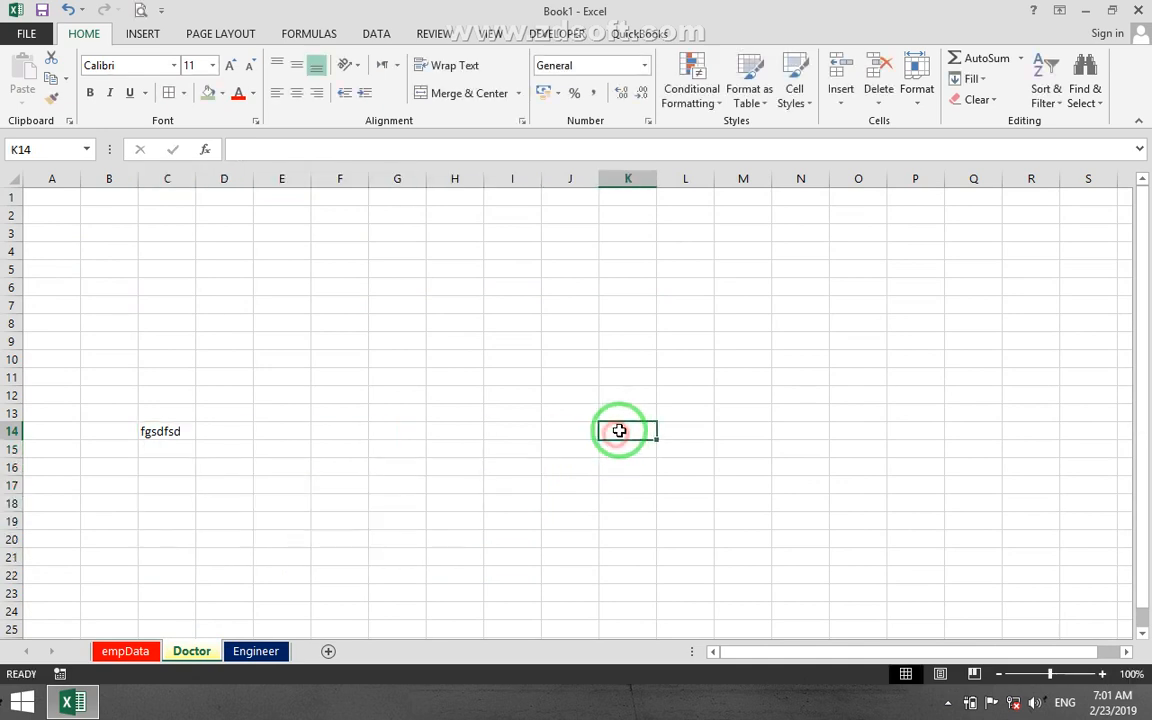
# Select the Doctor and Engineer worksheets together and delete both.
pyautogui.keyDown('ctrl'); pyautogui.click(250, 651); pyautogui.keyUp('ctrl')
pyautogui.rightClick(276, 648)
pyautogui.click(320, 434)
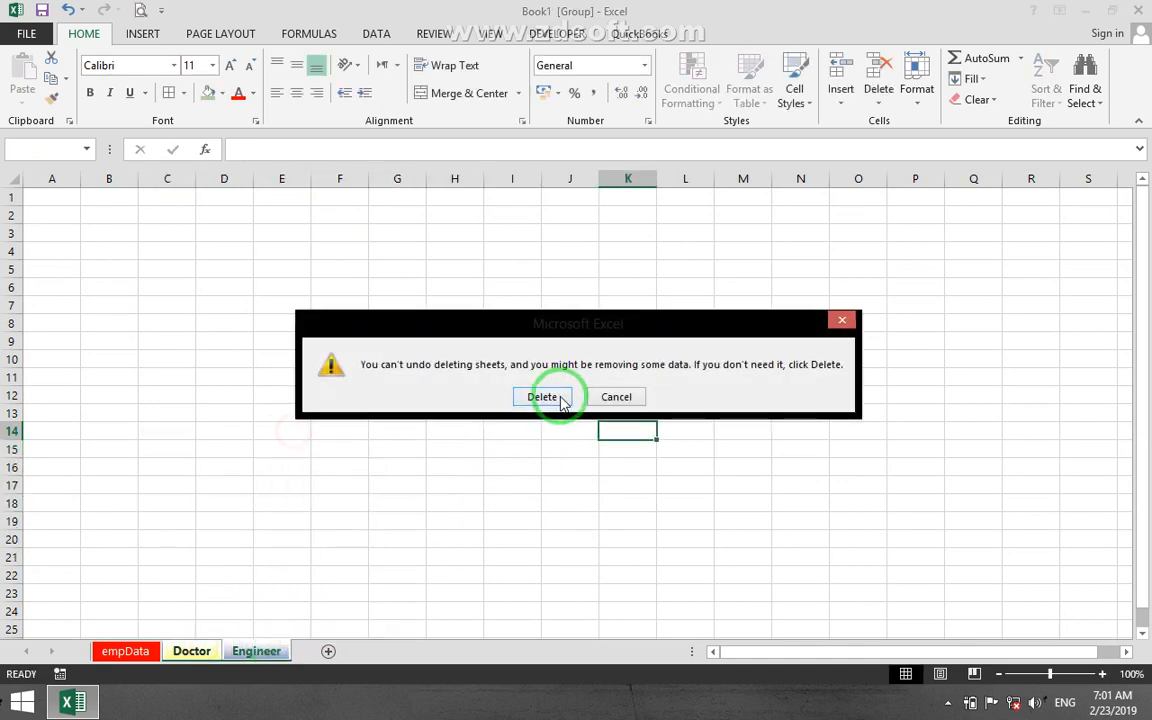
pyautogui.click(555, 396)
pyautogui.click(220, 562)
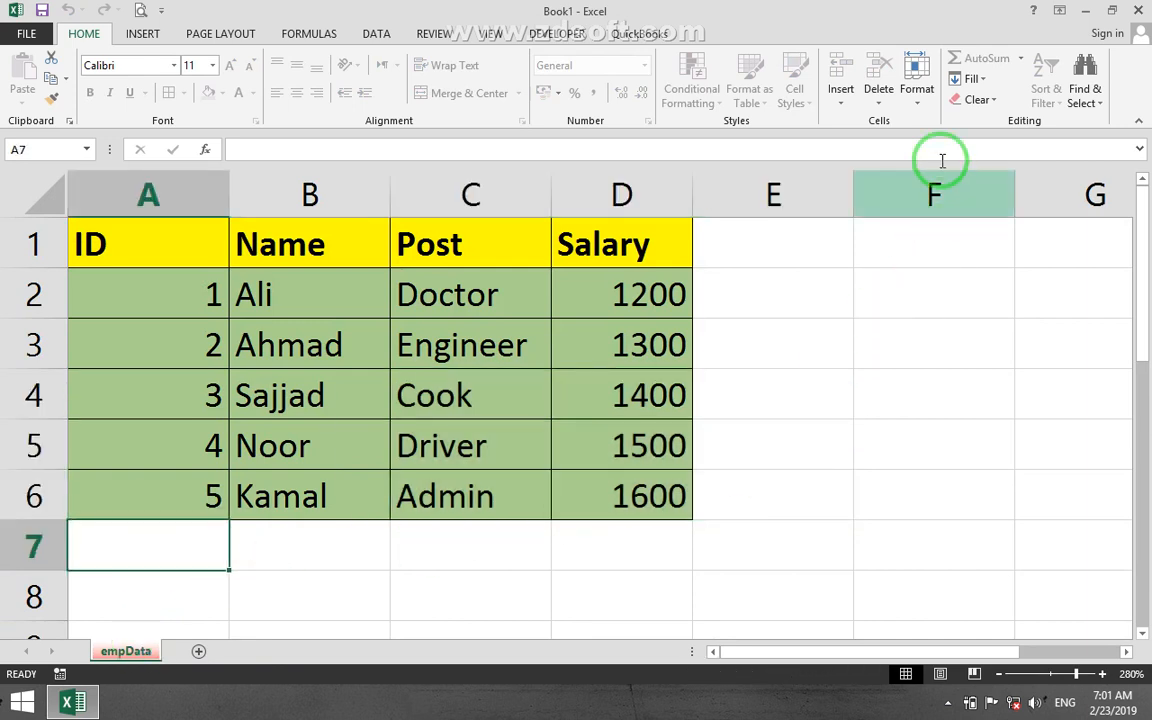
# Remove the protection from the empData worksheet by entering the sheet password.
pyautogui.click(914, 100)
pyautogui.click(933, 390)
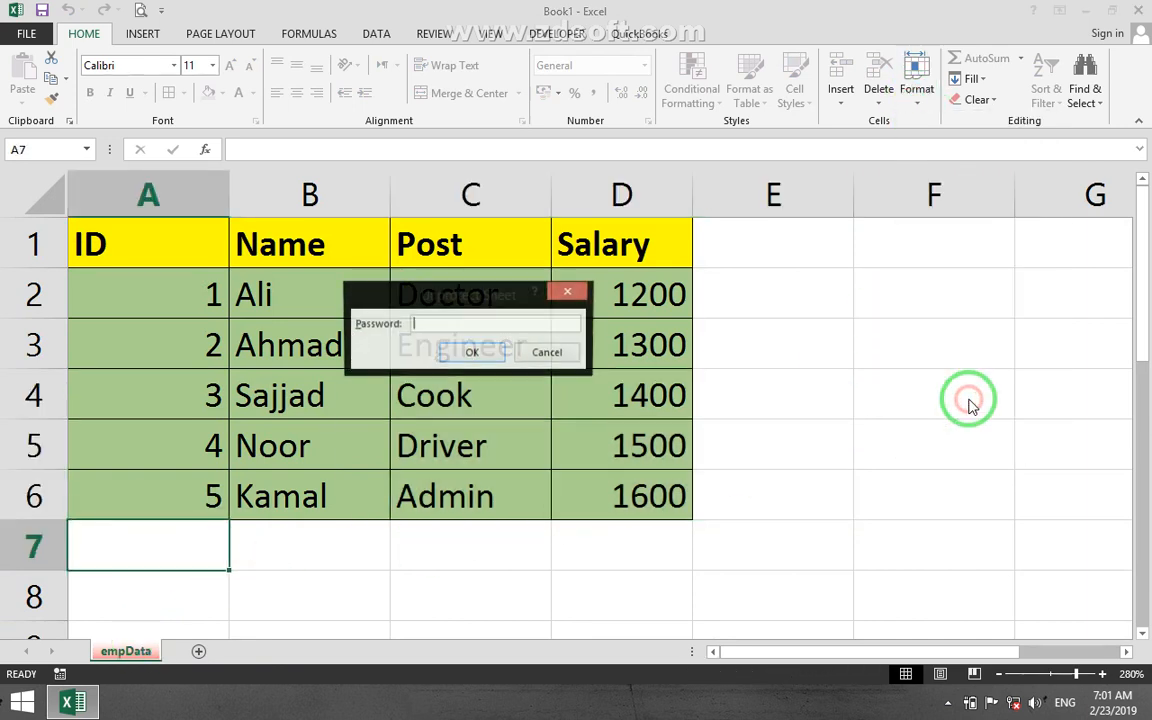
pyautogui.write('12')
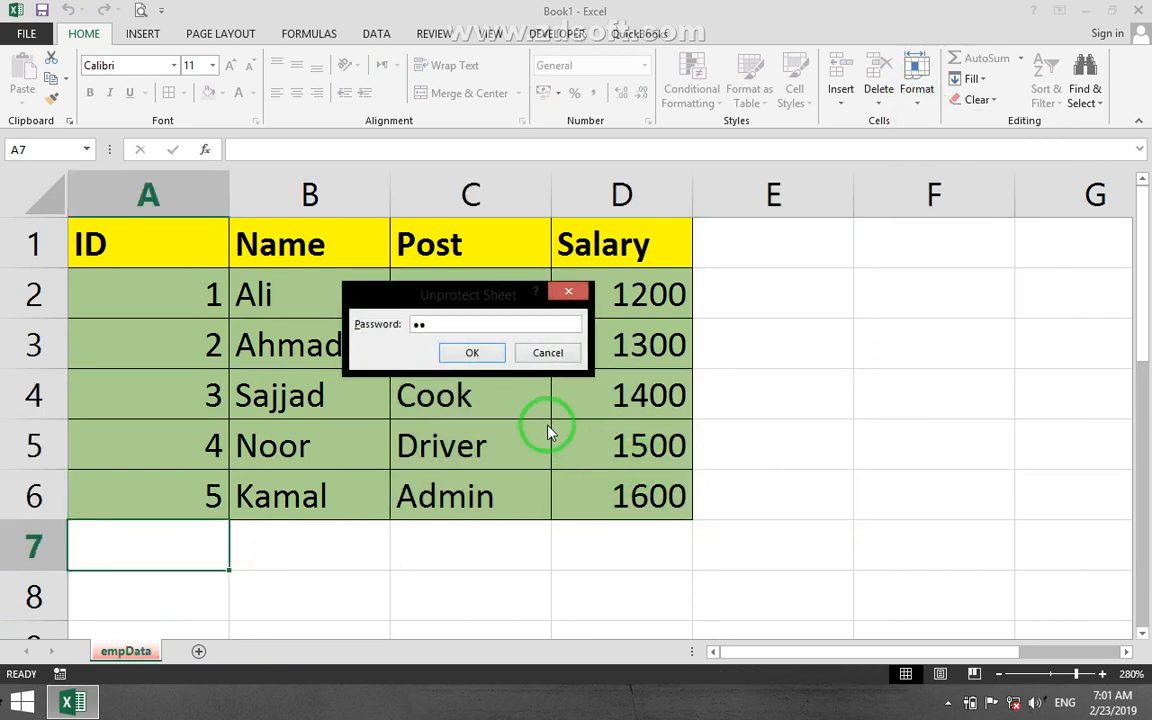
pyautogui.click(465, 349)
# Test editing on the empData worksheet by entering sdfsd in cell F5 and clearing the range F4:F9.
pyautogui.scroll(-5, 545, 404)
pyautogui.click(656, 373)
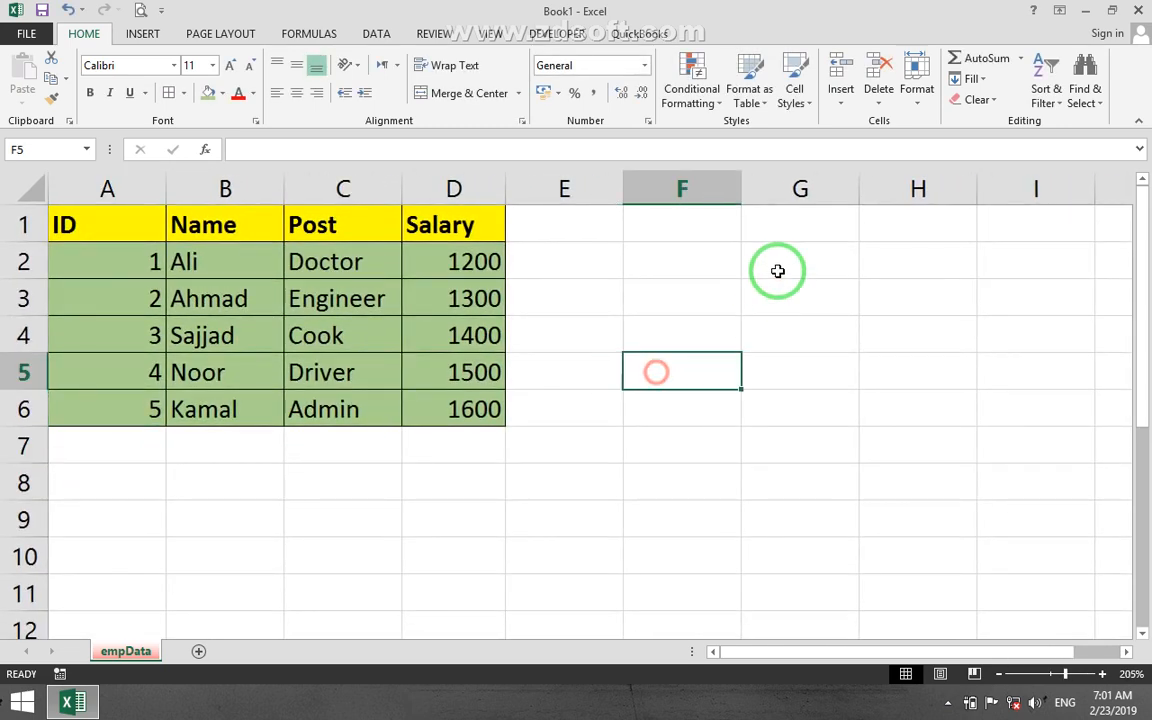
pyautogui.write('sdfsd')
pyautogui.click(732, 456)
pyautogui.moveTo(718, 516); pyautogui.dragTo(644, 344)
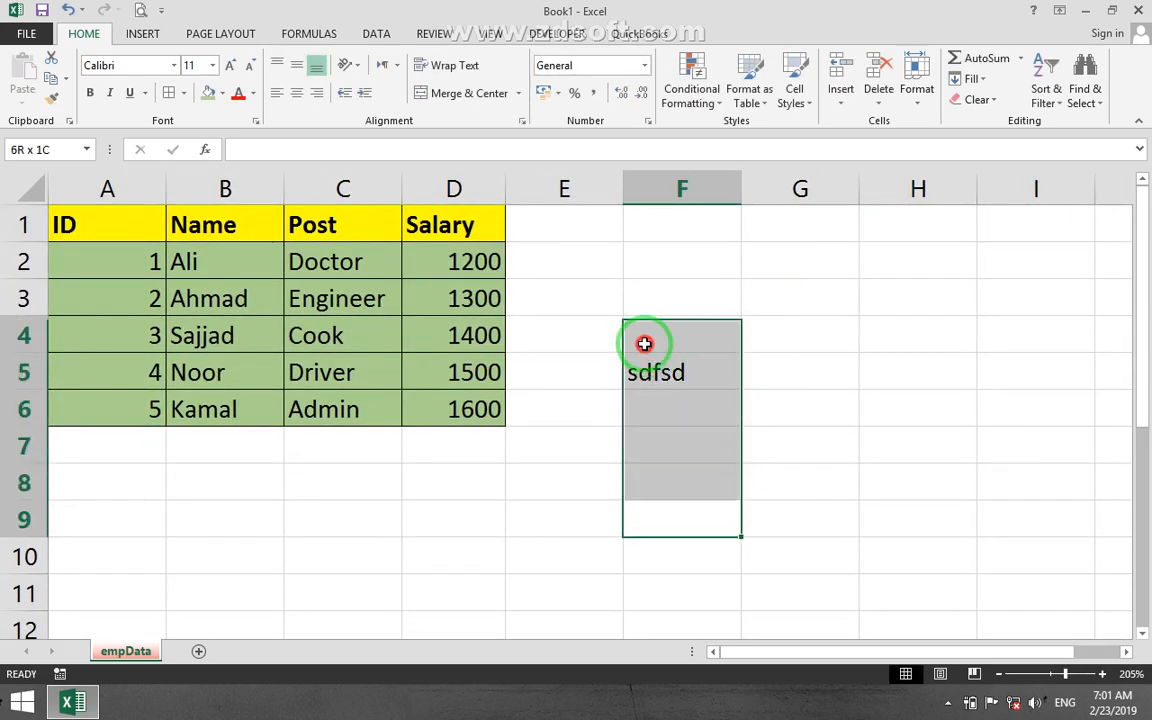
pyautogui.press('Delete')
pyautogui.click(644, 335)
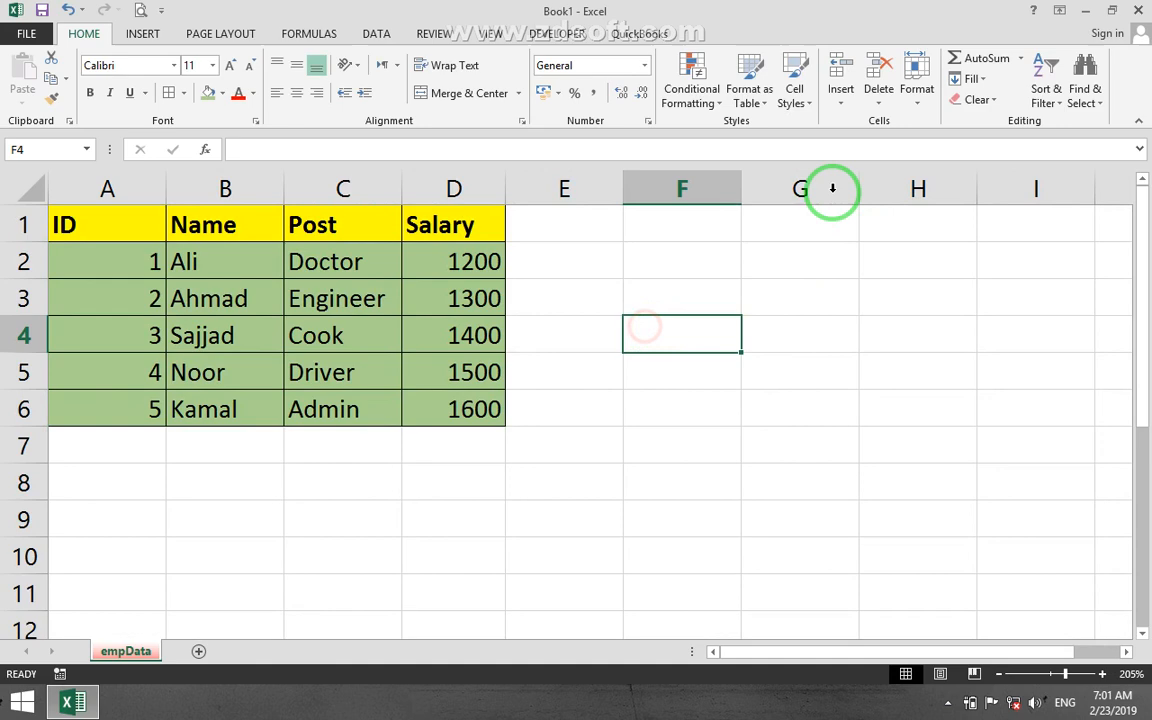
# Open the sheet protection settings for the empData worksheet.
pyautogui.click(918, 100)
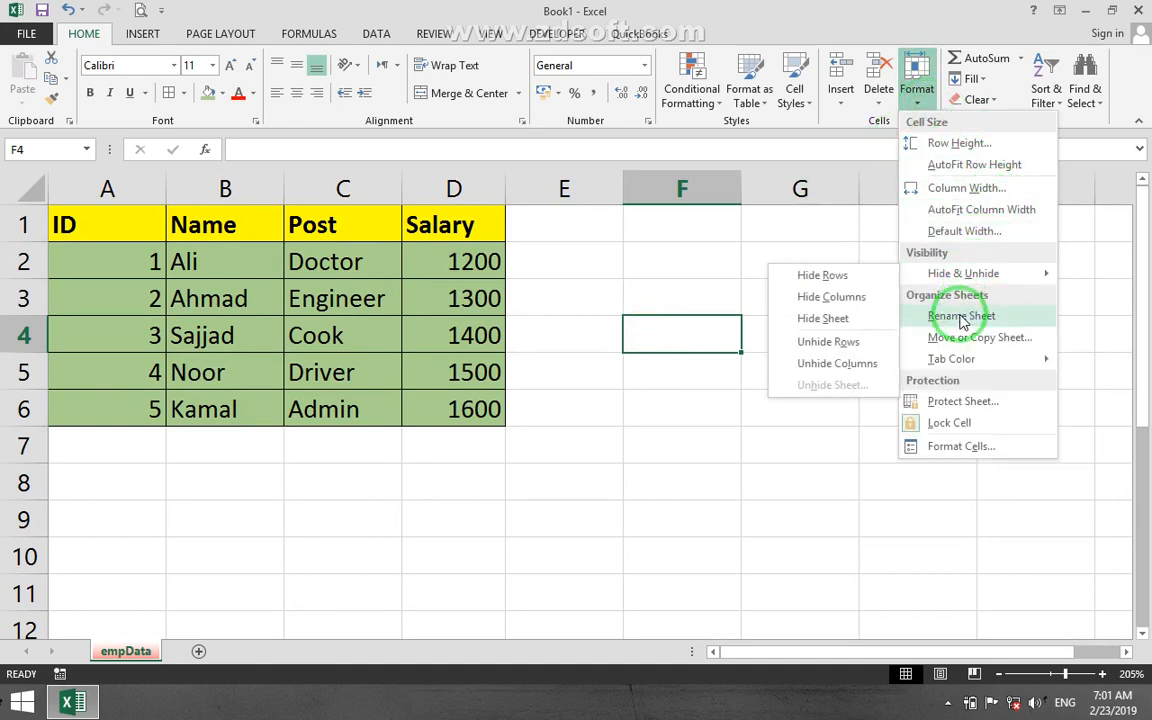
pyautogui.click(962, 401)
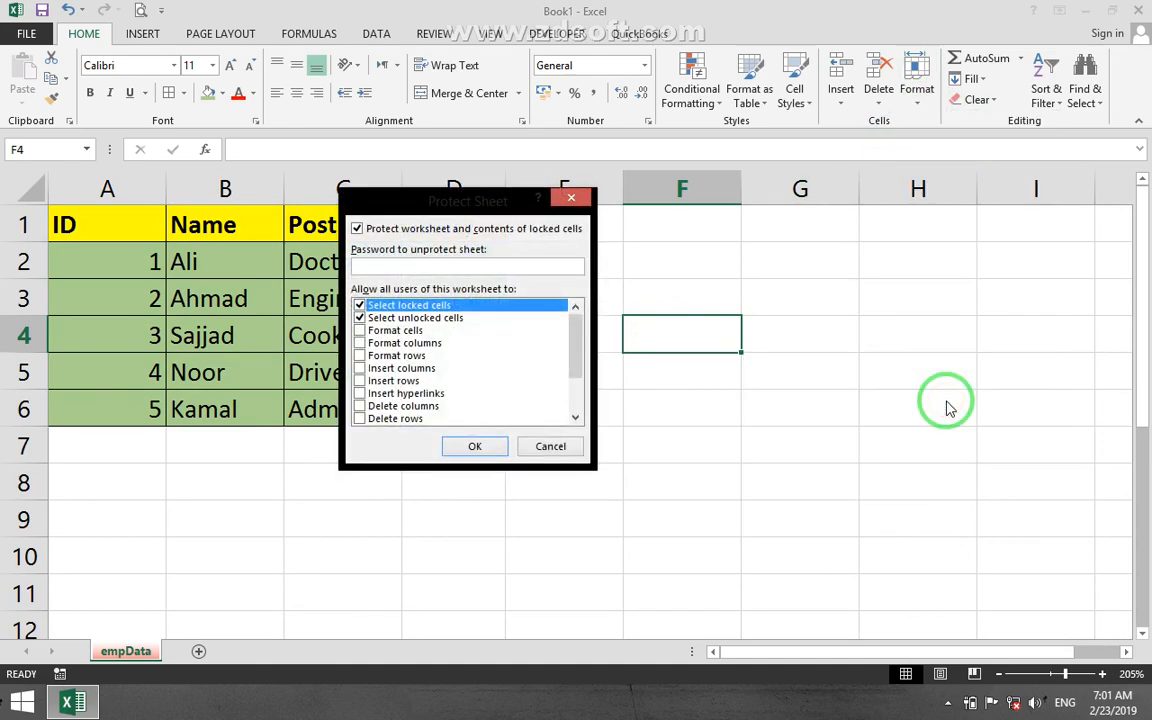
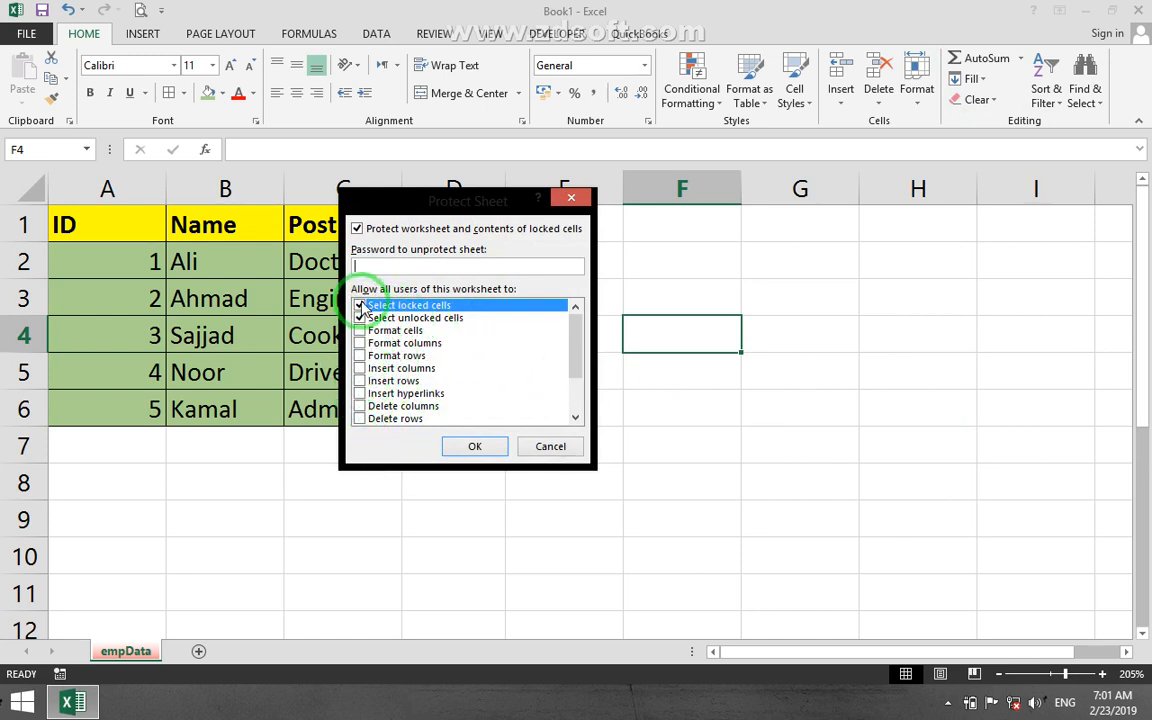
# Protect the empData worksheet with a password, disallowing selection of both locked and unlocked cells.
pyautogui.moveTo(581, 327); pyautogui.dragTo(576, 291)
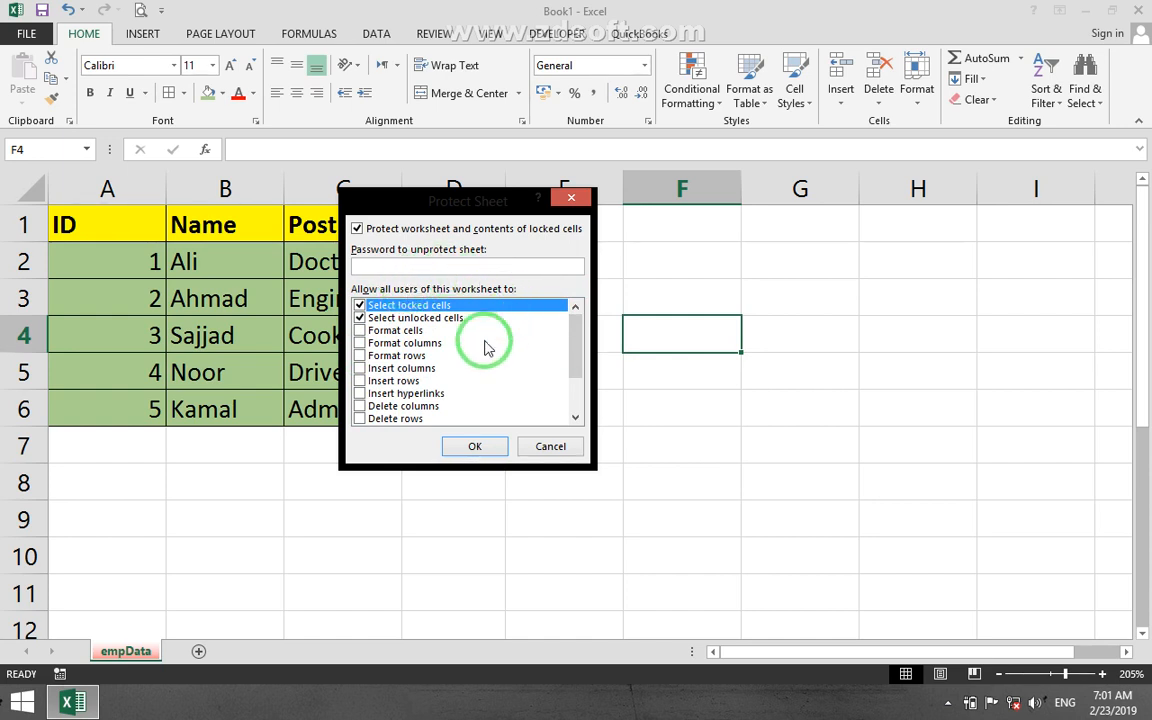
pyautogui.click(361, 318)
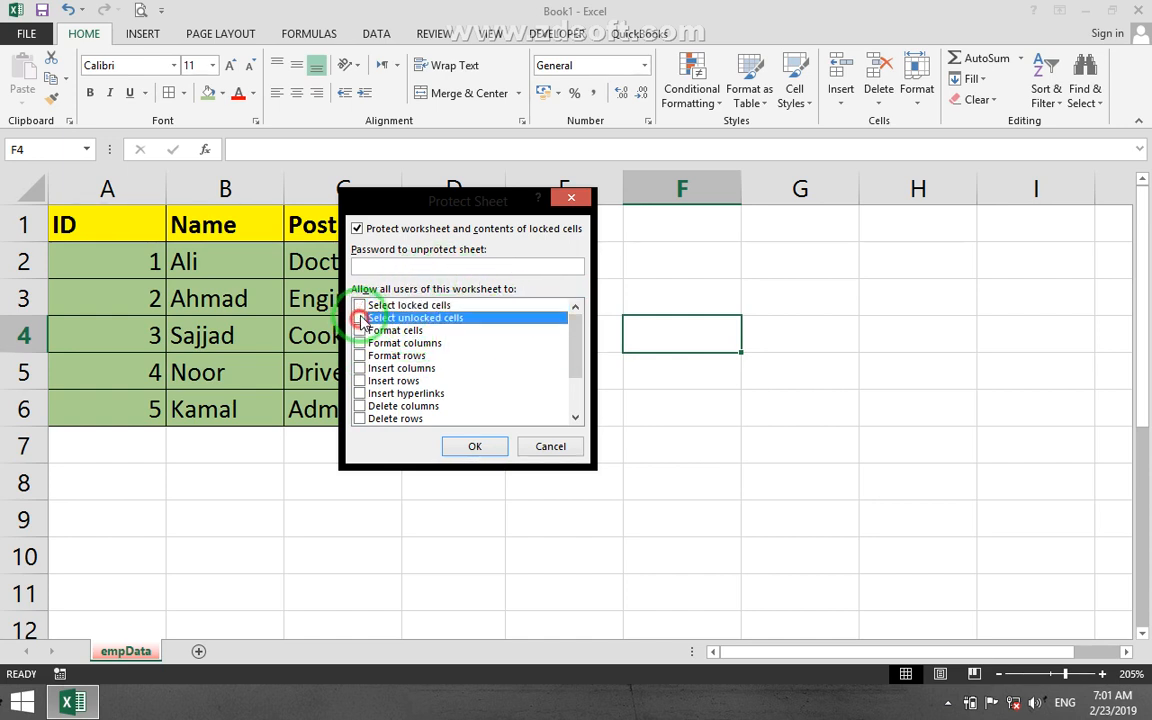
pyautogui.click(401, 269)
pyautogui.write('1')
pyautogui.click(472, 445)
pyautogui.write('1')
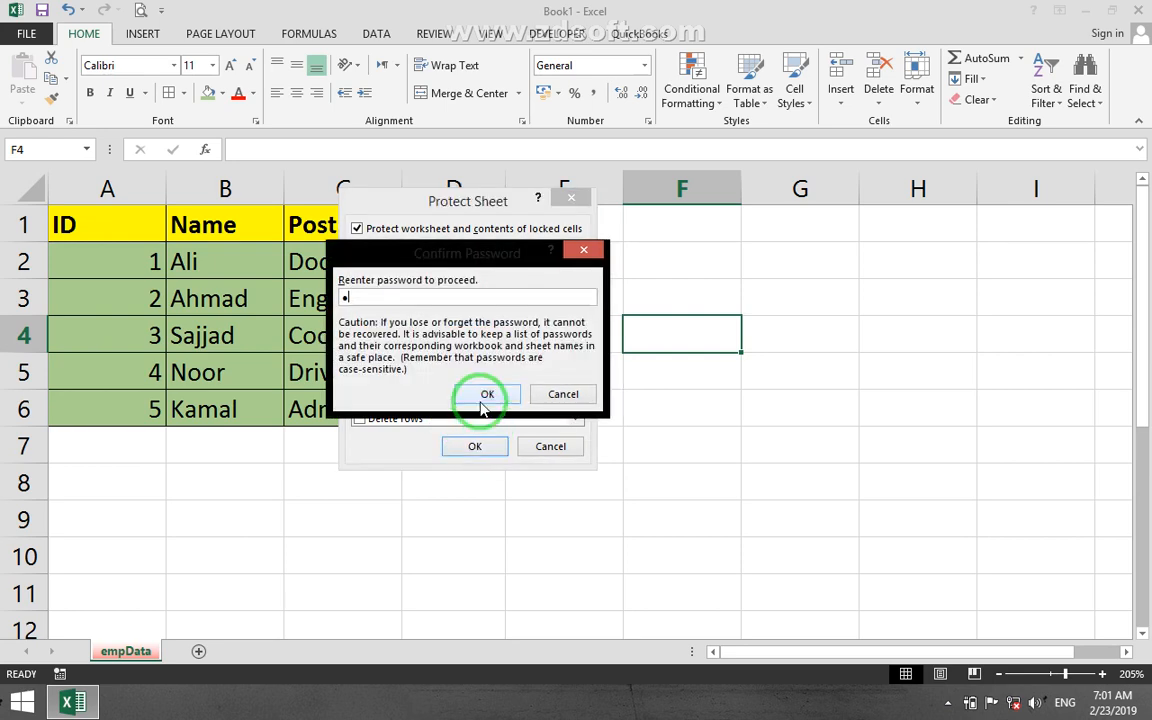
pyautogui.click(479, 399)
# Test the protection by trying to select and edit cells inside and outside the employee table.
pyautogui.click(812, 319)
pyautogui.click(720, 440)
pyautogui.click(643, 344)
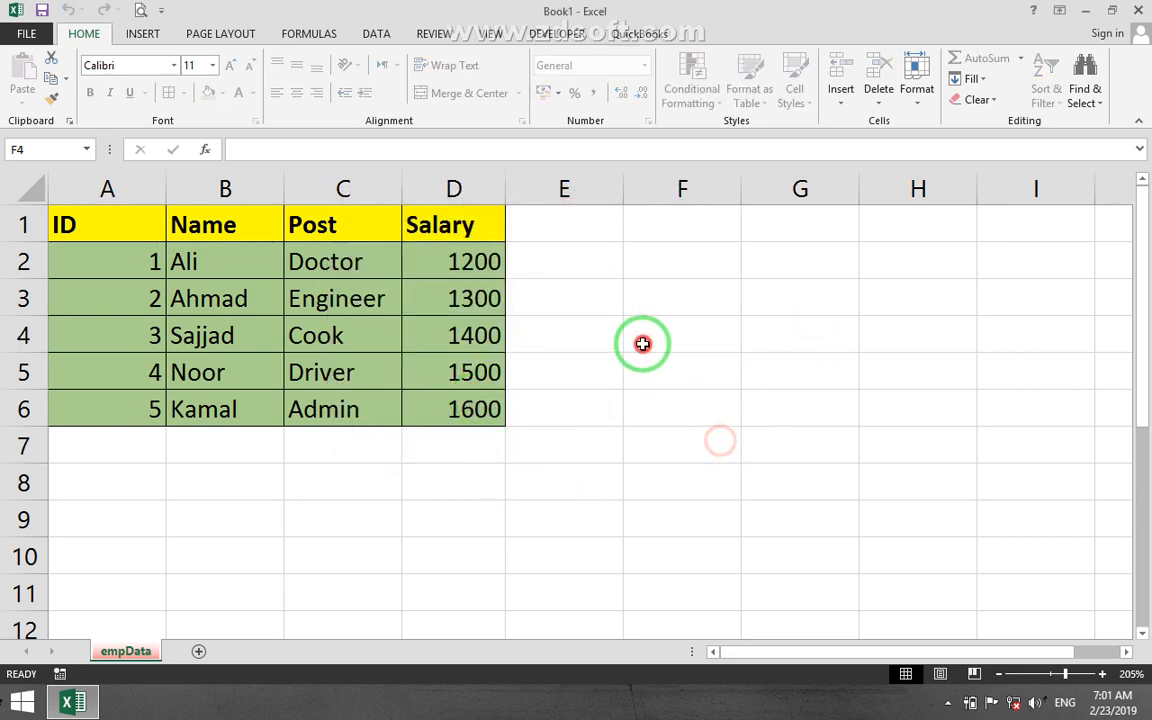
pyautogui.click(432, 353)
pyautogui.click(415, 331)
pyautogui.click(717, 283)
pyautogui.click(808, 409)
pyautogui.click(663, 432)
pyautogui.click(453, 381)
pyautogui.doubleClick(407, 378)
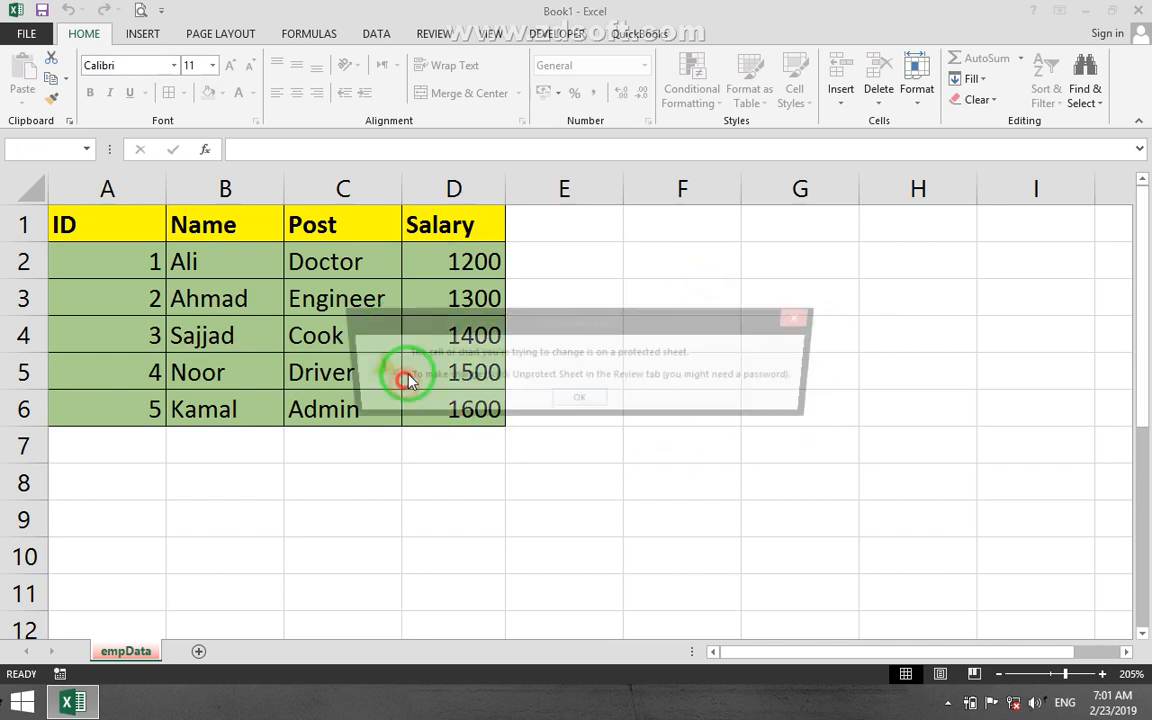
pyautogui.click(577, 402)
pyautogui.click(594, 329)
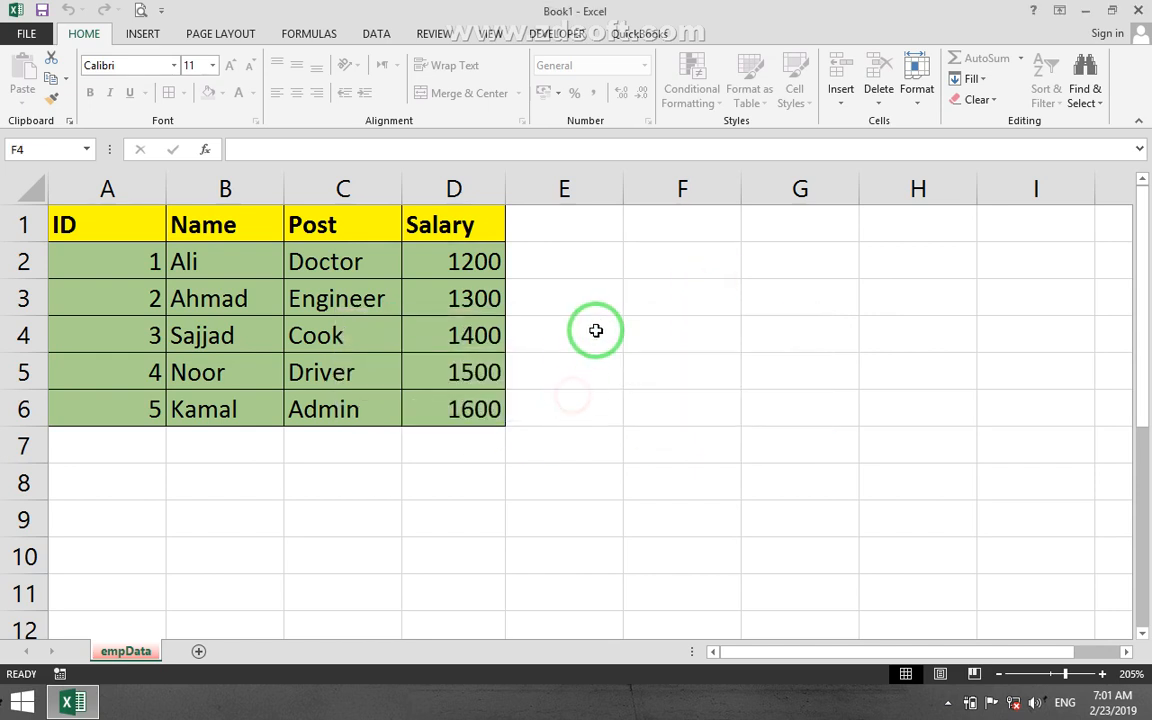
pyautogui.click(779, 278)
pyautogui.click(720, 365)
pyautogui.click(625, 350)
pyautogui.click(620, 420)
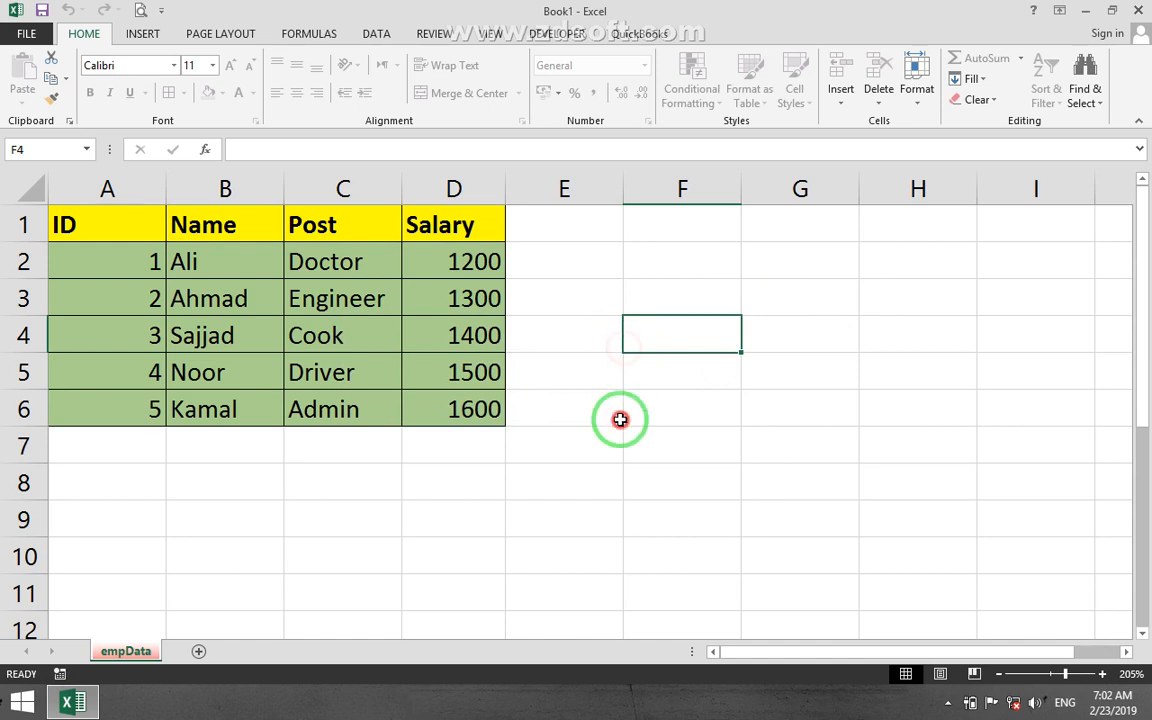
# Unprotect the empData worksheet using the sheet password.
pyautogui.click(917, 90)
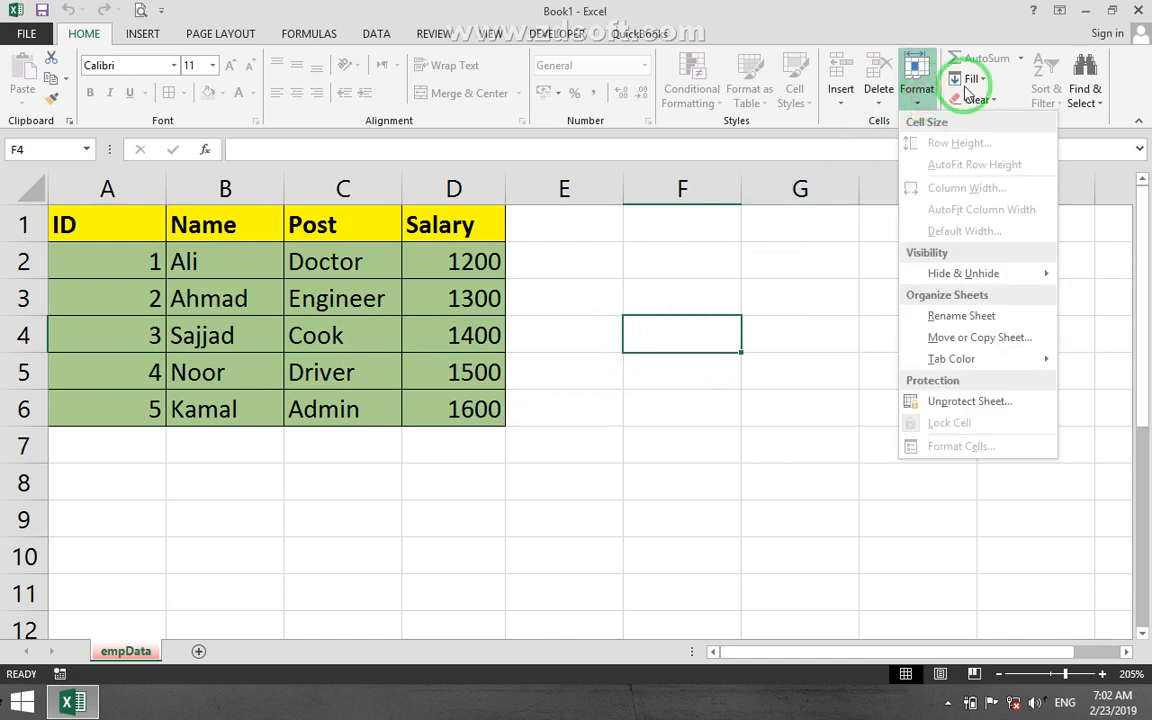
pyautogui.click(998, 402)
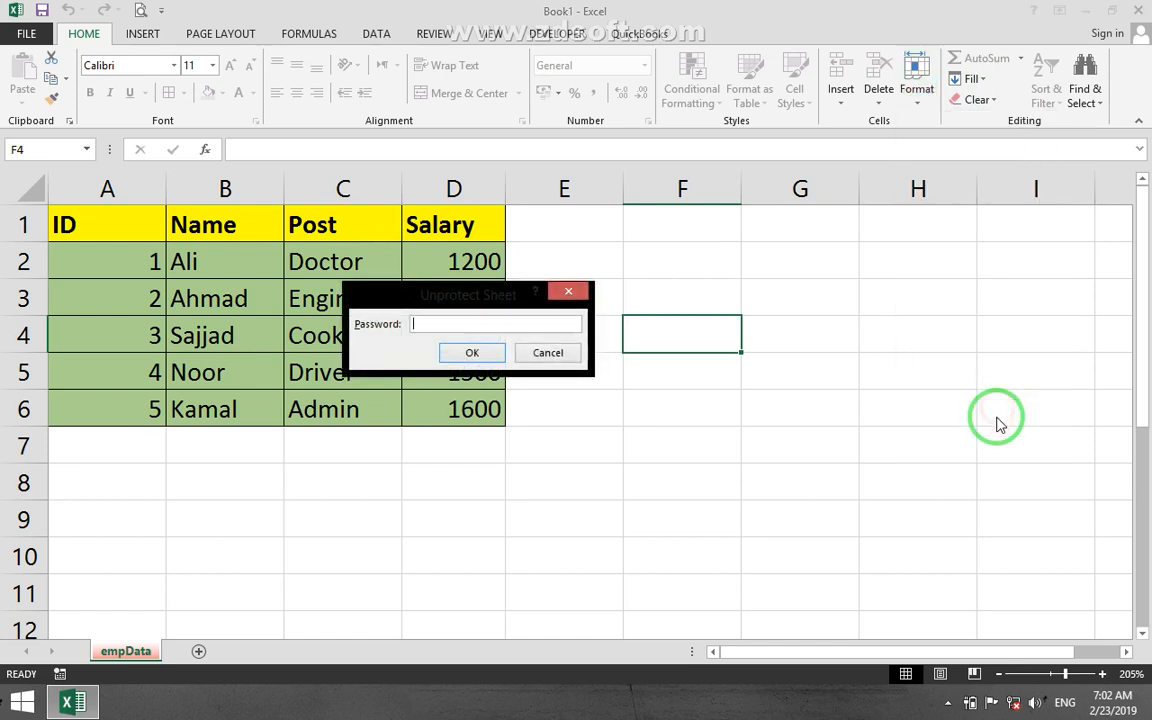
pyautogui.click(470, 352)
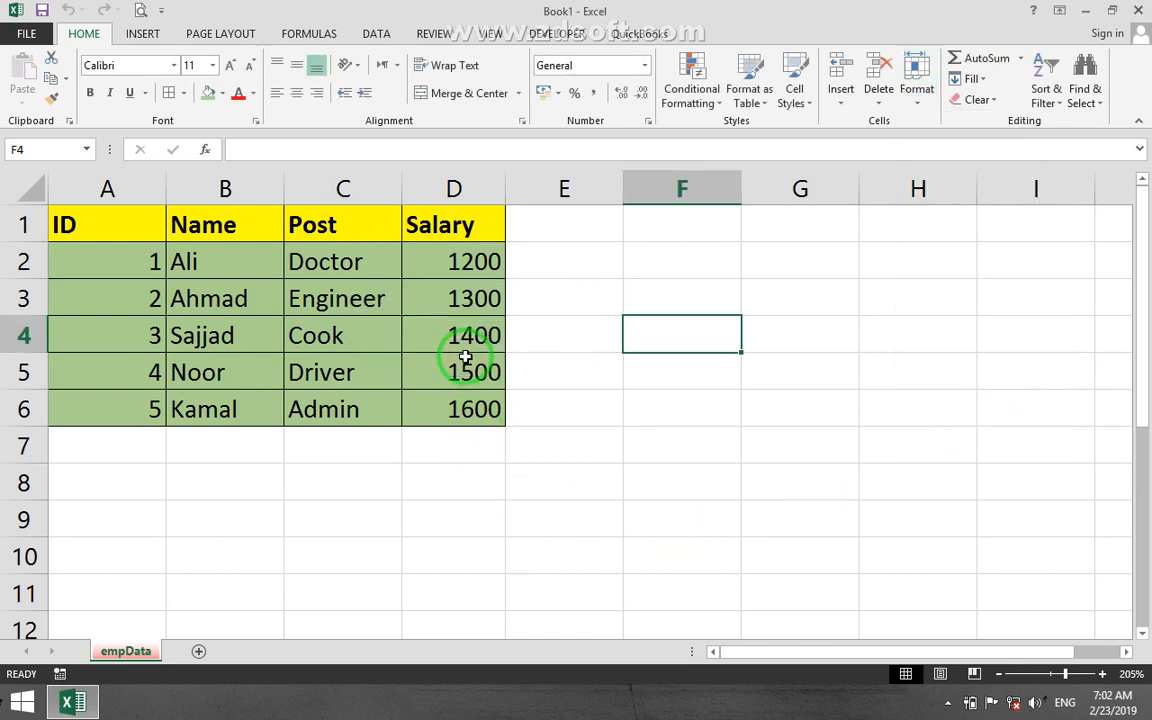
# Protect the empData worksheet with a password while also allowing users to insert columns and insert rows.
pyautogui.click(470, 298)
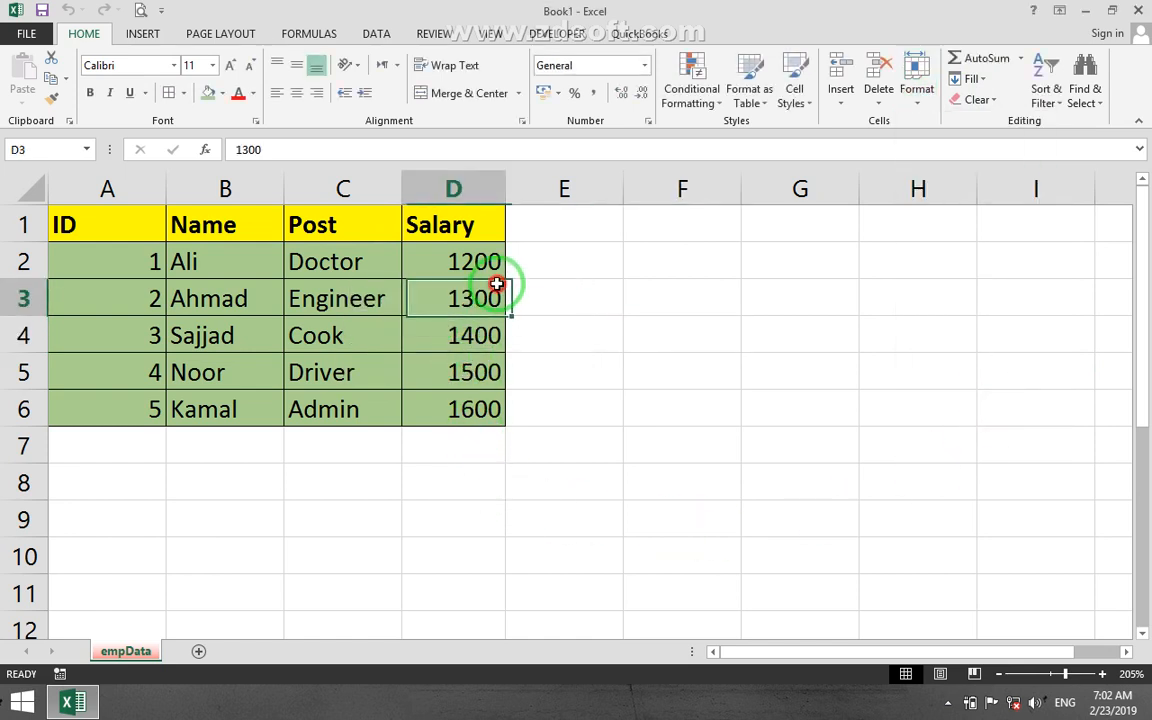
pyautogui.click(925, 100)
pyautogui.click(733, 386)
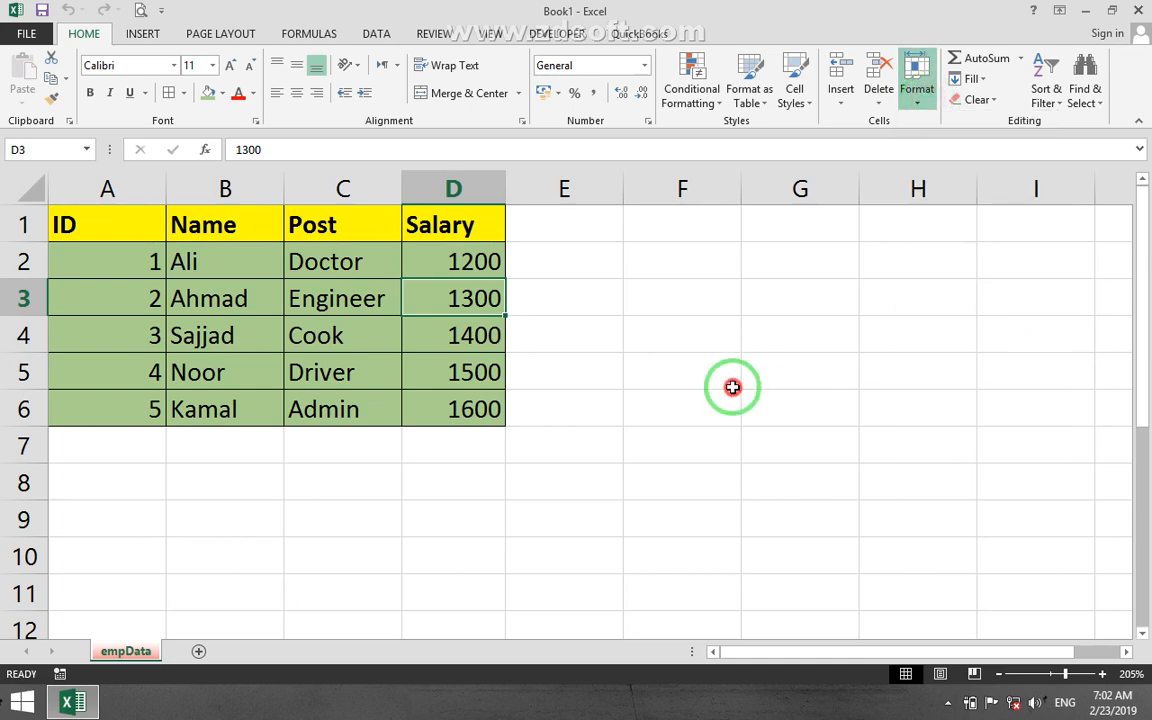
pyautogui.click(917, 90)
pyautogui.click(931, 403)
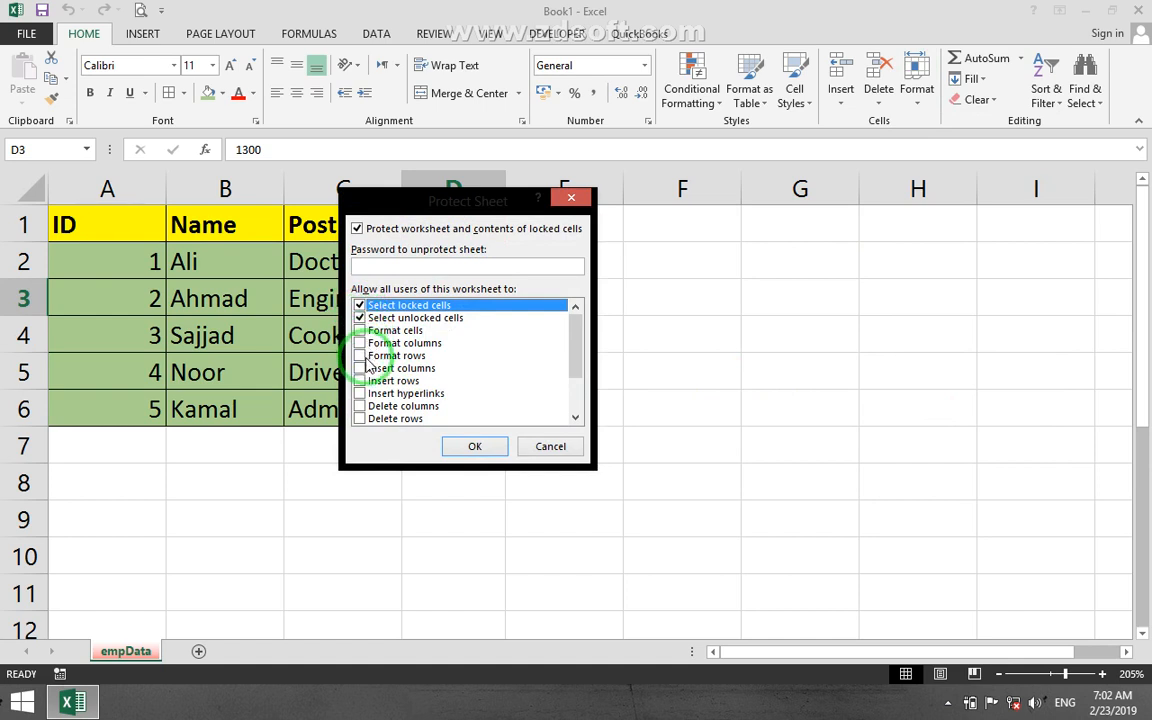
pyautogui.click(360, 368)
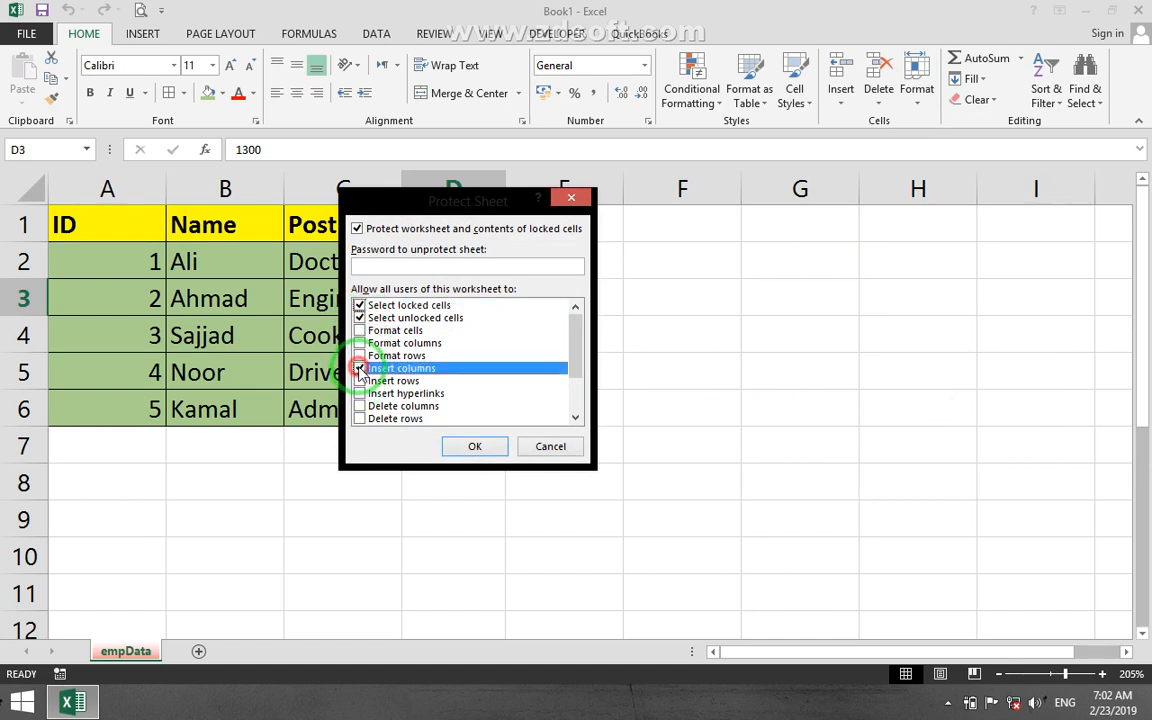
pyautogui.click(361, 381)
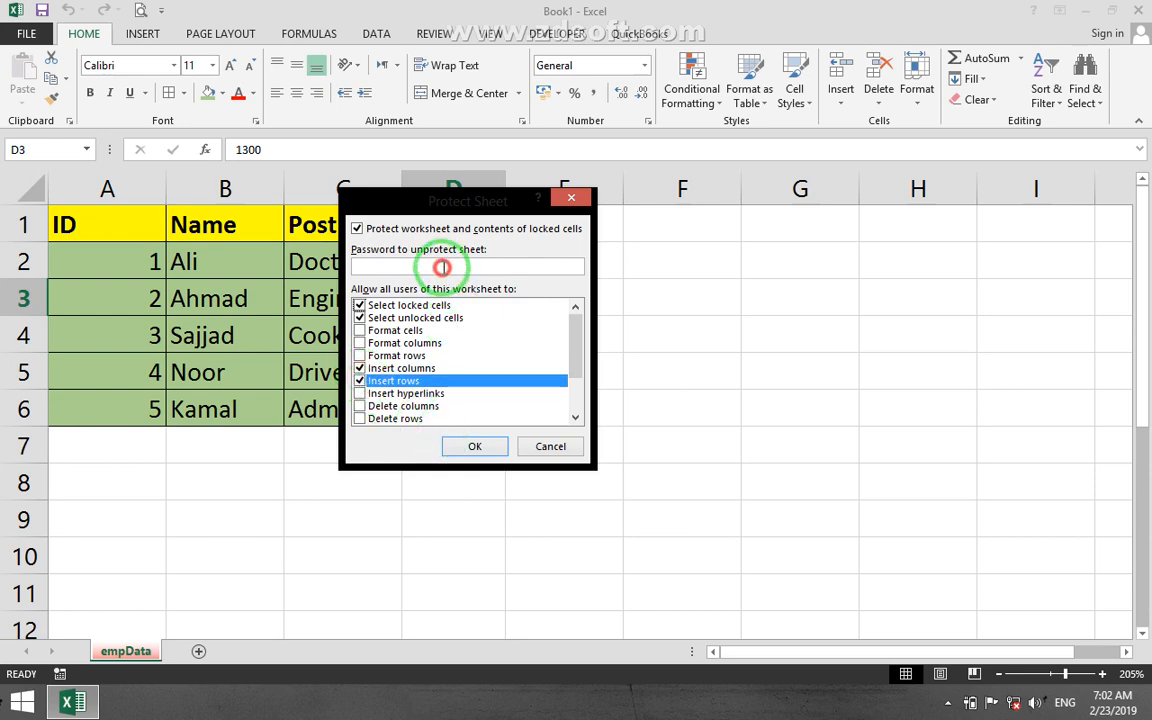
pyautogui.click(474, 446)
pyautogui.write('1')
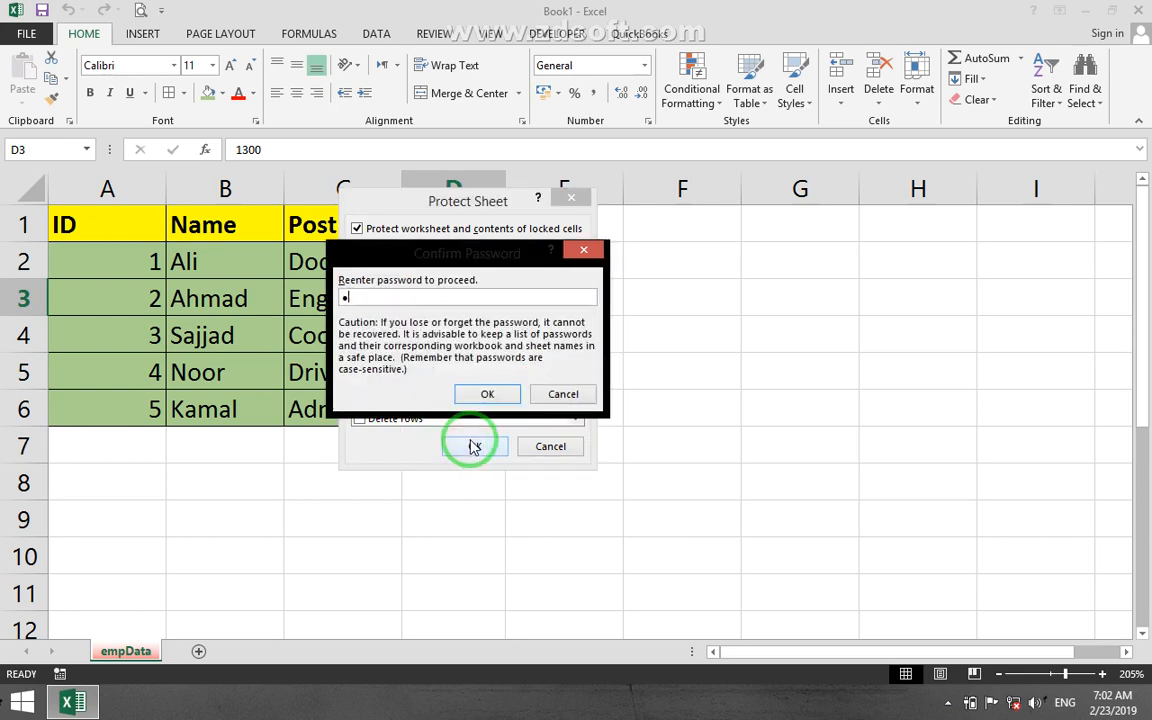
pyautogui.click(487, 396)
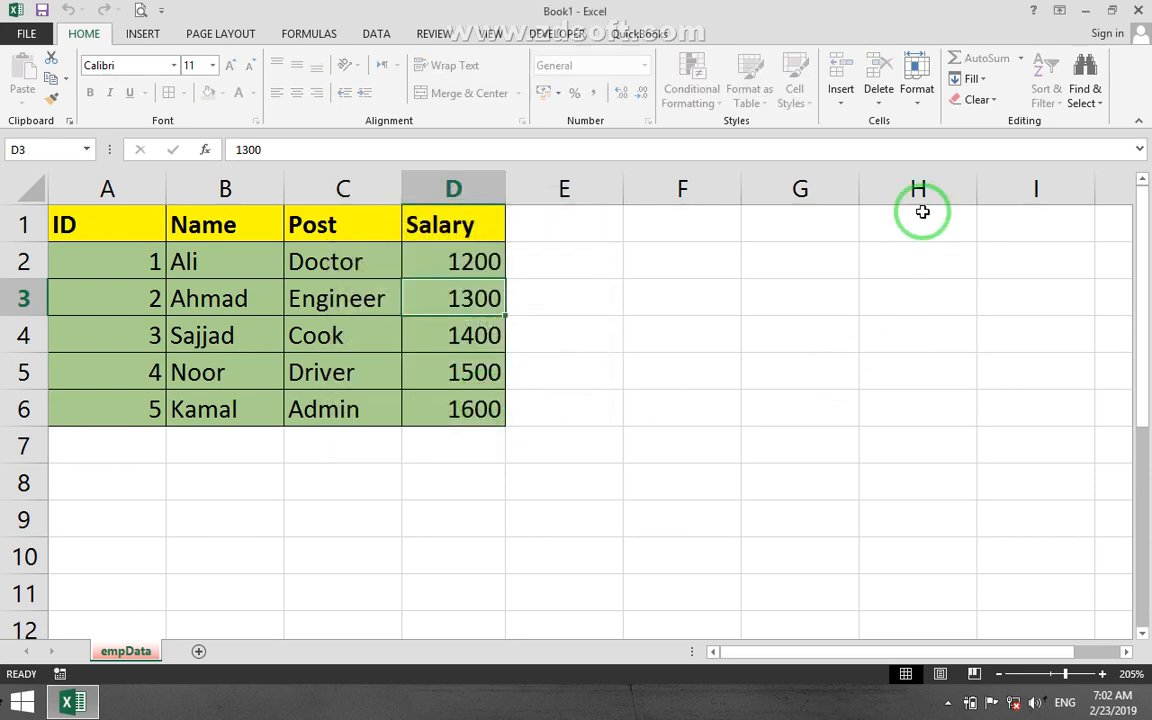
# Check which insert options are available on the protected sheet and remove its protection with the sheet password.
pyautogui.click(842, 95)
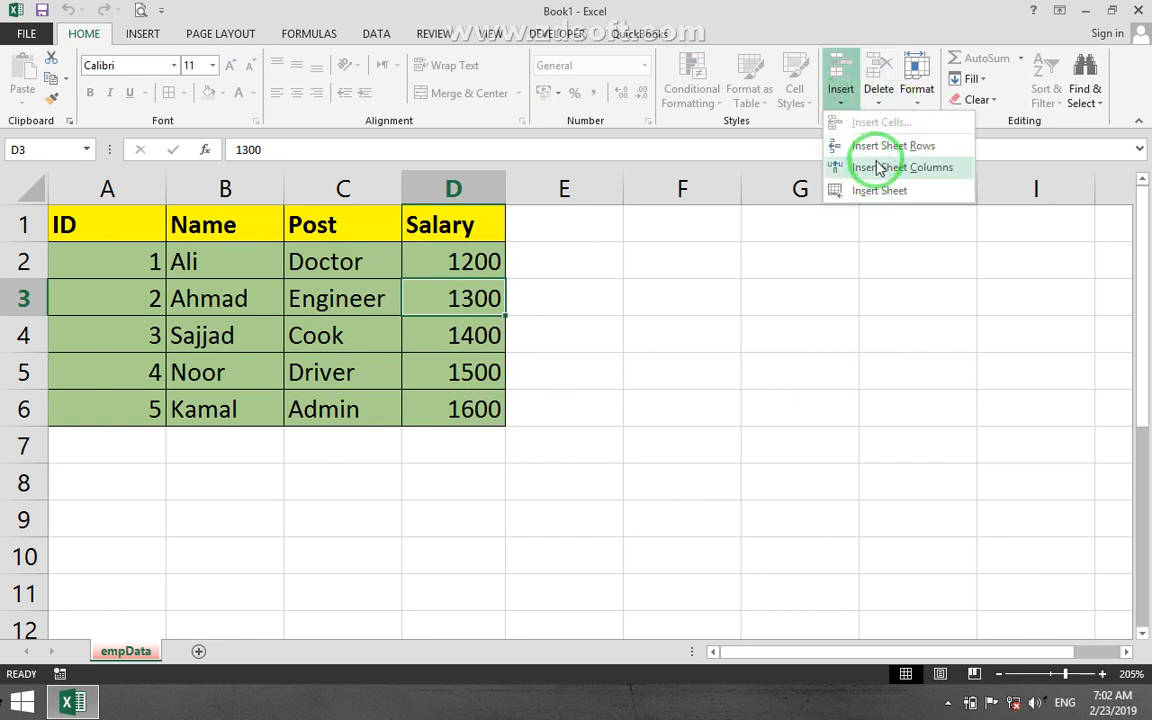
pyautogui.click(850, 375)
pyautogui.click(925, 100)
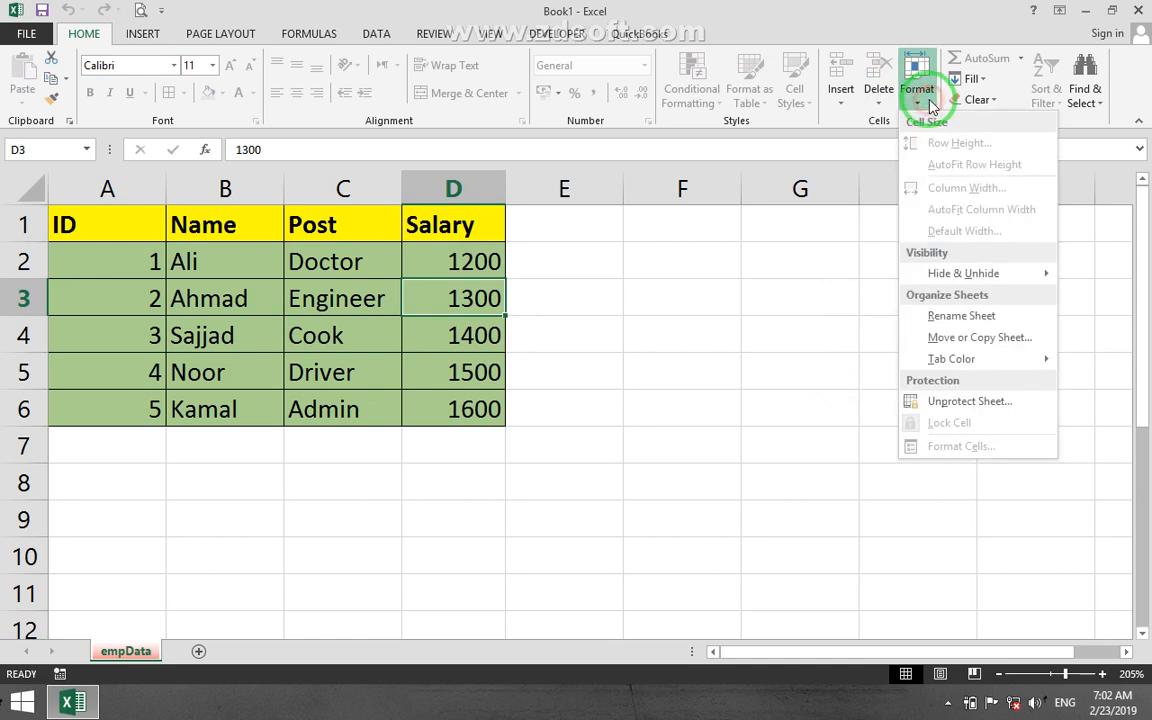
pyautogui.click(915, 400)
pyautogui.write('12')
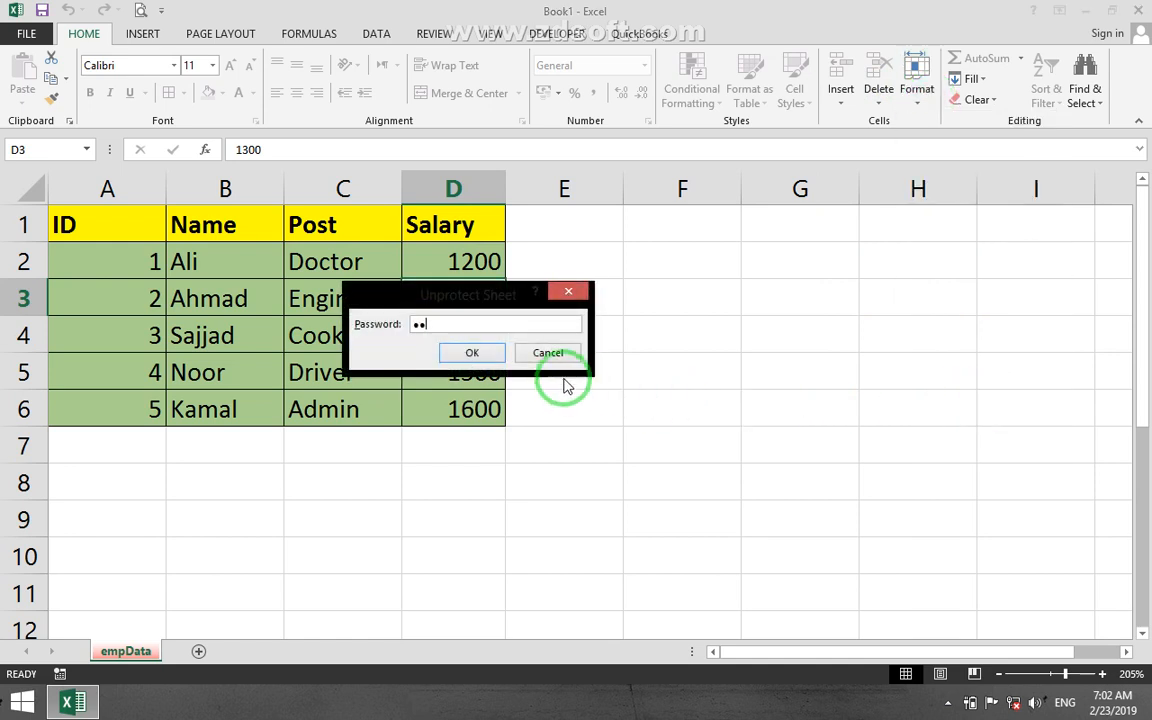
pyautogui.click(480, 354)
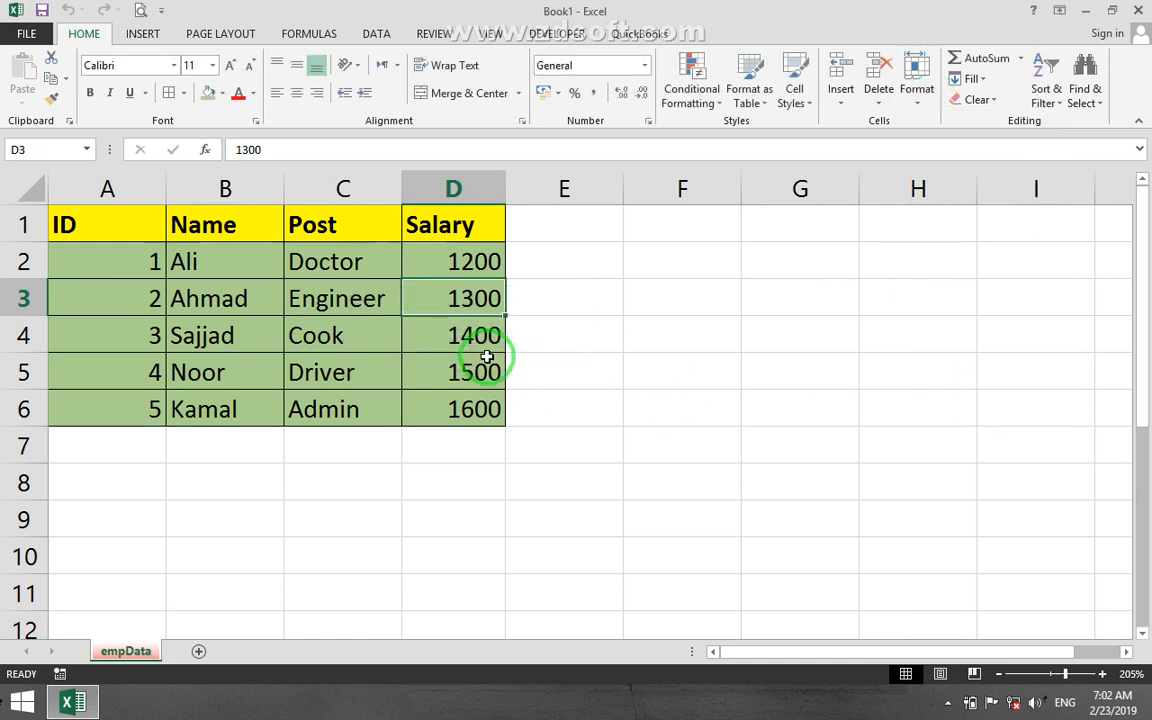
pyautogui.click(901, 105)
pyautogui.click(941, 404)
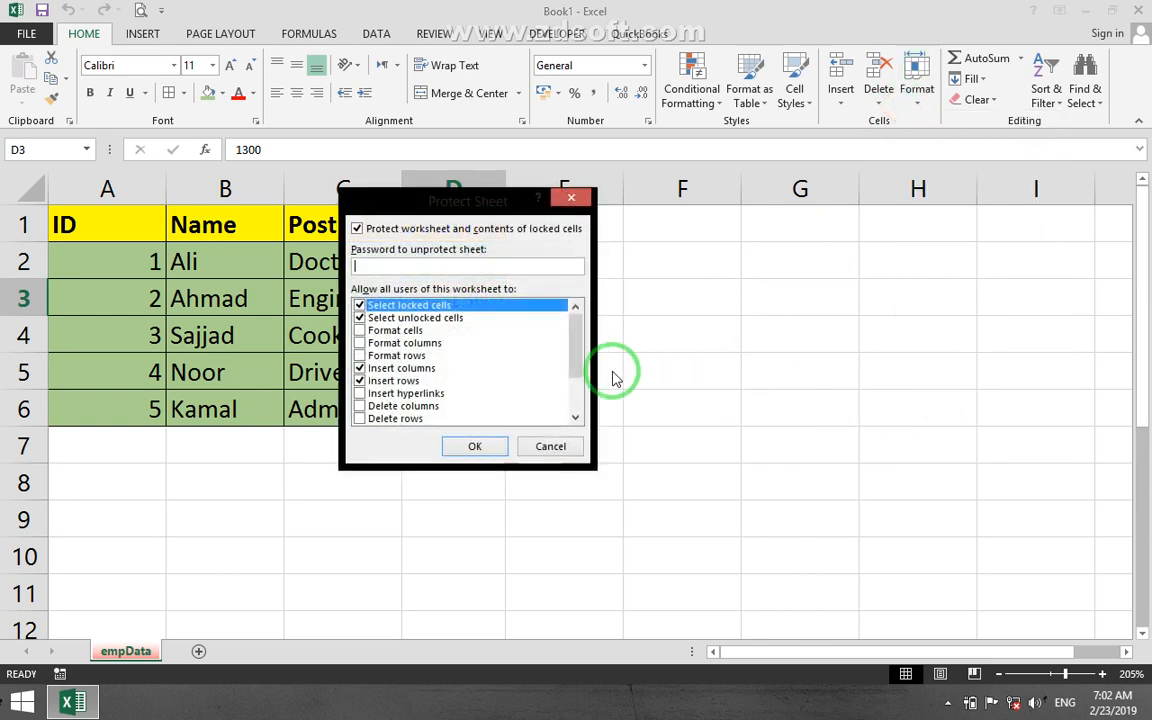
pyautogui.click(359, 368)
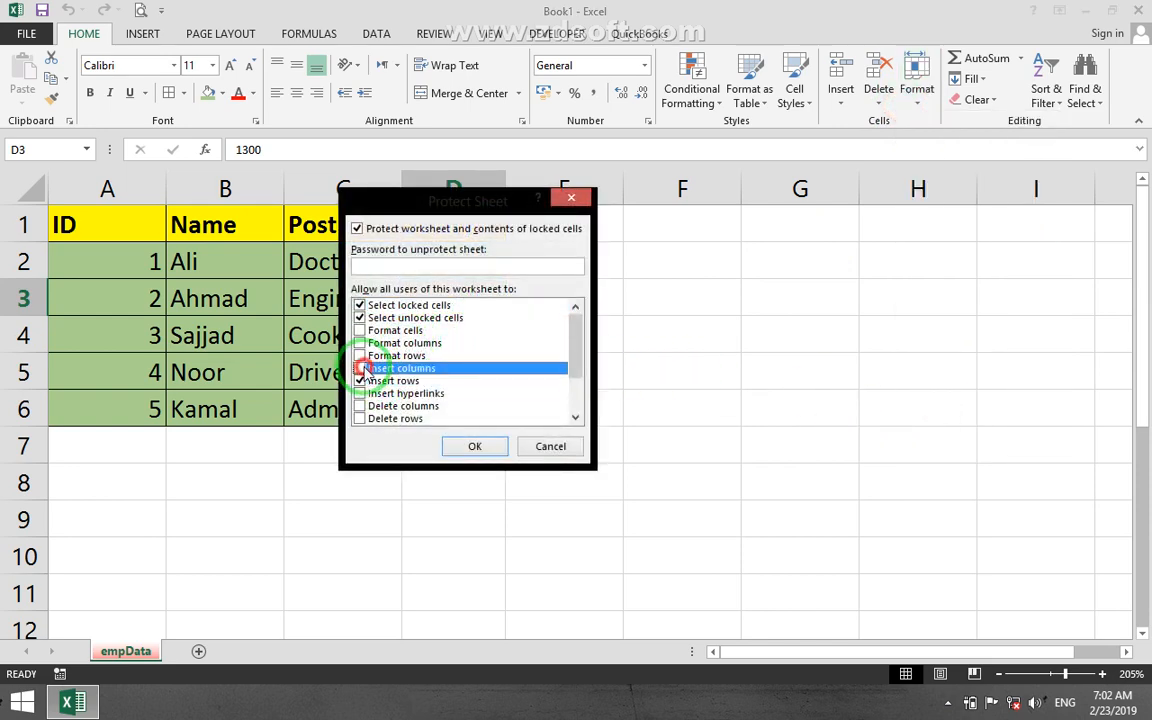
pyautogui.click(360, 381)
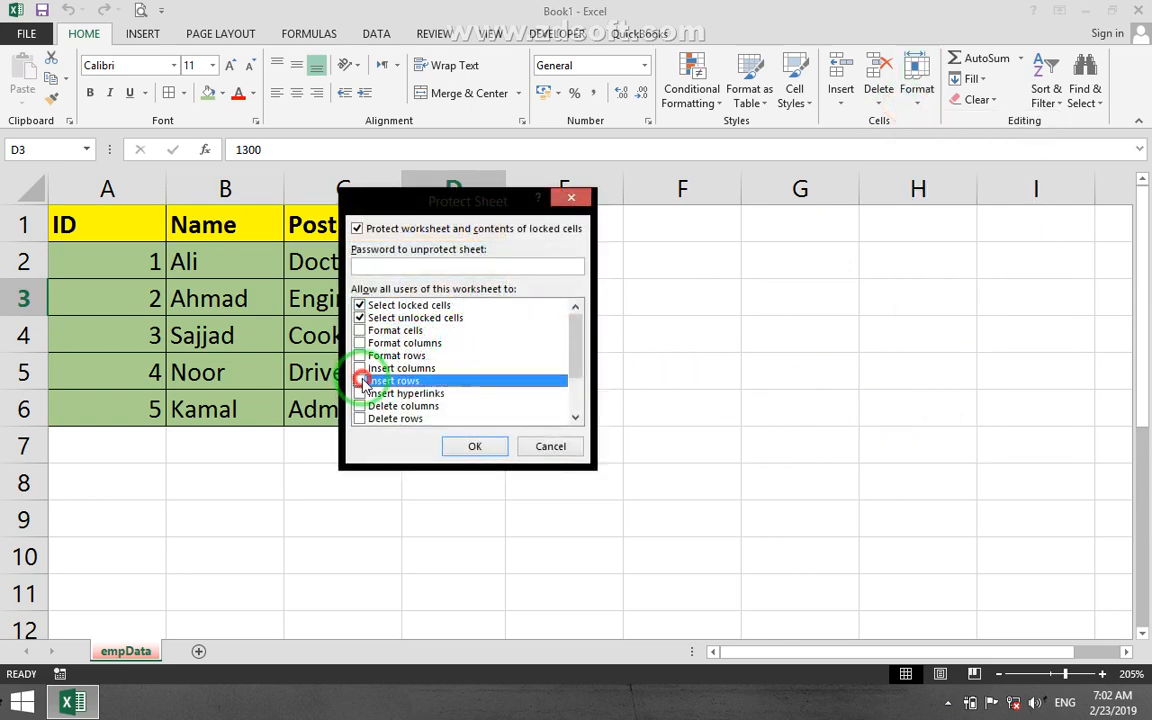
pyautogui.click(541, 448)
pyautogui.click(685, 296)
pyautogui.click(916, 95)
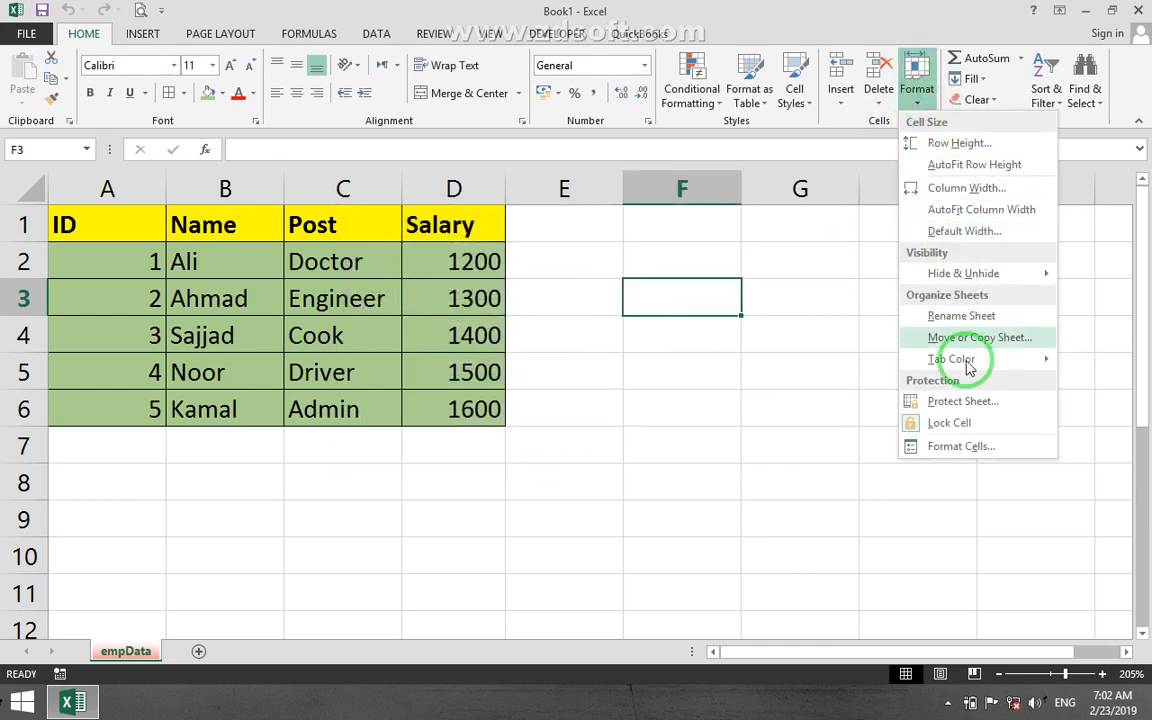
pyautogui.click(728, 407)
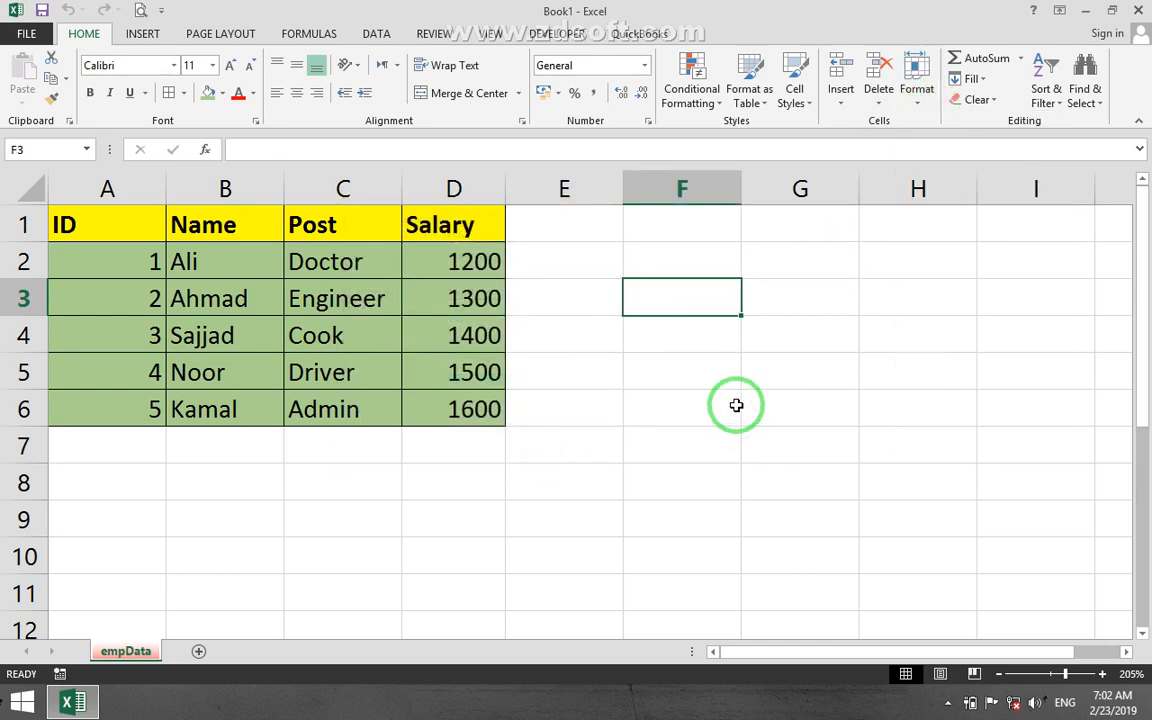
pyautogui.moveTo(102, 255); pyautogui.dragTo(472, 409)
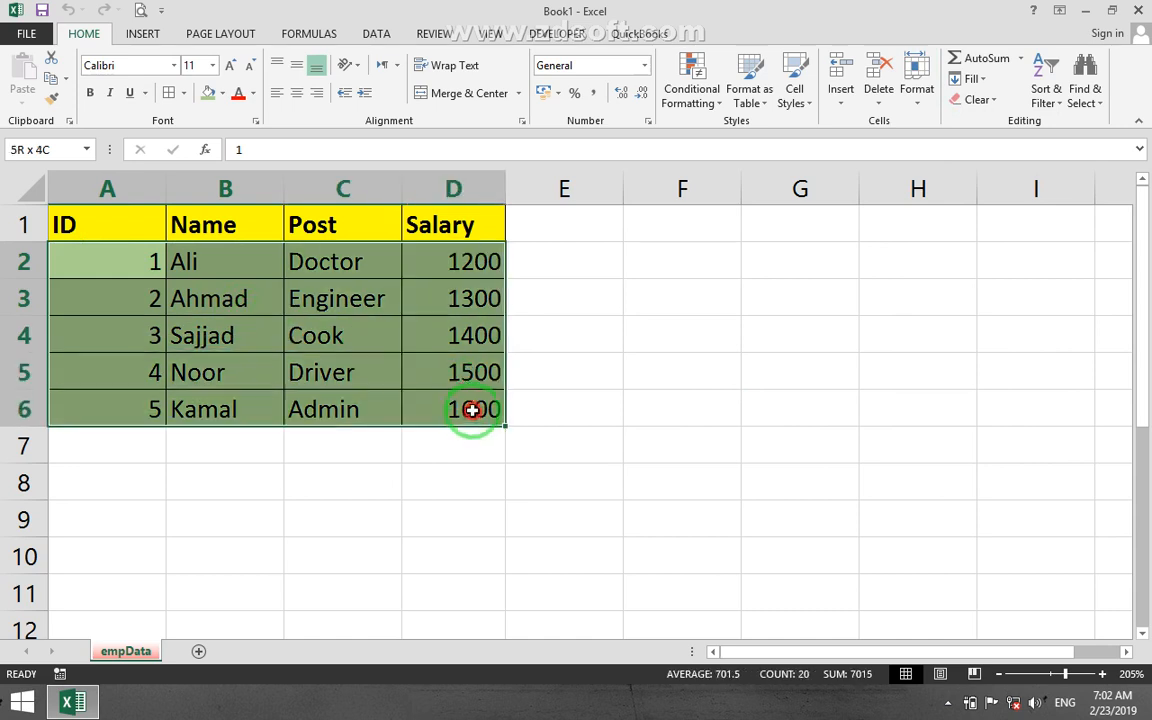
pyautogui.moveTo(560, 258); pyautogui.dragTo(689, 380)
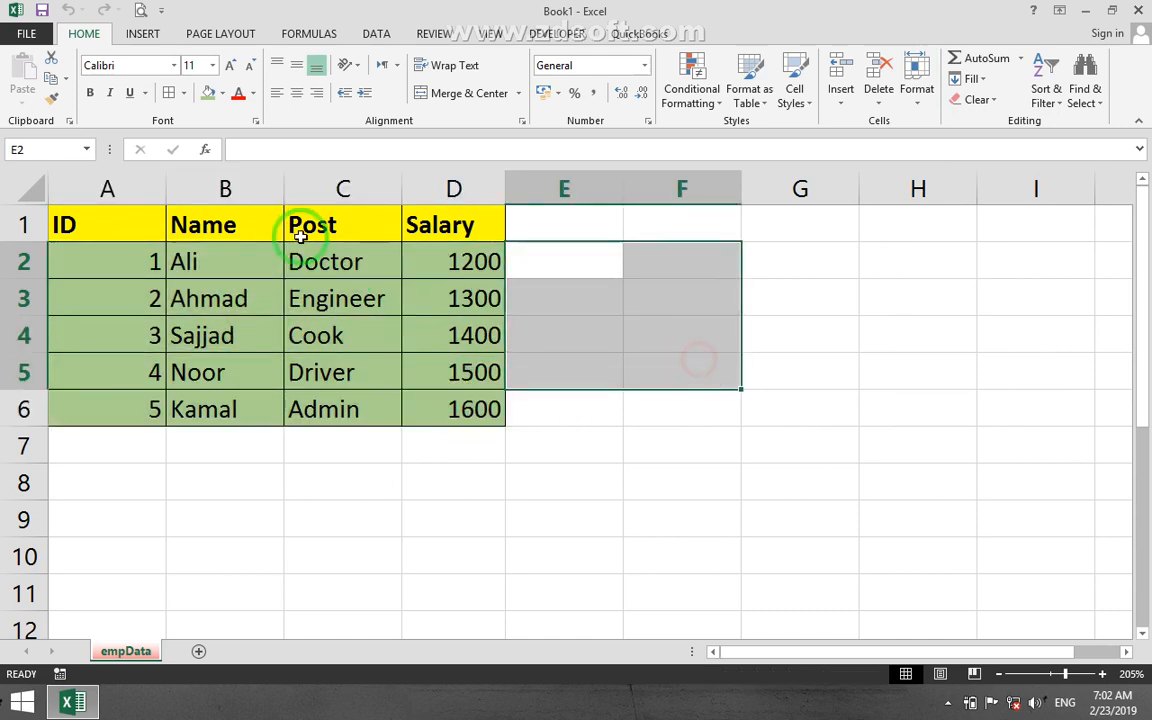
pyautogui.moveTo(410, 226); pyautogui.dragTo(23, 198)
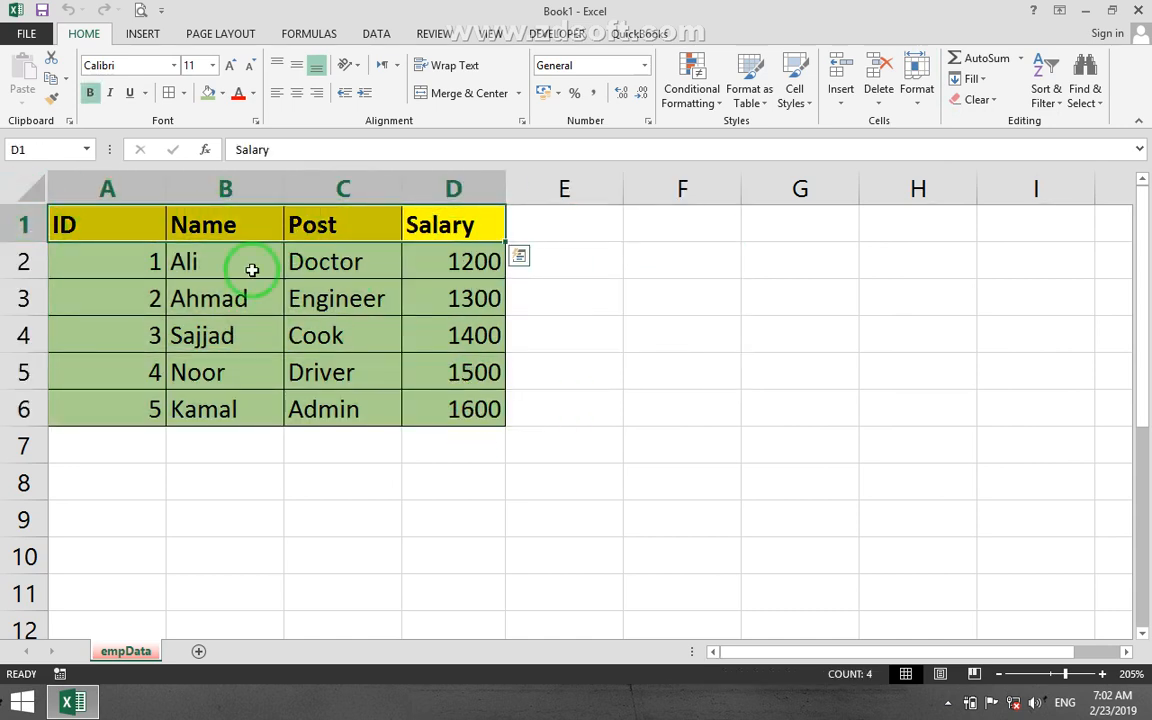
pyautogui.click(322, 416)
# Turn off the cell lock for the employee data range A2:D6.
pyautogui.moveTo(124, 265); pyautogui.dragTo(452, 420)
pyautogui.click(917, 95)
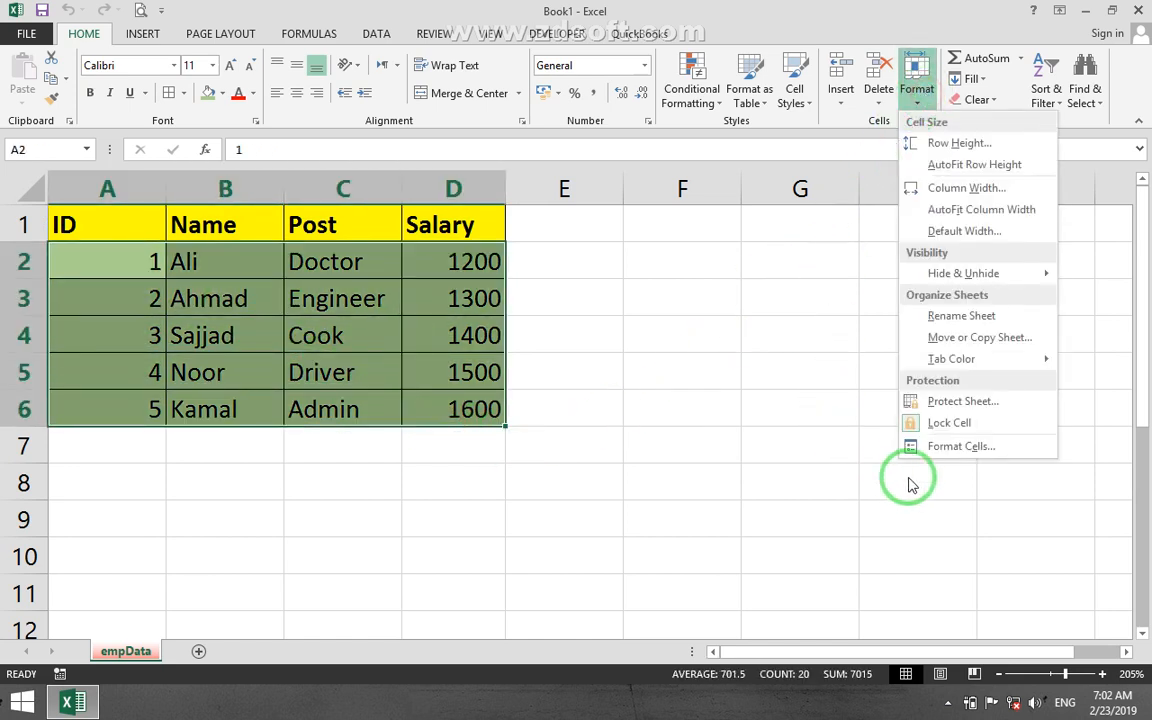
pyautogui.click(955, 423)
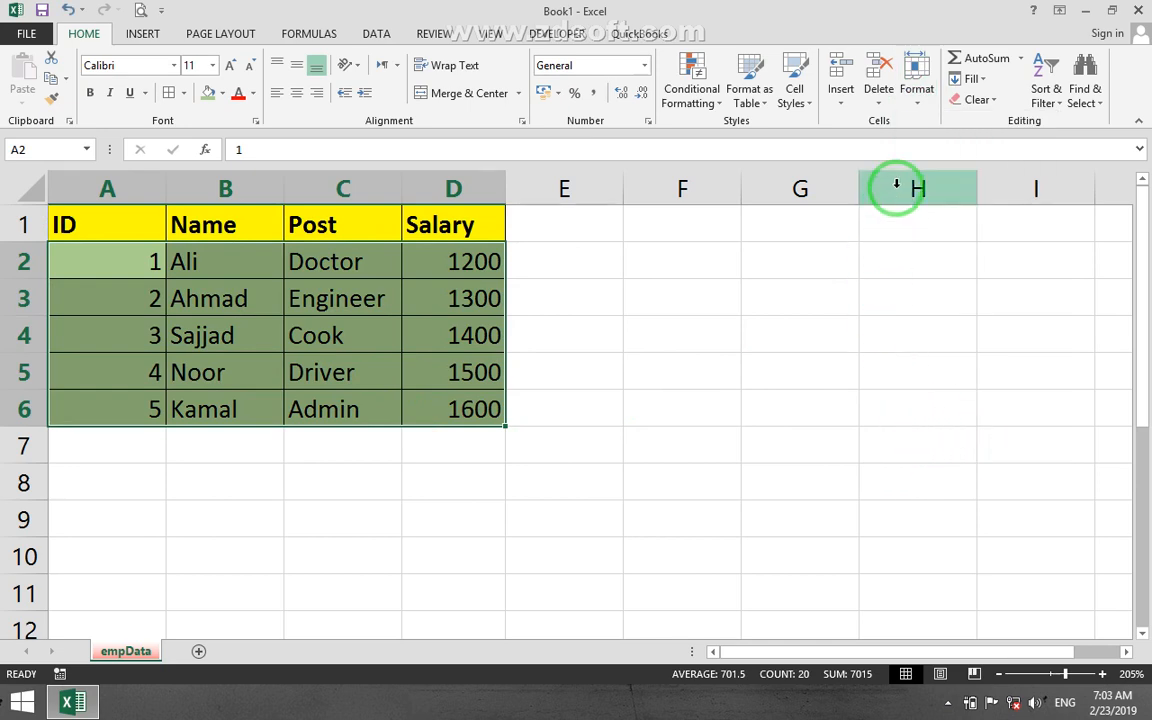
# Protect the empData worksheet with a password while disallowing users from inserting columns and inserting rows.
pyautogui.click(918, 108)
pyautogui.click(926, 403)
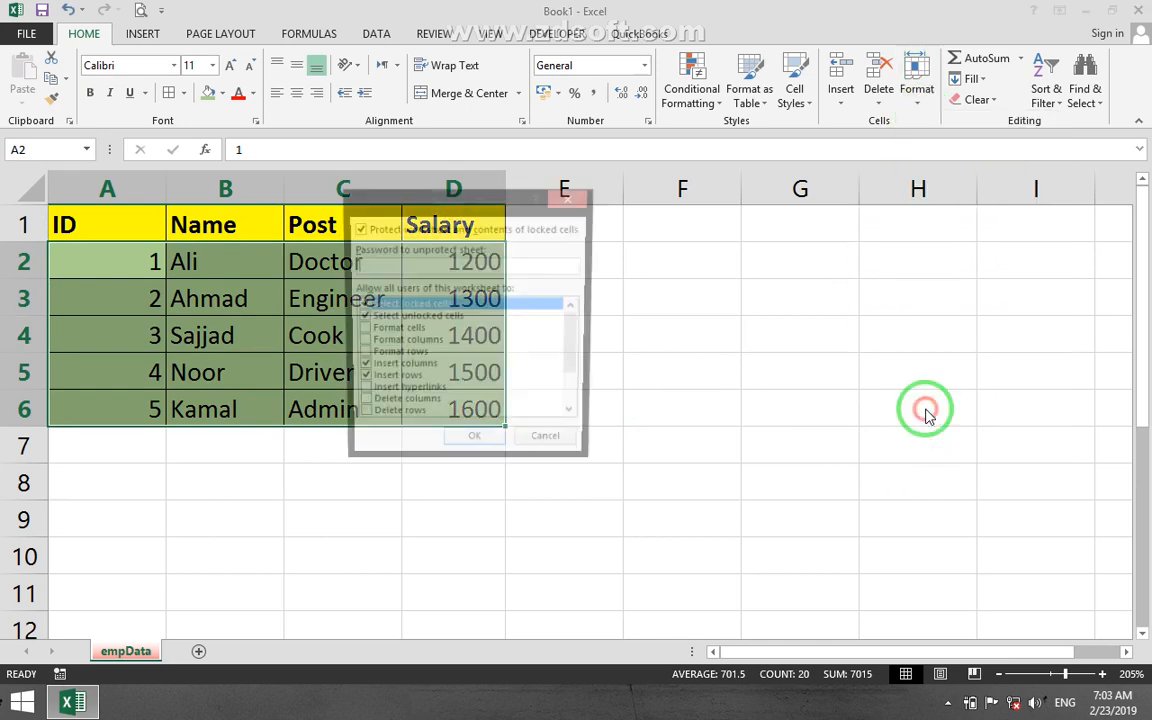
pyautogui.write('1')
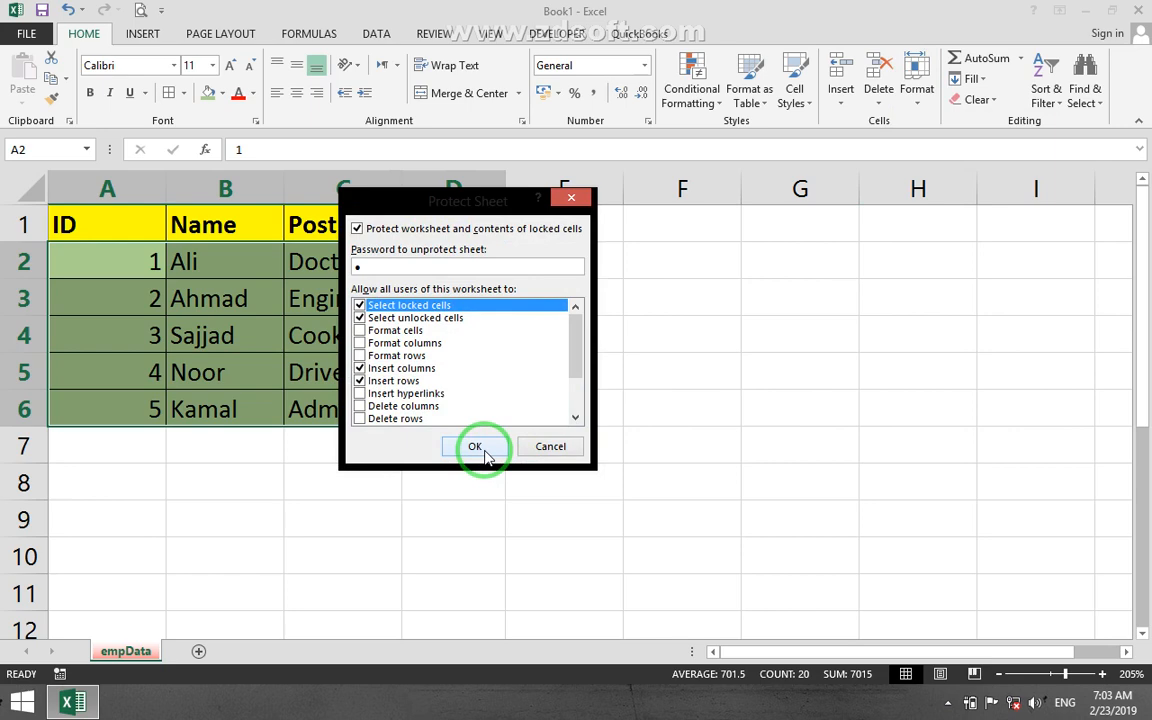
pyautogui.click(392, 369)
pyautogui.click(361, 382)
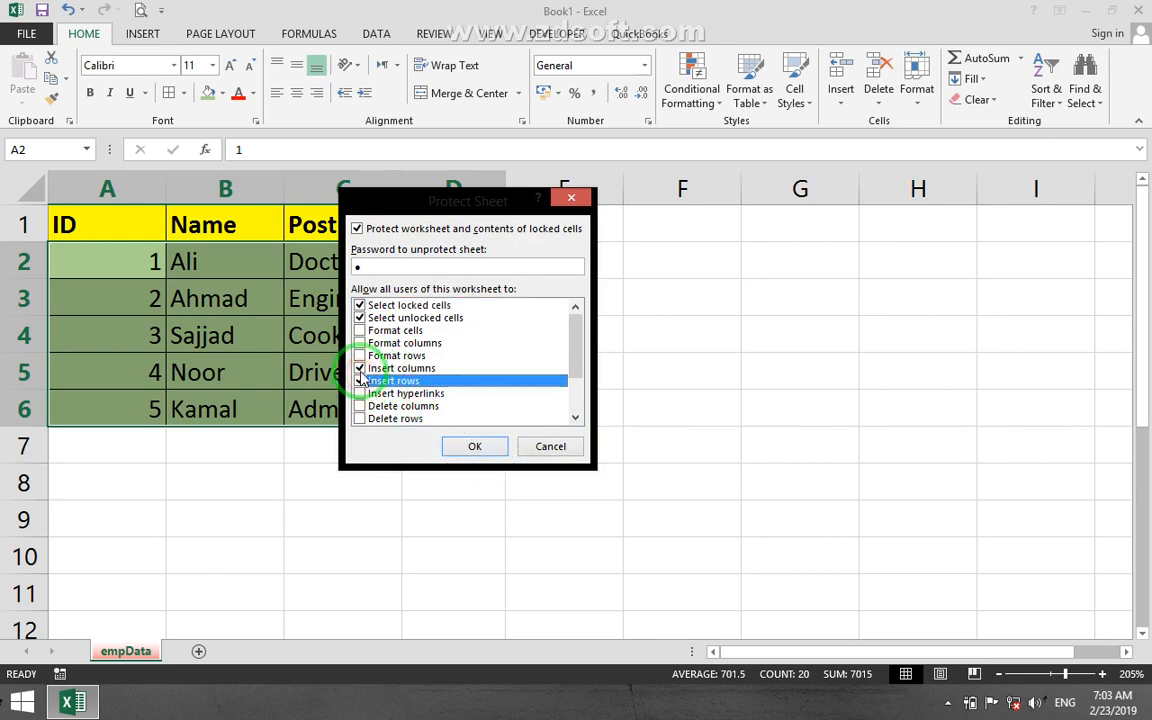
pyautogui.click(361, 370)
pyautogui.click(361, 381)
pyautogui.click(481, 446)
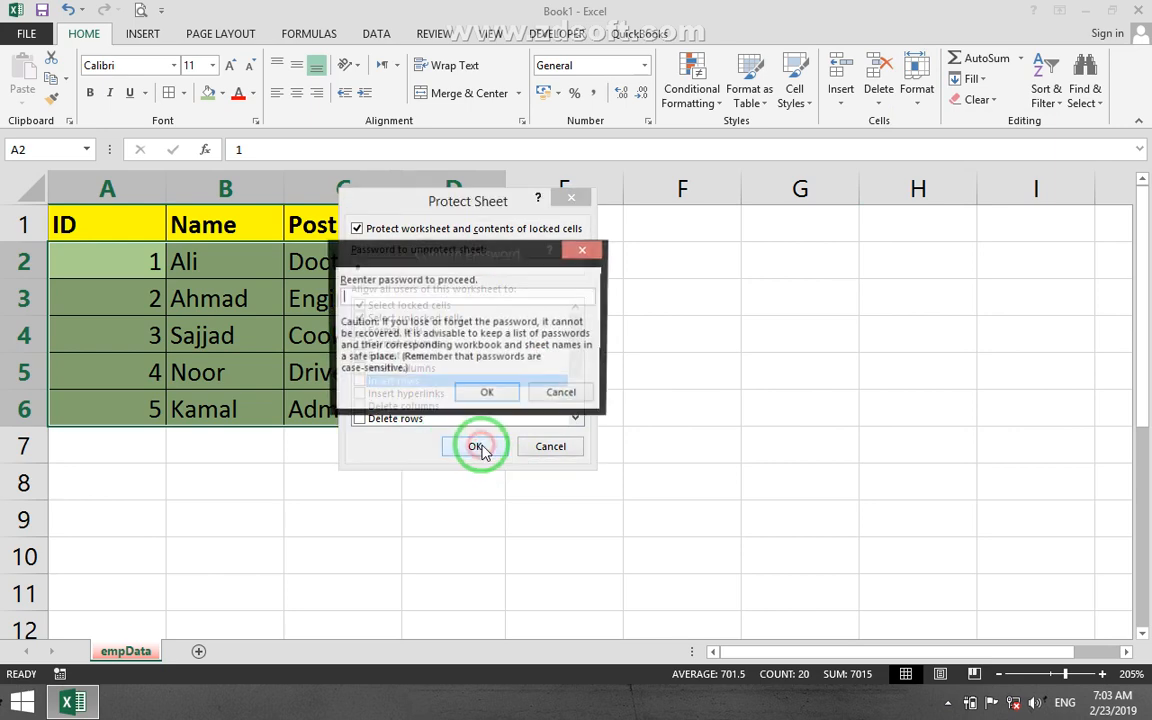
pyautogui.write('1')
pyautogui.click(500, 392)
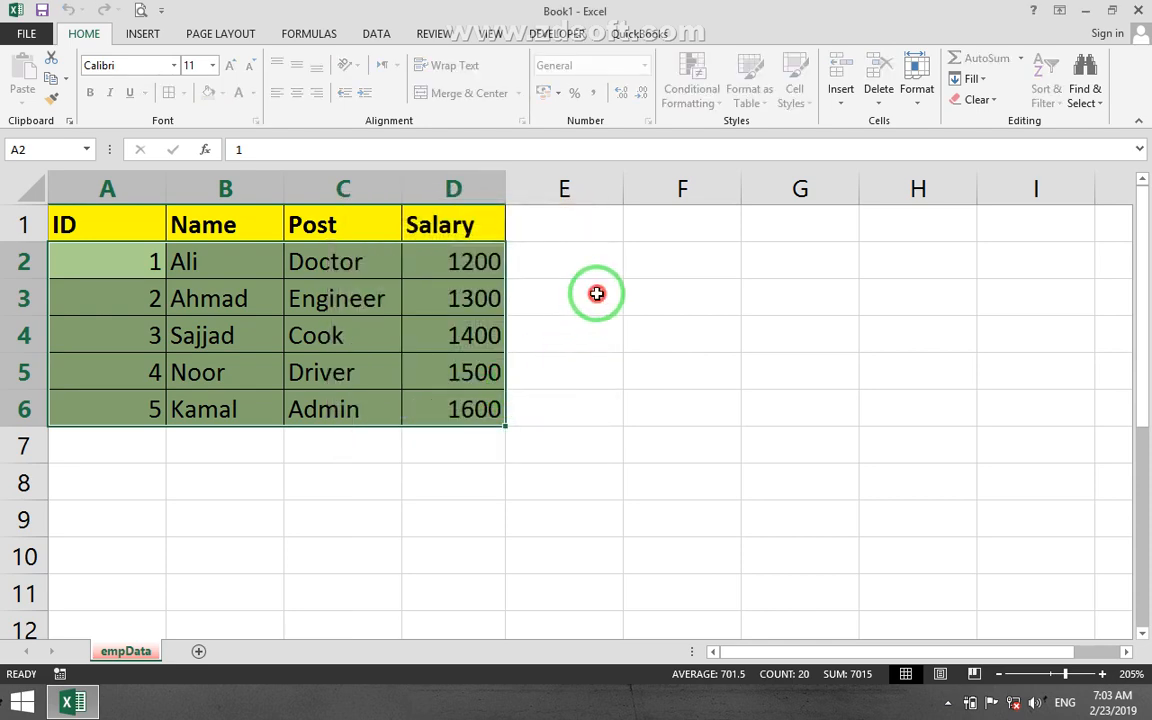
# Try to clear the contents of the locked cells E1:G7 on the protected sheet.
pyautogui.click(597, 293)
pyautogui.moveTo(617, 237); pyautogui.dragTo(847, 447)
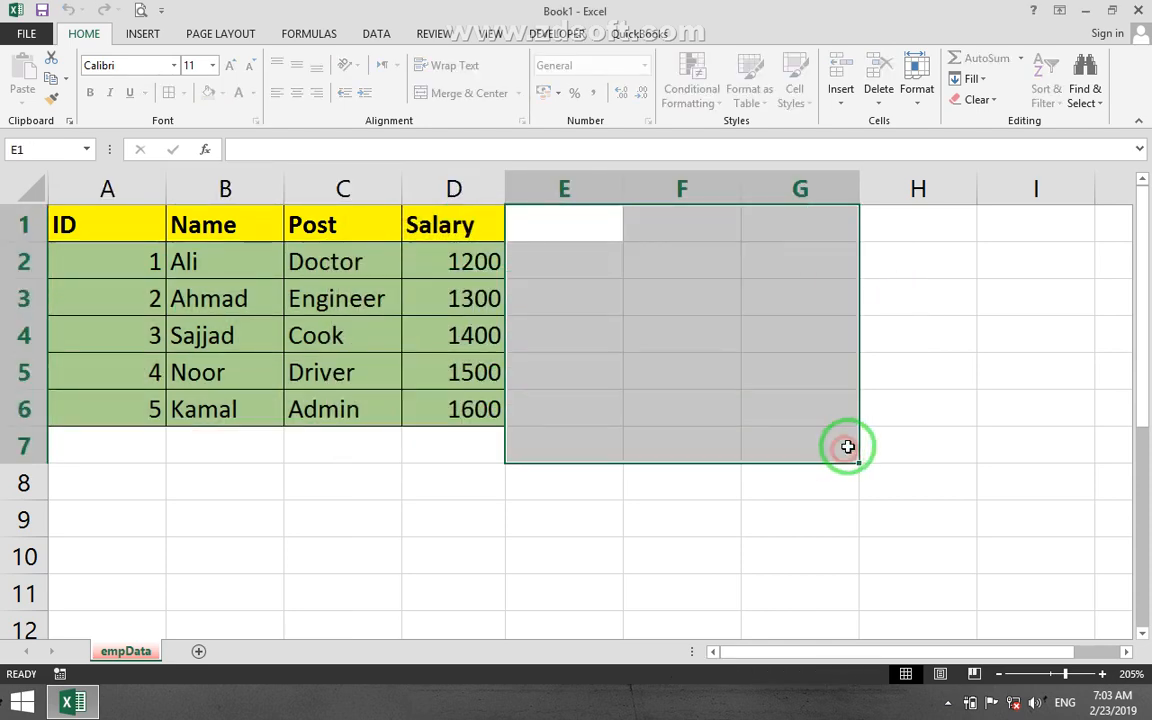
pyautogui.press('Delete')
pyautogui.press('Return')
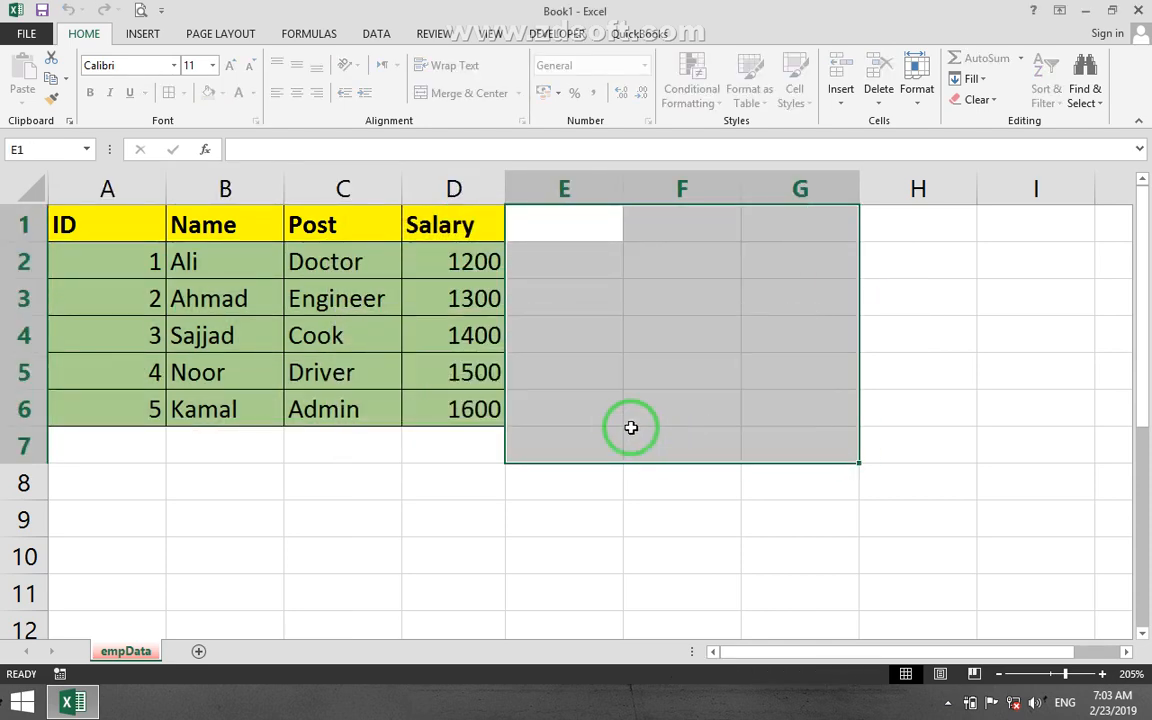
# Change the Cook's salary in the unlocked cell D4 to 1800.
pyautogui.click(206, 325)
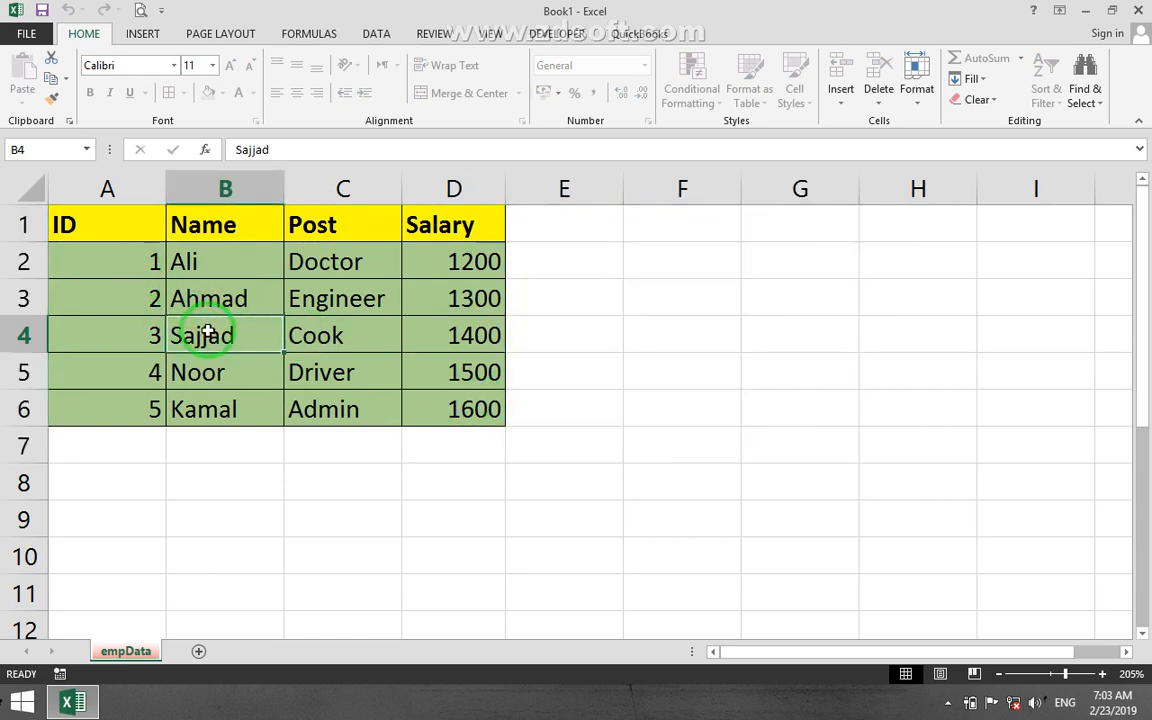
pyautogui.press('Right')
pyautogui.press('Right')
pyautogui.write('1')
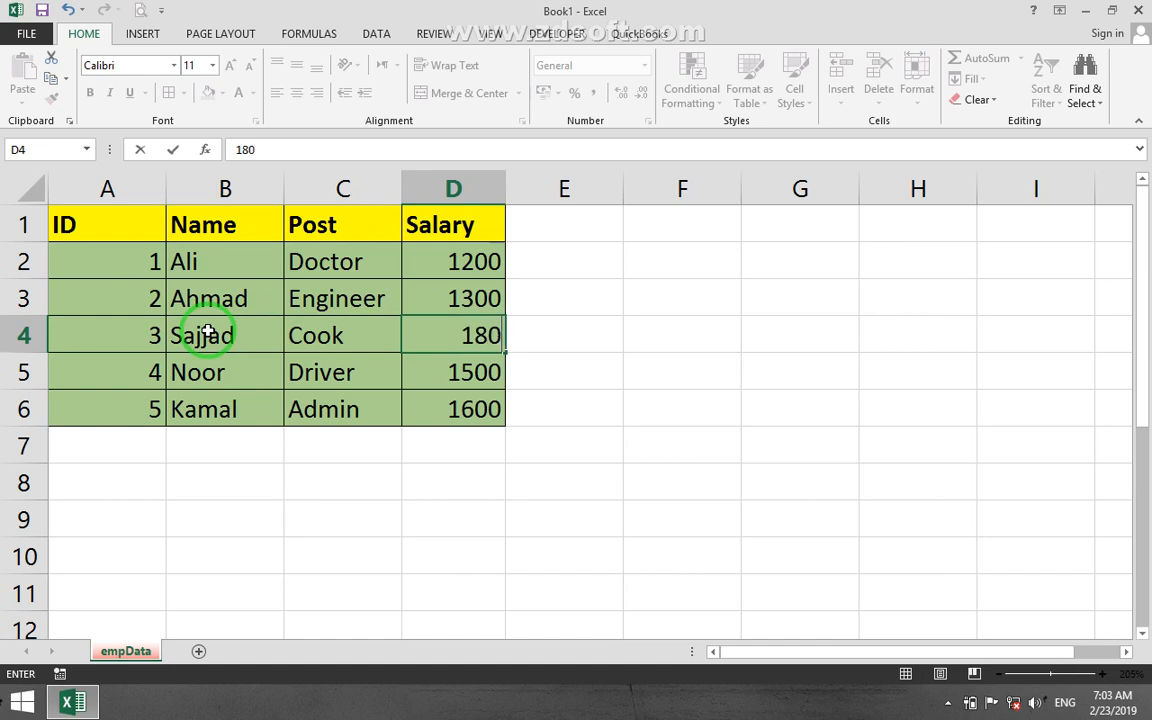
pyautogui.press('Return')
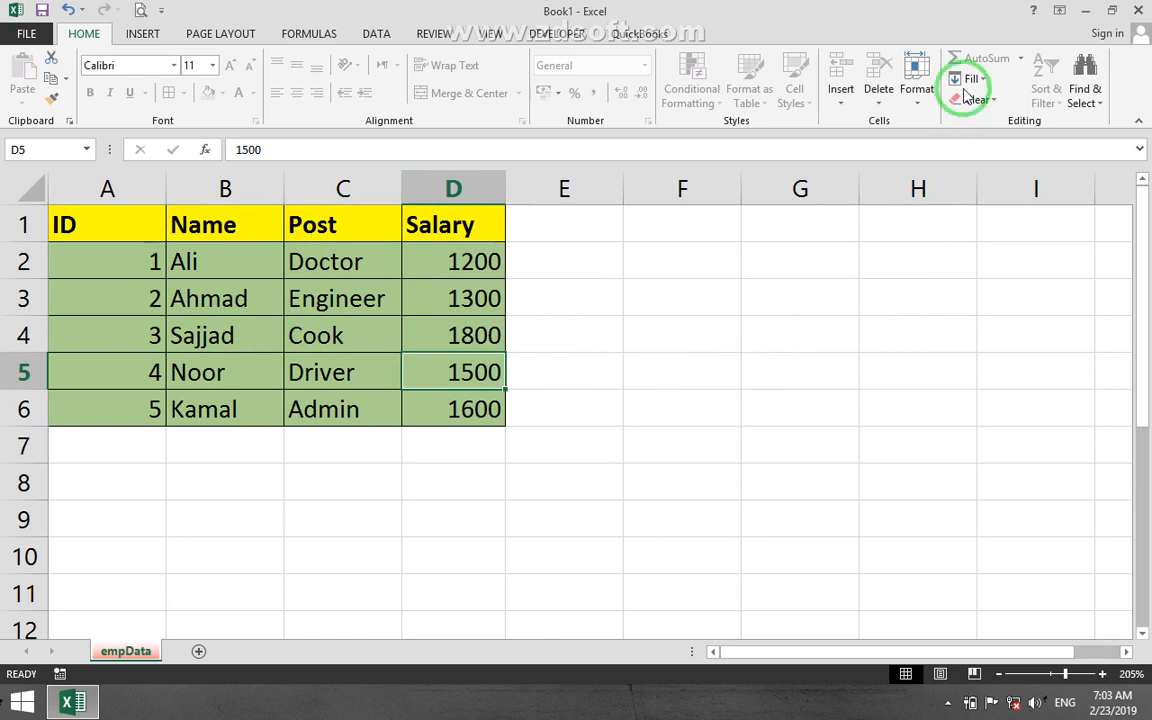
# Unprotect the empData worksheet using the sheet password.
pyautogui.click(926, 100)
pyautogui.click(916, 402)
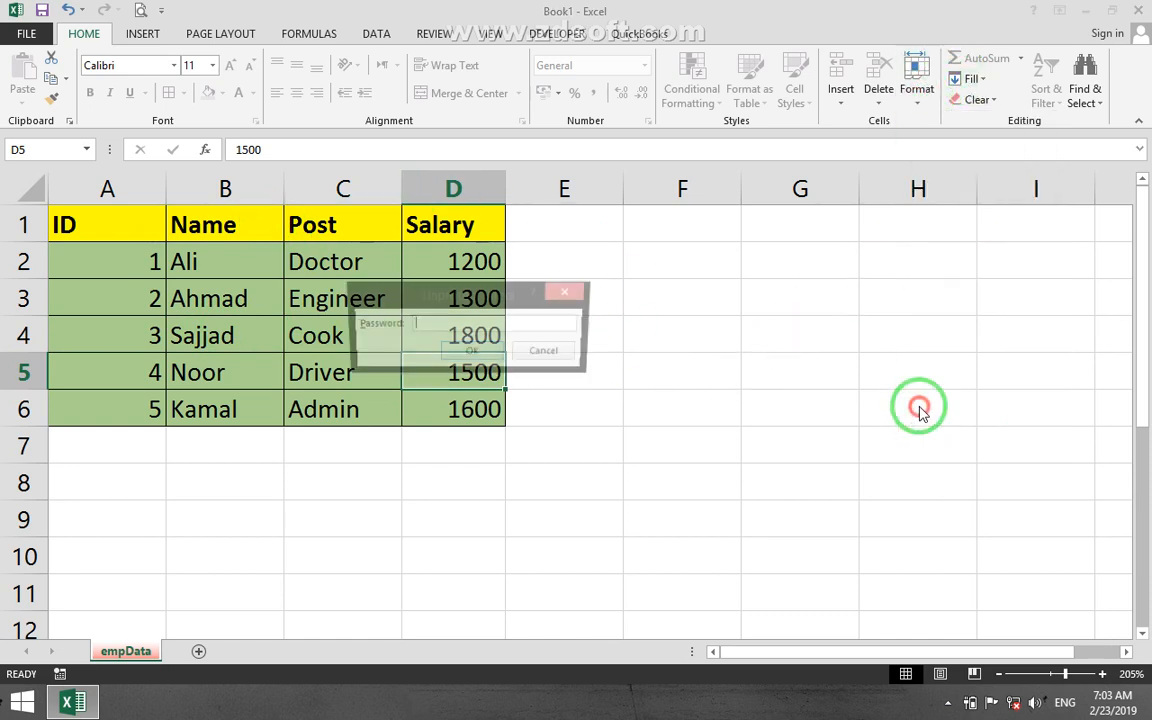
pyautogui.write('a')
pyautogui.click(472, 352)
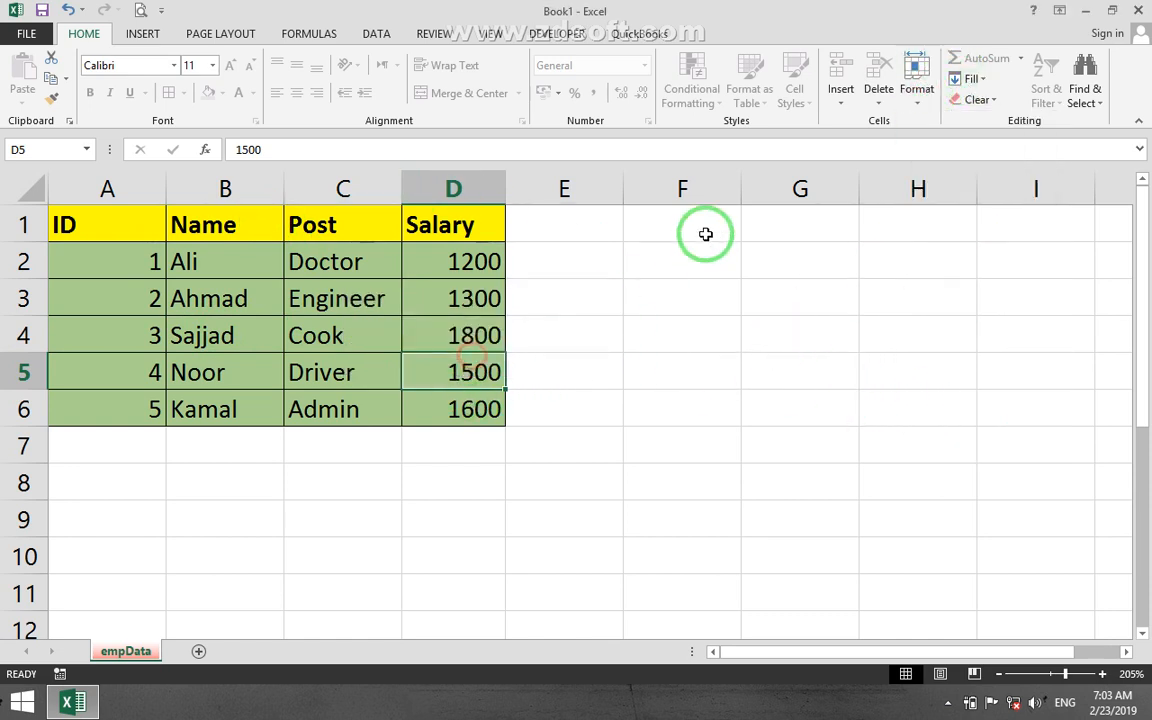
# Check the Lock Cell setting for cell D5 and for the whole table range A1:D6.
pyautogui.click(926, 100)
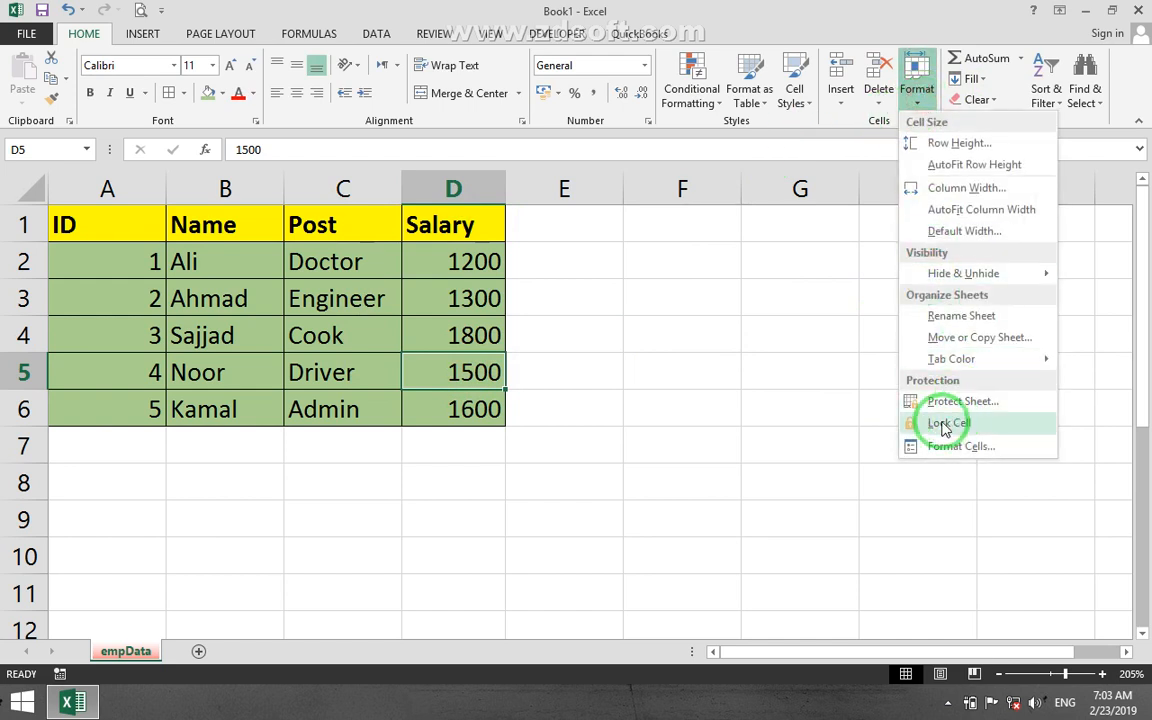
pyautogui.click(345, 222)
pyautogui.moveTo(159, 221); pyautogui.dragTo(451, 405)
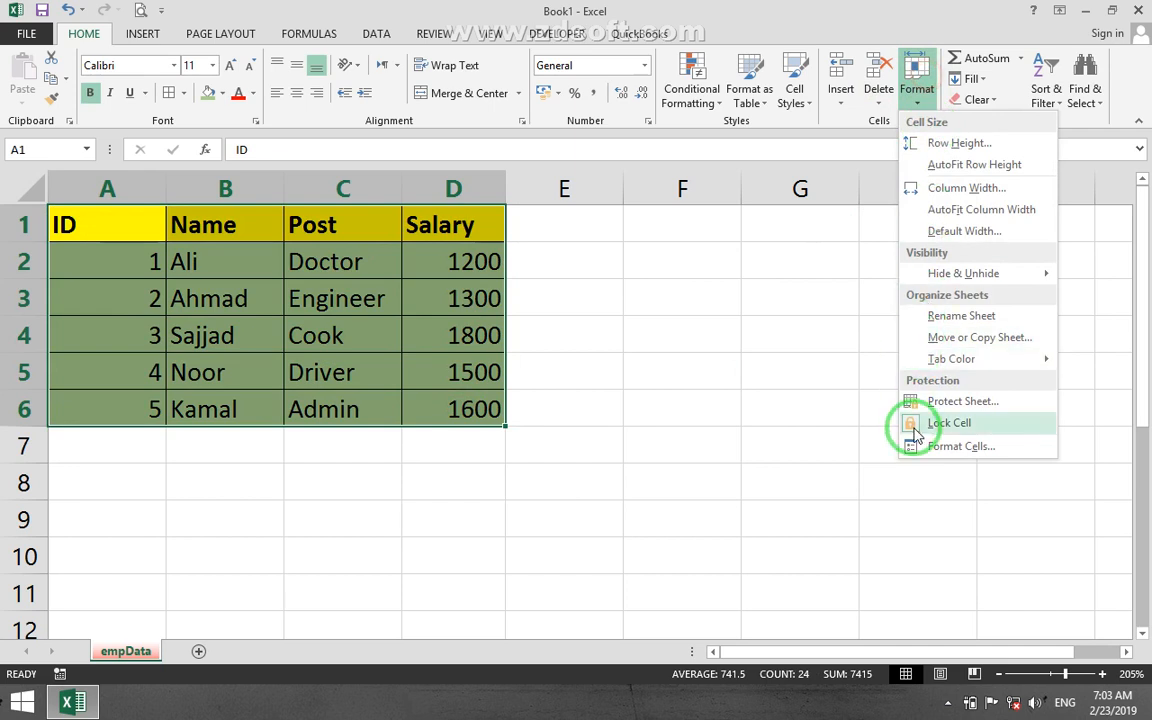
pyautogui.click(799, 410)
pyautogui.click(852, 219)
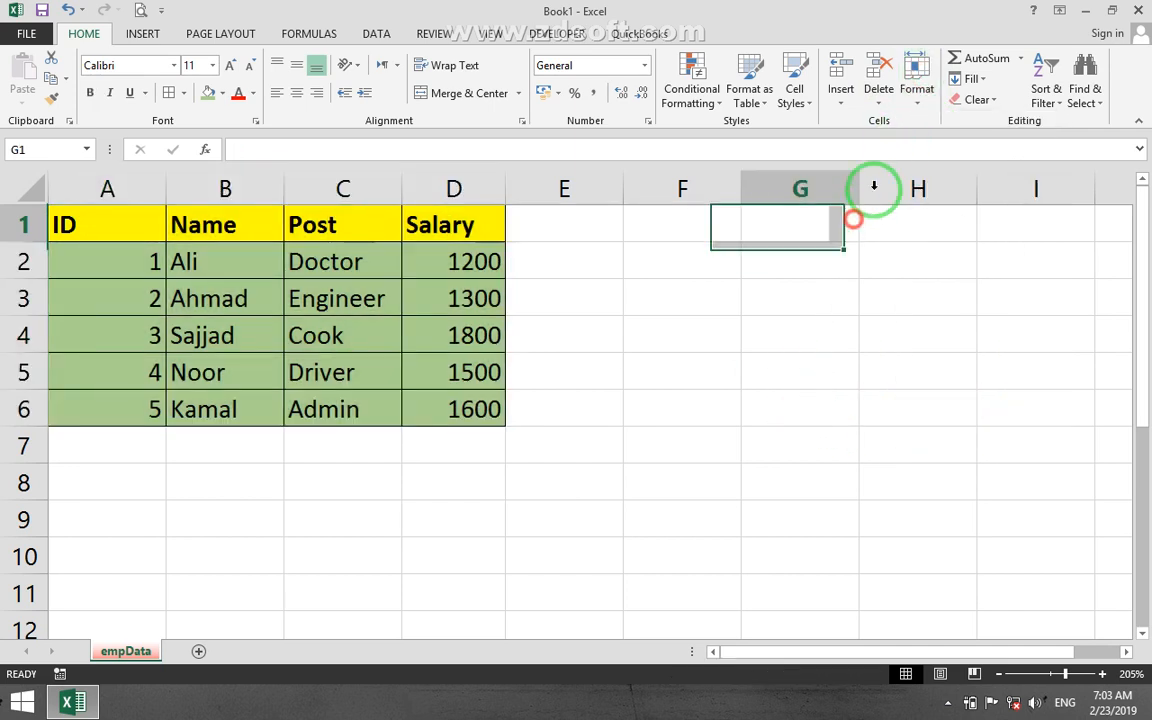
# Examine the protection settings of the empty cell G1 in Format Cells and close them without changes.
pyautogui.click(917, 82)
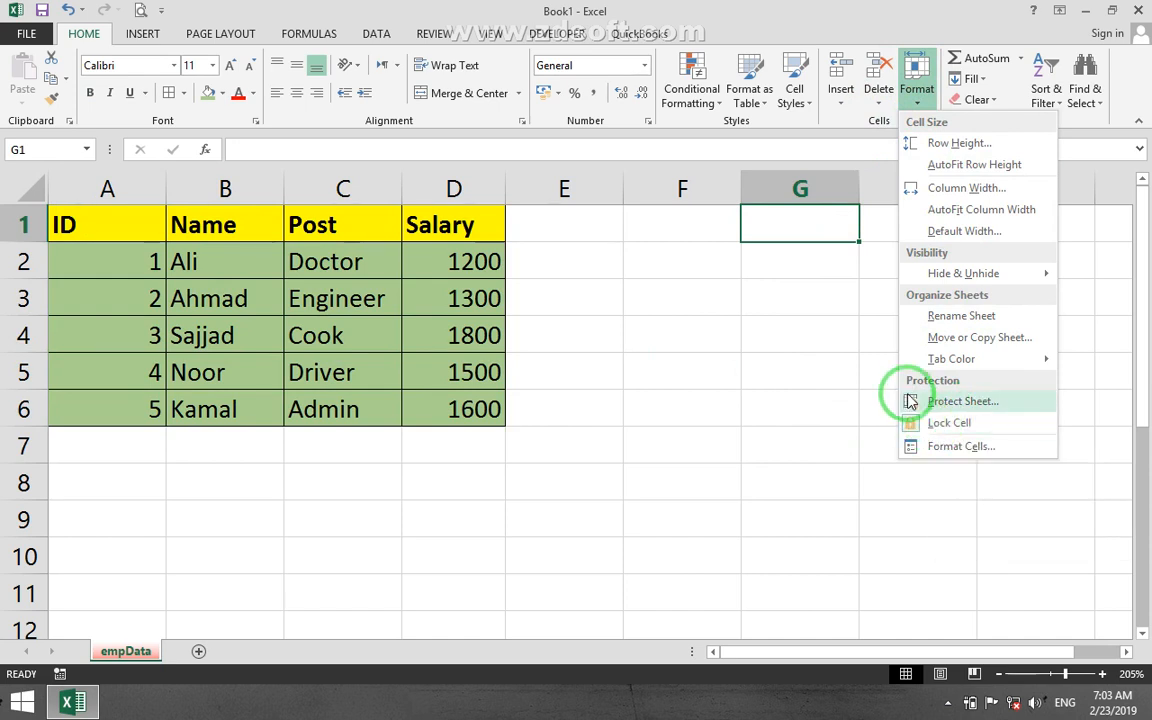
pyautogui.click(938, 448)
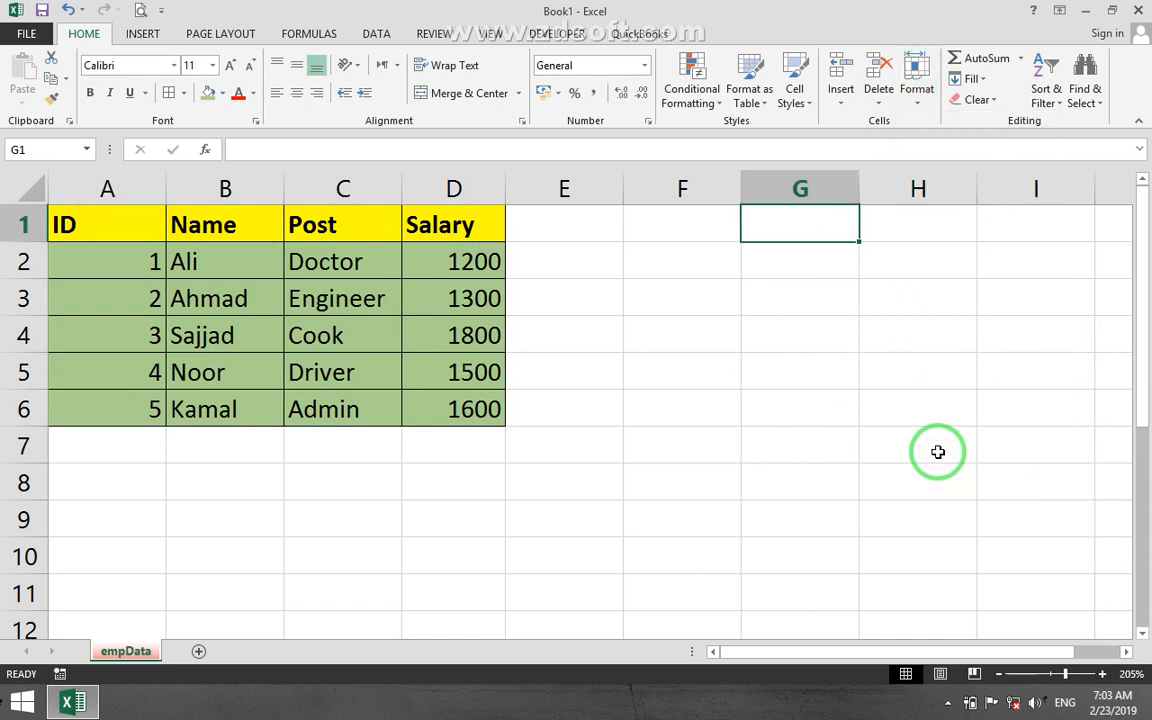
pyautogui.click(529, 162)
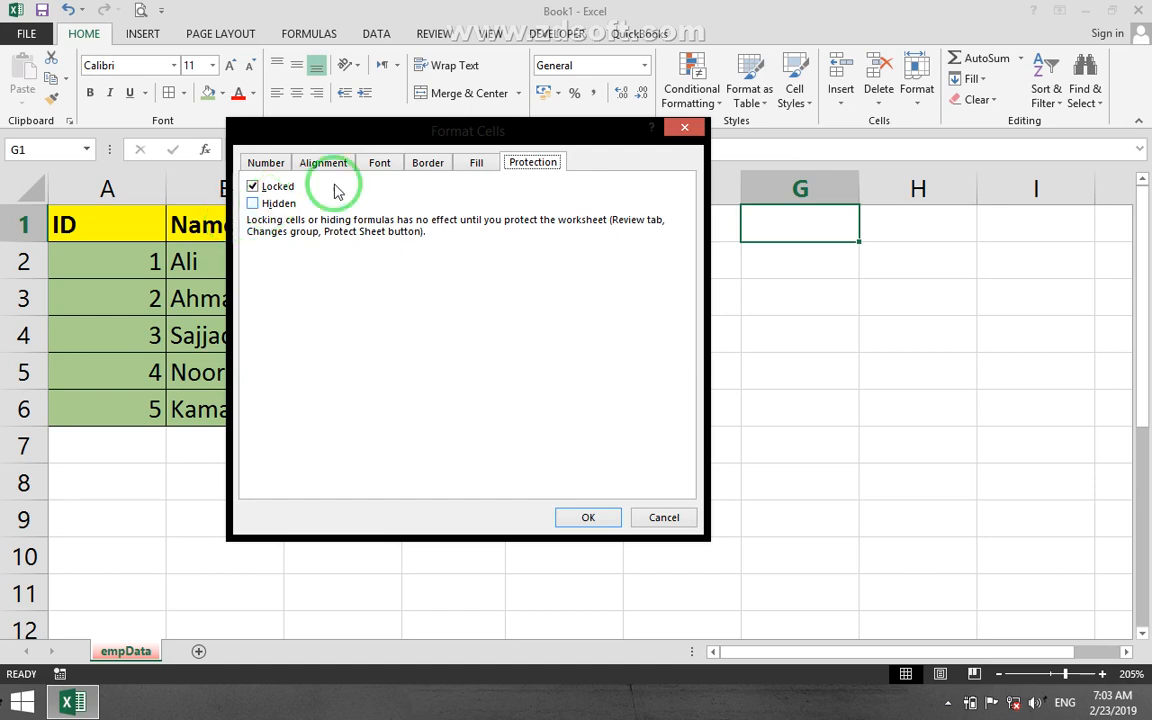
pyautogui.click(684, 127)
# Turn on the Locked protection option for the table range A1:D6 through Format Cells.
pyautogui.moveTo(85, 225); pyautogui.dragTo(478, 406)
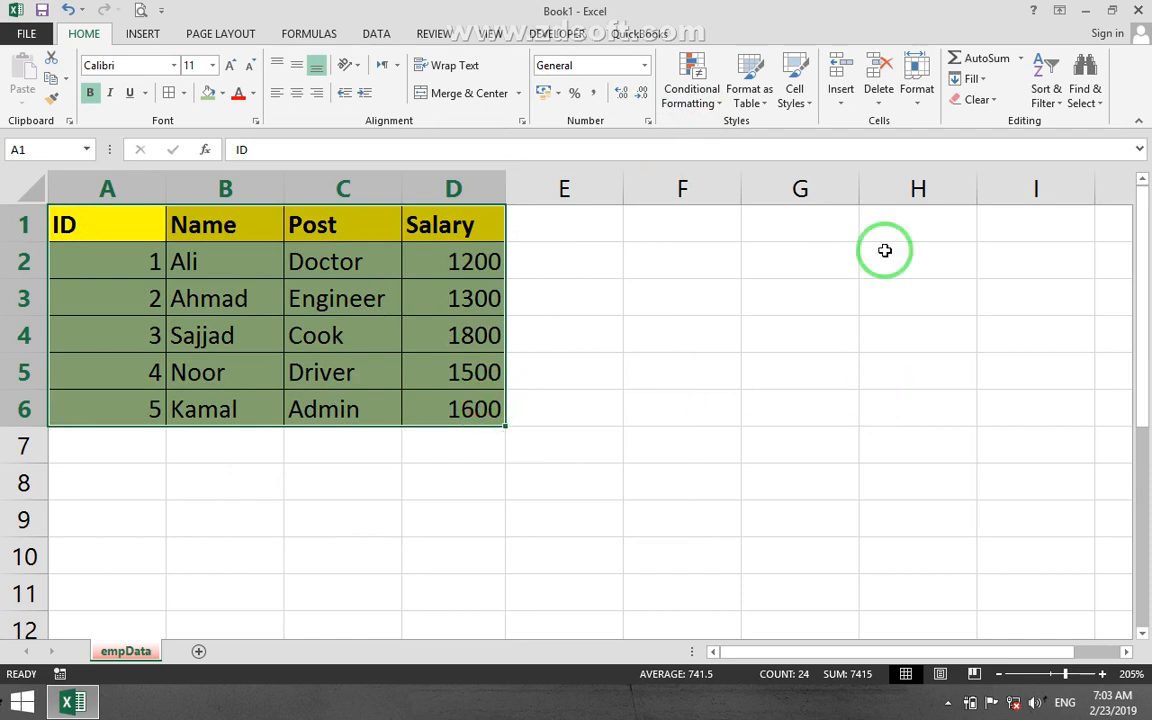
pyautogui.click(917, 92)
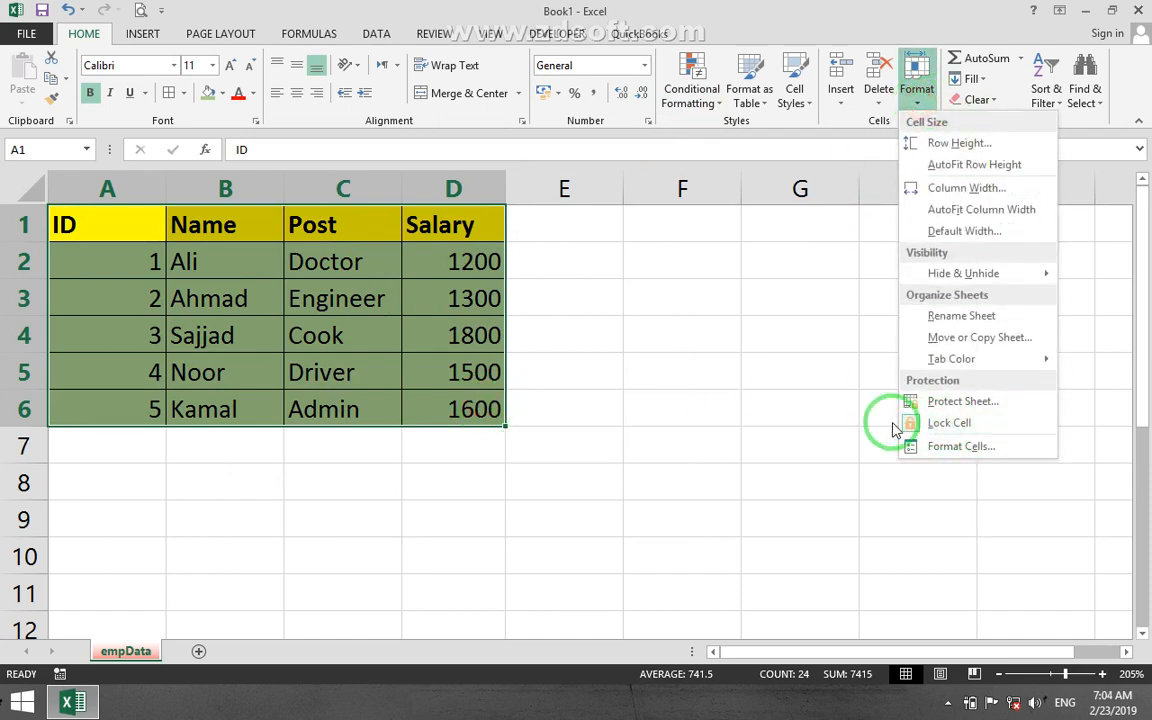
pyautogui.click(951, 448)
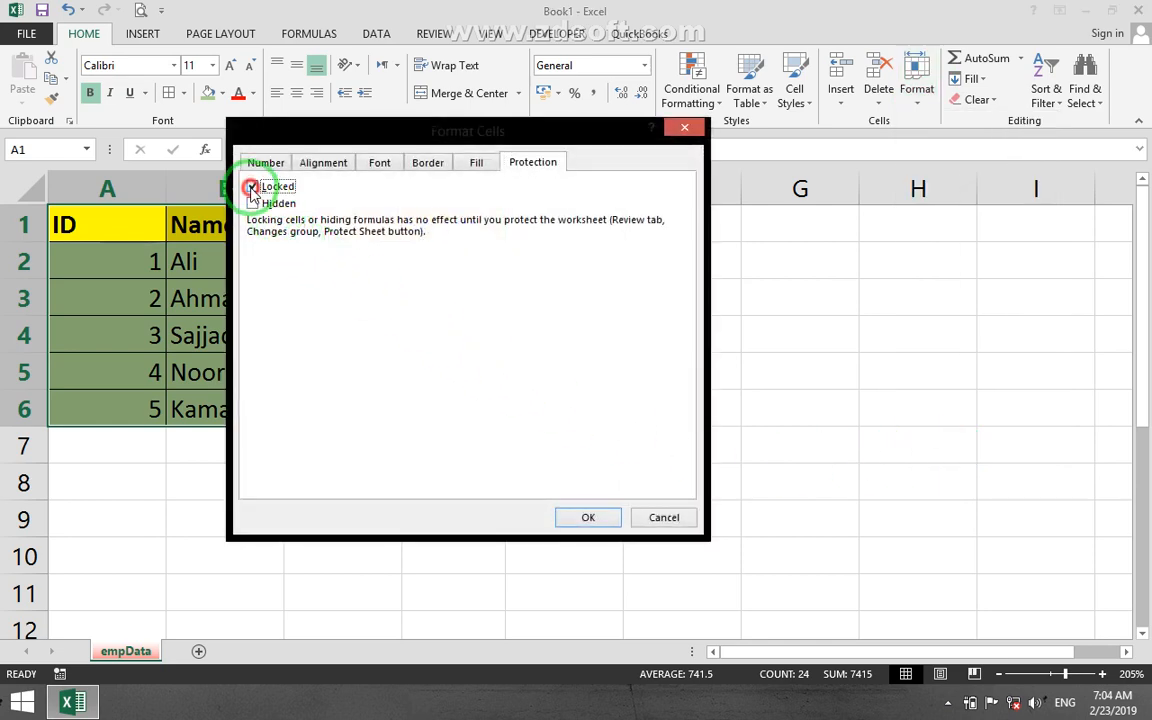
pyautogui.click(588, 515)
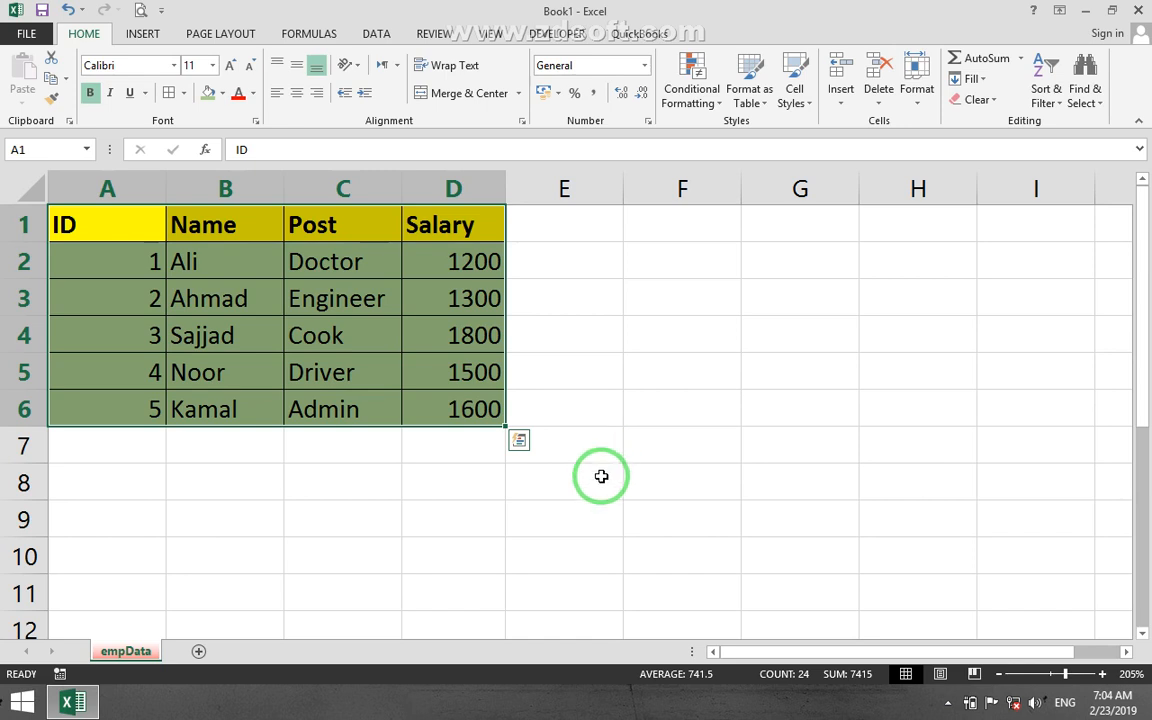
pyautogui.moveTo(90, 224); pyautogui.dragTo(355, 340)
pyautogui.click(630, 400)
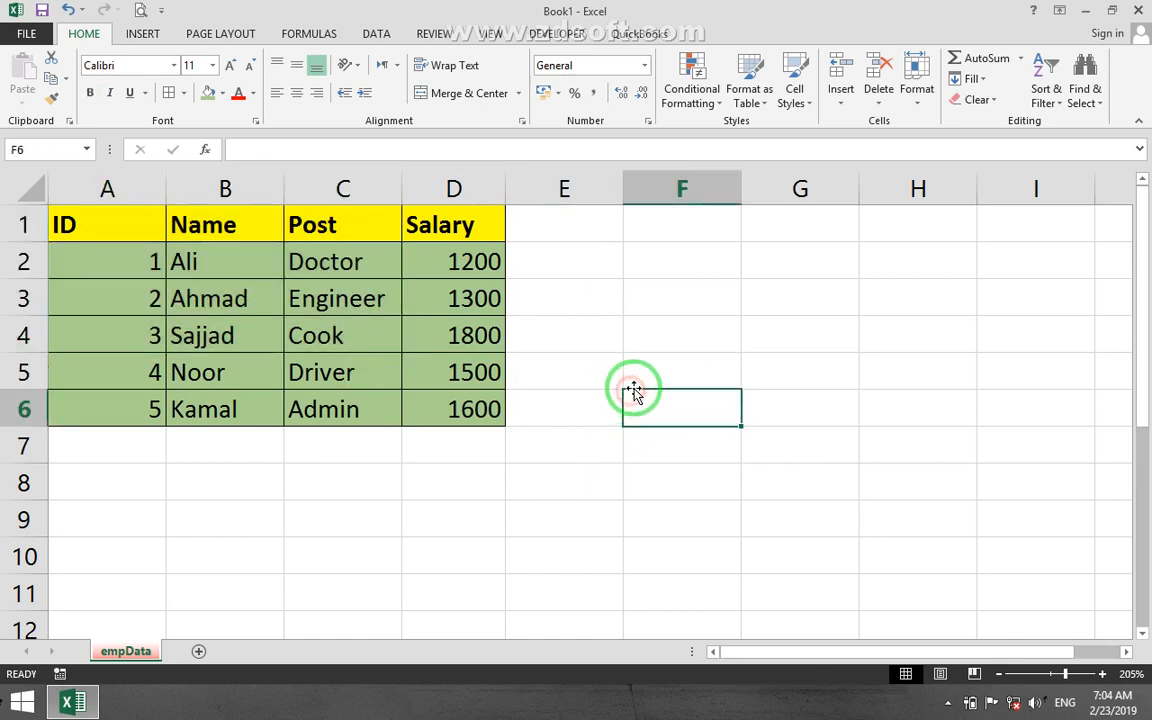
# Turn off the Locked protection option for the table range A1:D6 through Format Cells.
pyautogui.moveTo(75, 220); pyautogui.dragTo(455, 405)
pyautogui.click(916, 88)
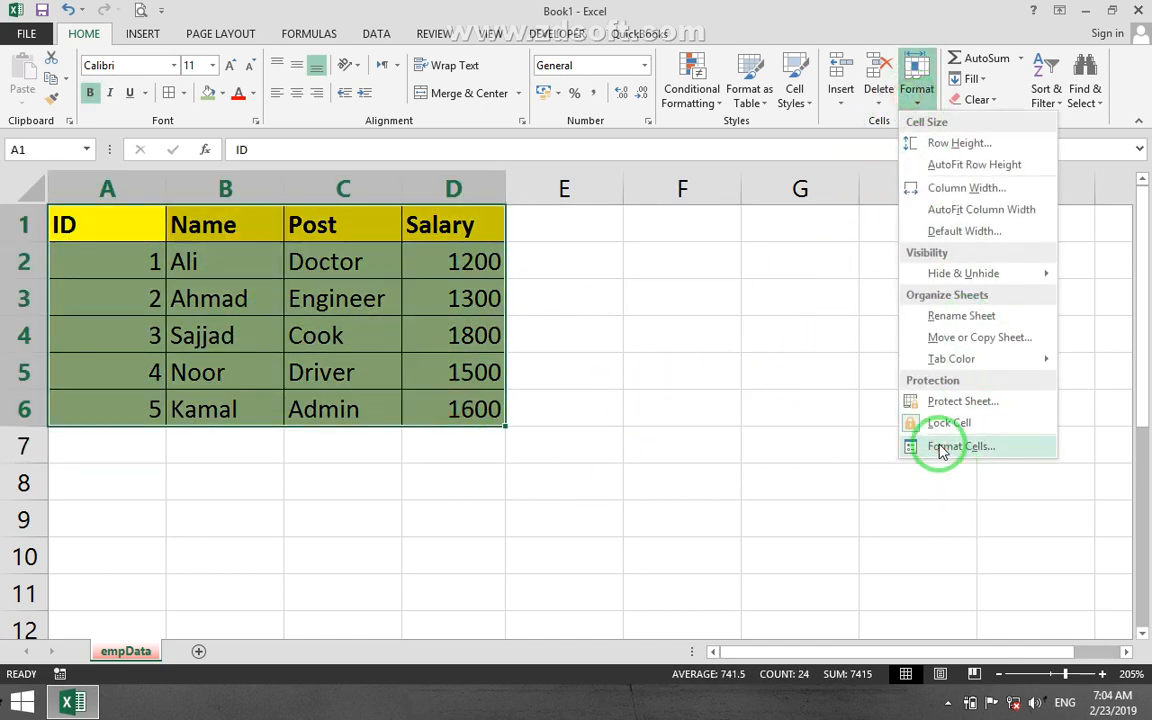
pyautogui.click(958, 446)
pyautogui.click(252, 186)
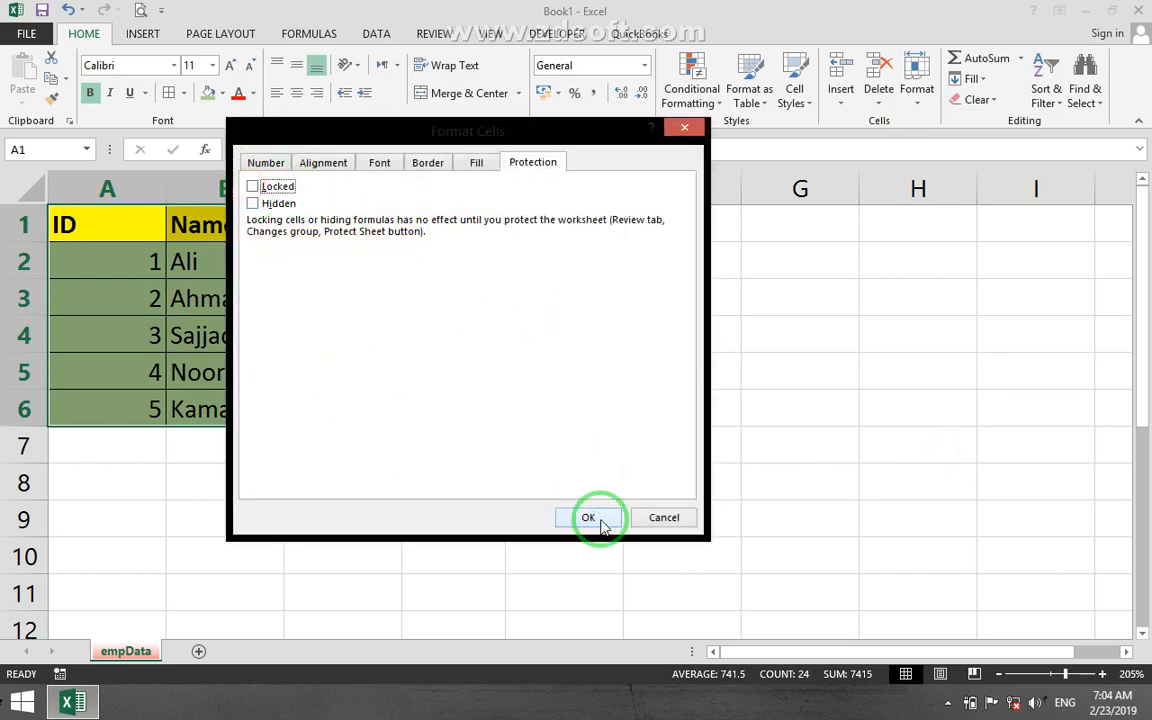
pyautogui.click(588, 517)
# Examine the protection settings of the empty cell F6 in Format Cells and cancel without changes.
pyautogui.click(717, 408)
pyautogui.click(916, 88)
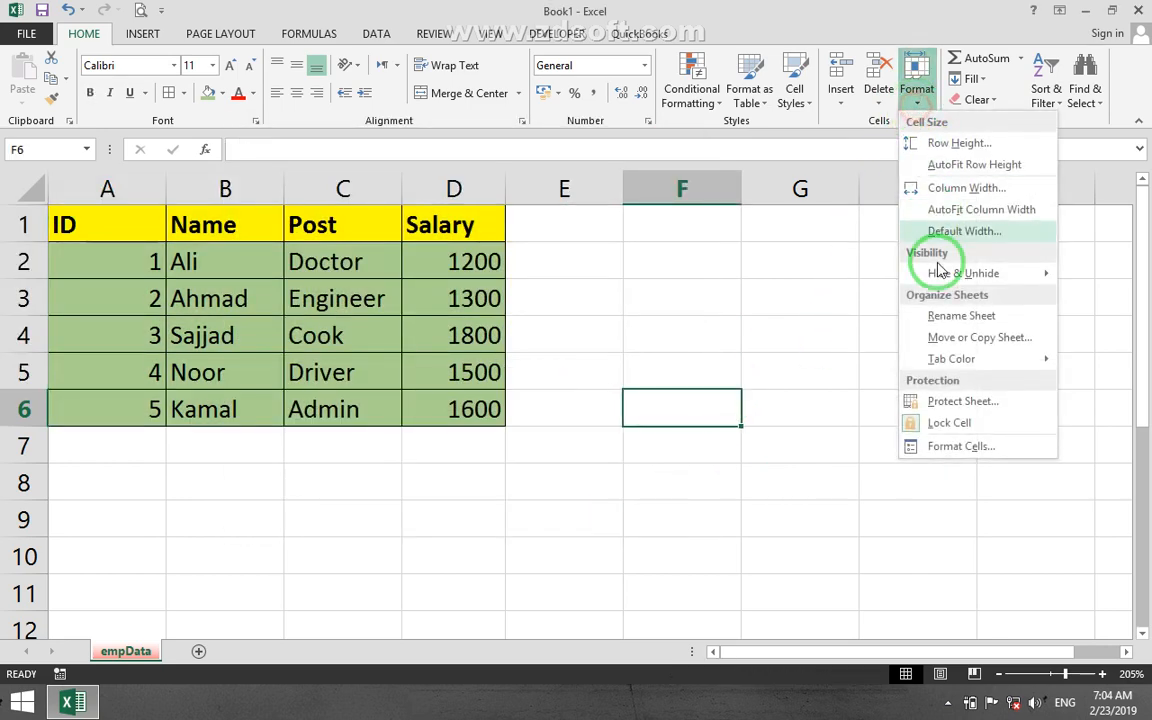
pyautogui.click(940, 446)
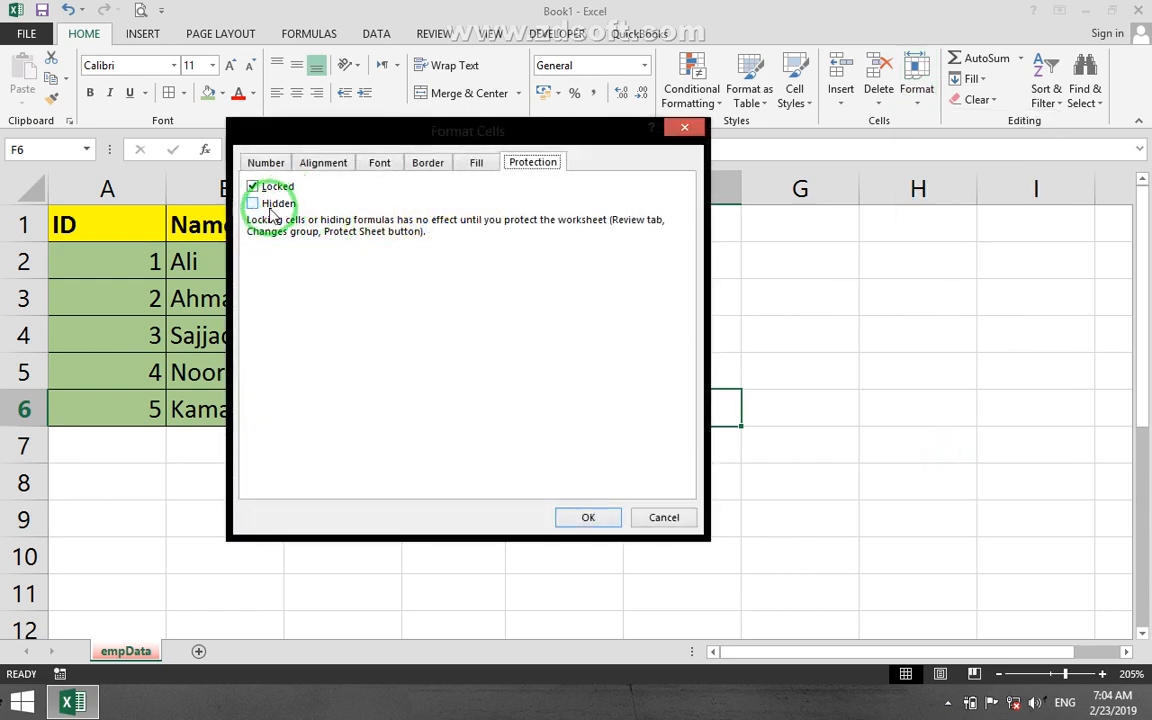
pyautogui.click(665, 518)
pyautogui.click(663, 552)
# Enter the label Total in cell C7 below the Post column.
pyautogui.moveTo(261, 456); pyautogui.dragTo(306, 450)
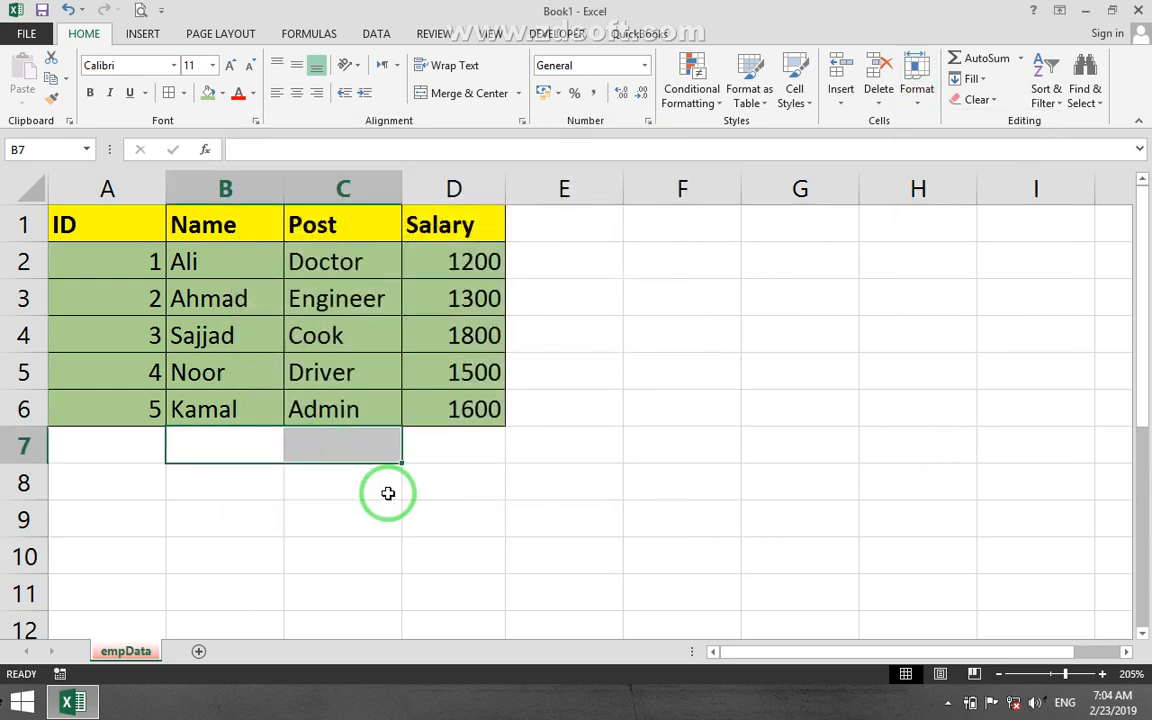
pyautogui.click(353, 455)
pyautogui.write('T')
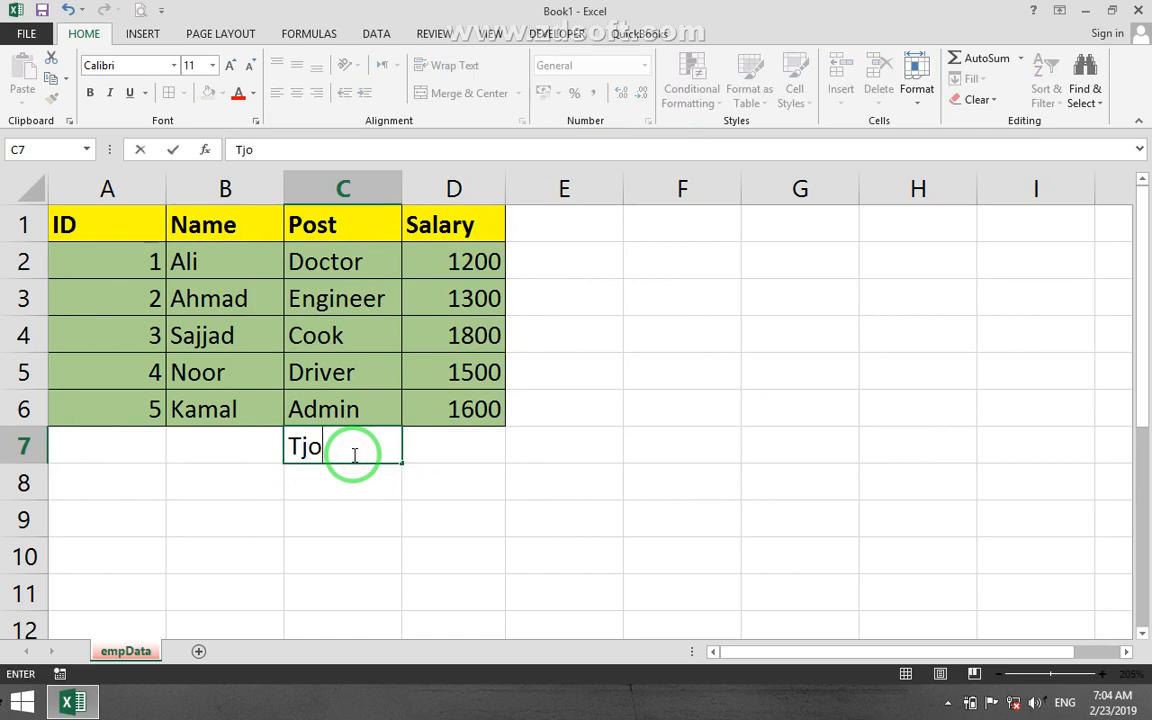
pyautogui.write('otal')
pyautogui.press('Return')
# Enter a SUM formula in cell D7 that adds up the salaries in D2:D6.
pyautogui.press('Up')
pyautogui.press('Right')
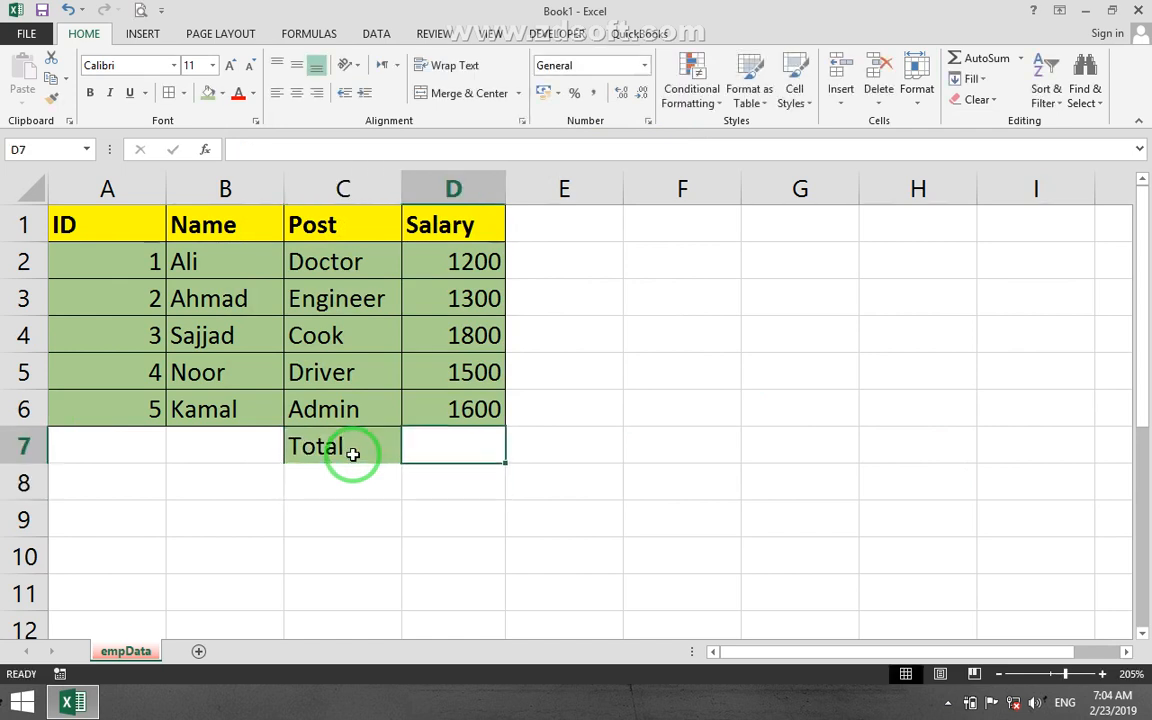
pyautogui.write('=sum')
pyautogui.press('Tab')
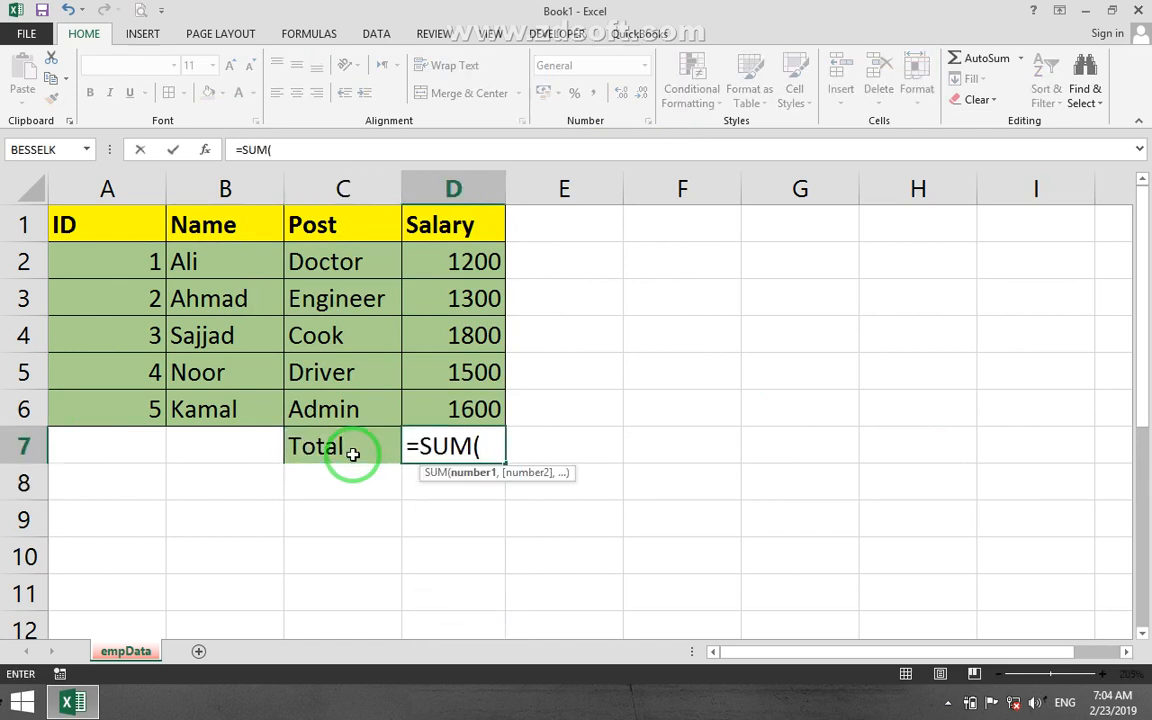
pyautogui.moveTo(450, 261); pyautogui.dragTo(471, 390)
pyautogui.press('Return')
# Copy the formatting of the Total label in C7 onto cell D7 with Format Painter.
pyautogui.click(380, 456)
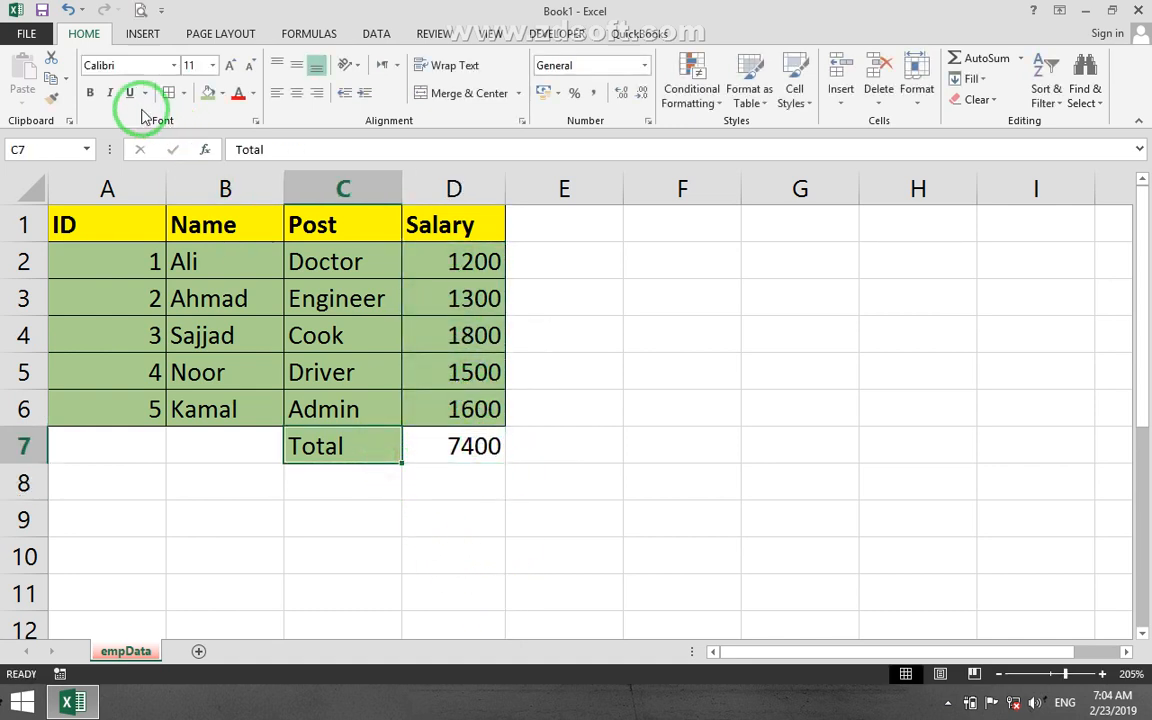
pyautogui.click(45, 95)
pyautogui.click(429, 453)
pyautogui.click(560, 555)
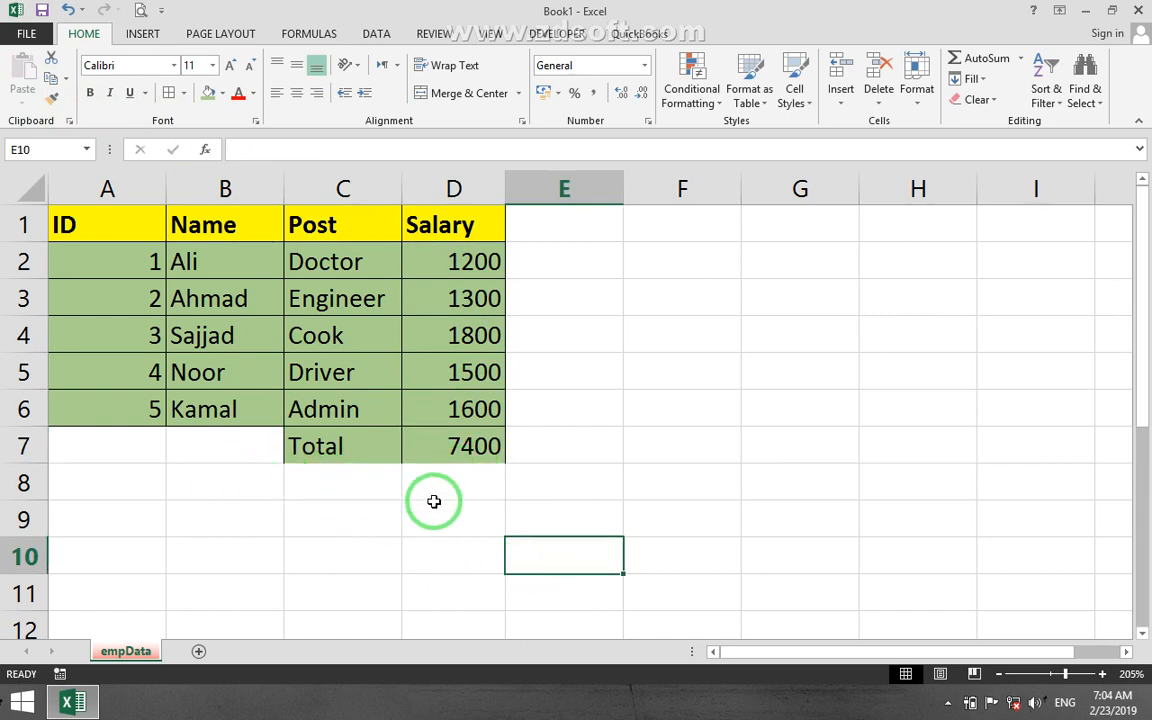
# Set the total's formula in cell D7 to Hidden in the cell protection settings.
pyautogui.click(437, 447)
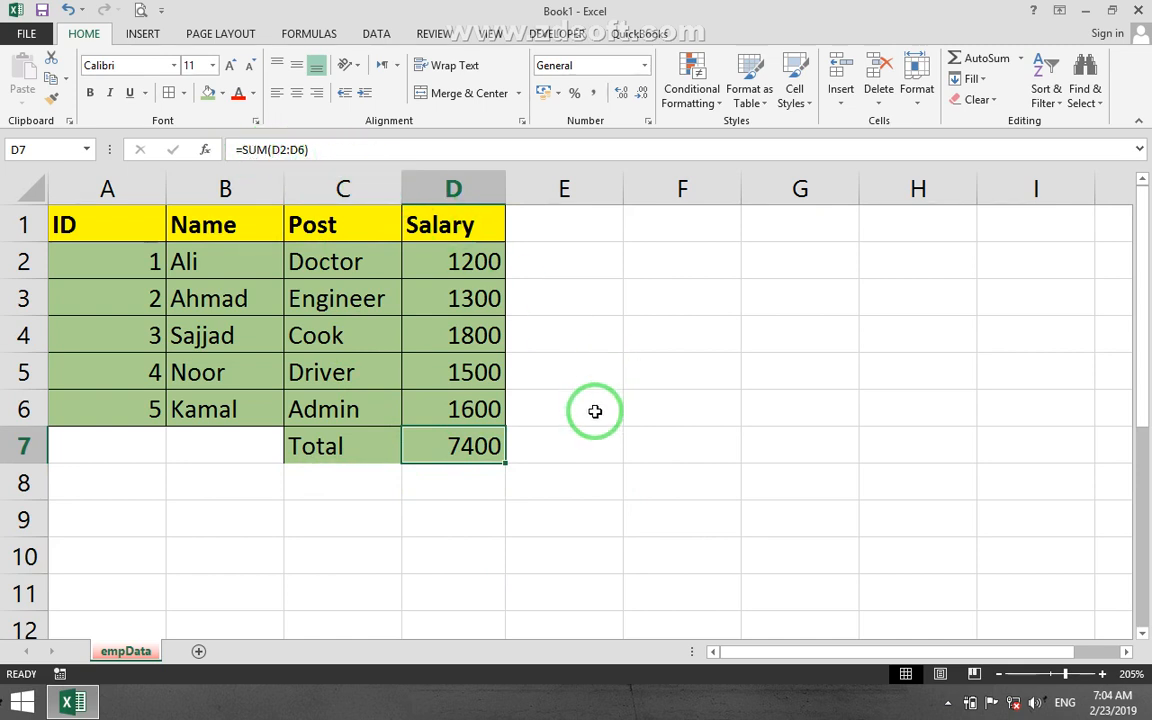
pyautogui.click(917, 95)
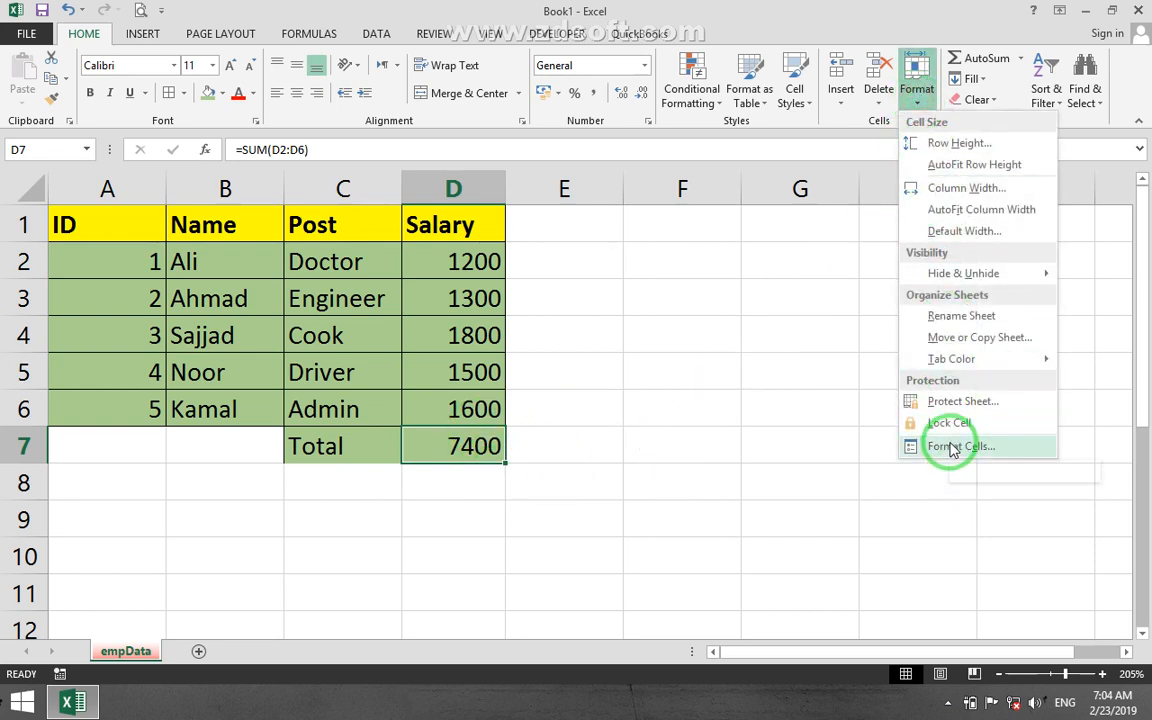
pyautogui.click(953, 447)
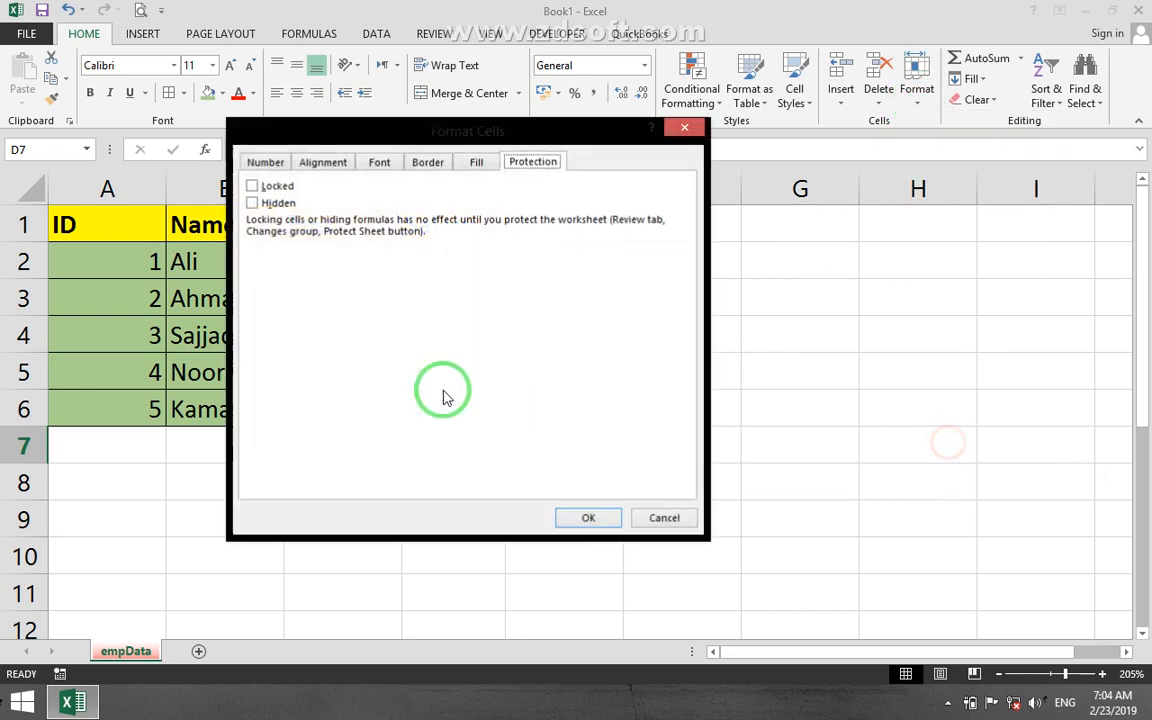
pyautogui.click(253, 203)
pyautogui.click(570, 517)
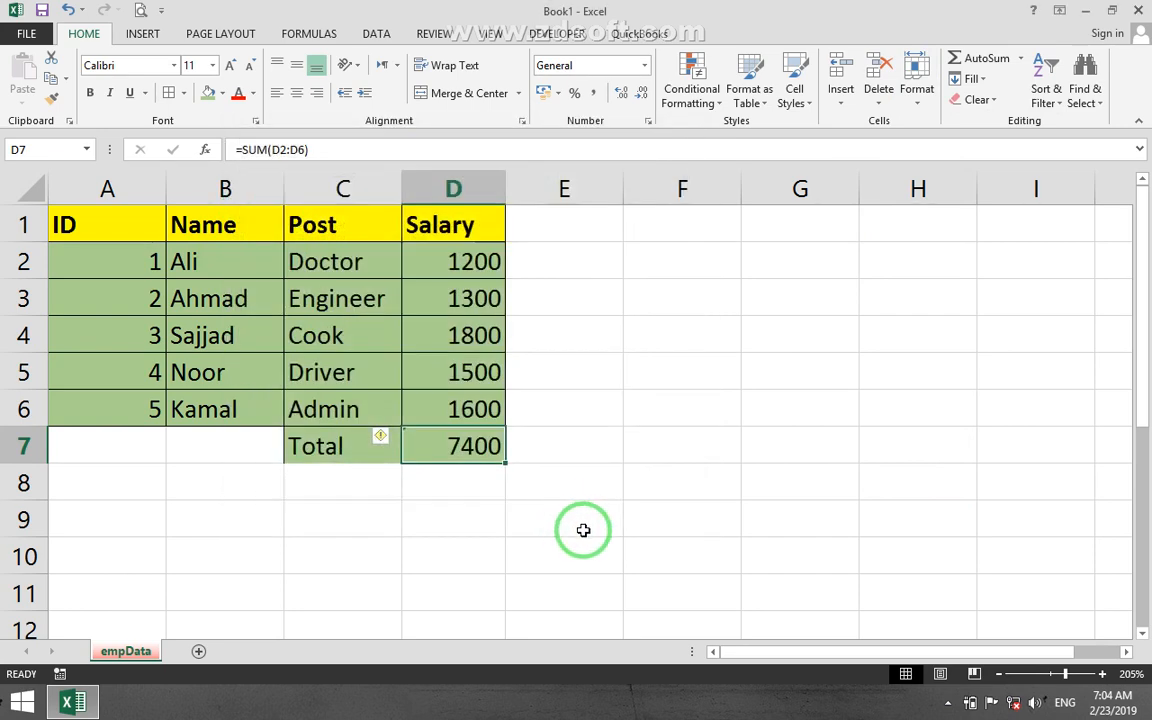
# Protect the empData sheet with a password, keeping the default permissions, and confirm the password.
pyautogui.click(916, 92)
pyautogui.click(977, 408)
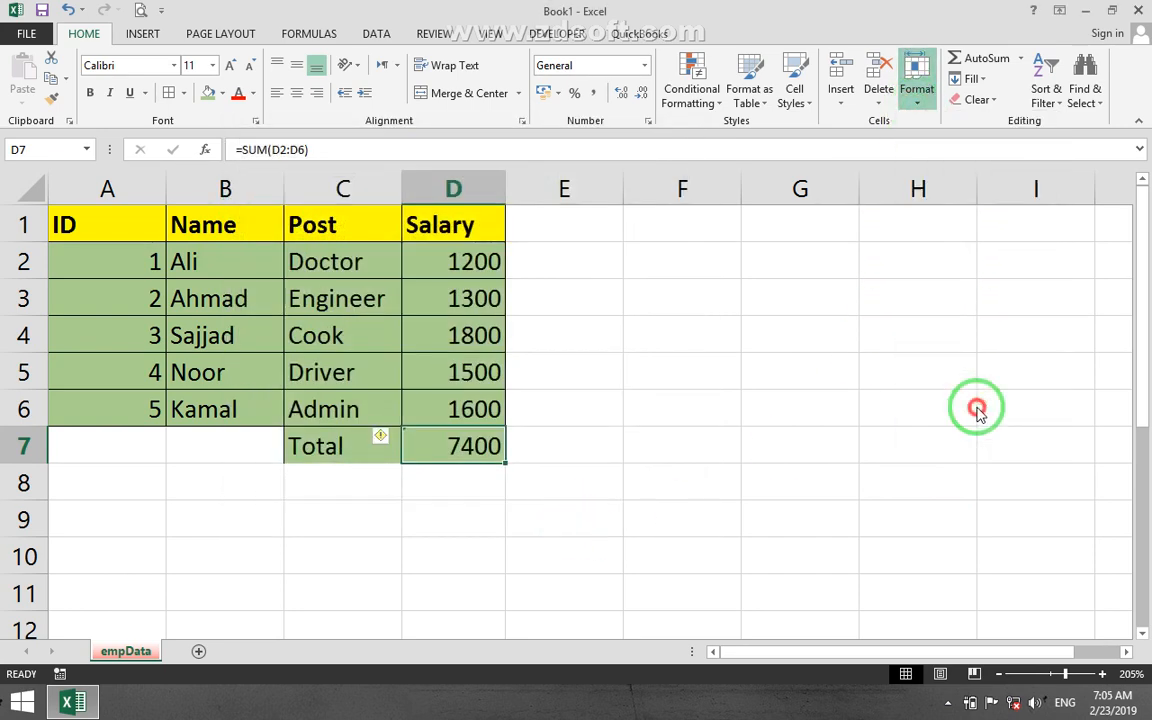
pyautogui.write('1')
pyautogui.click(474, 446)
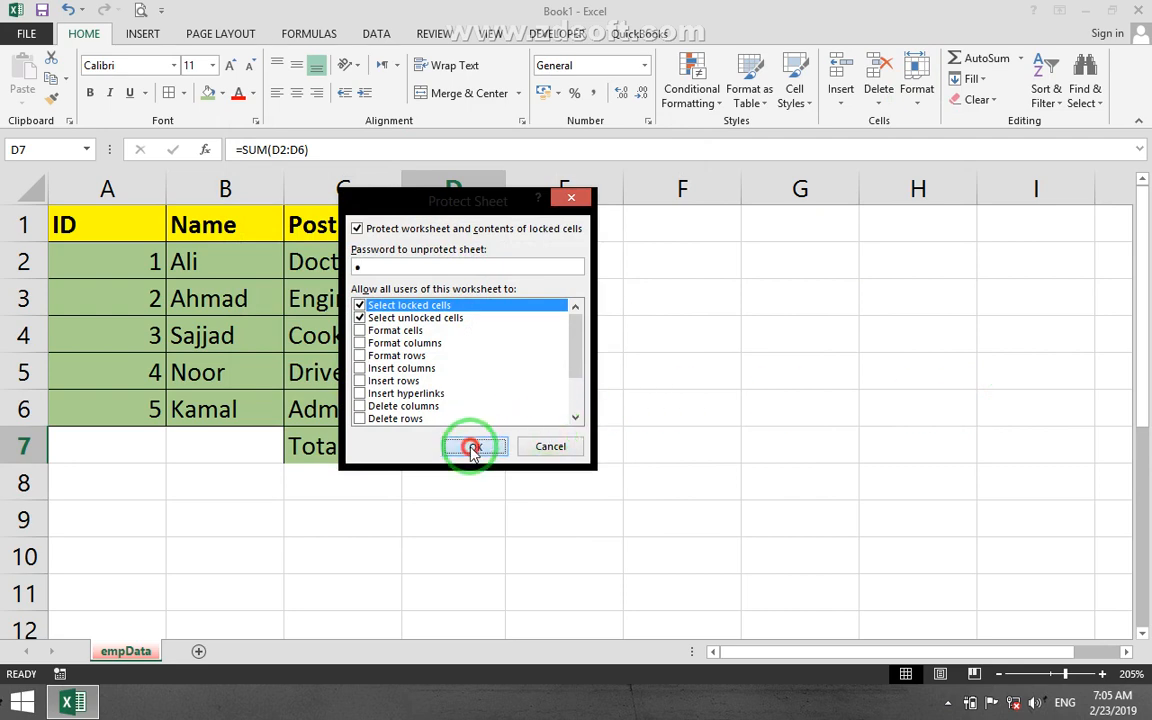
pyautogui.write('1')
pyautogui.click(487, 396)
# Inspect the salaries in D2:D6 and the total in D7 to check whether their contents show in the formula bar.
pyautogui.click(573, 362)
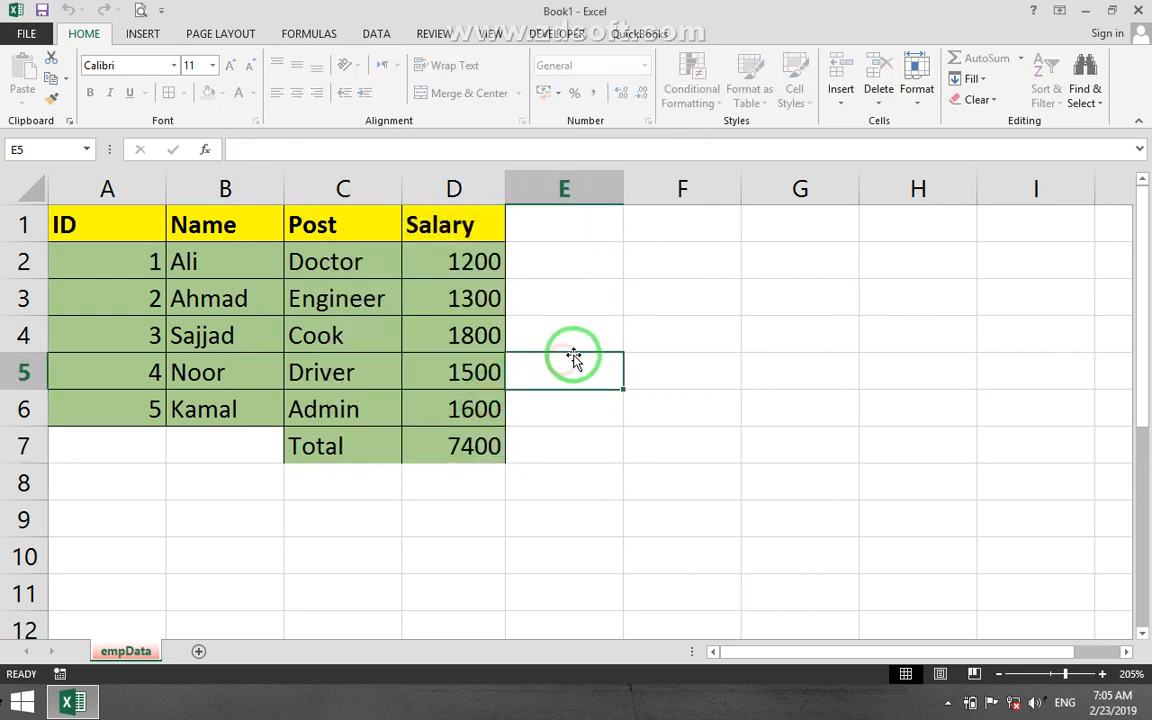
pyautogui.moveTo(455, 261); pyautogui.dragTo(459, 409)
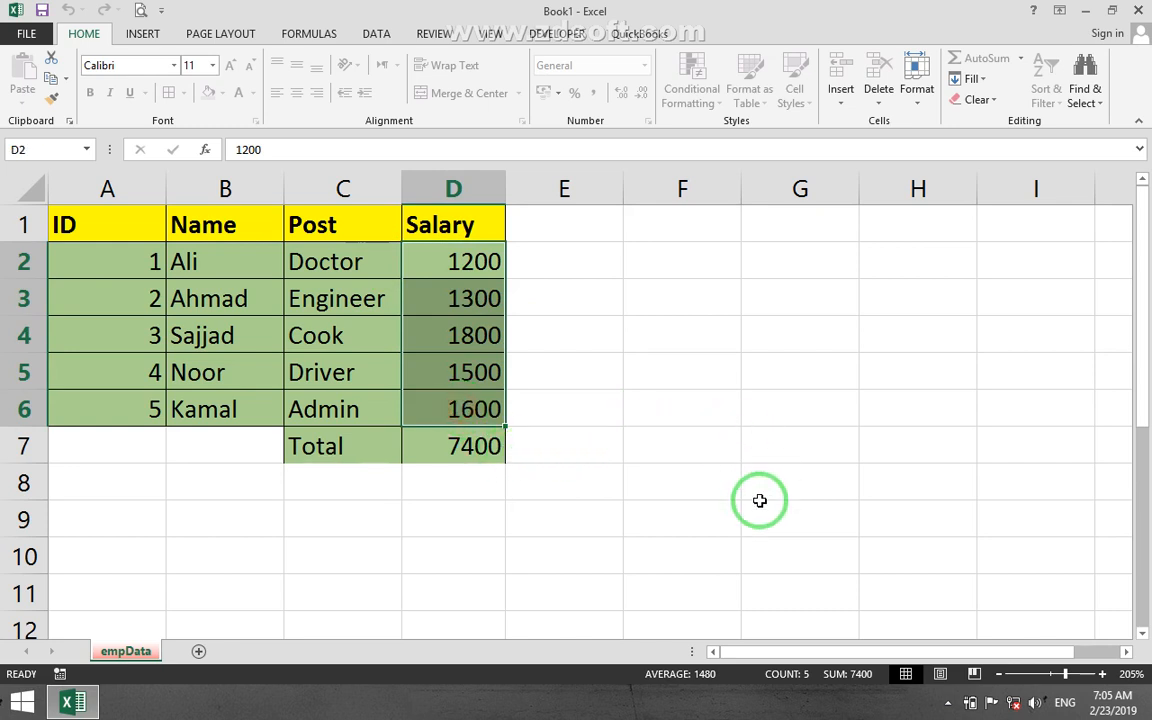
pyautogui.click(455, 452)
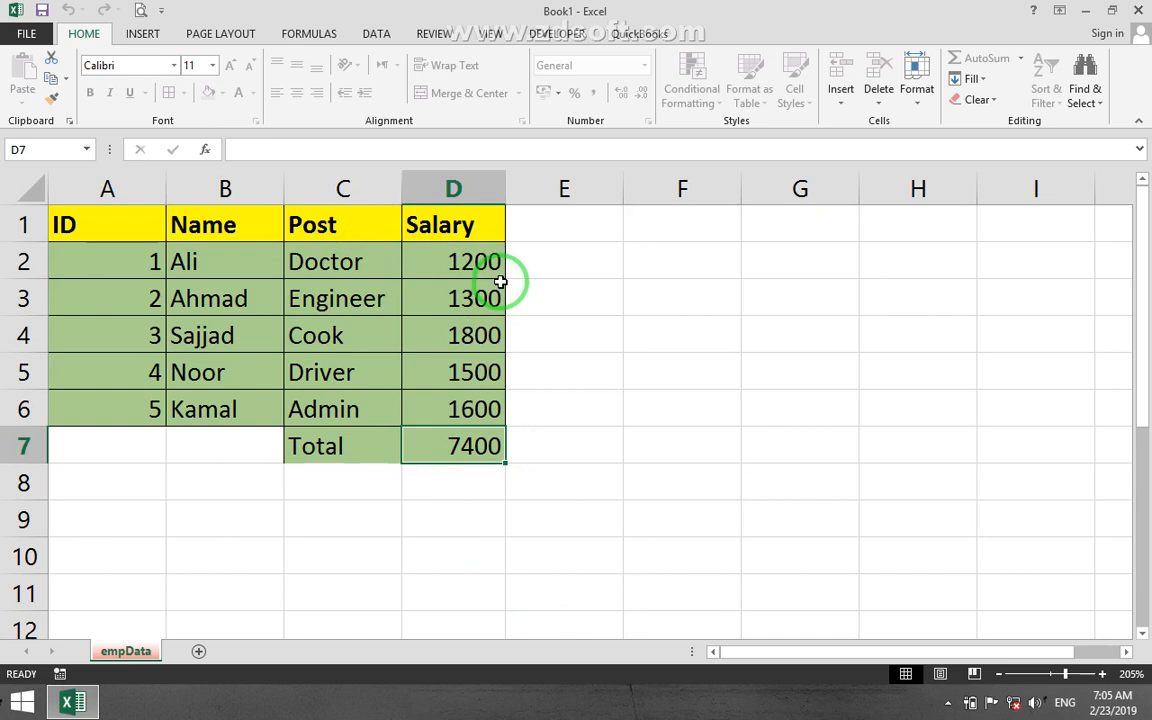
# Unprotect the empData sheet by entering the sheet password.
pyautogui.click(914, 96)
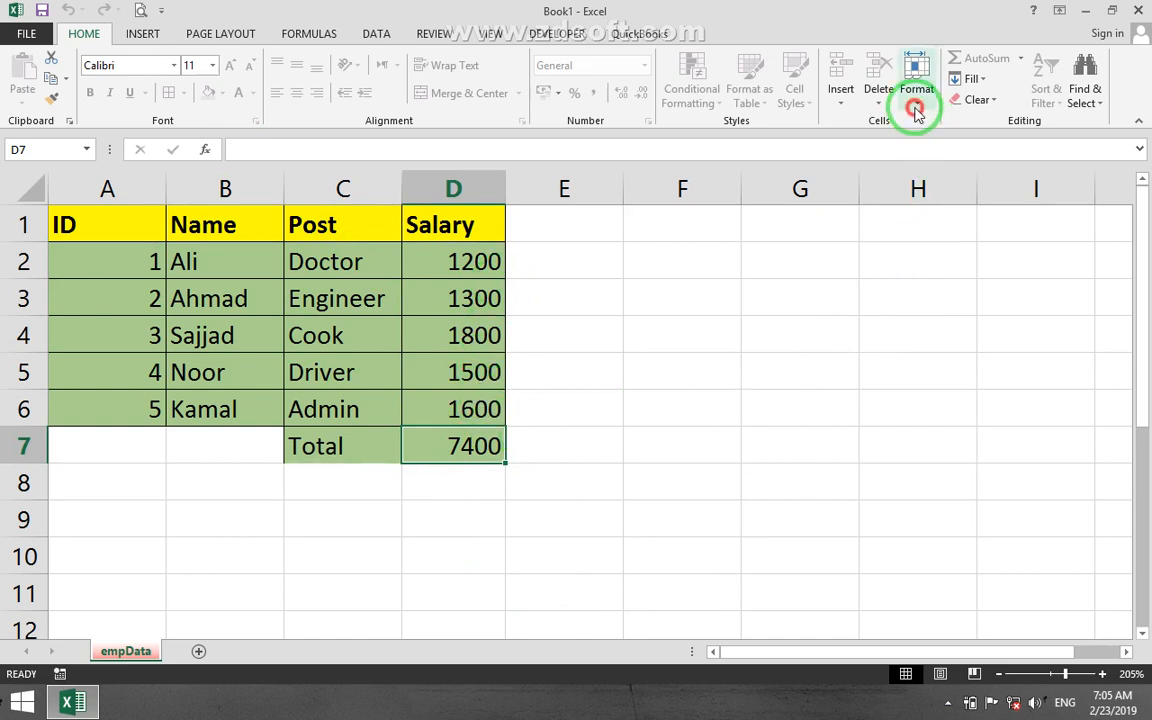
pyautogui.click(955, 404)
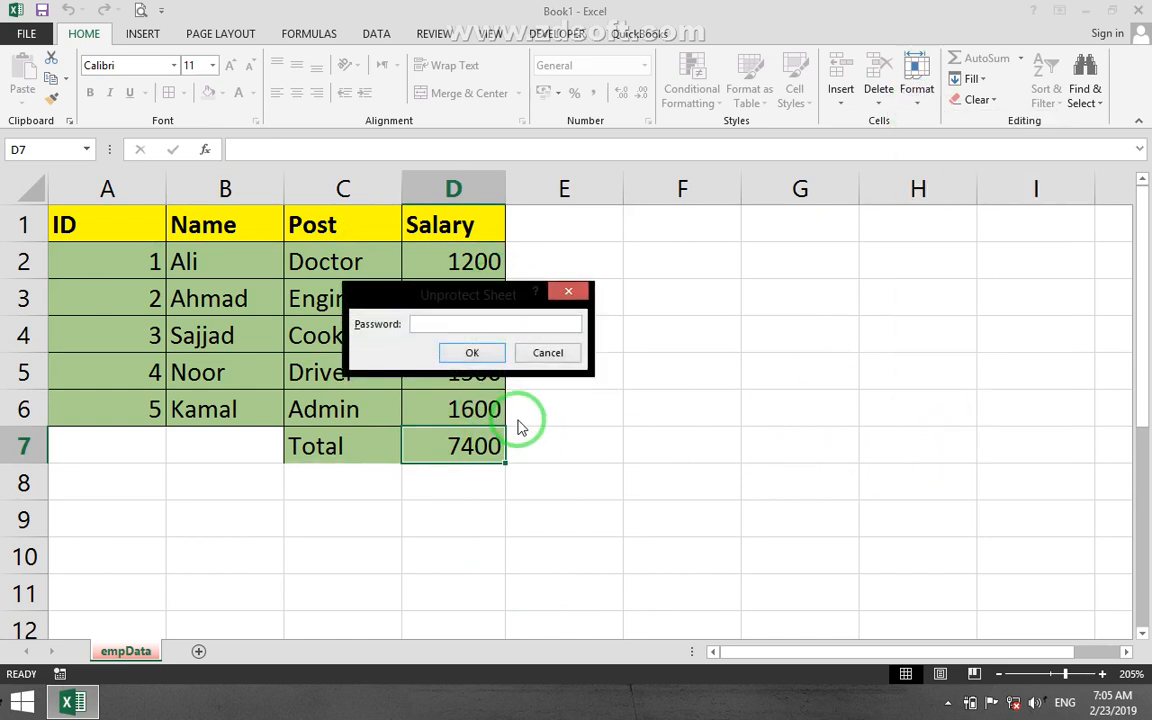
pyautogui.write('1')
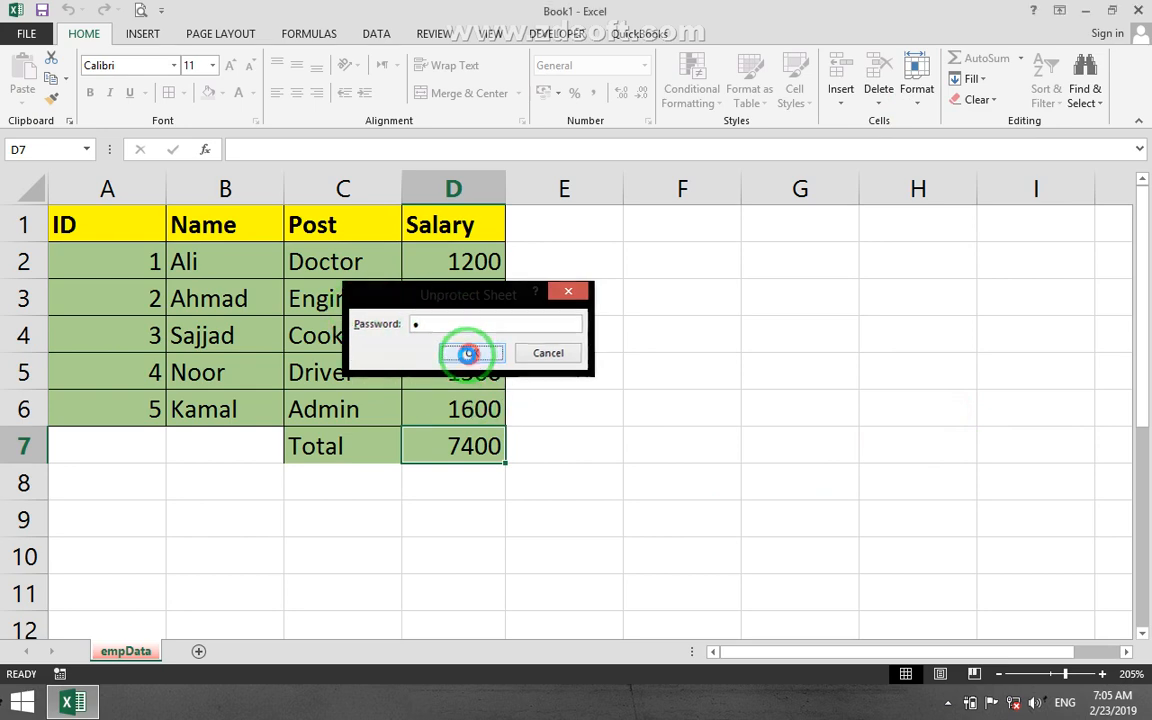
pyautogui.click(470, 353)
# Set the total cell D7 to Locked and turn off Hidden in its protection settings.
pyautogui.click(916, 88)
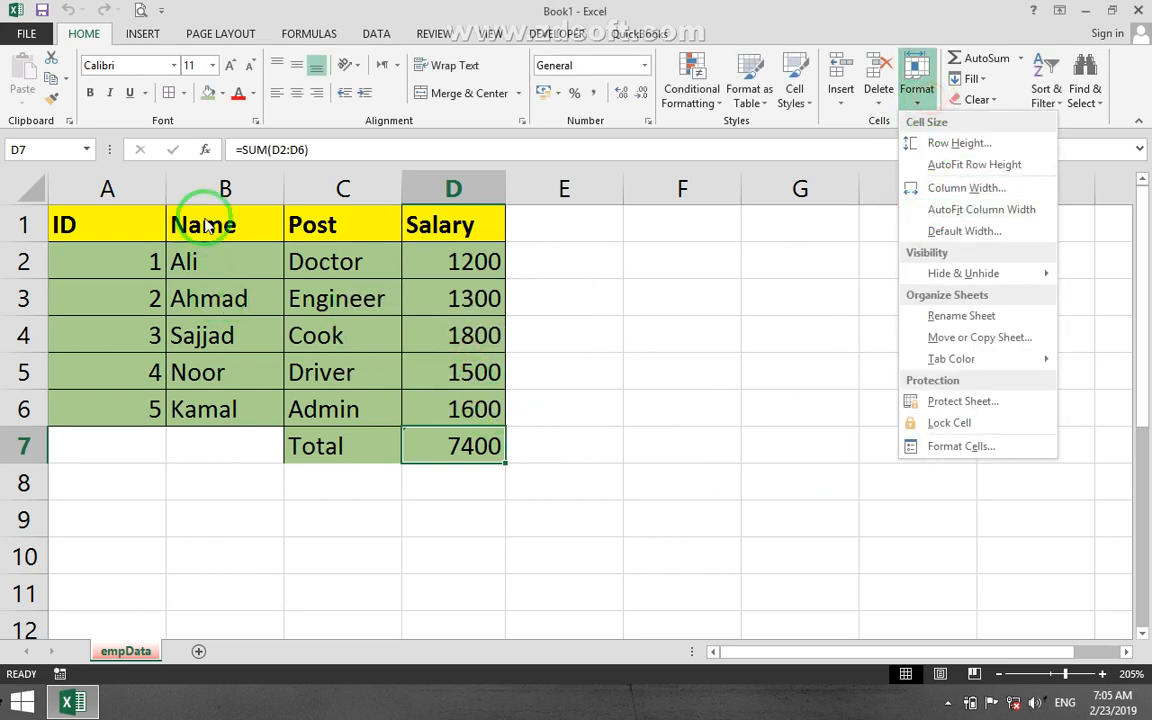
pyautogui.click(912, 446)
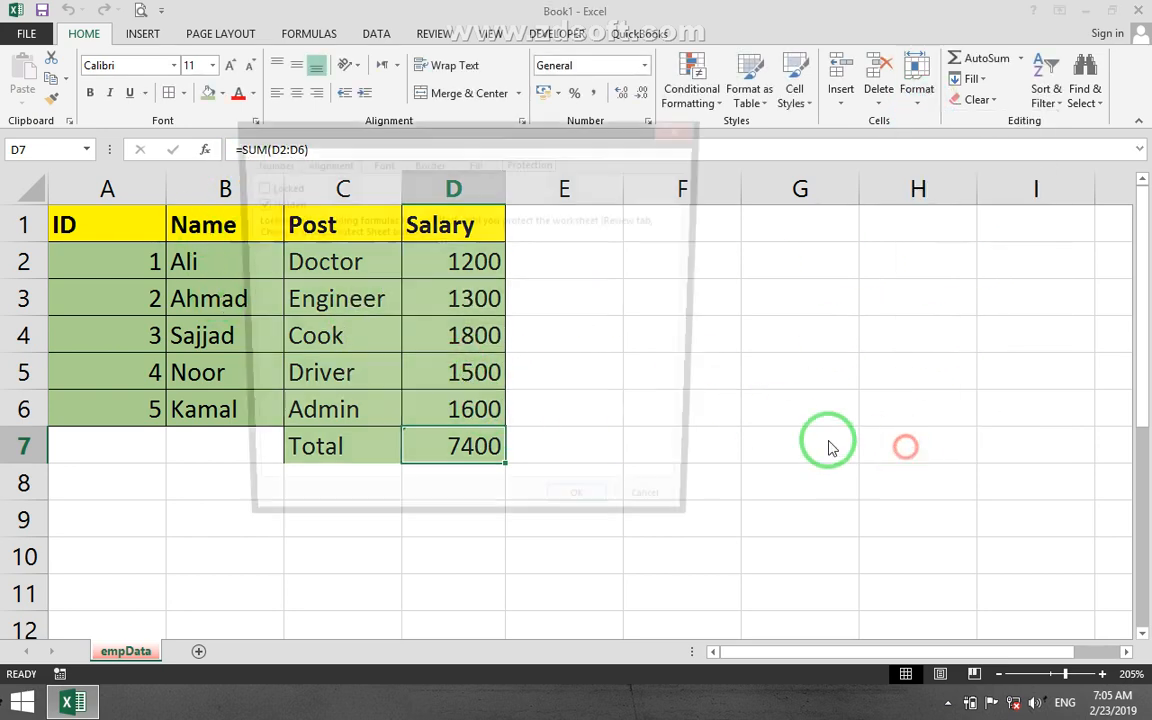
pyautogui.click(252, 186)
pyautogui.click(252, 203)
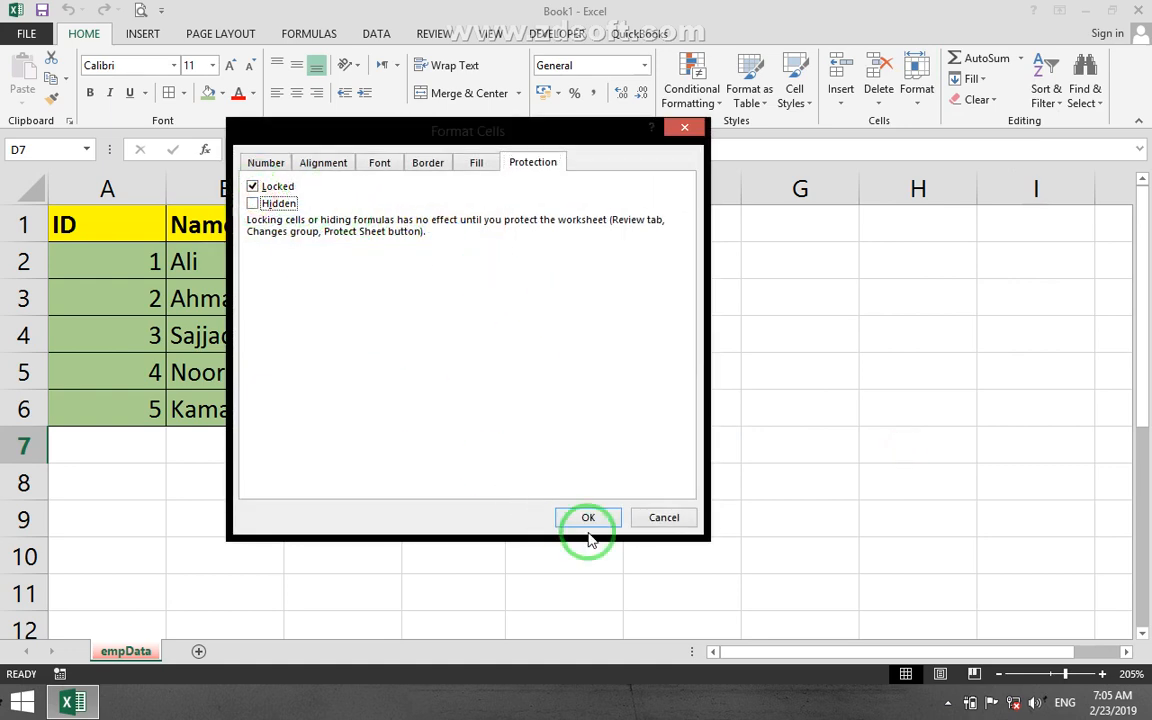
pyautogui.click(588, 517)
pyautogui.click(588, 520)
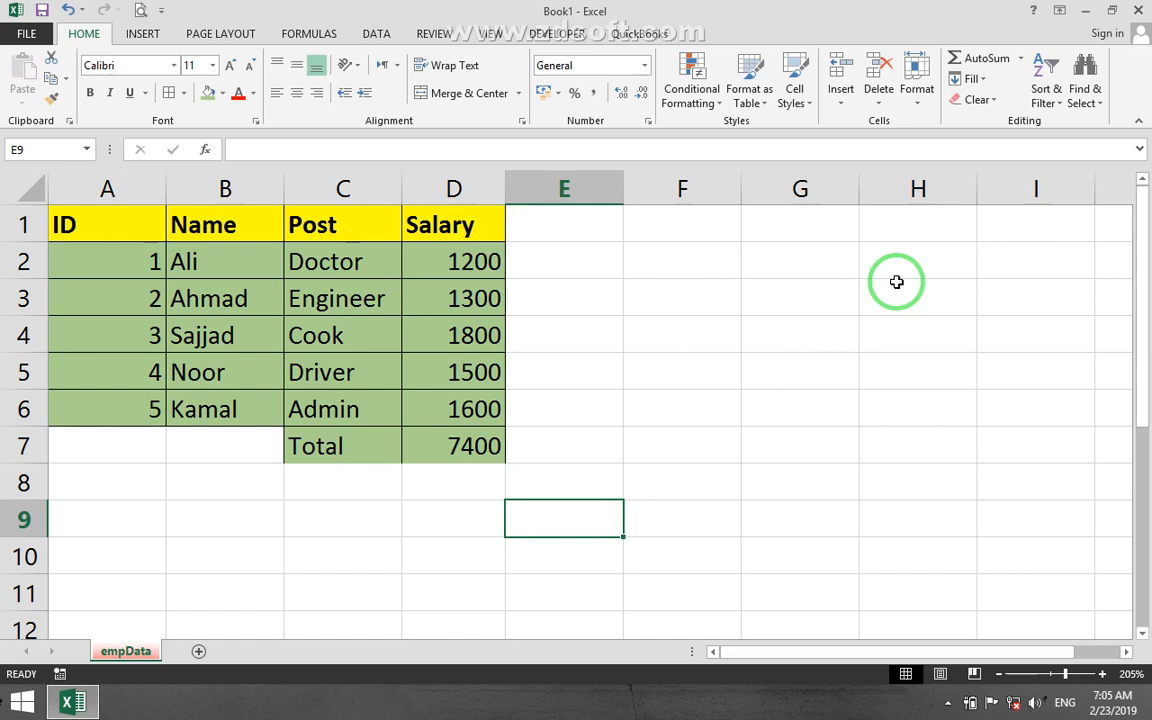
# Center the ID numbers in A2:A6 horizontally and vertically within their cells.
pyautogui.moveTo(574, 218); pyautogui.dragTo(594, 400)
pyautogui.click(593, 445)
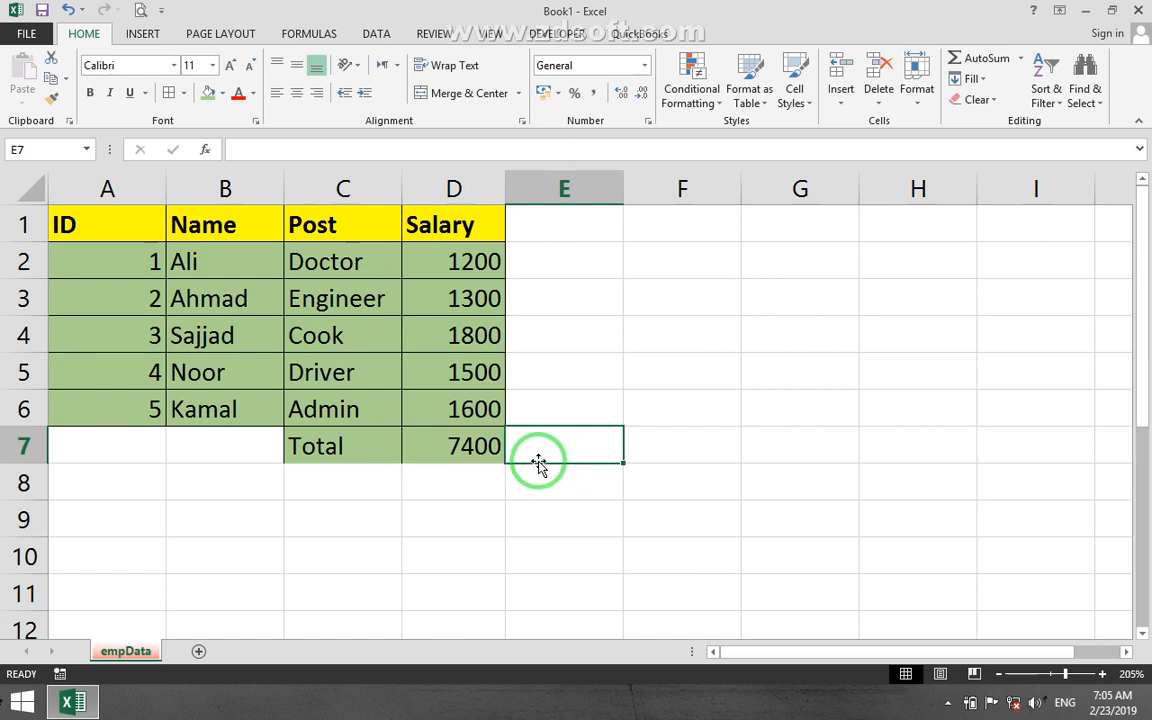
pyautogui.moveTo(543, 496); pyautogui.dragTo(134, 406)
pyautogui.click(101, 215)
pyautogui.click(289, 104)
pyautogui.click(278, 340)
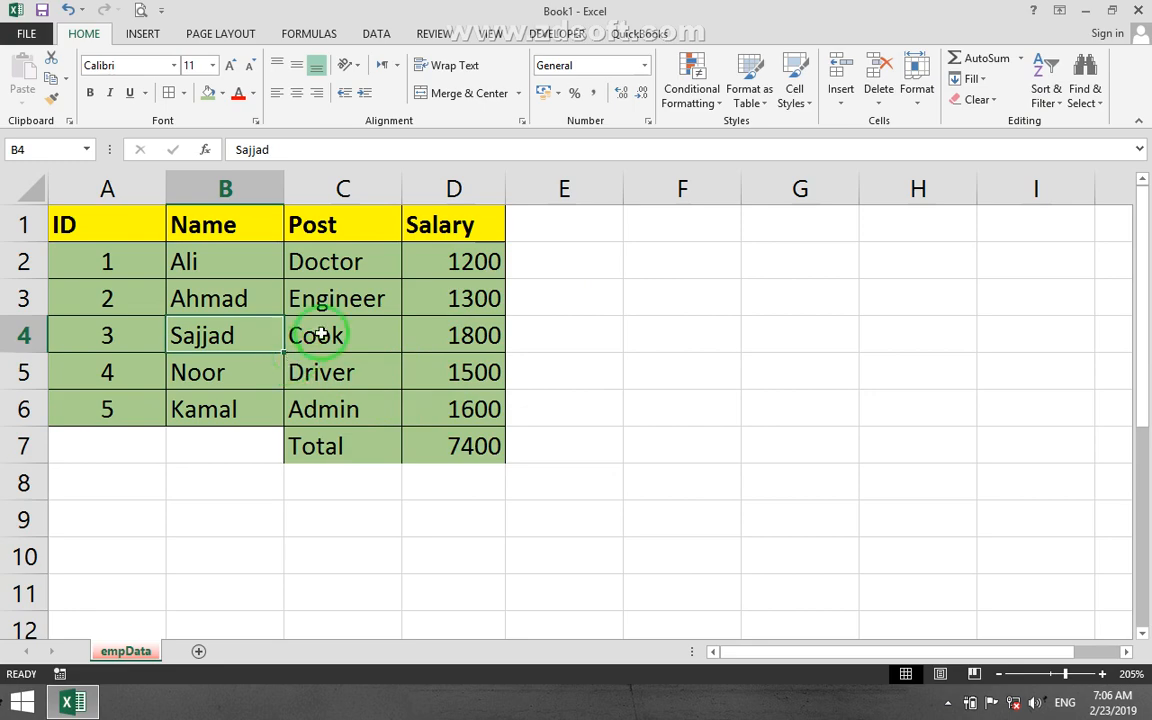
pyautogui.click(1085, 10)
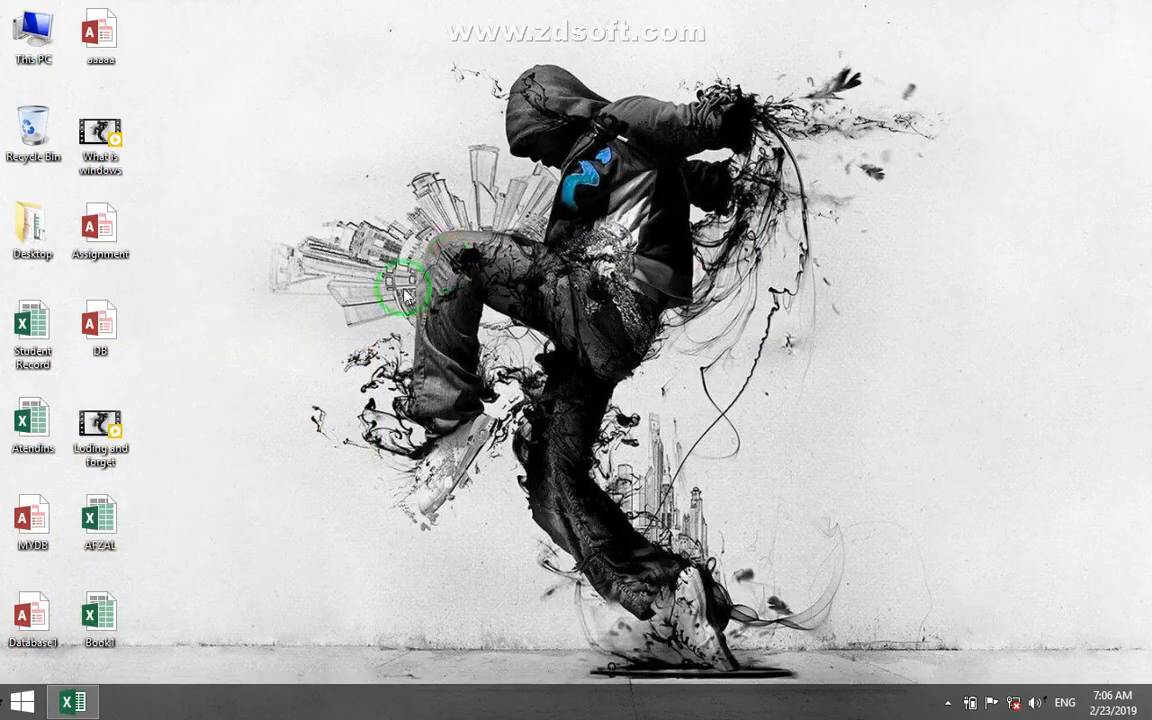
pyautogui.click(80, 700)
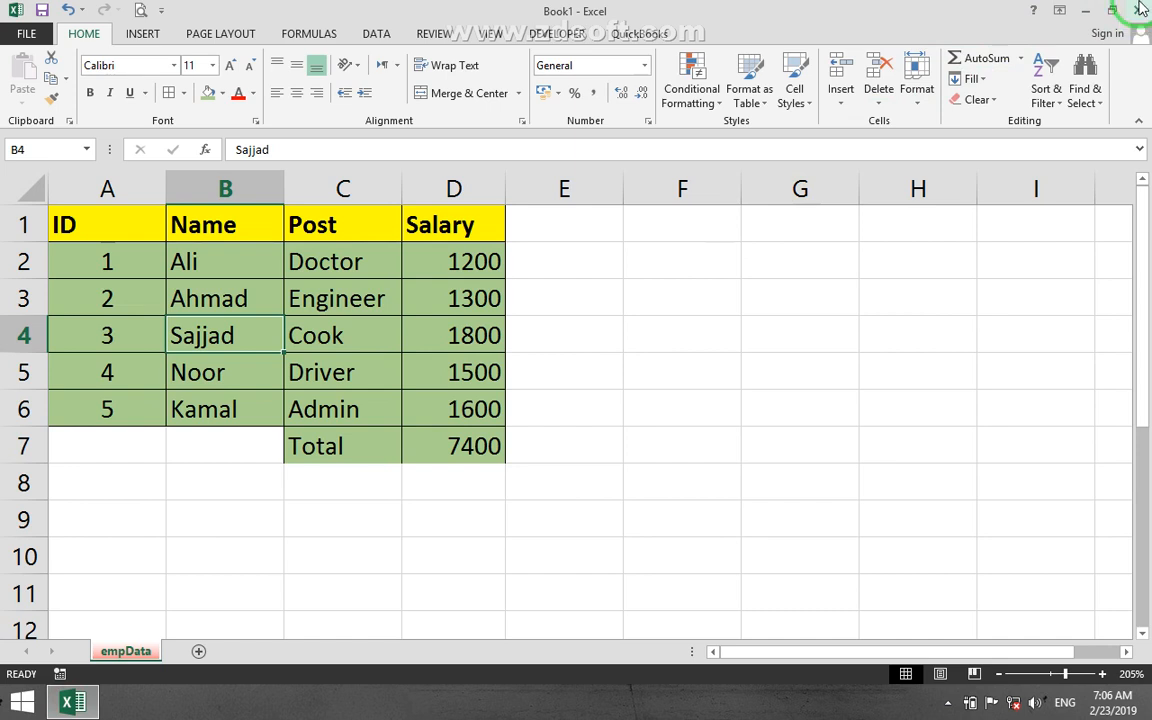
pyautogui.moveTo(1141, 8)
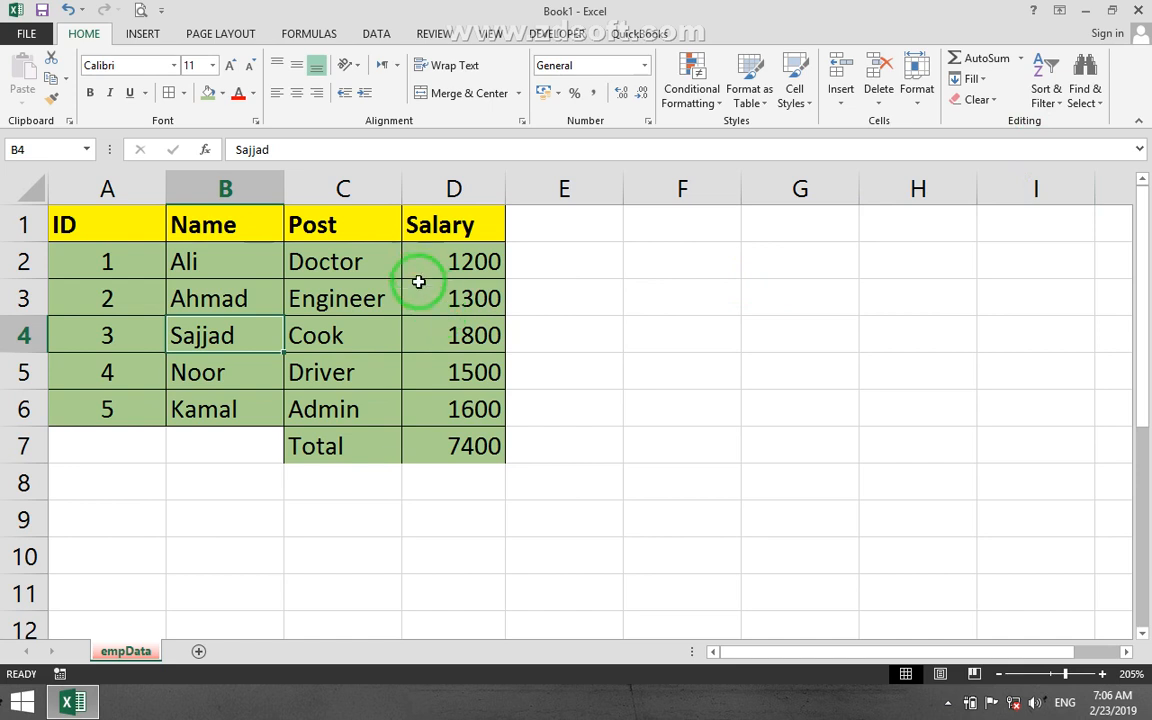
pyautogui.click(632, 290)
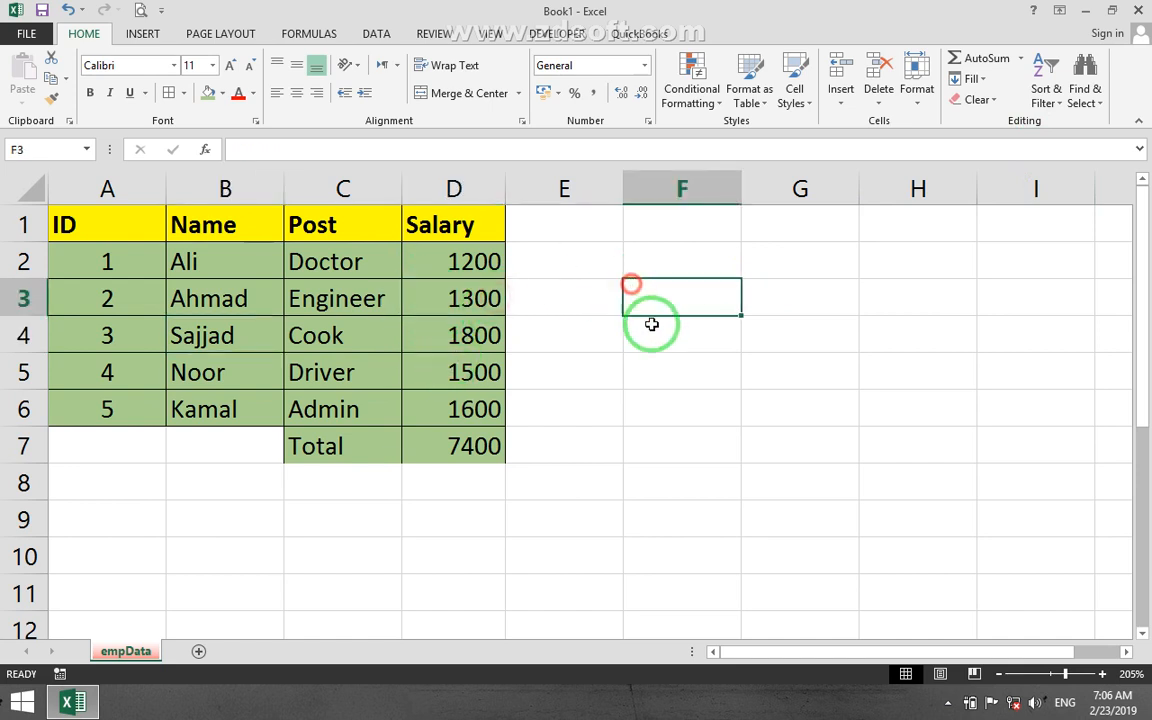
pyautogui.click(606, 360)
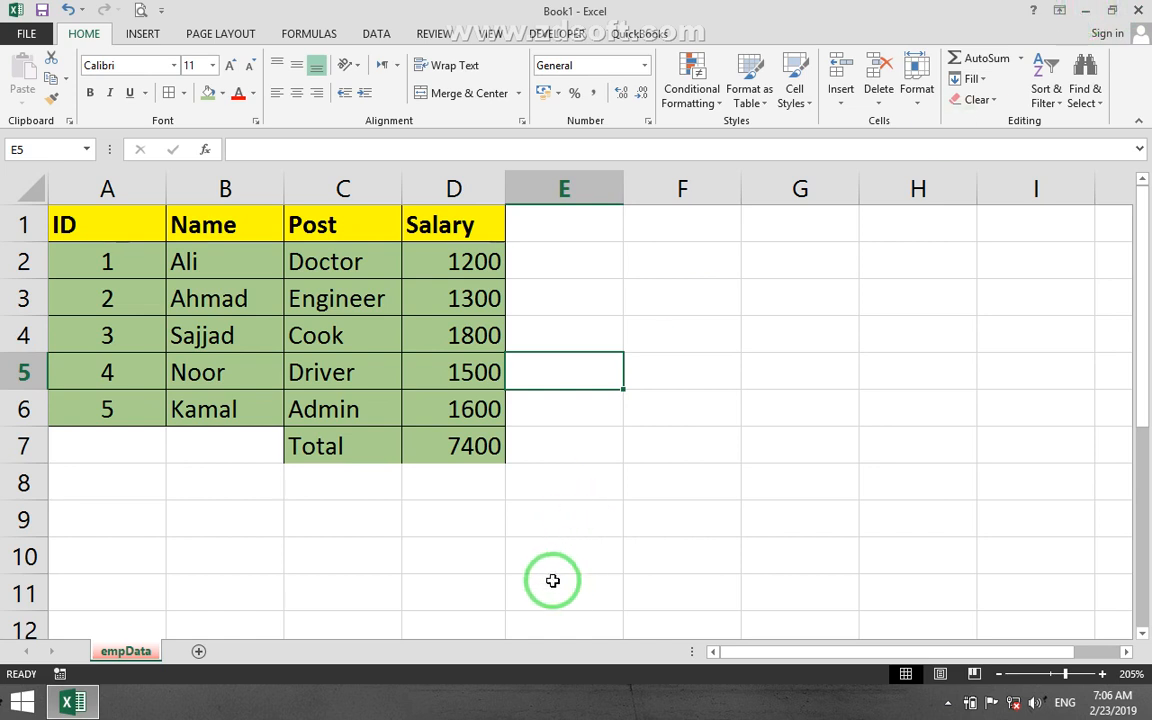
# Apply cell borders to the Total label and its sum in C7:D7.
pyautogui.moveTo(300, 445); pyautogui.dragTo(446, 440)
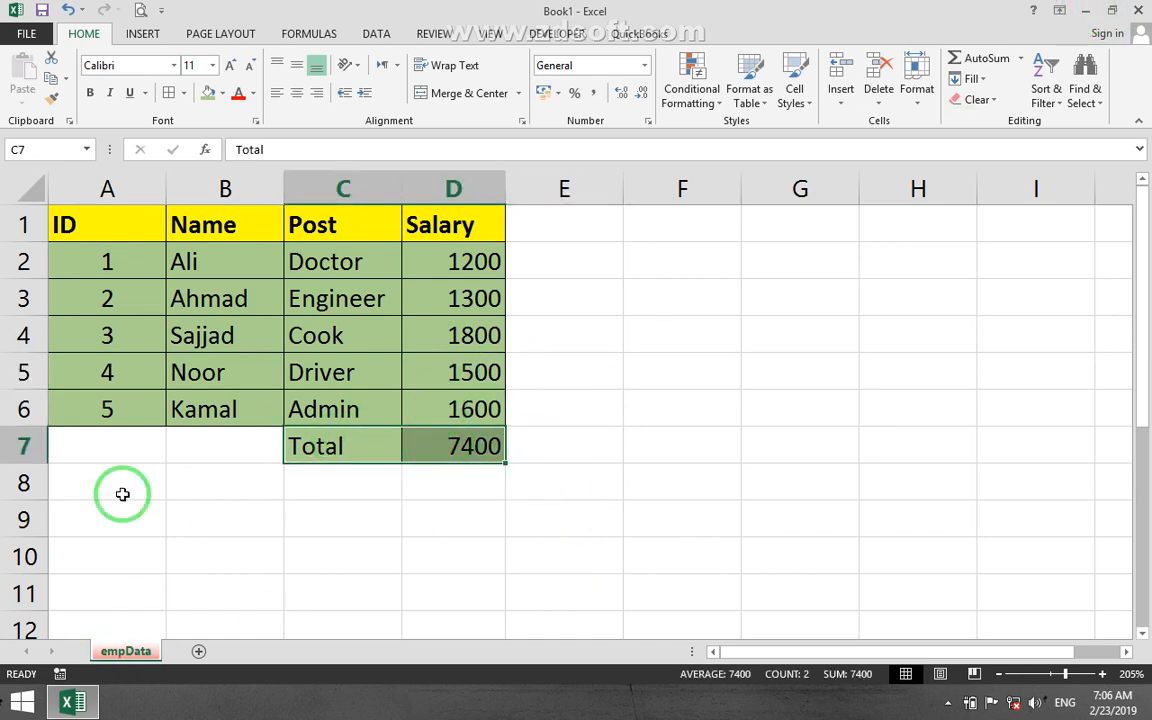
pyautogui.moveTo(376, 600); pyautogui.dragTo(352, 566)
pyautogui.moveTo(302, 484); pyautogui.dragTo(532, 452)
pyautogui.click(368, 550)
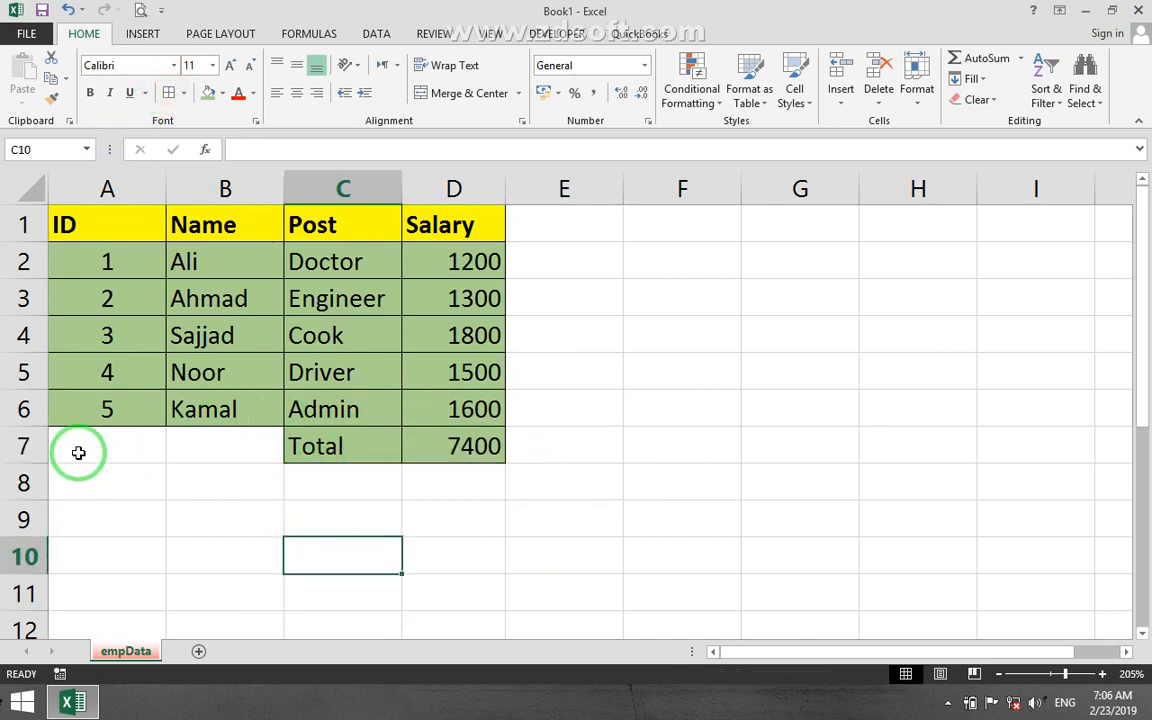
pyautogui.moveTo(77, 452); pyautogui.dragTo(265, 452)
pyautogui.click(280, 528)
pyautogui.moveTo(519, 506); pyautogui.dragTo(260, 407)
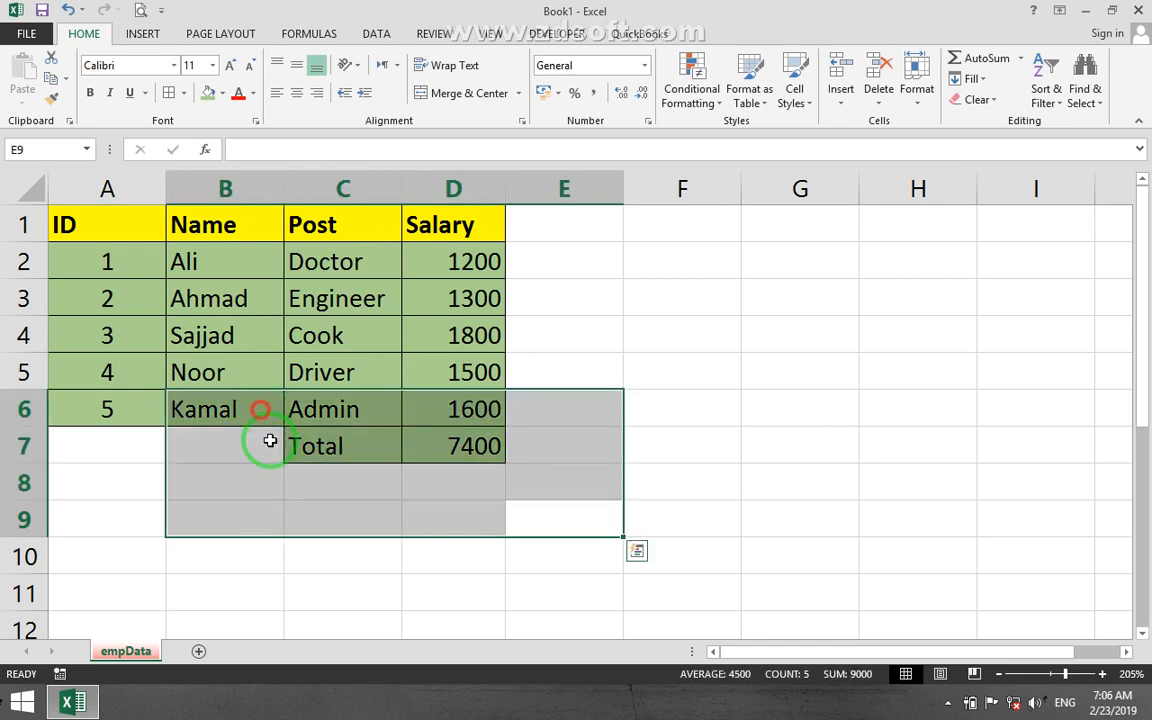
pyautogui.click(263, 527)
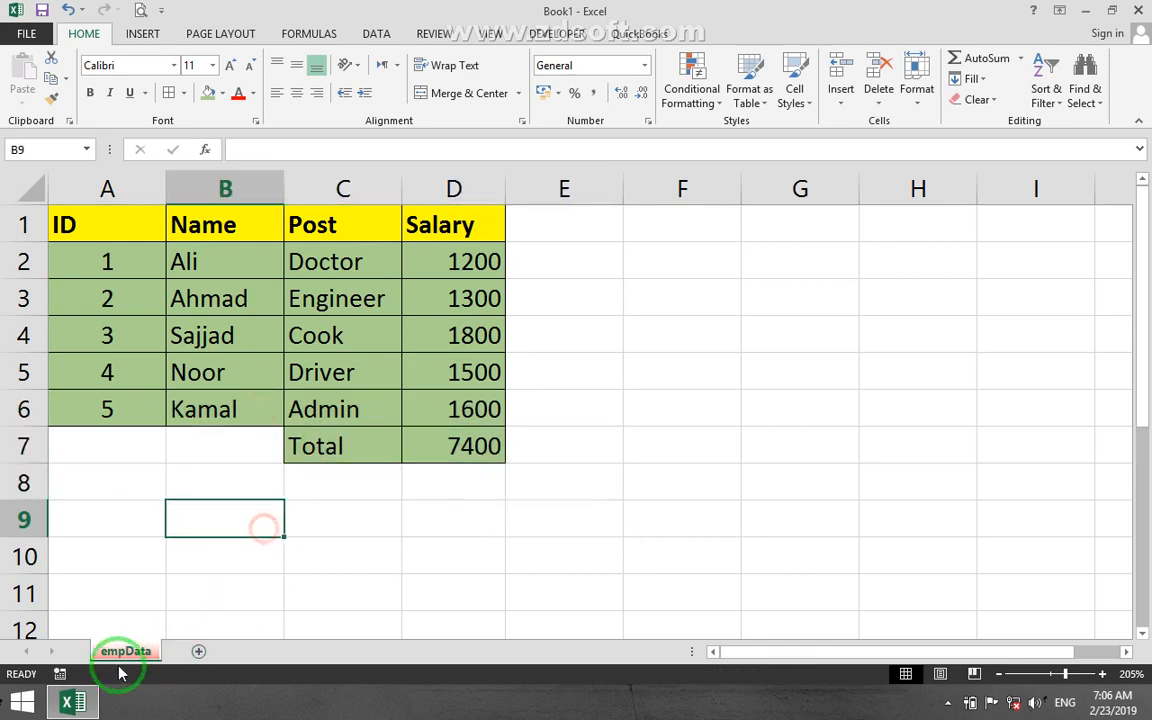
# Add a new blank worksheet after empData and return to the employee table.
pyautogui.click(199, 651)
pyautogui.click(118, 651)
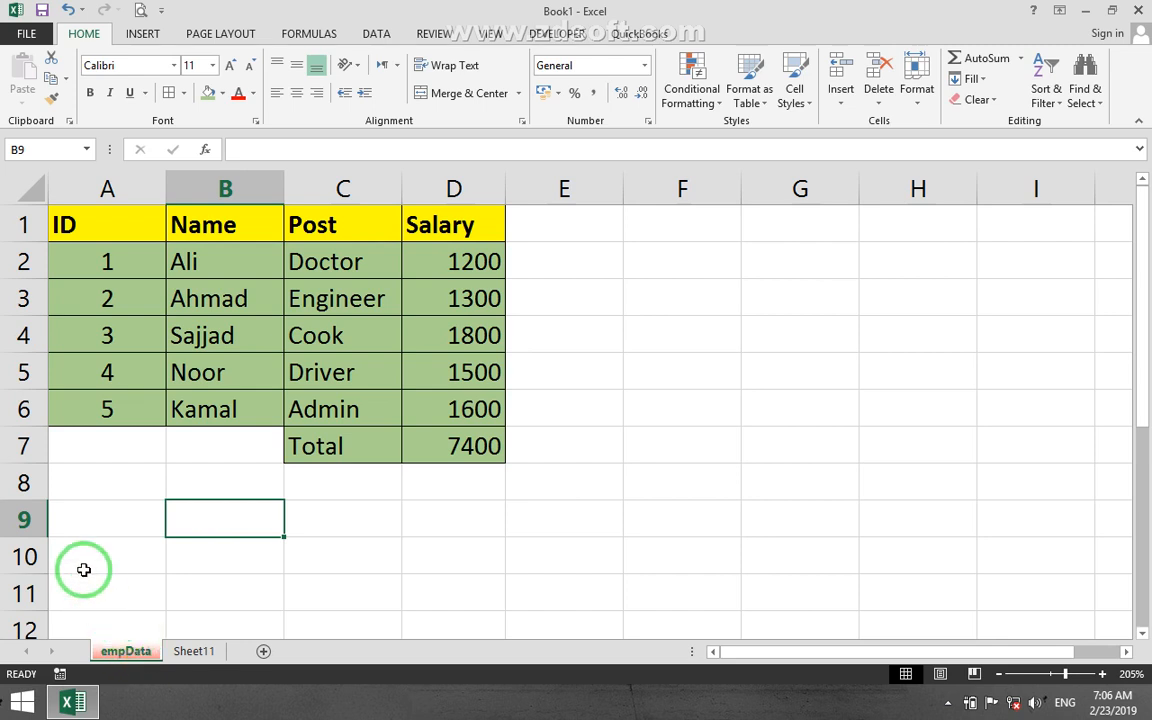
pyautogui.click(910, 291)
pyautogui.click(327, 375)
pyautogui.moveTo(103, 261); pyautogui.dragTo(444, 468)
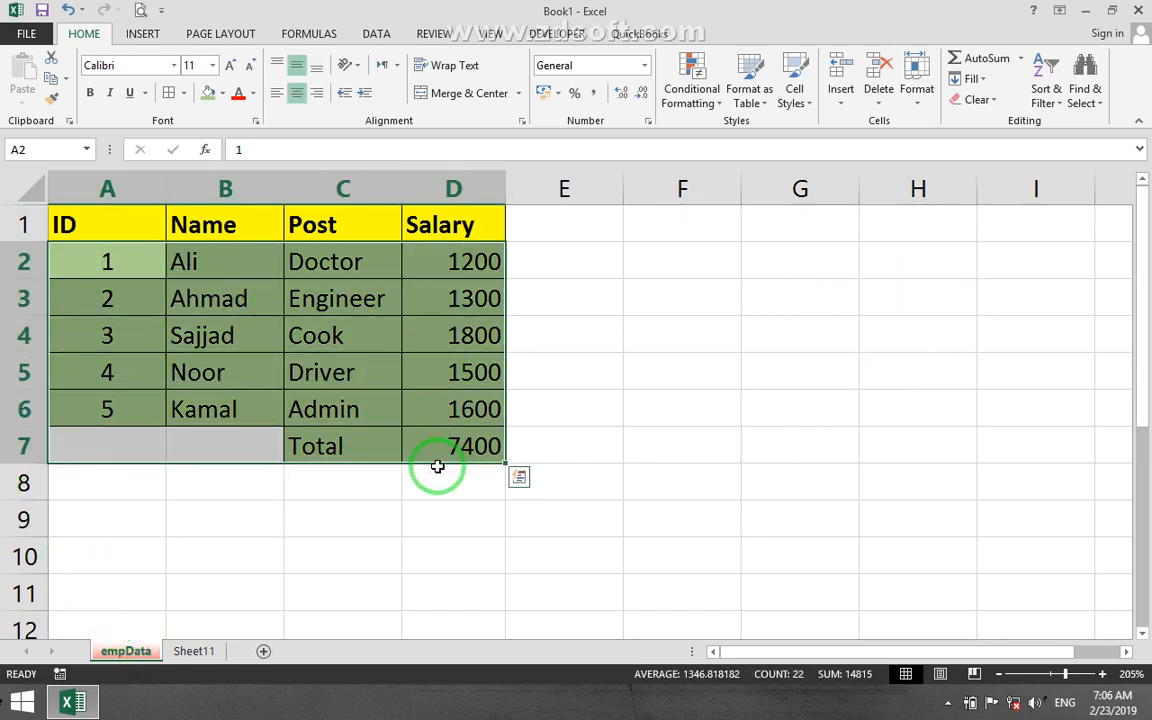
pyautogui.click(460, 515)
# Switch between the blank Sheet11 and empData to compare them, and delete Sheet11.
pyautogui.click(180, 651)
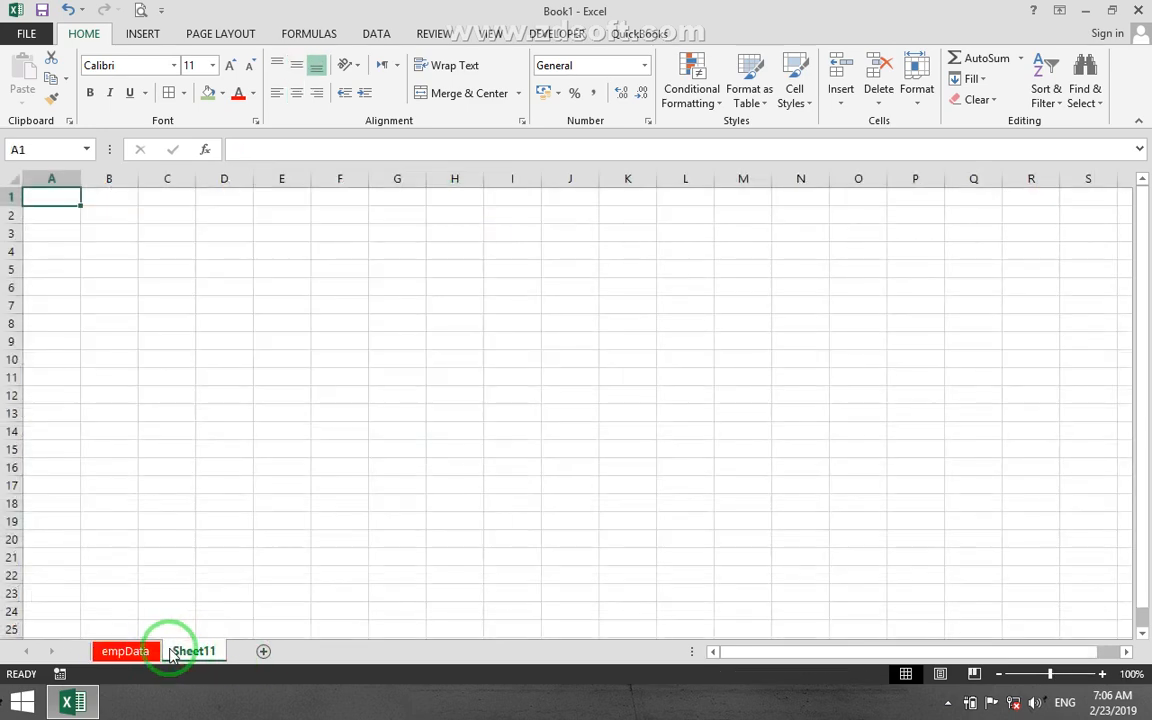
pyautogui.click(123, 651)
pyautogui.click(190, 652)
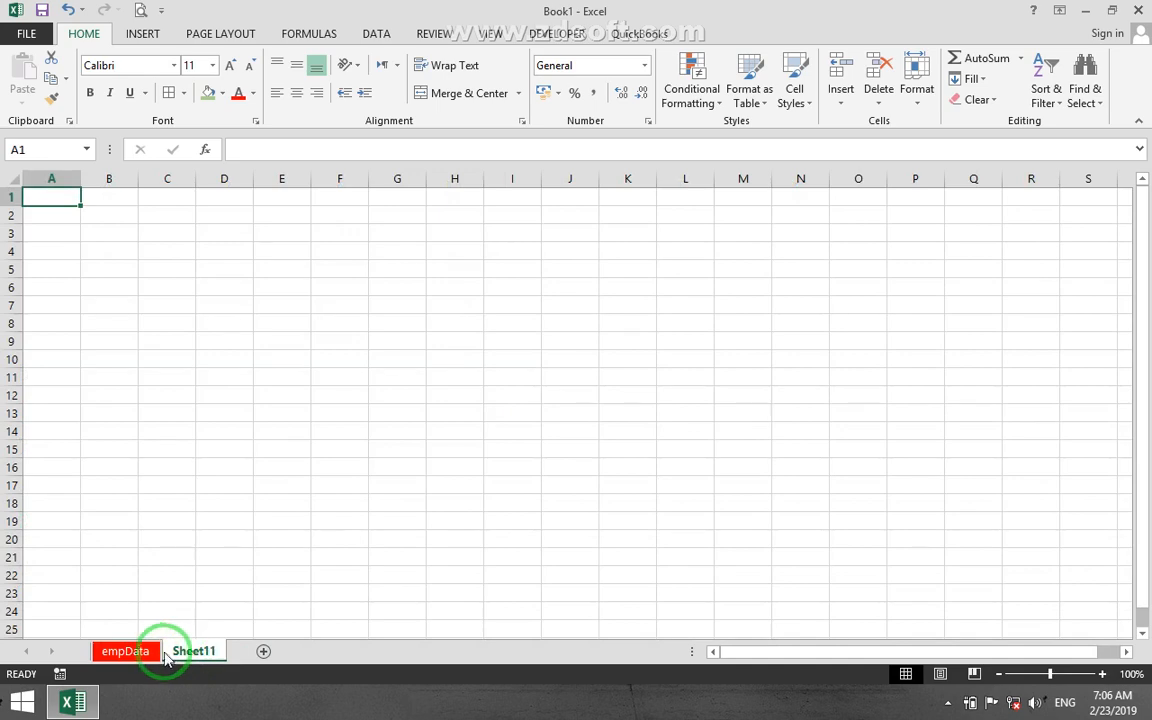
pyautogui.click(155, 651)
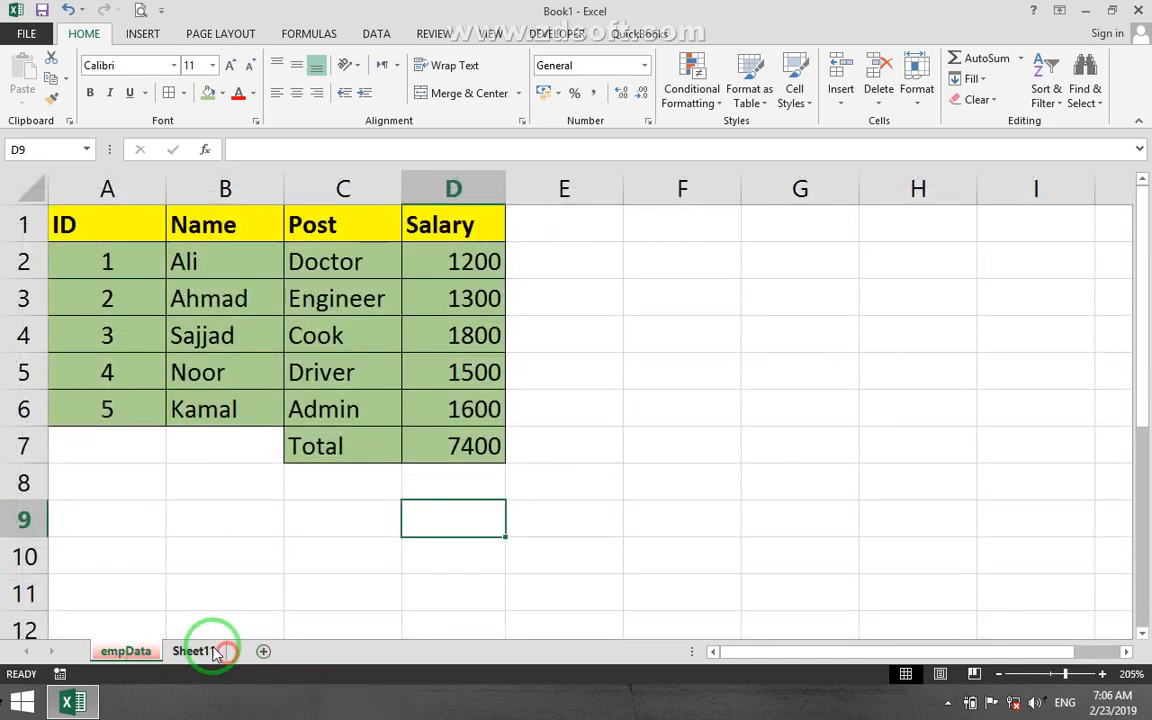
pyautogui.rightClick(200, 647)
pyautogui.click(257, 462)
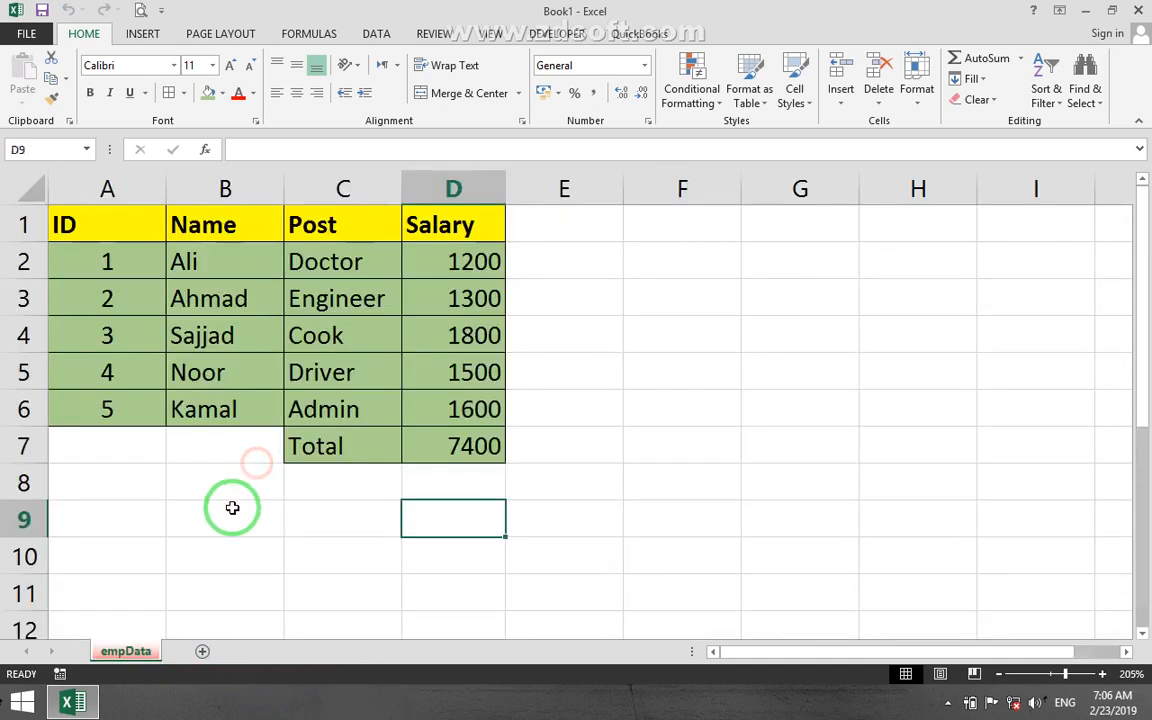
# Turn on Lock Cell for the Driver cell C5 and check the setting.
pyautogui.click(334, 373)
pyautogui.click(914, 95)
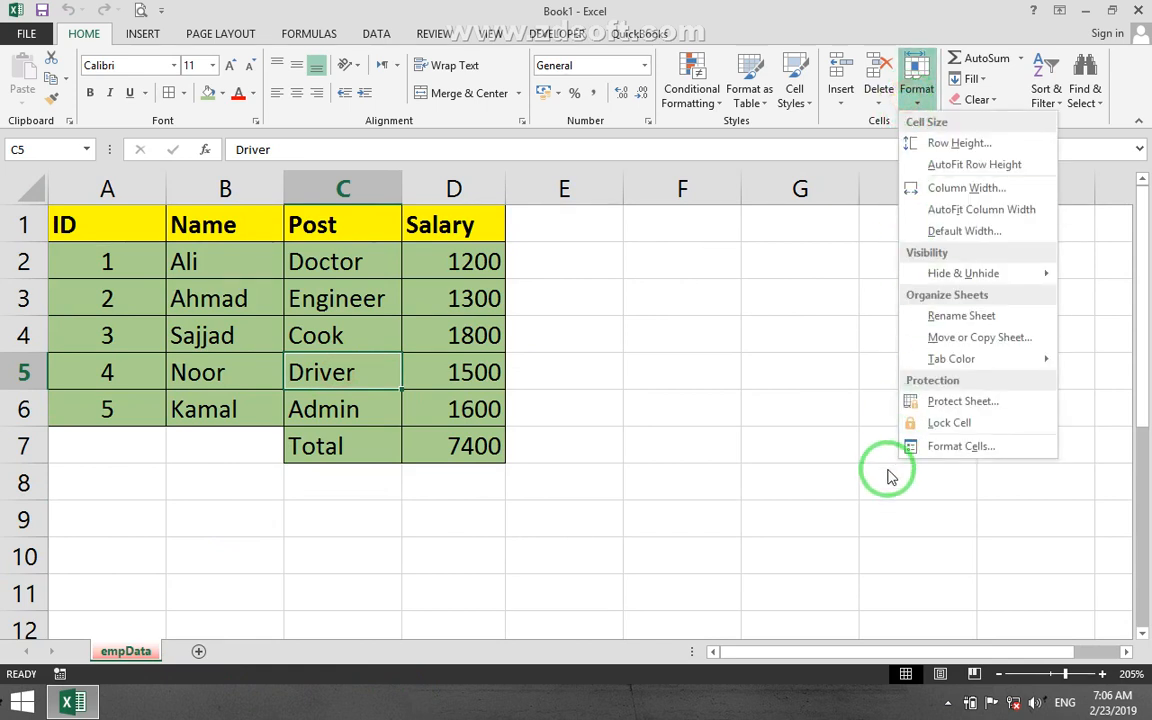
pyautogui.click(918, 100)
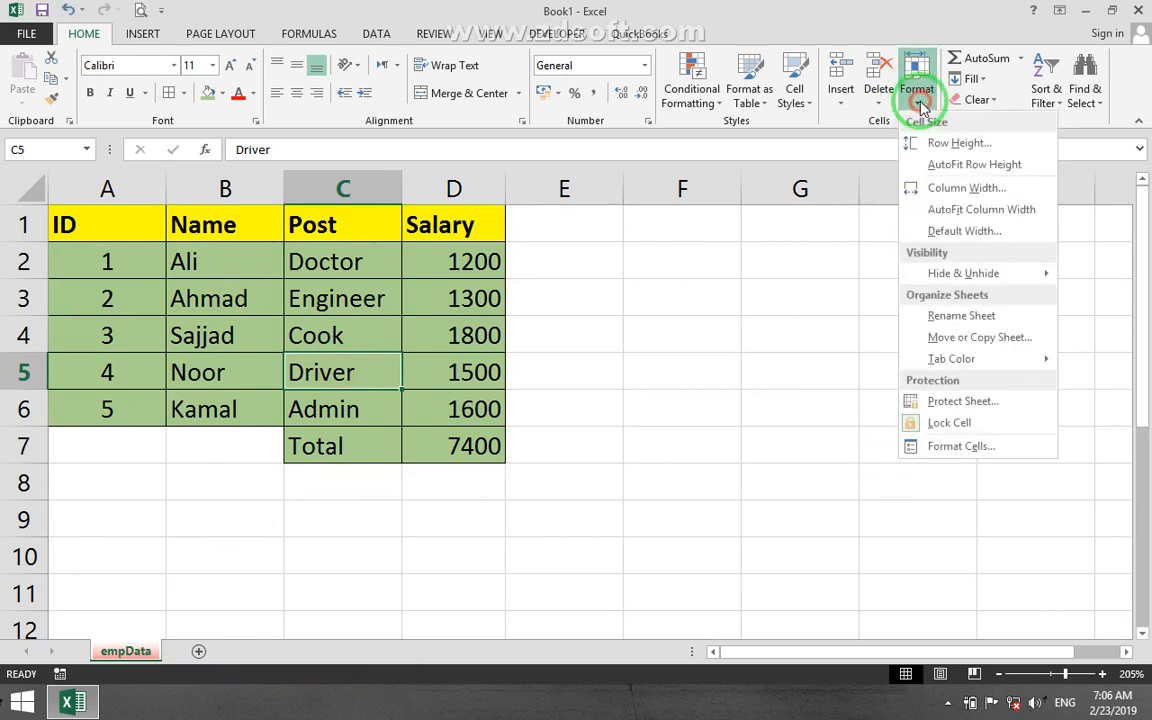
pyautogui.click(830, 532)
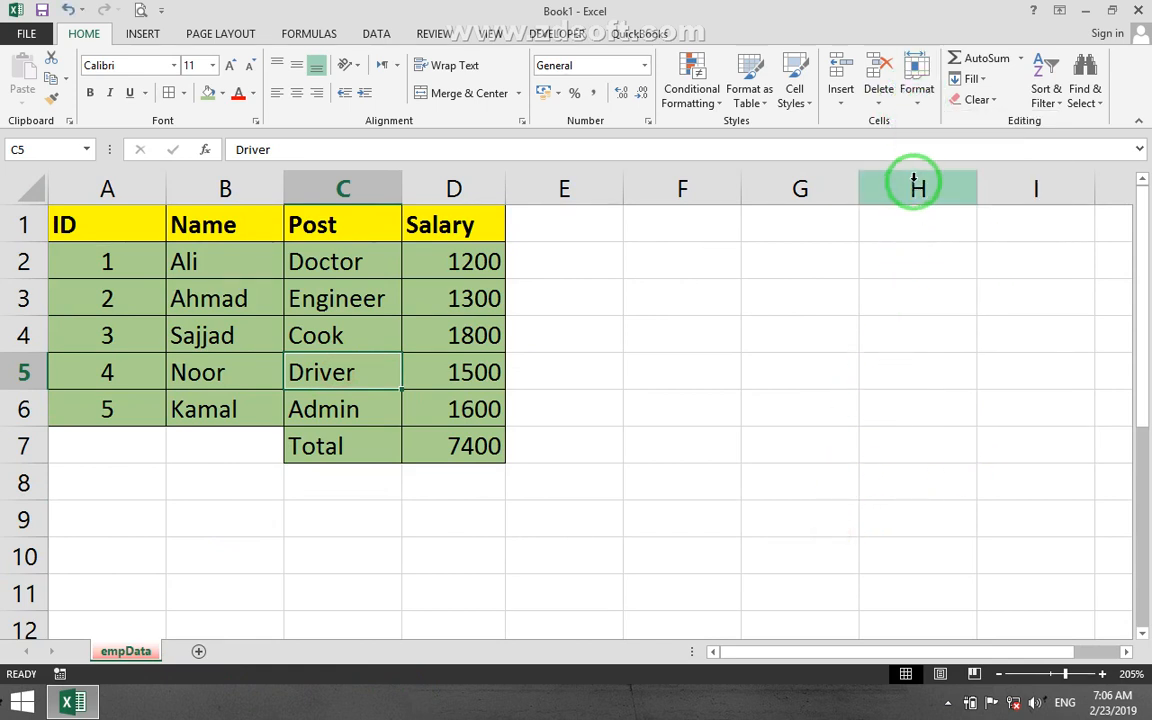